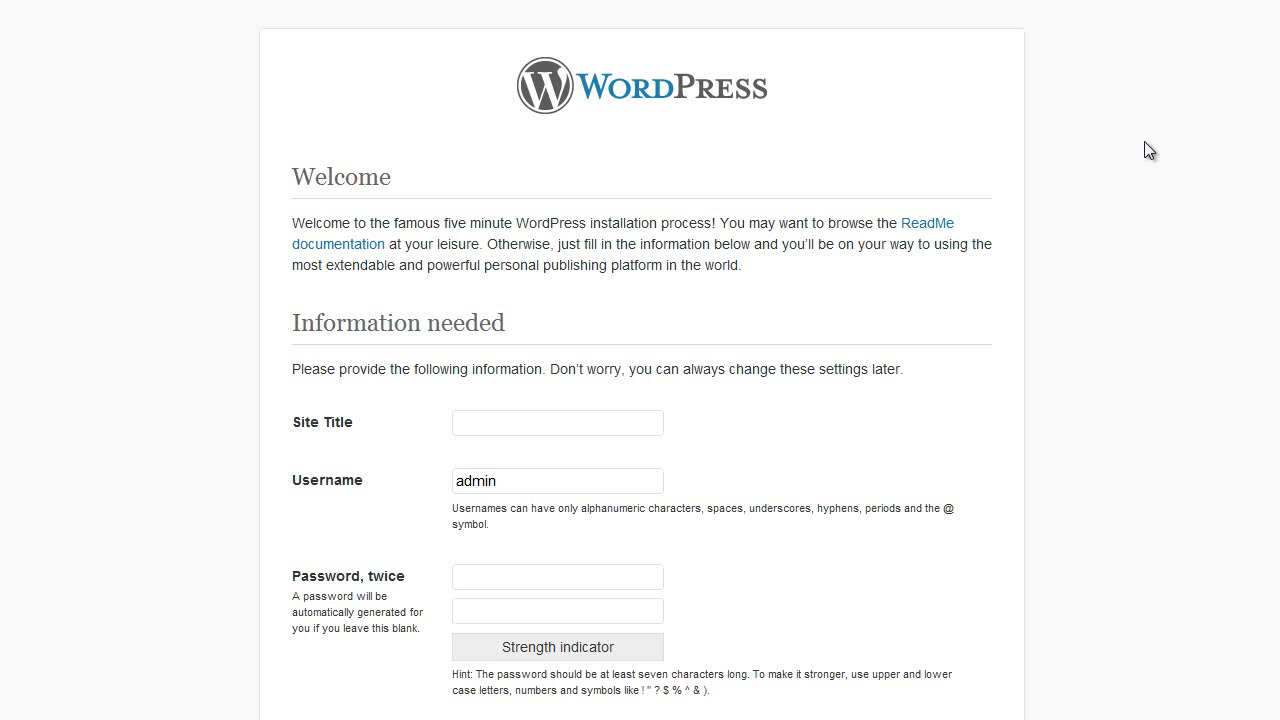
Install WordPress with site title 'EmployeePress Demo', an admin account and the admin e-mail address
click(523, 424)
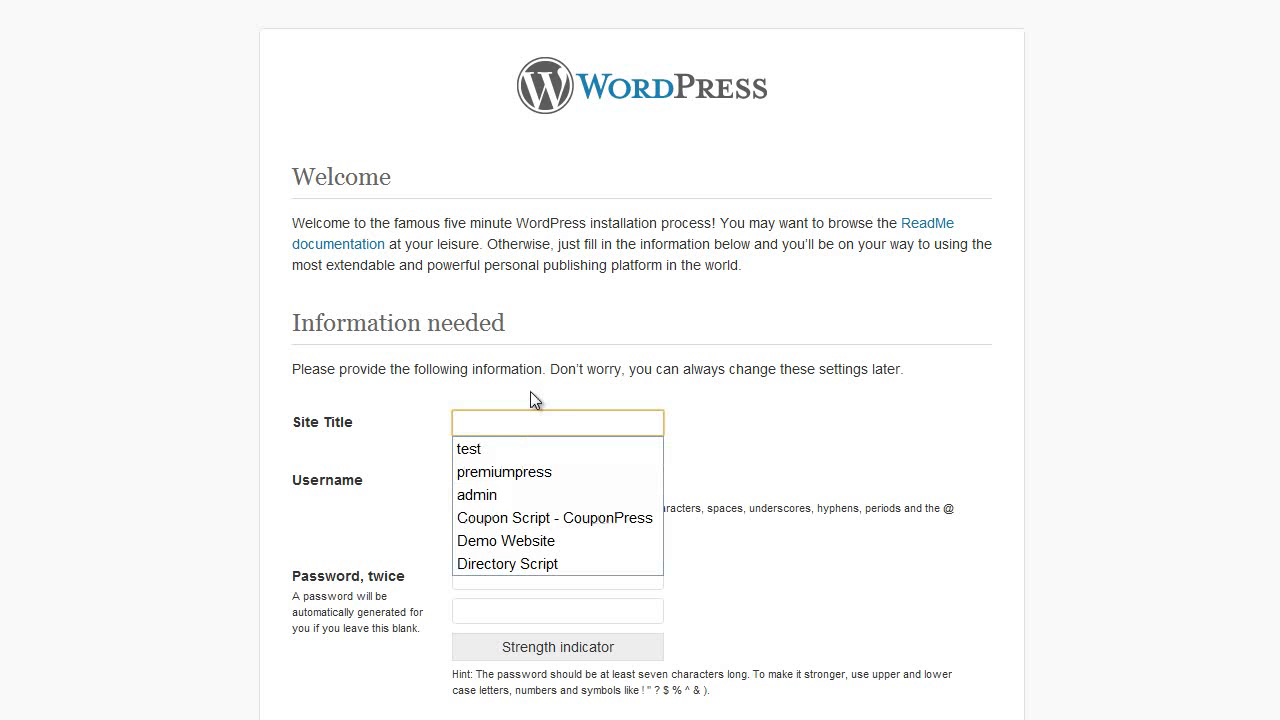
text(EmployeePress Demo)
key(Tab)
key(Tab)
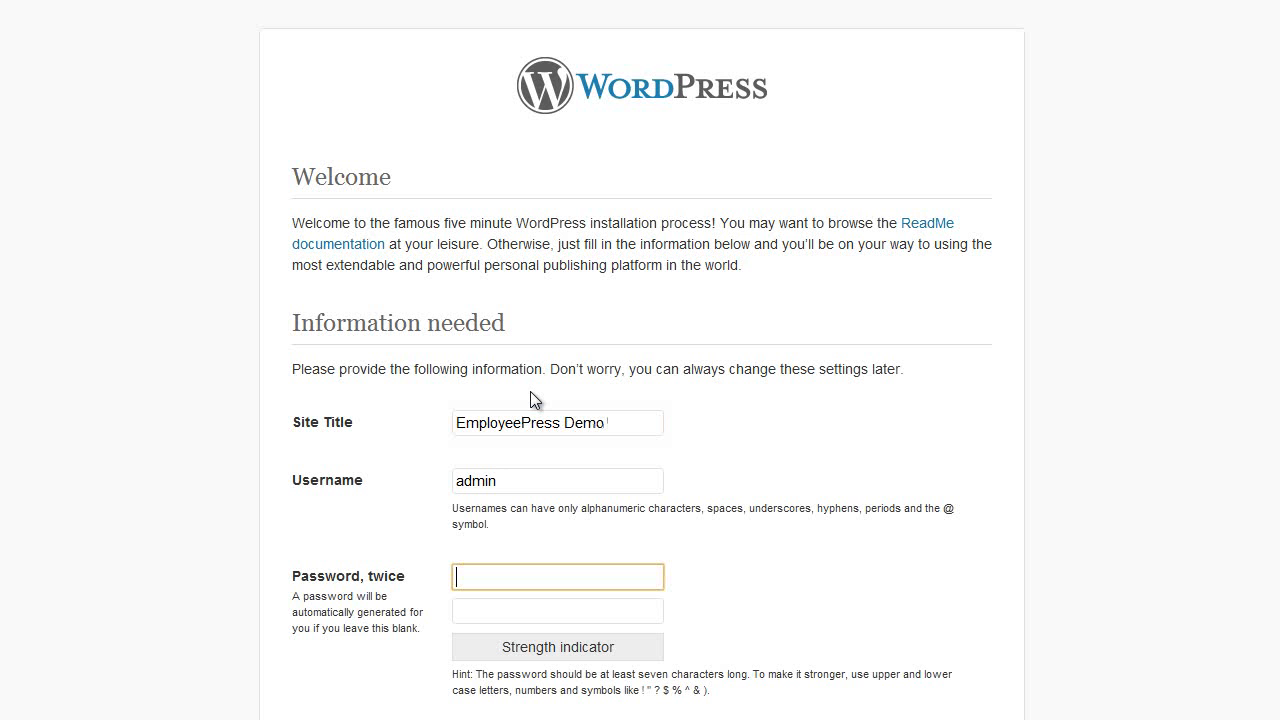
text(admin)
key(Tab)
text(admin)
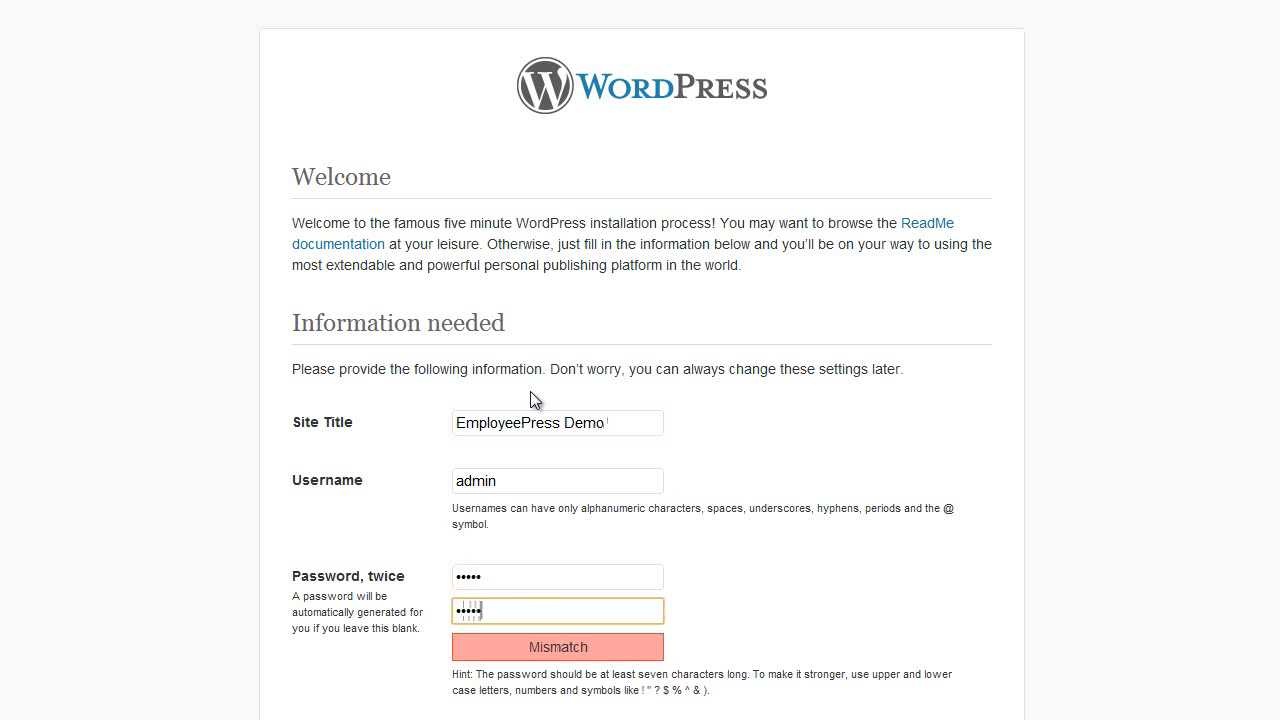
scroll(879, 414, down, 2)
click(624, 553)
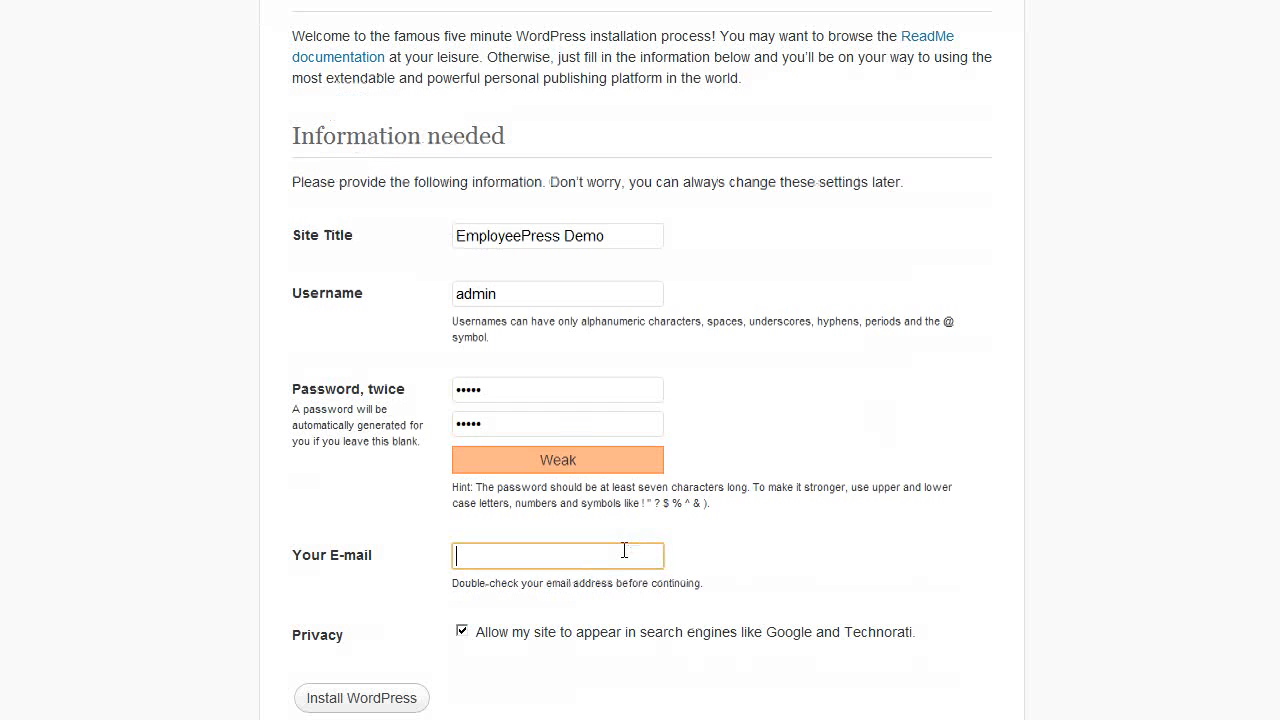
text(mark)
key(Down)
key(Return)
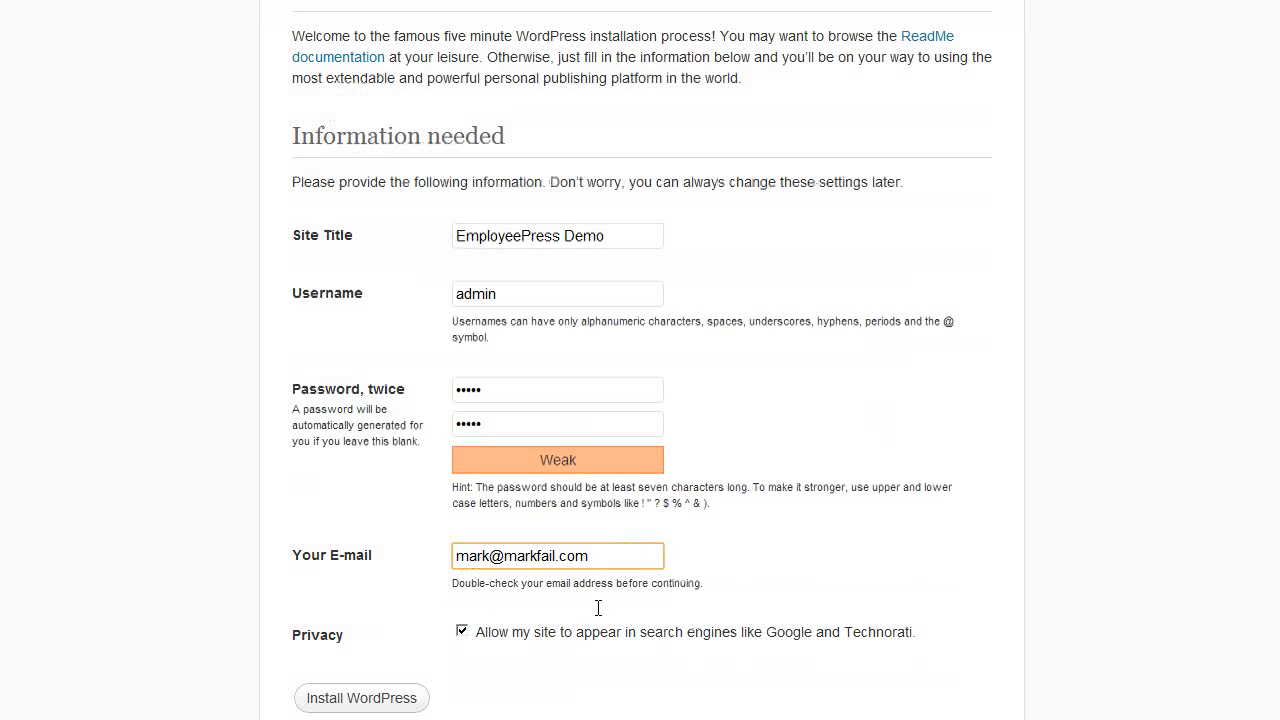
click(391, 697)
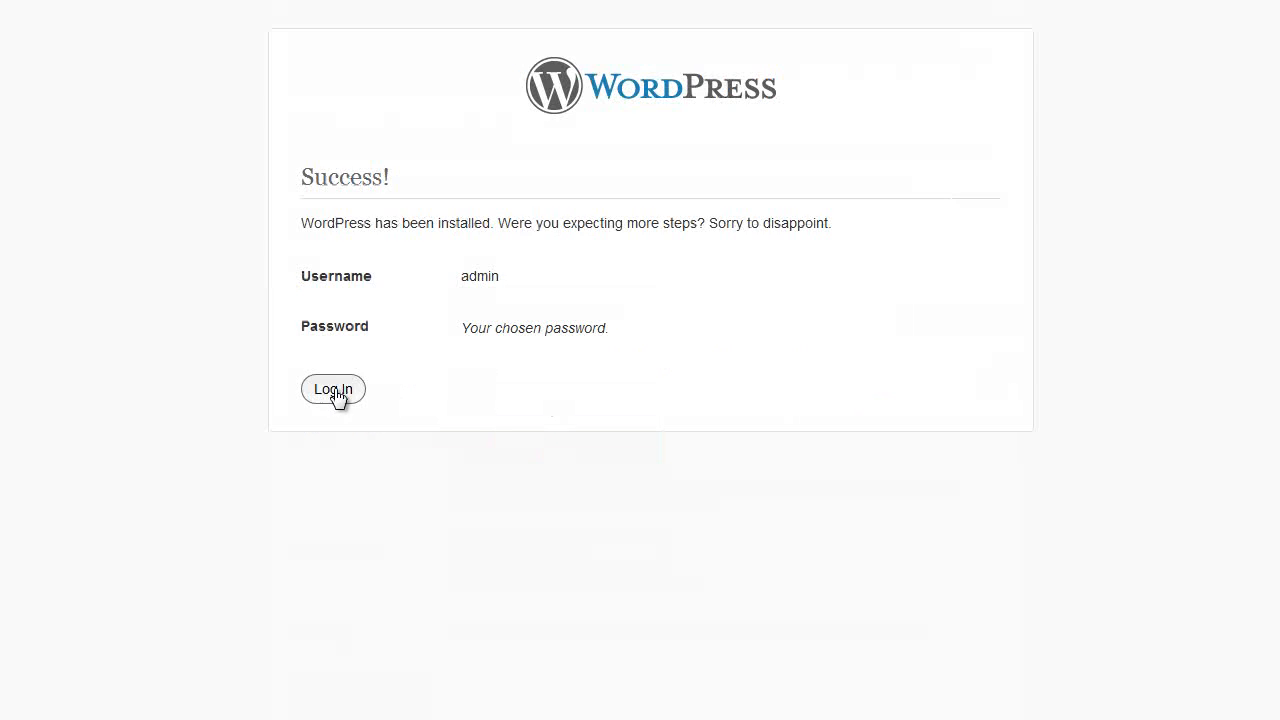
Log in to the dashboard with the admin username and password
click(337, 389)
text(admin)
key(Tab)
text(admin)
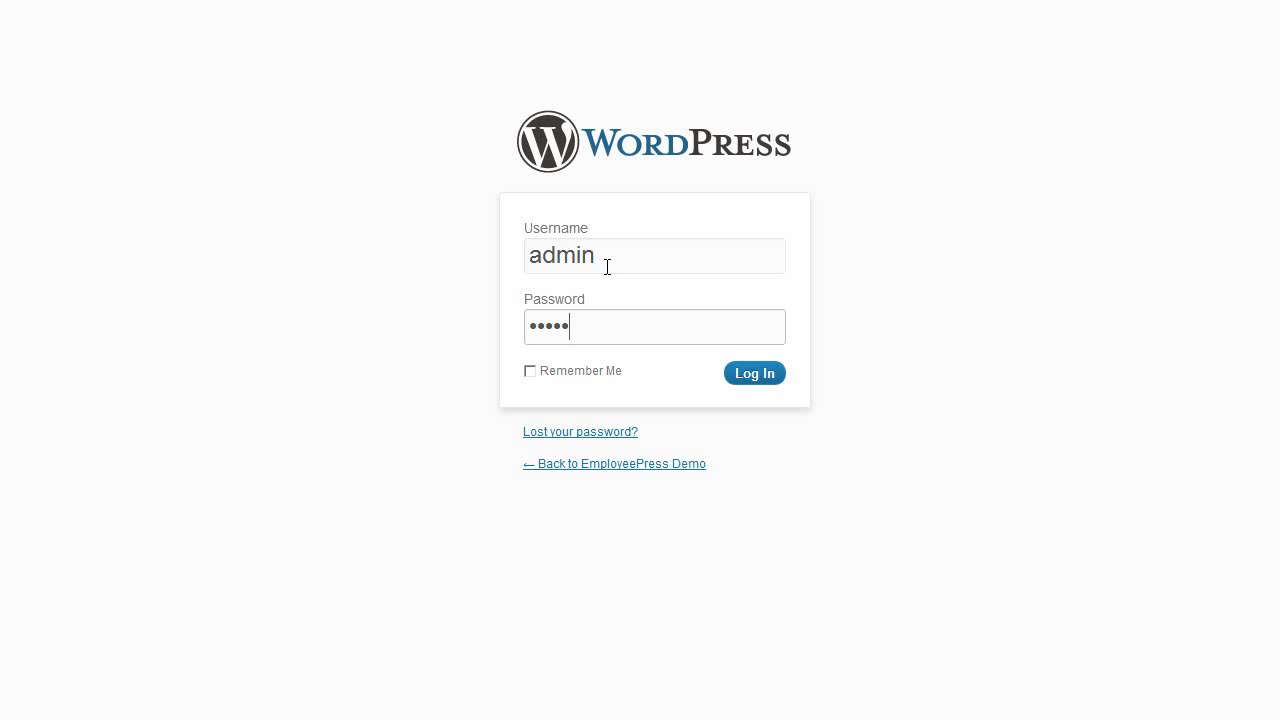
key(Return)
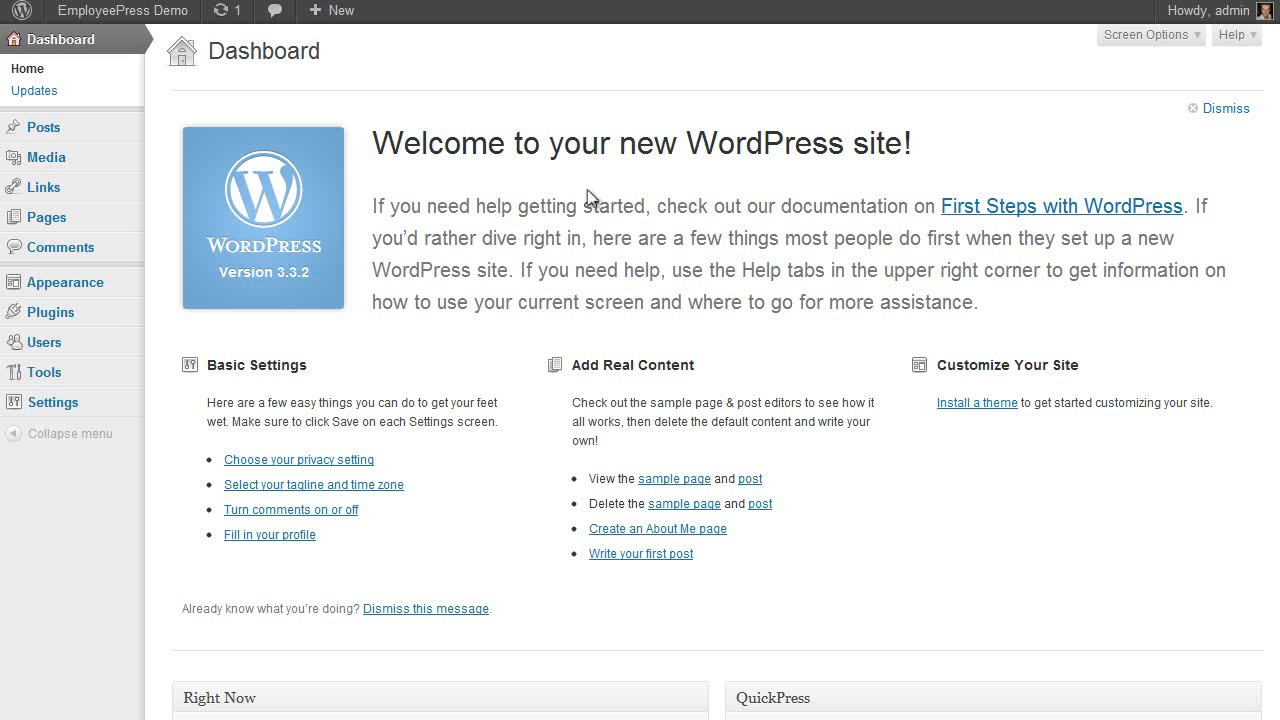
Look at the Install Themes page and its theme upload form
mouse_move(88, 294)
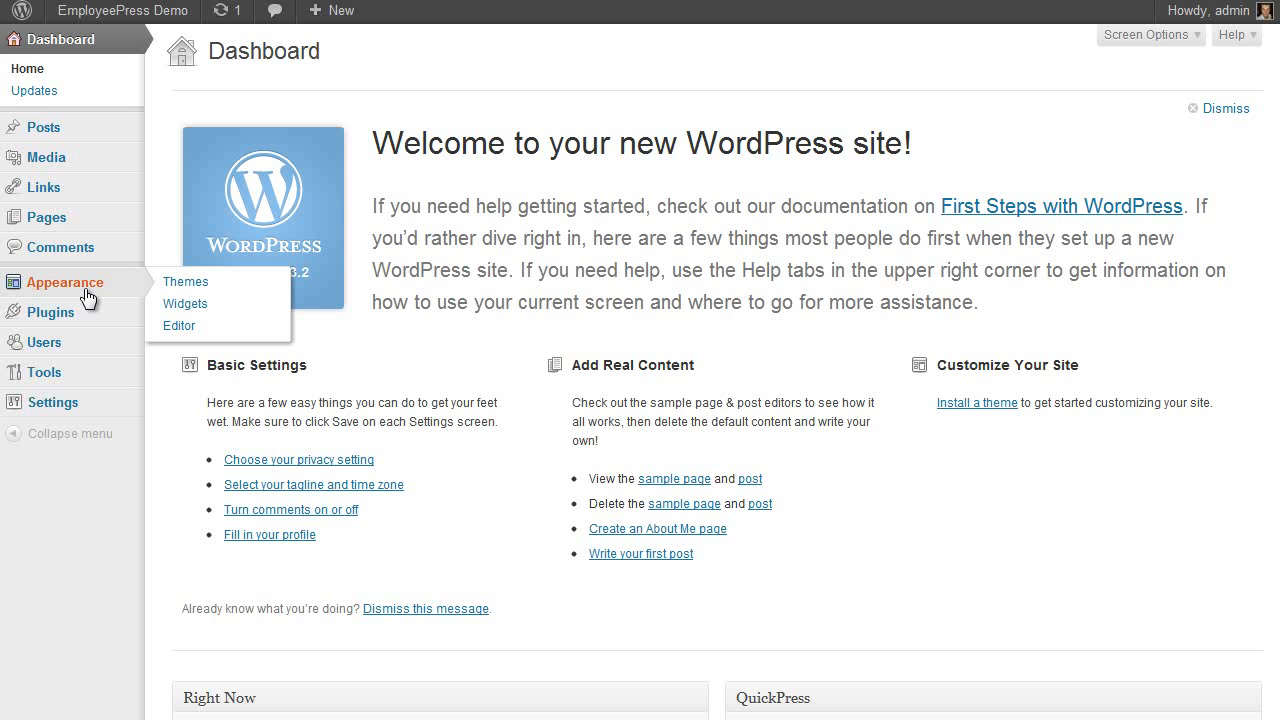
click(202, 284)
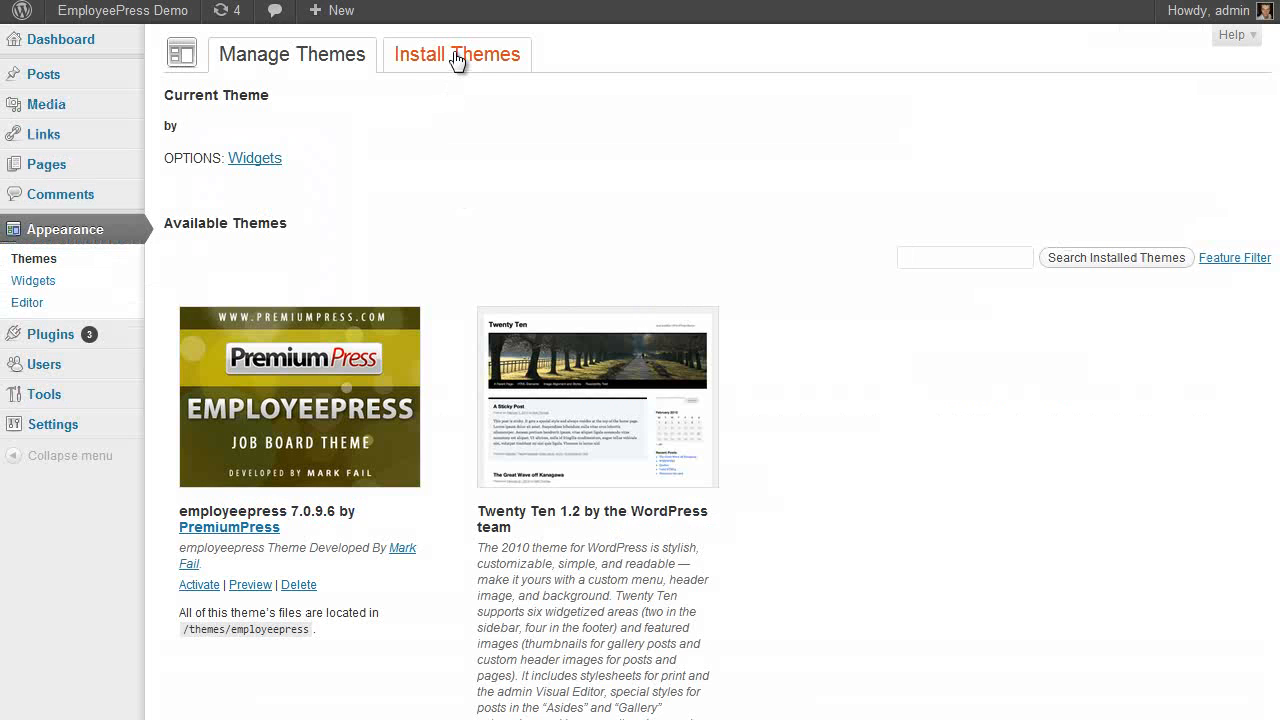
click(480, 69)
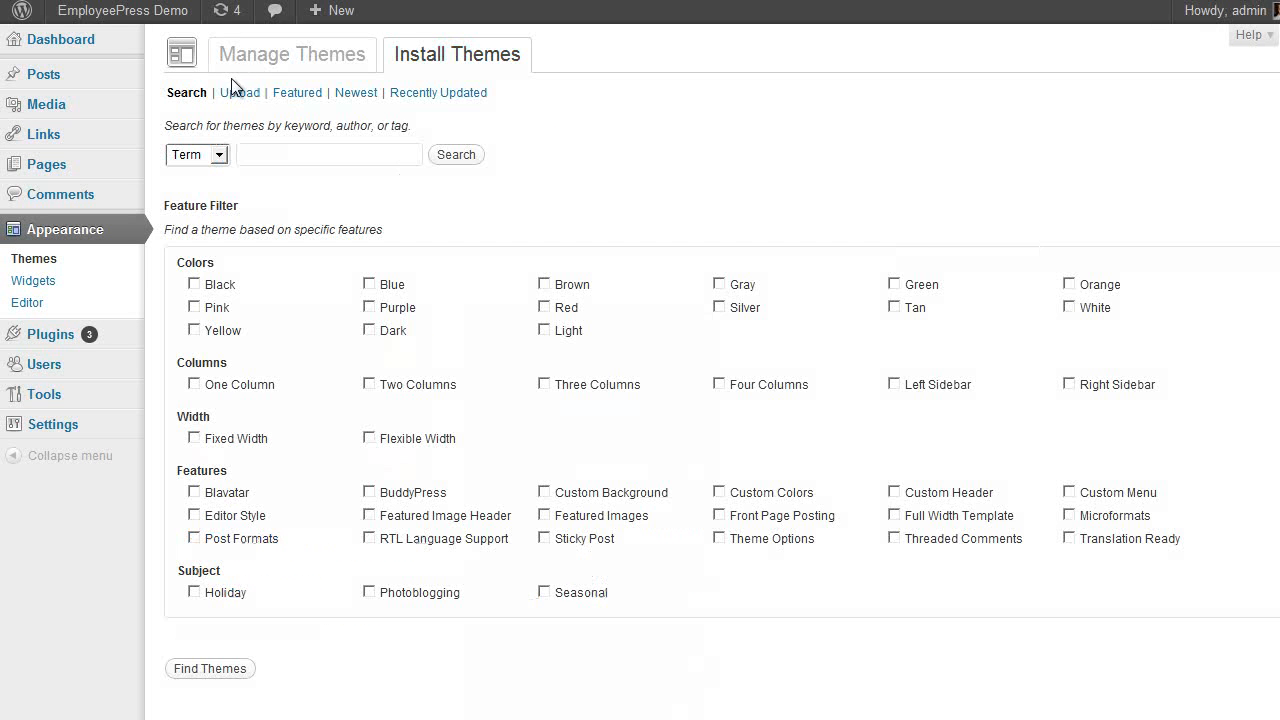
click(240, 98)
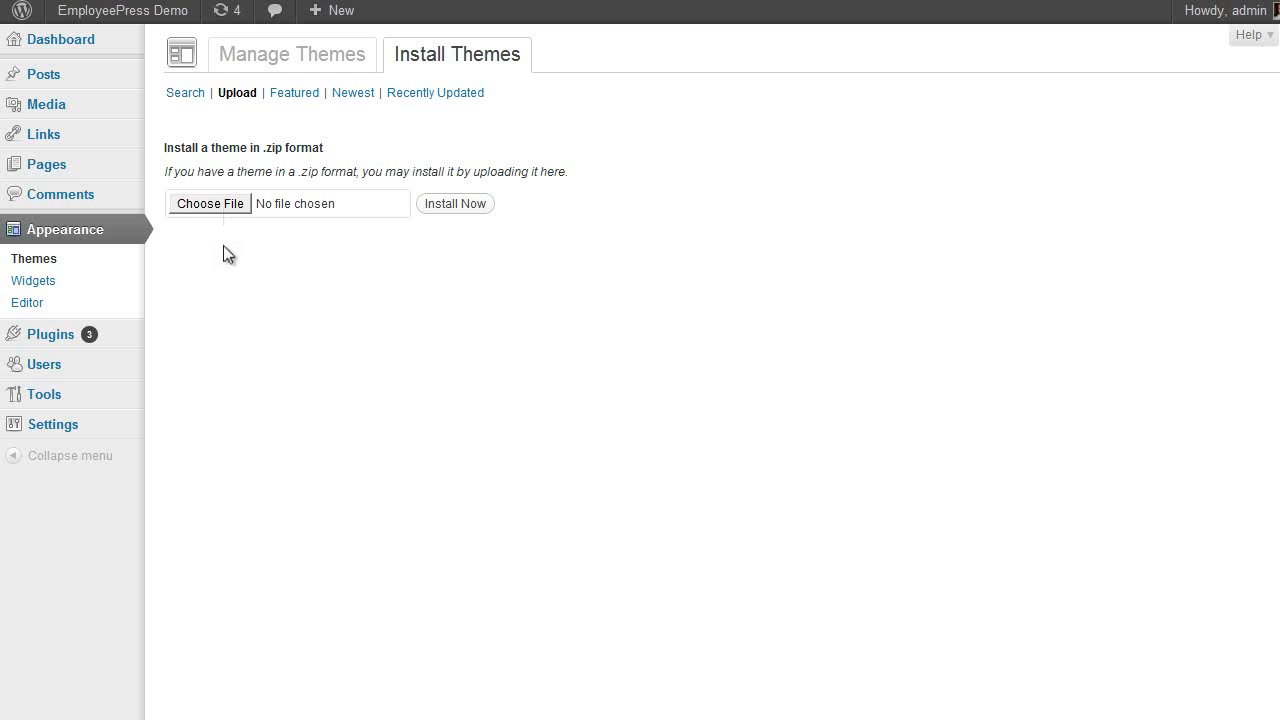
Activate the Twenty Ten theme from the installed themes list
click(289, 55)
scroll(421, 293, down, 2)
scroll(421, 293, up, 1)
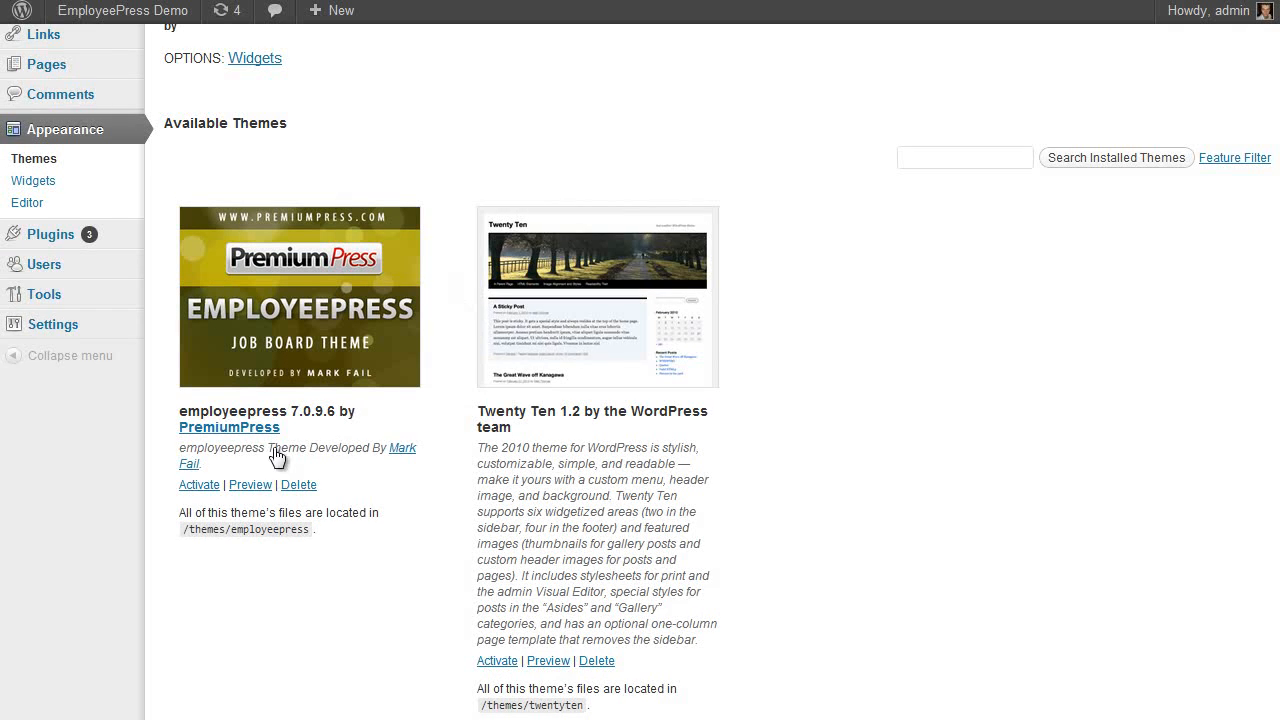
scroll(345, 272, down, 1)
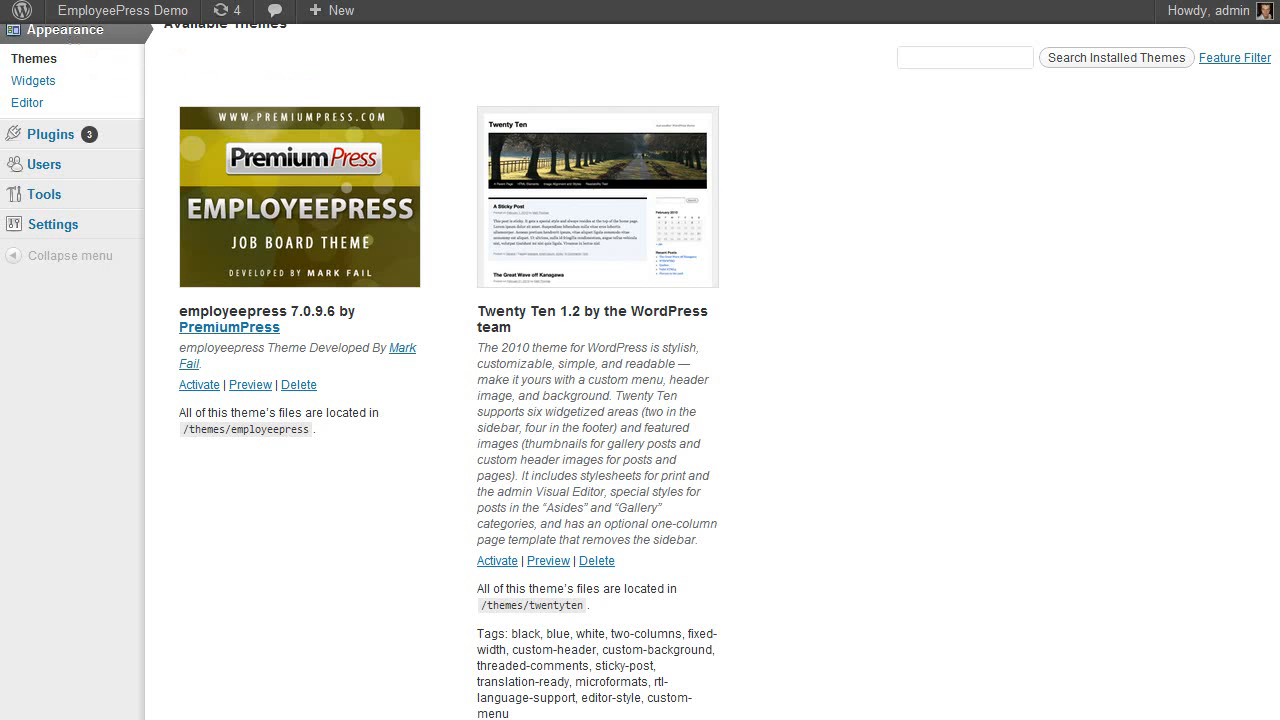
scroll(600, 445, down, 1)
click(504, 439)
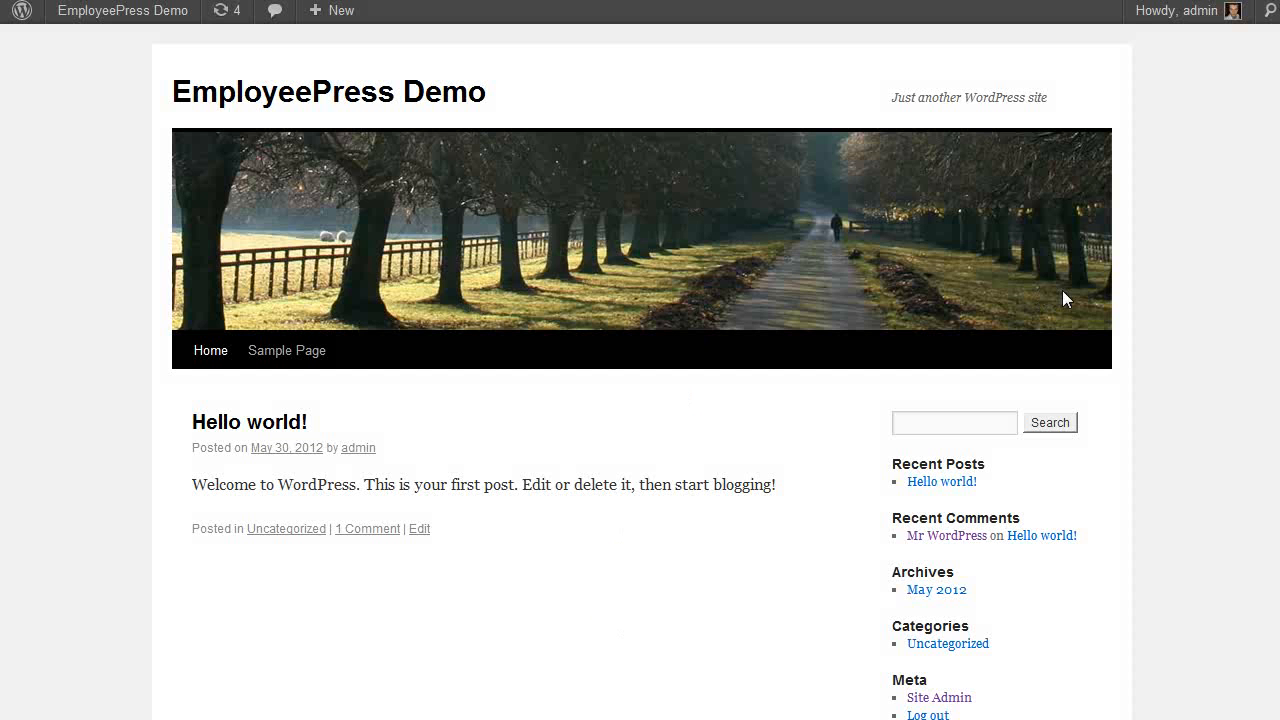
Activate the employeepress theme from Manage Themes
scroll(1060, 300, down, 1)
scroll(1100, 340, up, 1)
scroll(615, 560, down, 1)
scroll(611, 557, up, 1)
scroll(491, 451, down, 1)
scroll(493, 452, up, 1)
mouse_move(122, 10)
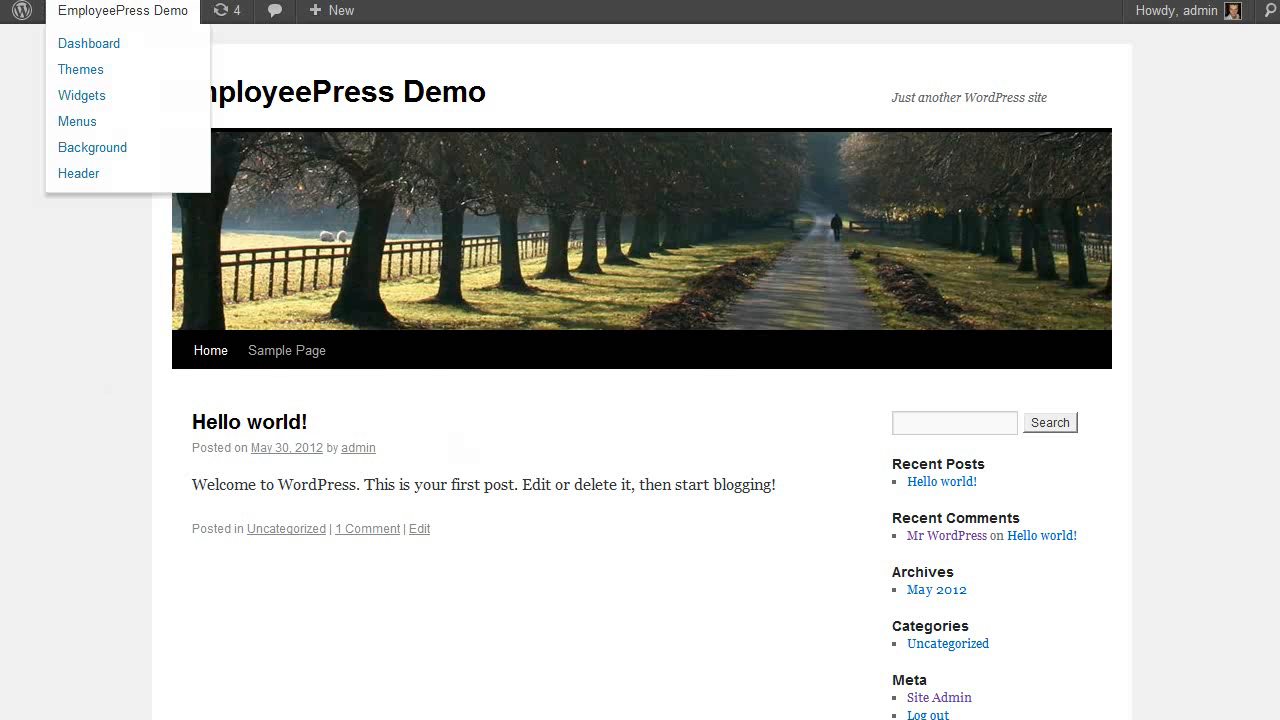
click(74, 66)
scroll(545, 272, down, 3)
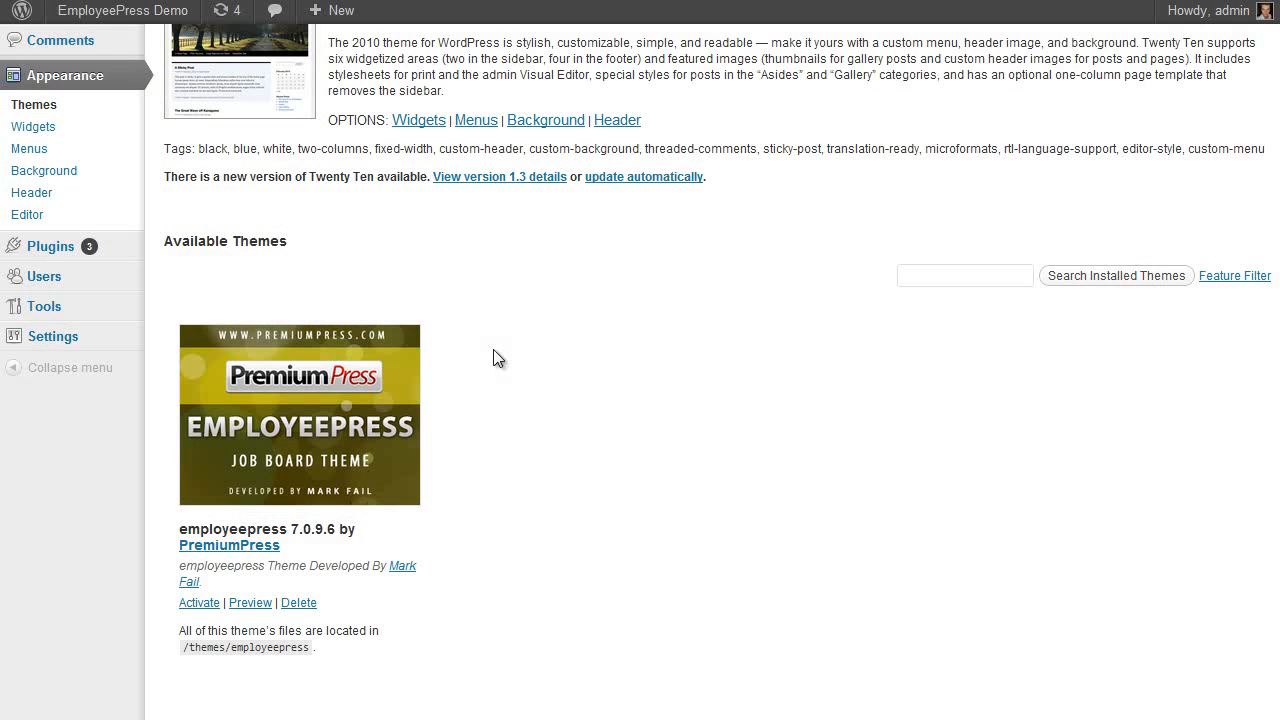
click(199, 603)
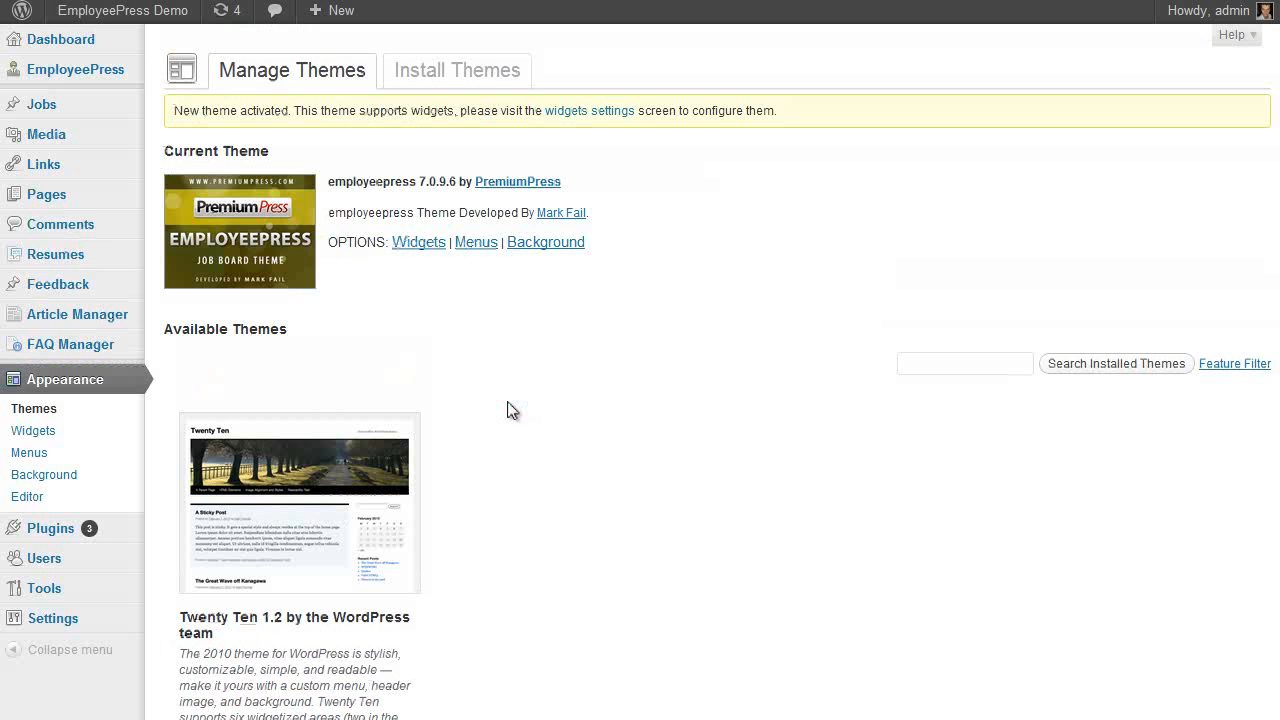
Activate the EmployeePress VIP licence key and run the job-board reset to defaults
click(82, 76)
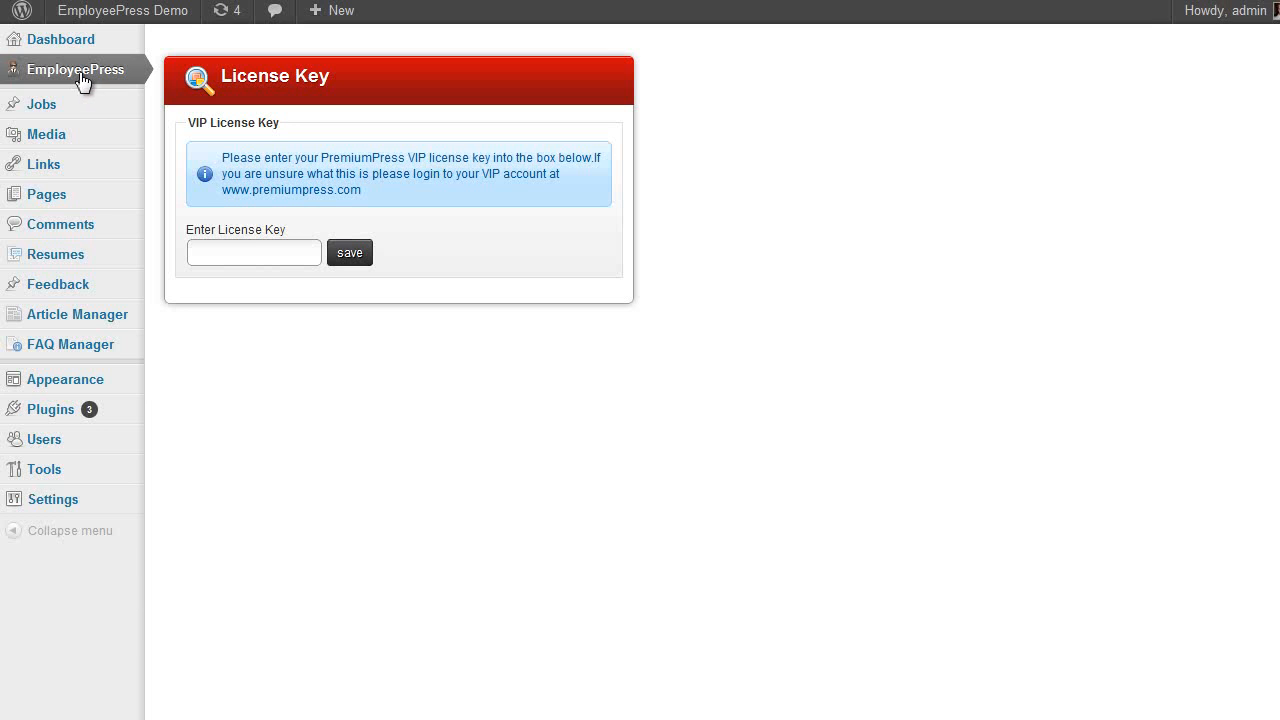
click(256, 250)
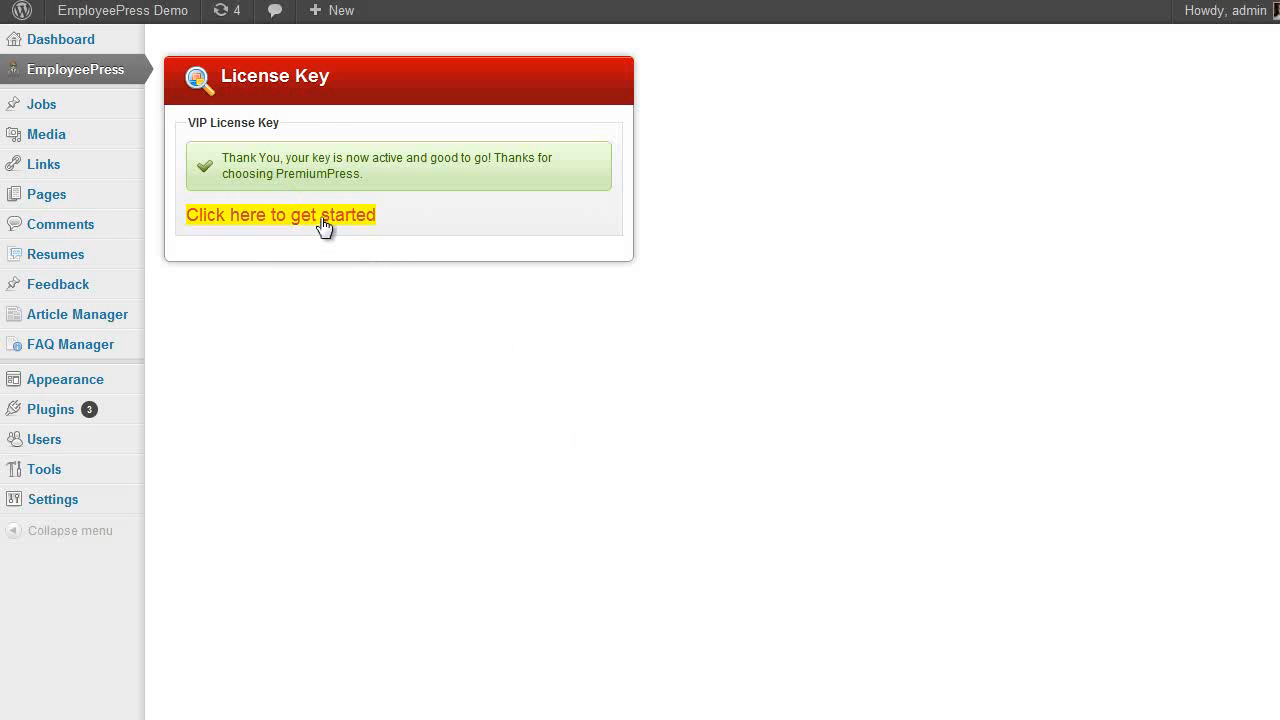
click(280, 218)
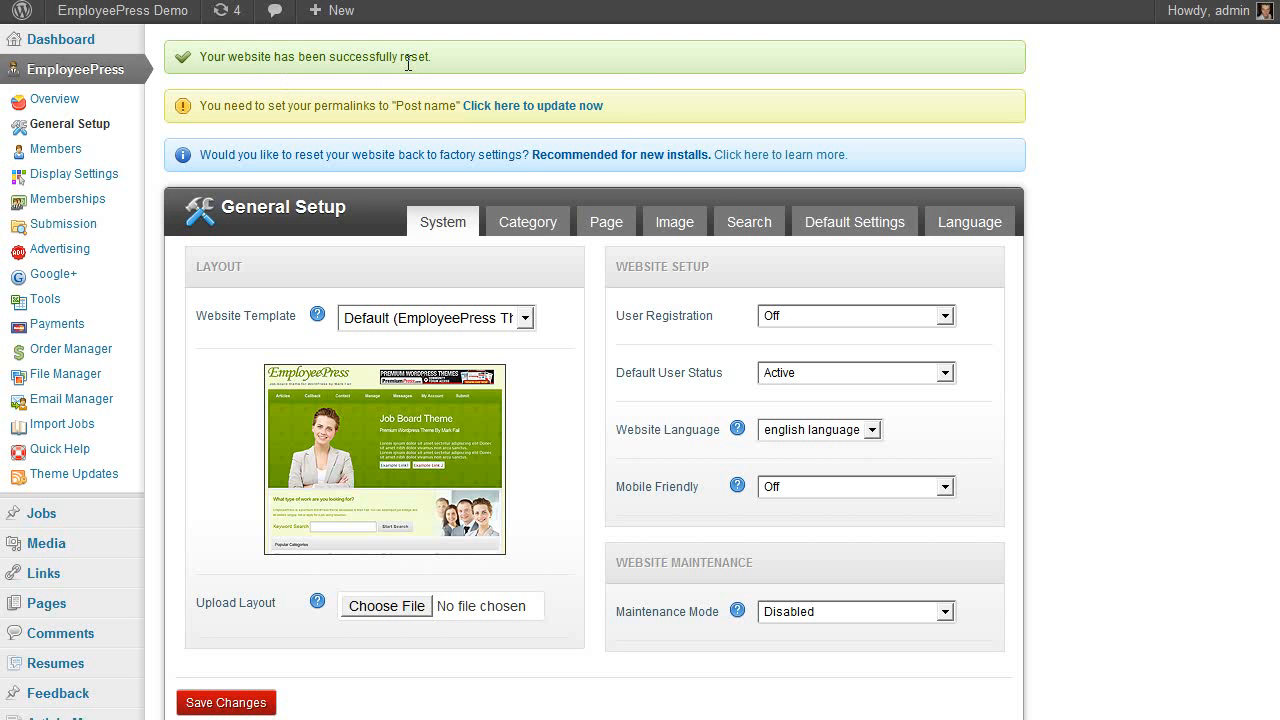
scroll(260, 251, down, 1)
scroll(260, 251, up, 1)
scroll(151, 329, down, 1)
scroll(274, 282, up, 1)
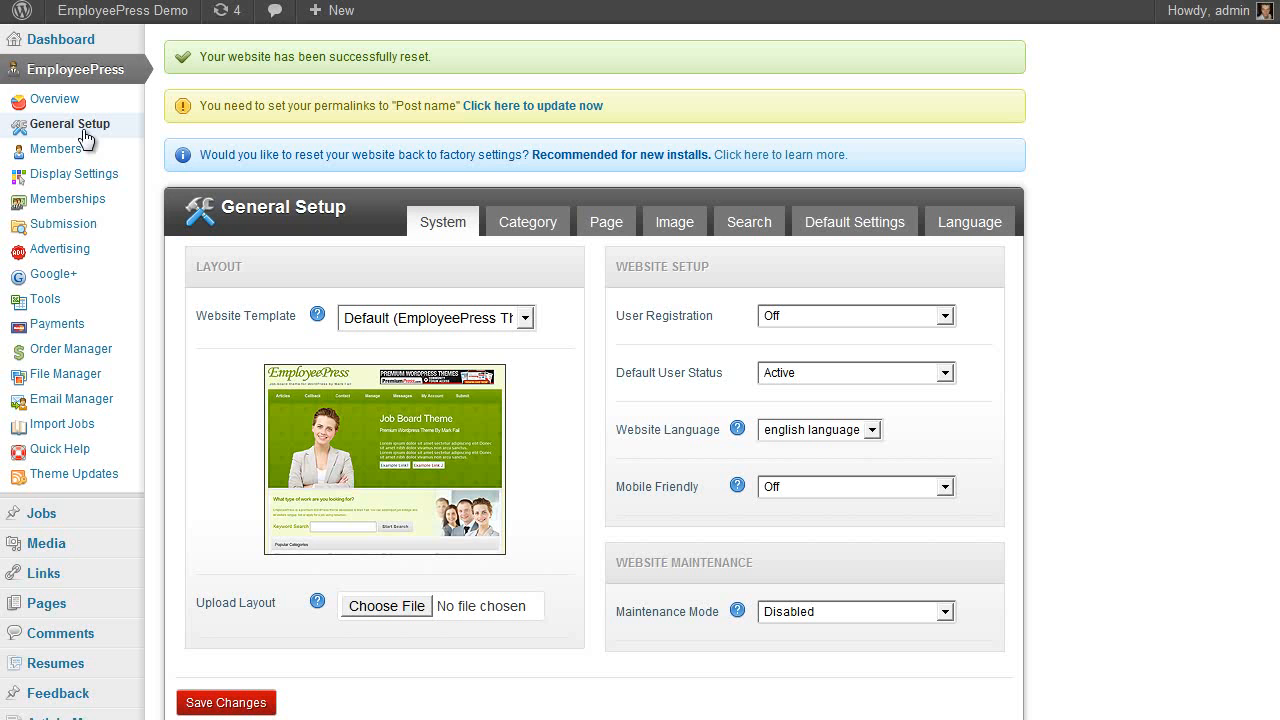
Open the EmployeePress website summary overview and scroll through it
click(86, 128)
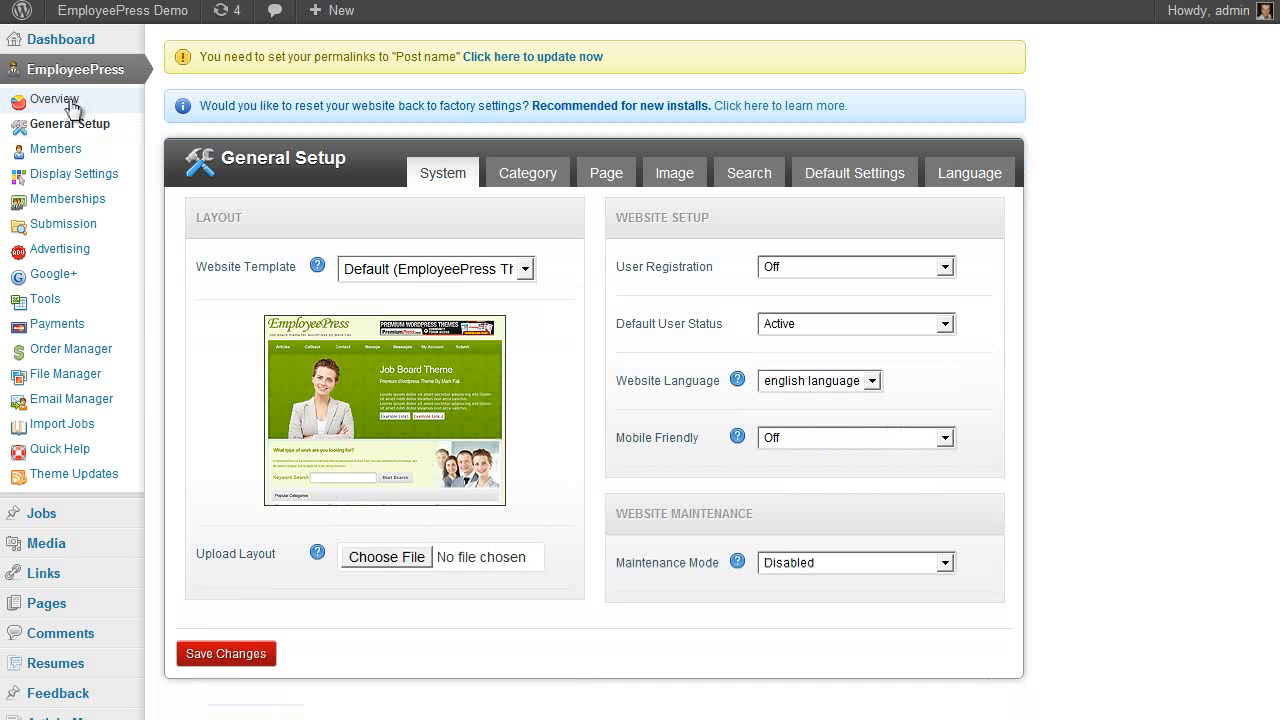
click(72, 104)
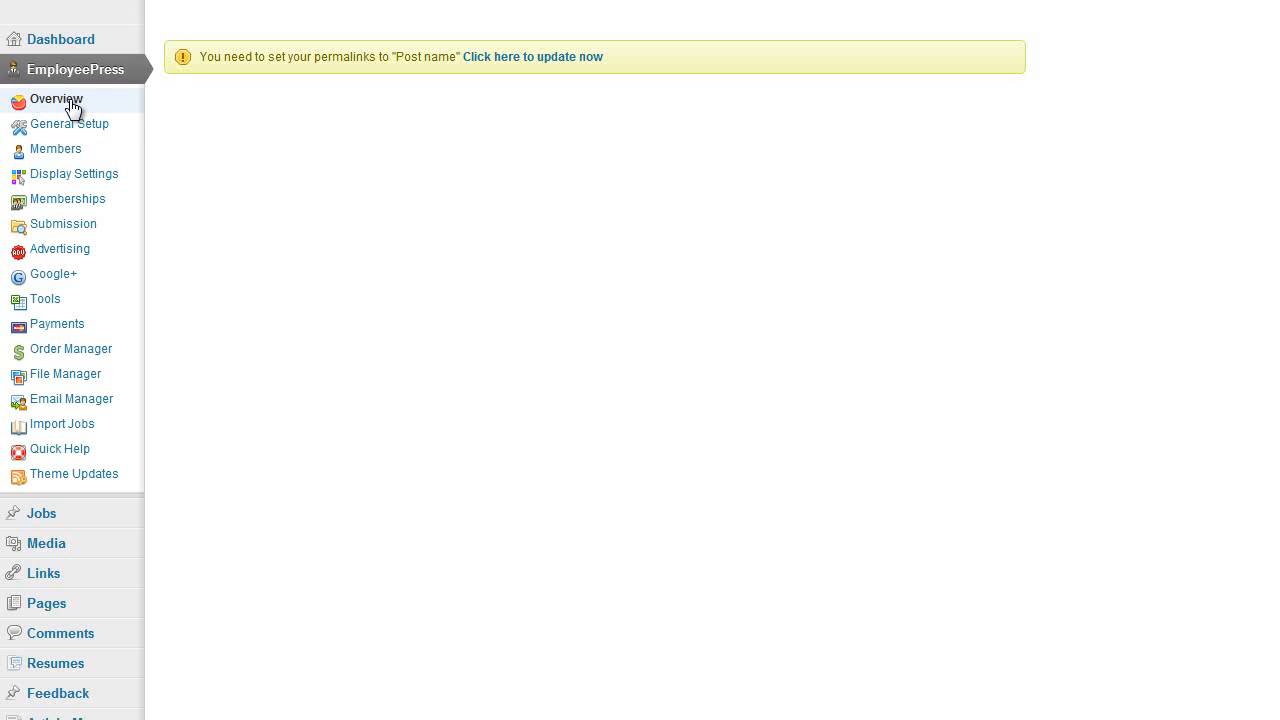
scroll(1100, 280, down, 2)
scroll(1080, 270, up, 2)
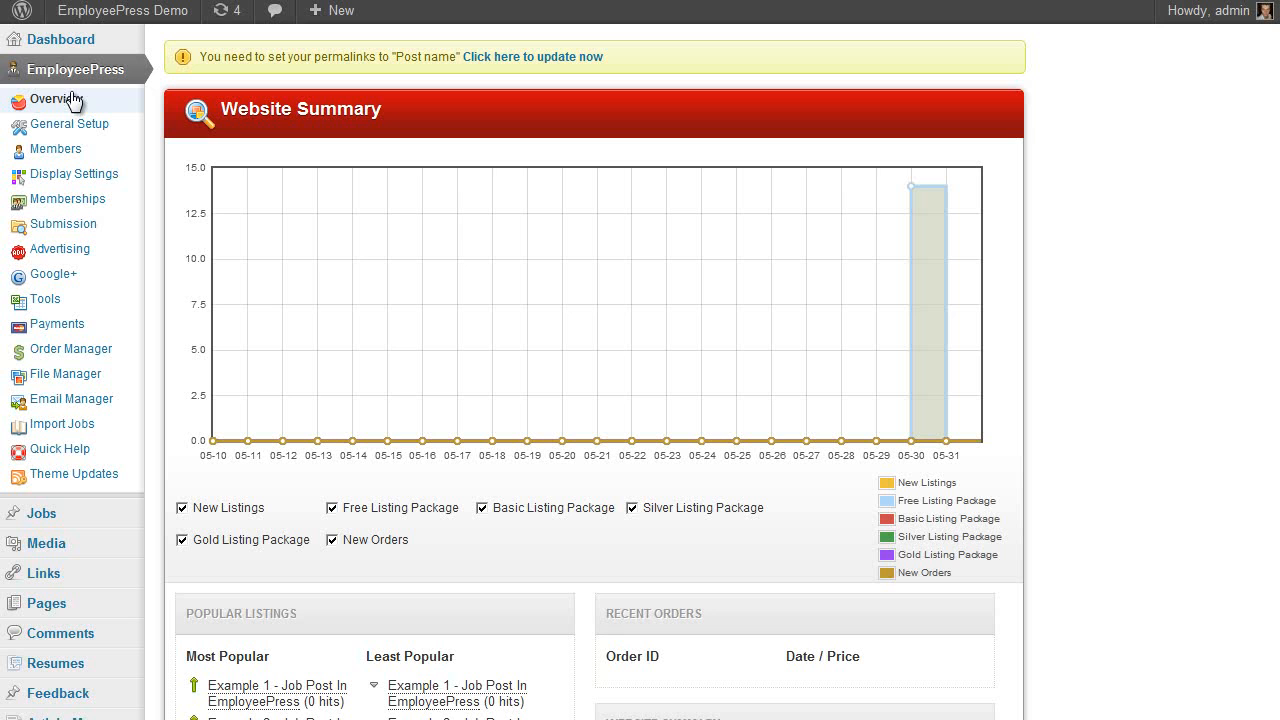
scroll(170, 248, down, 1)
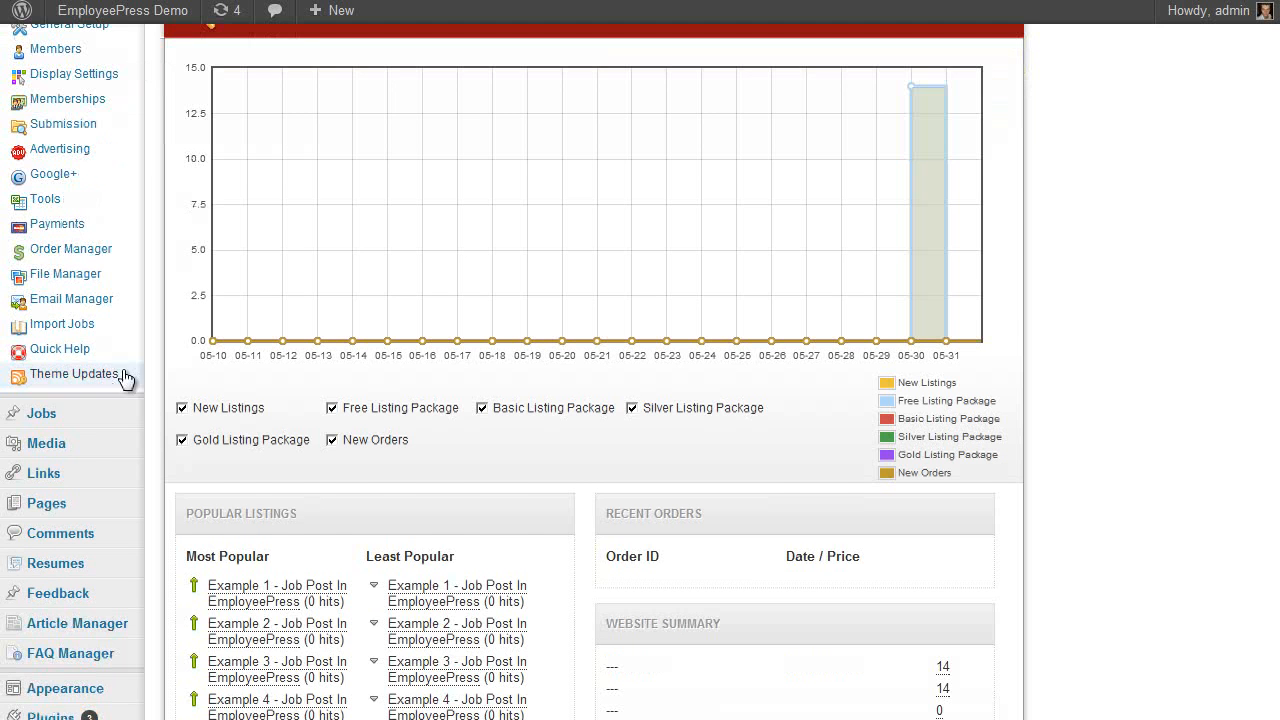
scroll(160, 340, down, 1)
Look through the list of countries, states and cities
mouse_move(100, 325)
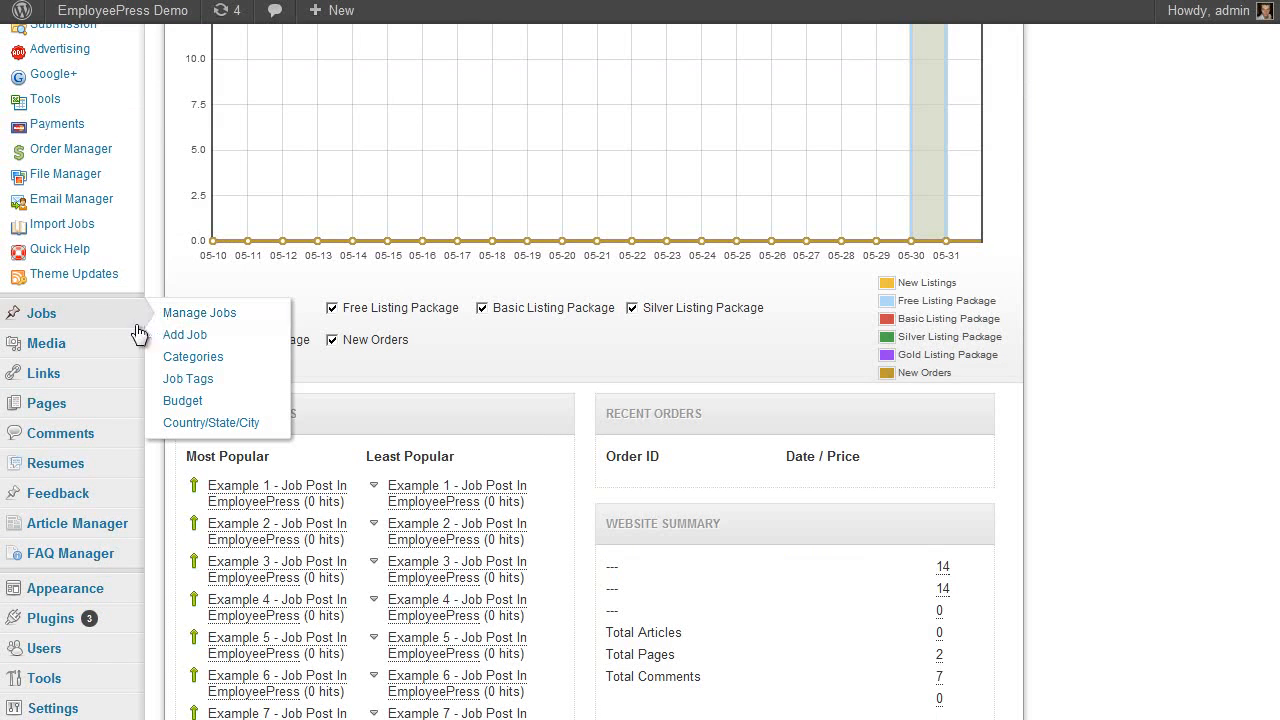
click(230, 425)
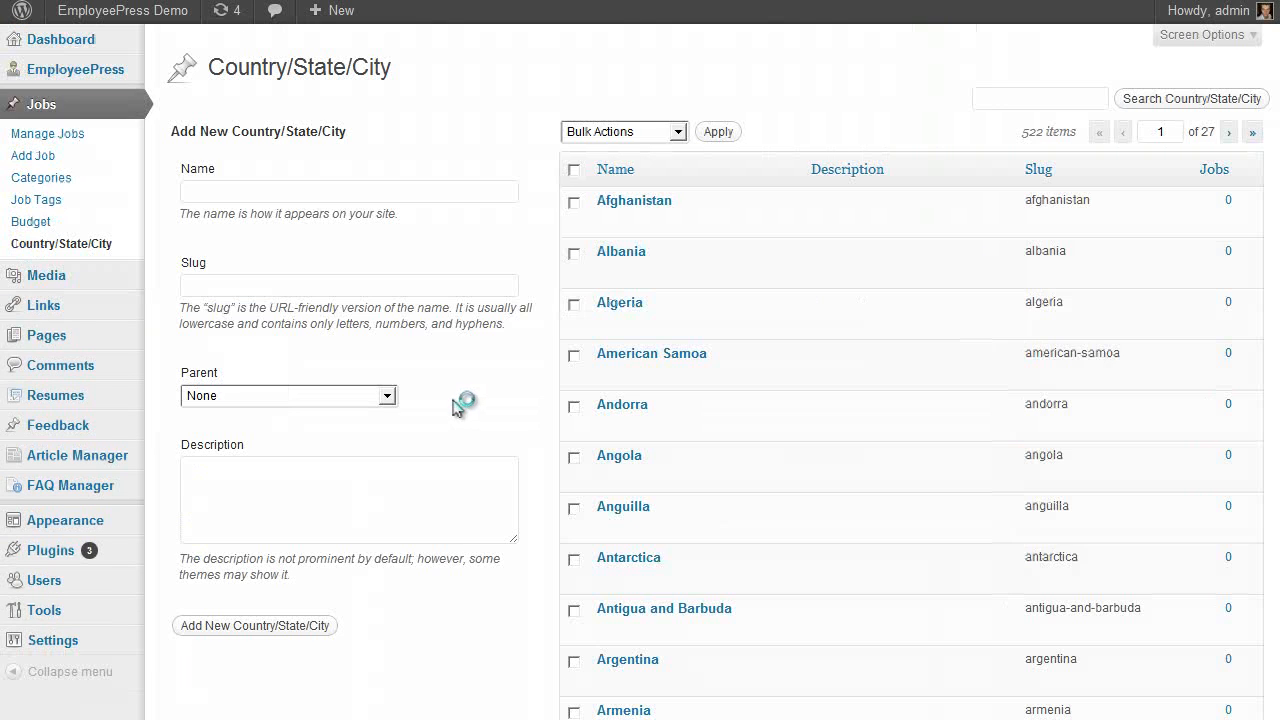
scroll(838, 295, down, 4)
scroll(686, 531, up, 4)
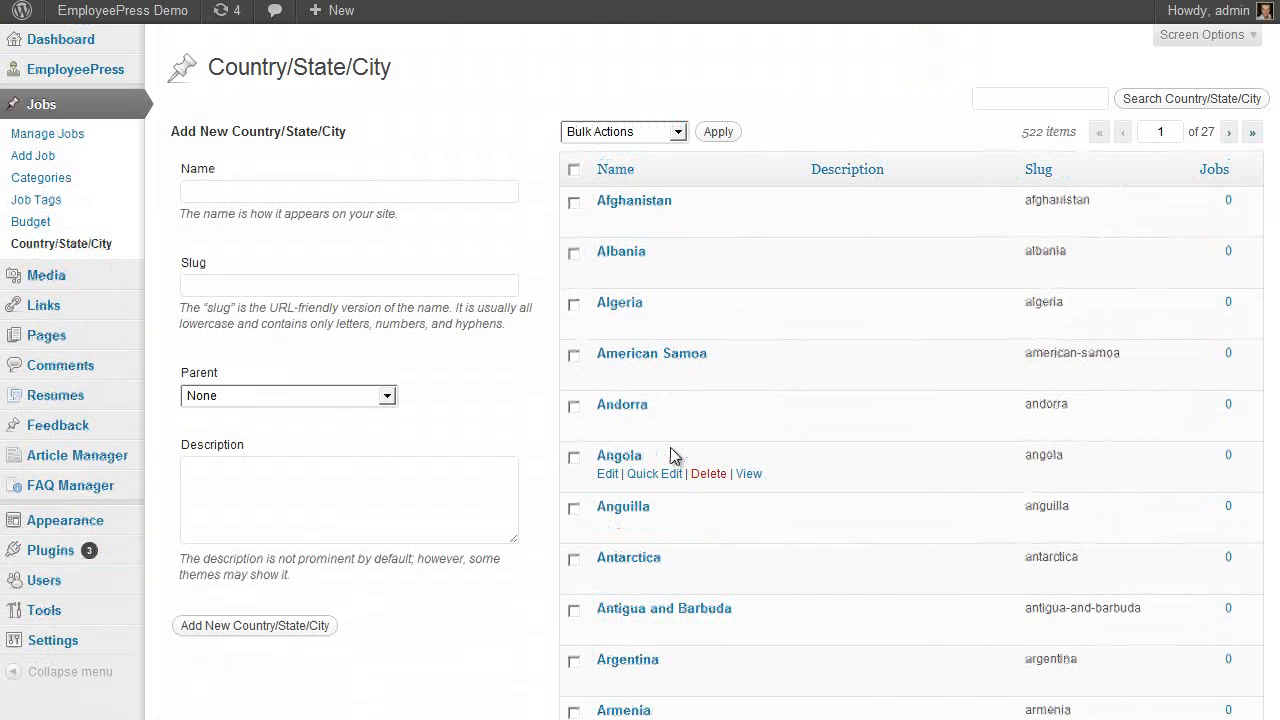
Review the overview stats: ten example job posts at 0 hits, admin with 14 listings
mouse_move(85, 72)
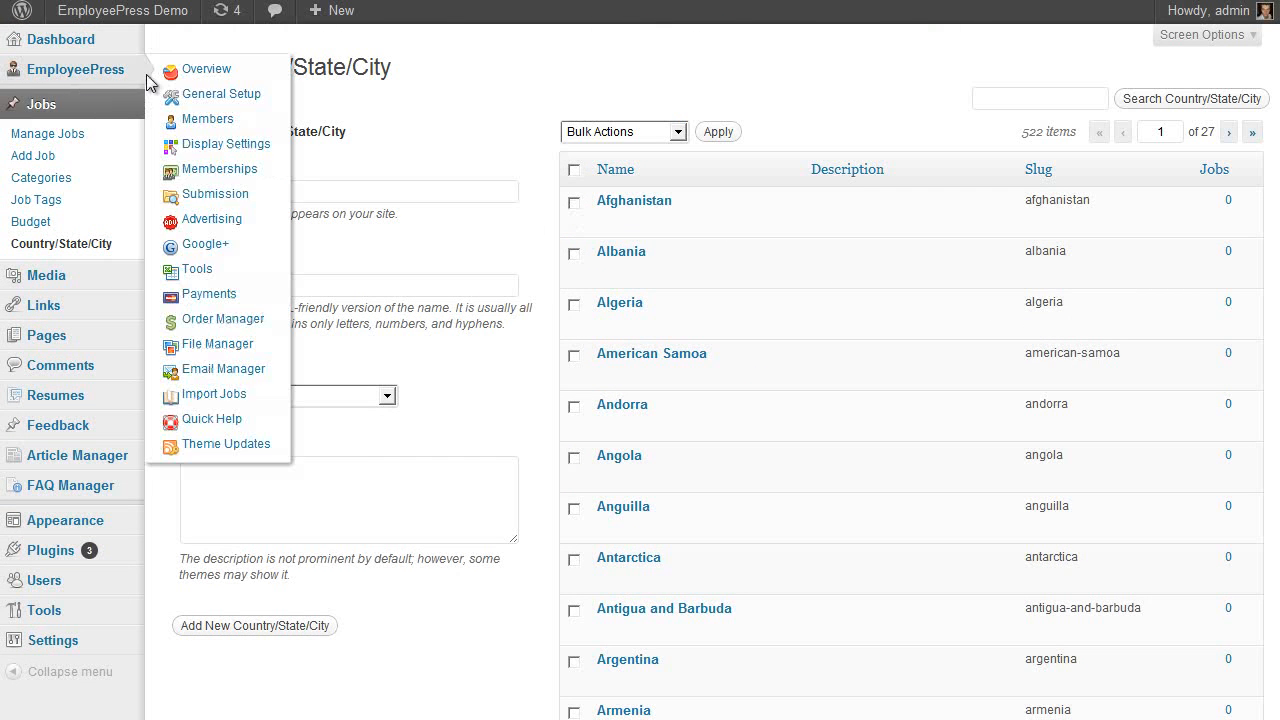
click(206, 70)
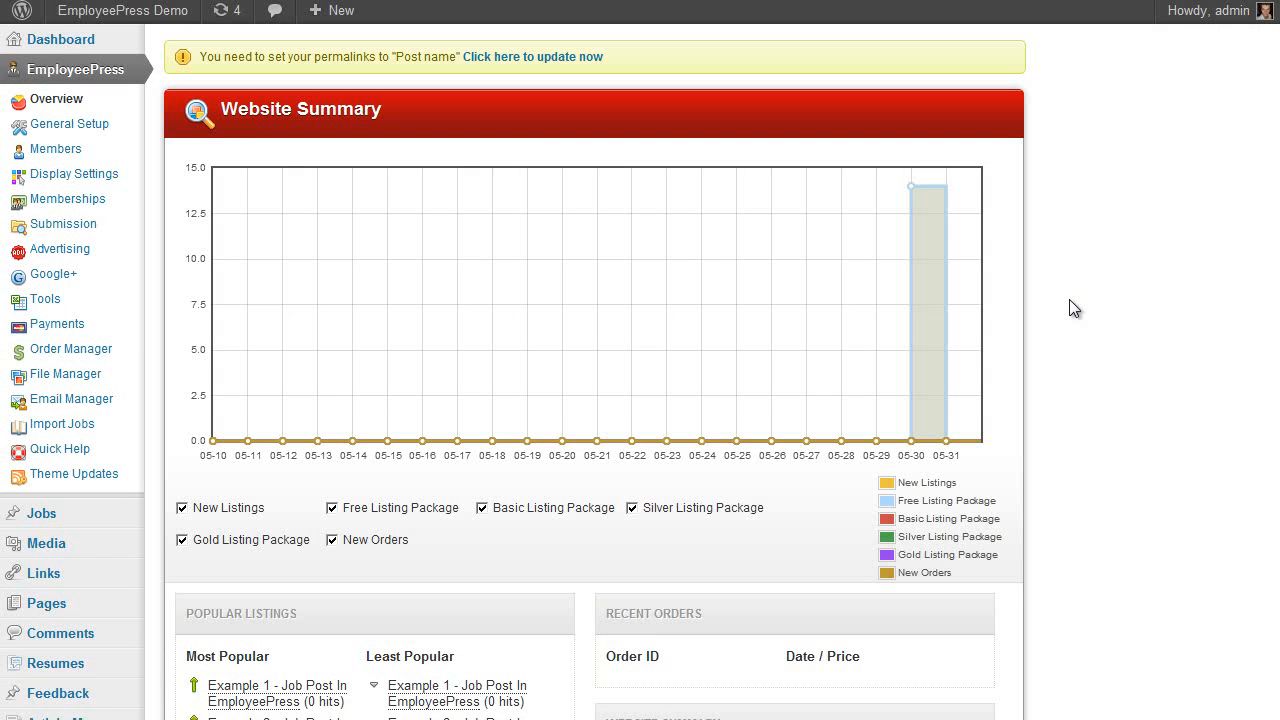
scroll(450, 360, down, 2)
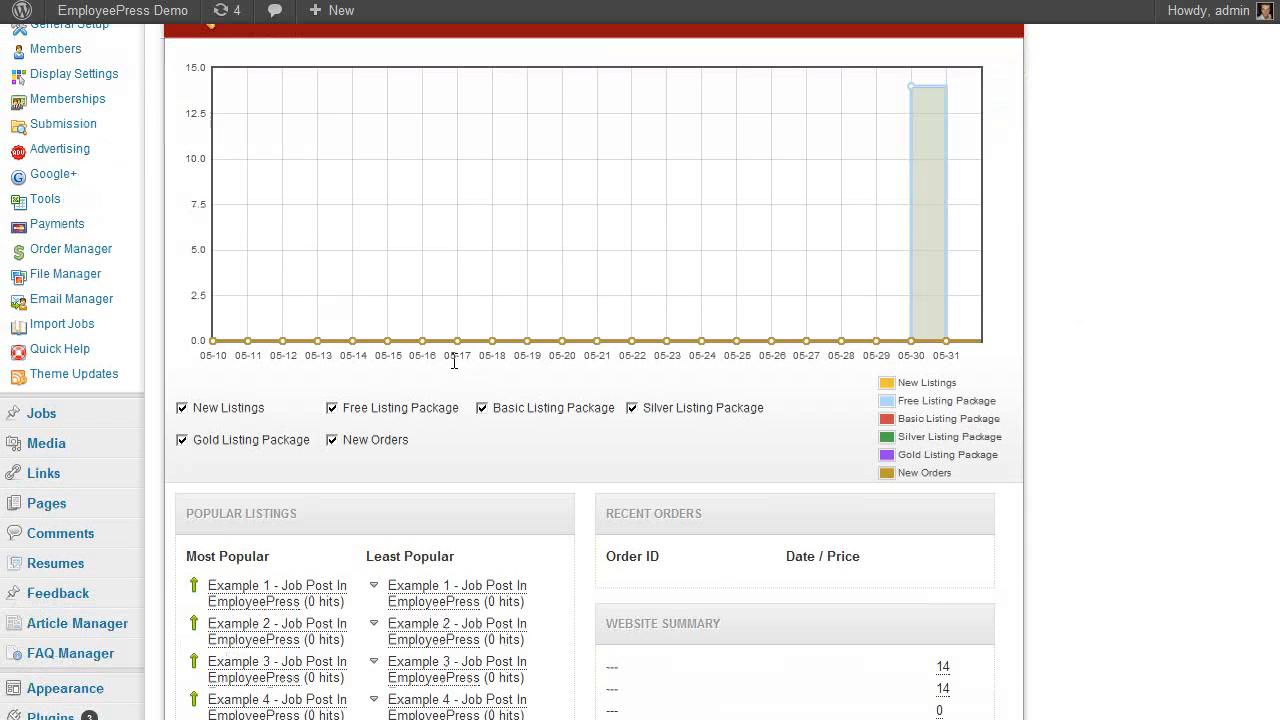
scroll(897, 402, up, 2)
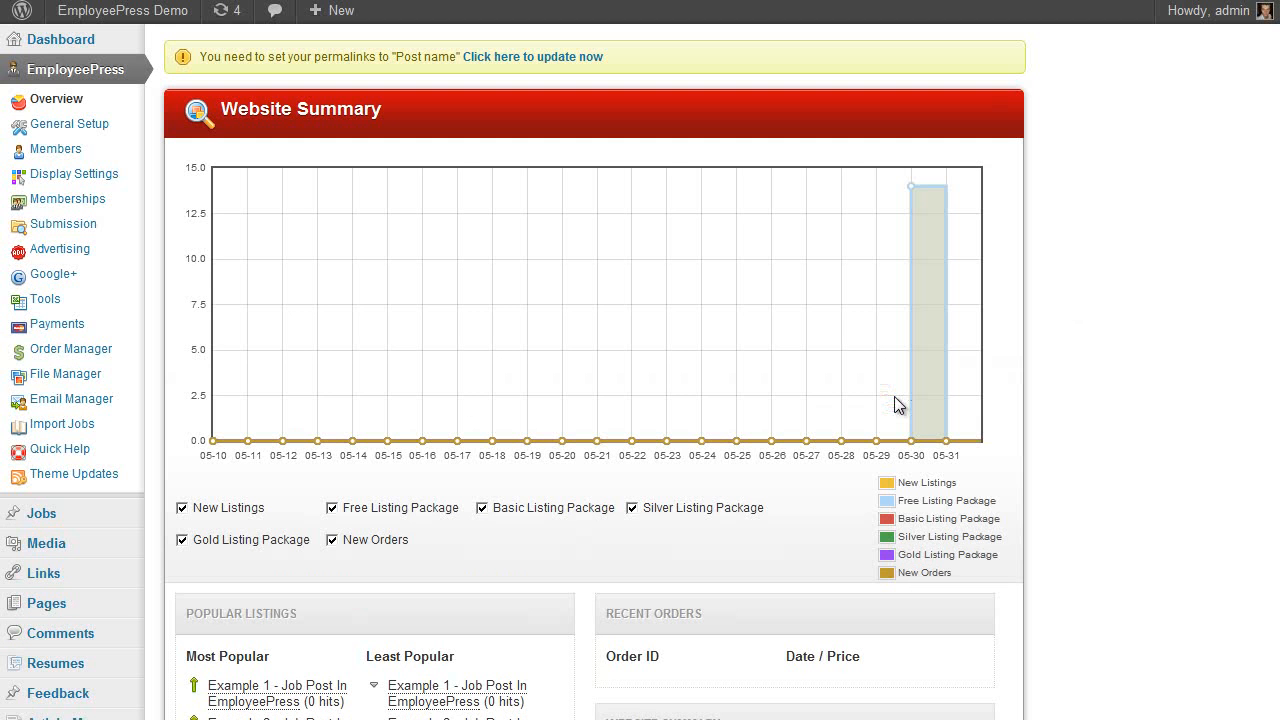
scroll(946, 351, down, 2)
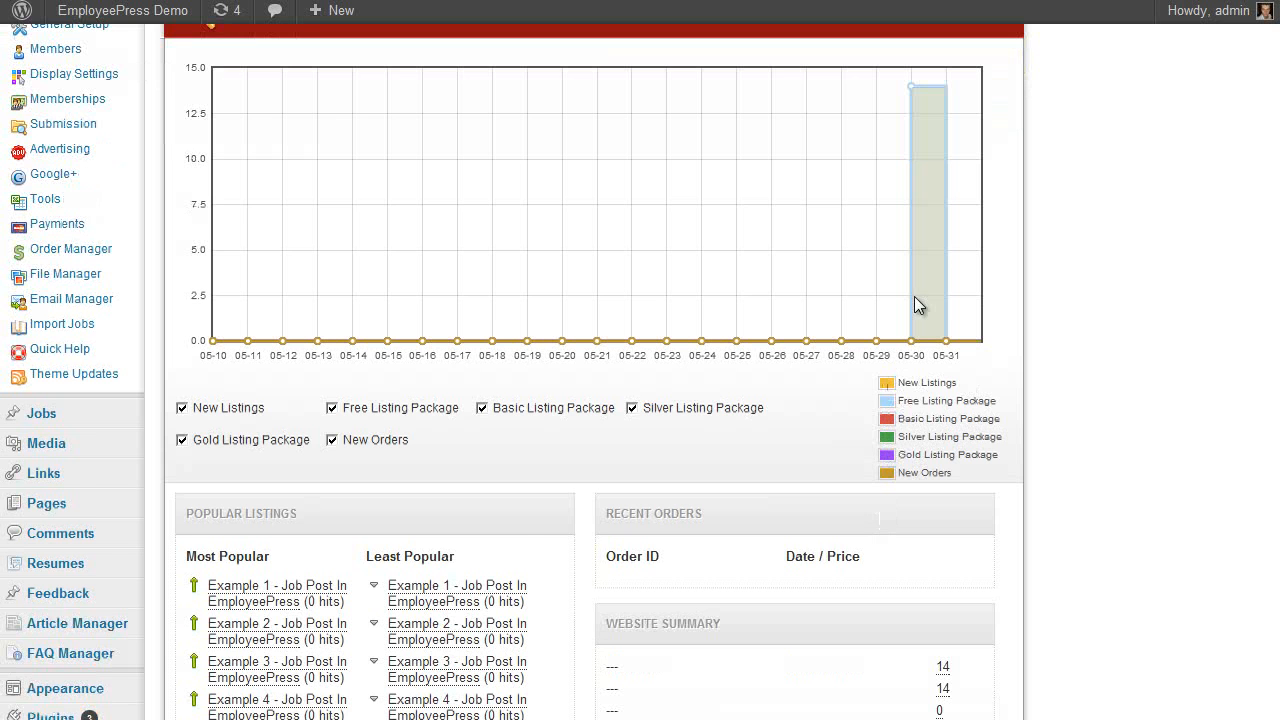
scroll(755, 300, down, 3)
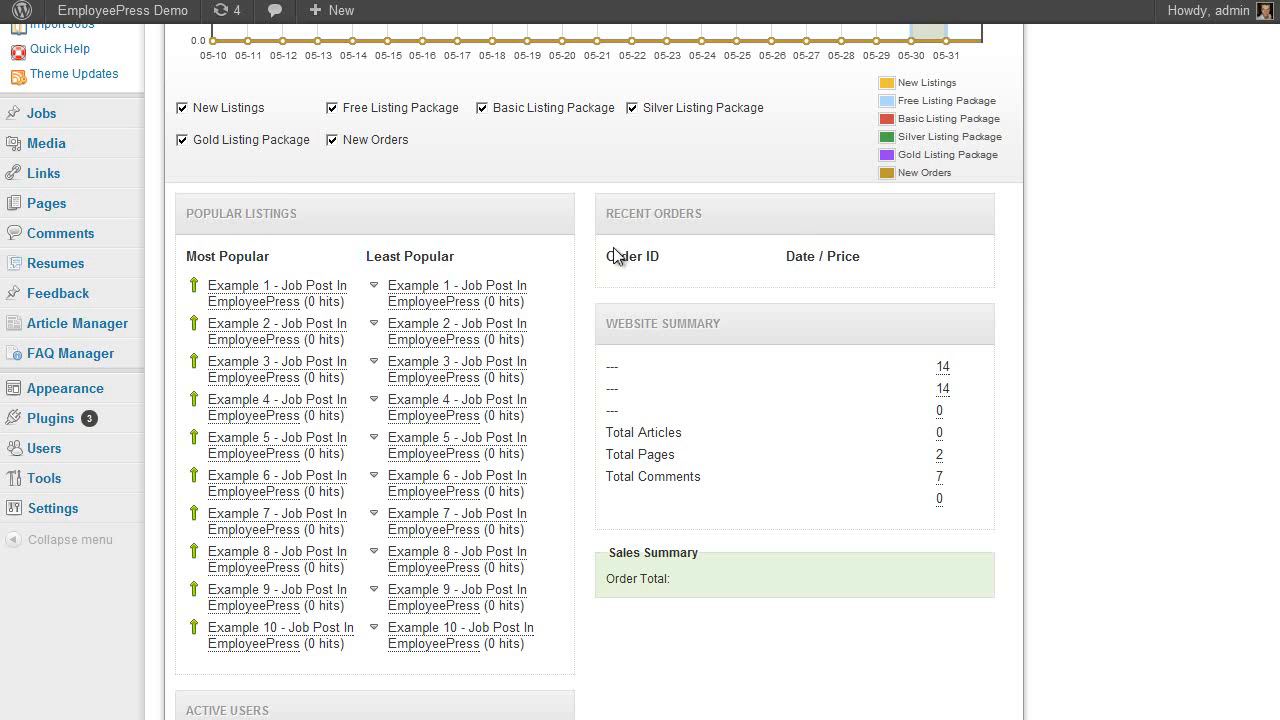
scroll(986, 329, down, 1)
scroll(991, 309, up, 1)
scroll(683, 341, down, 1)
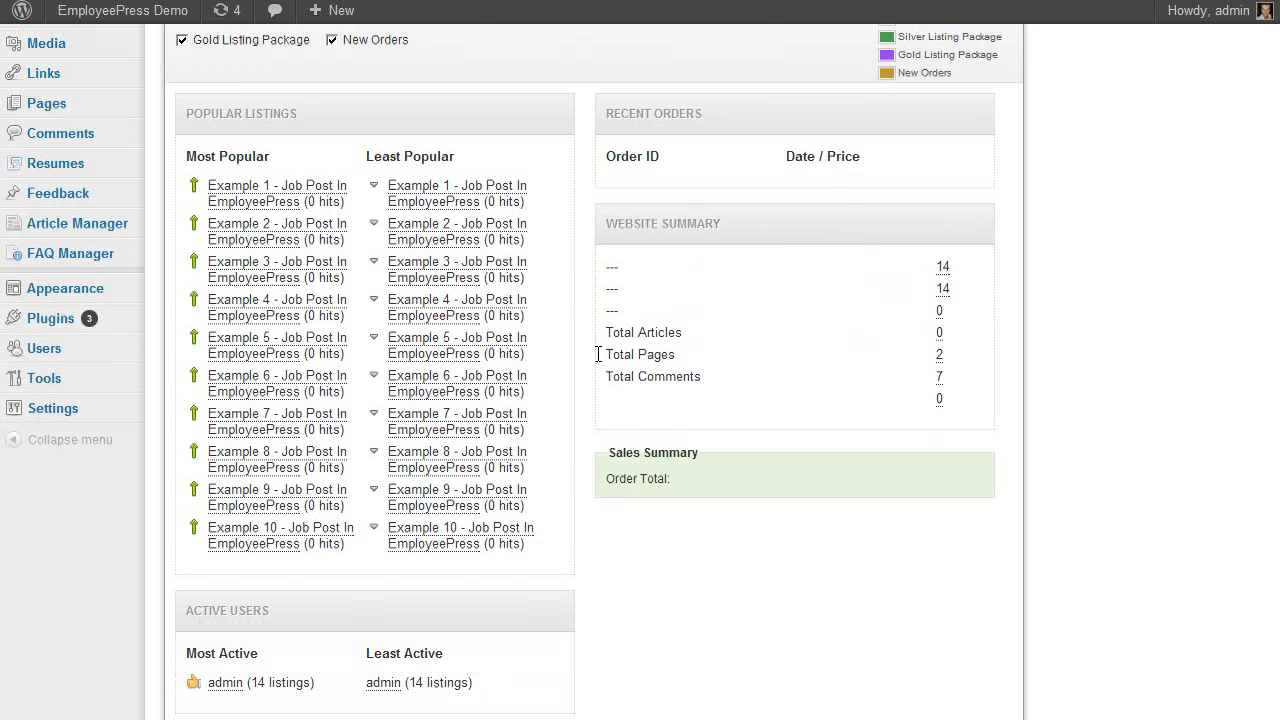
scroll(642, 352, down, 1)
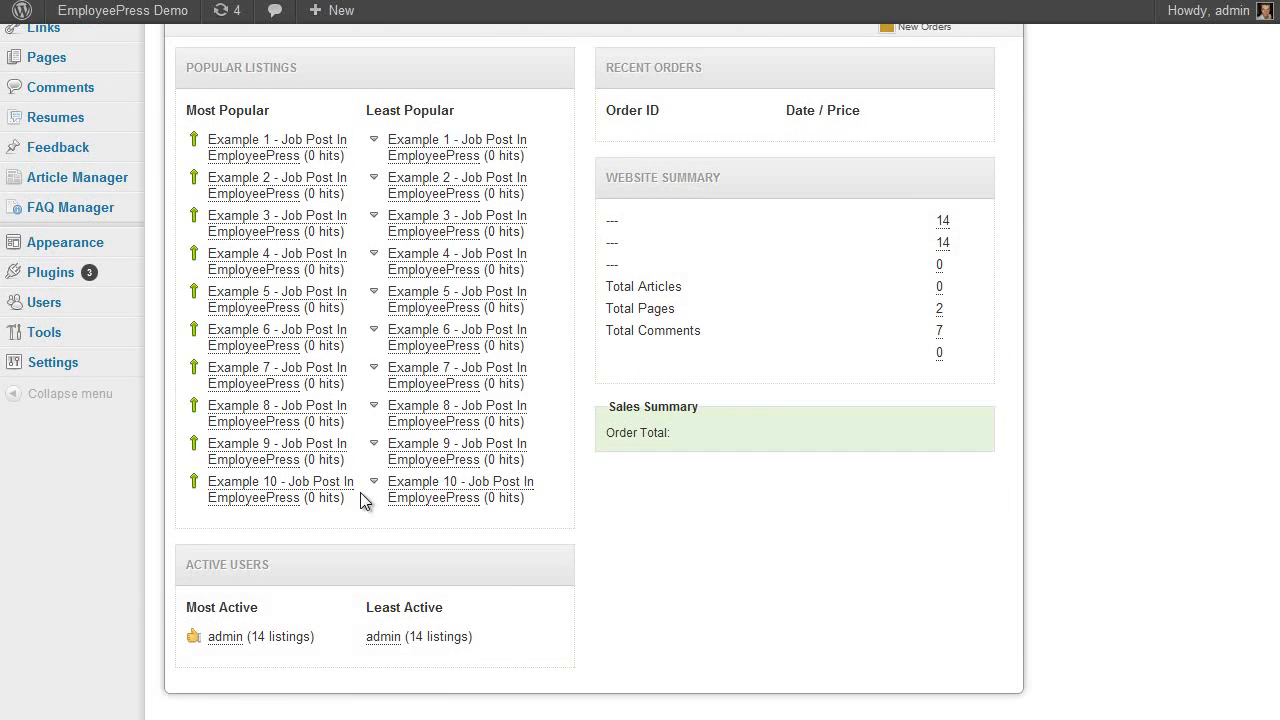
scroll(366, 491, up, 5)
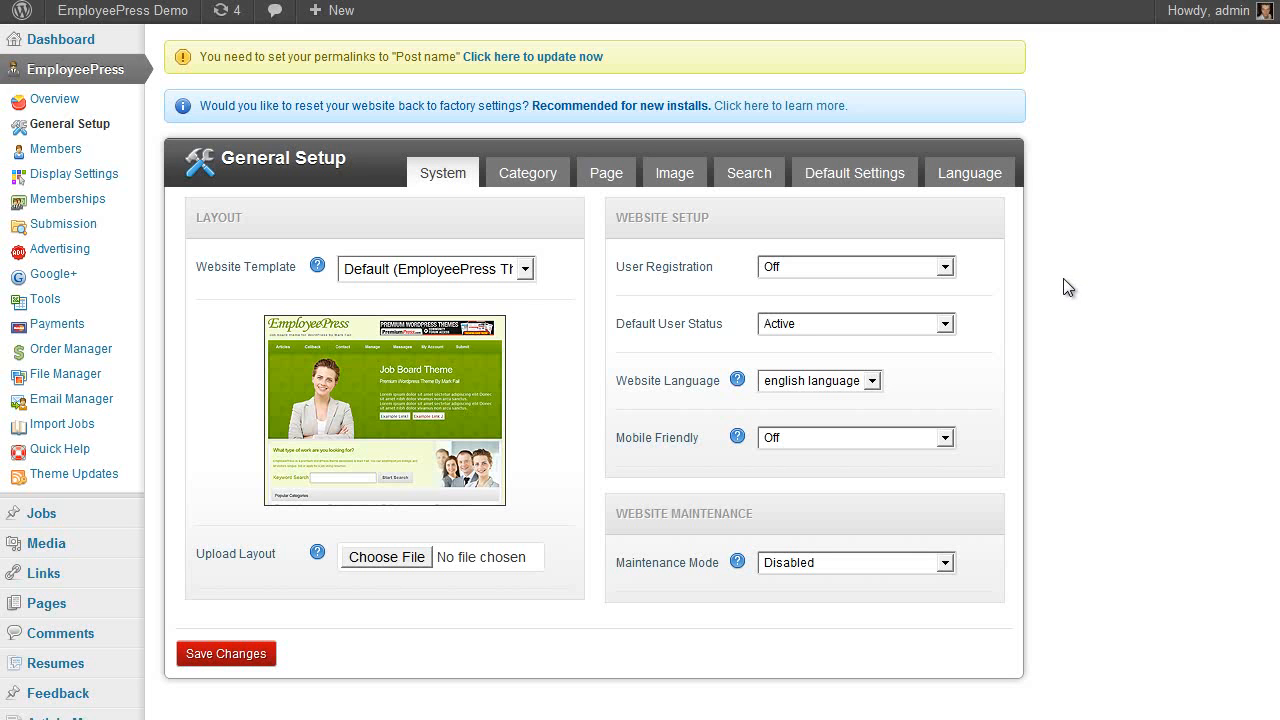
Preview the clean, lime, pink and purple templates, then save salmon as the website template
click(524, 268)
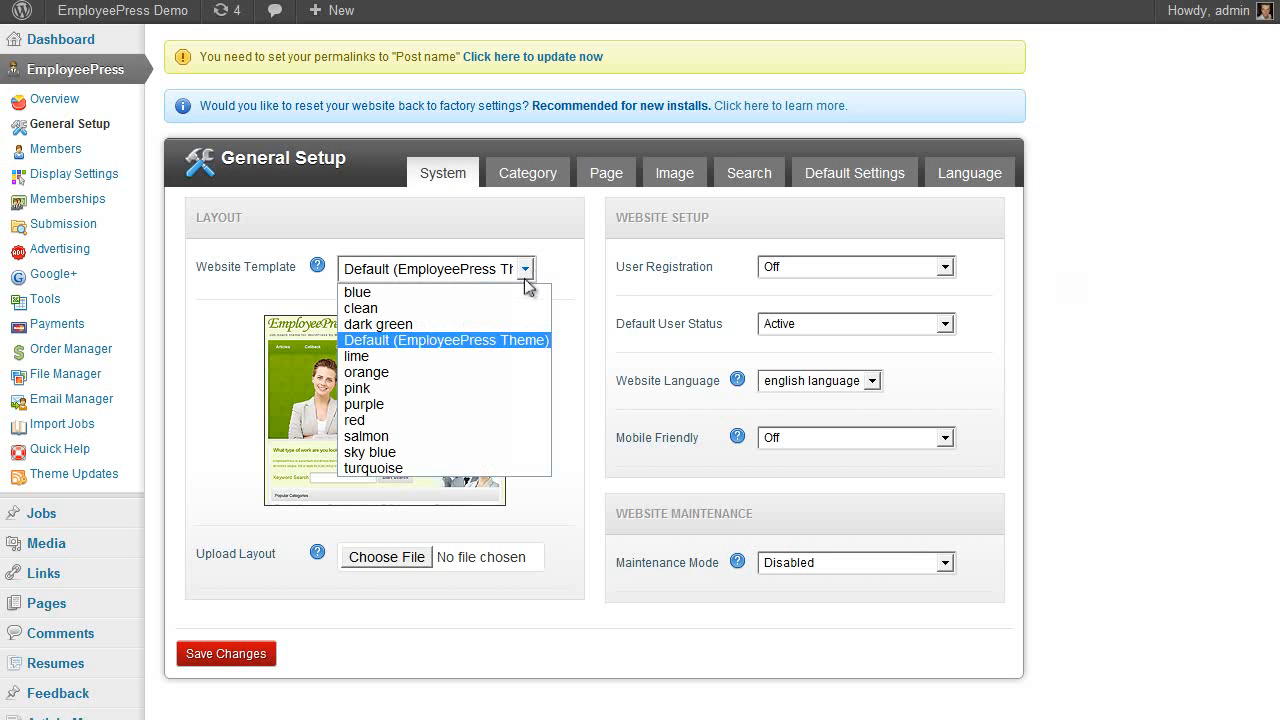
click(488, 306)
click(489, 273)
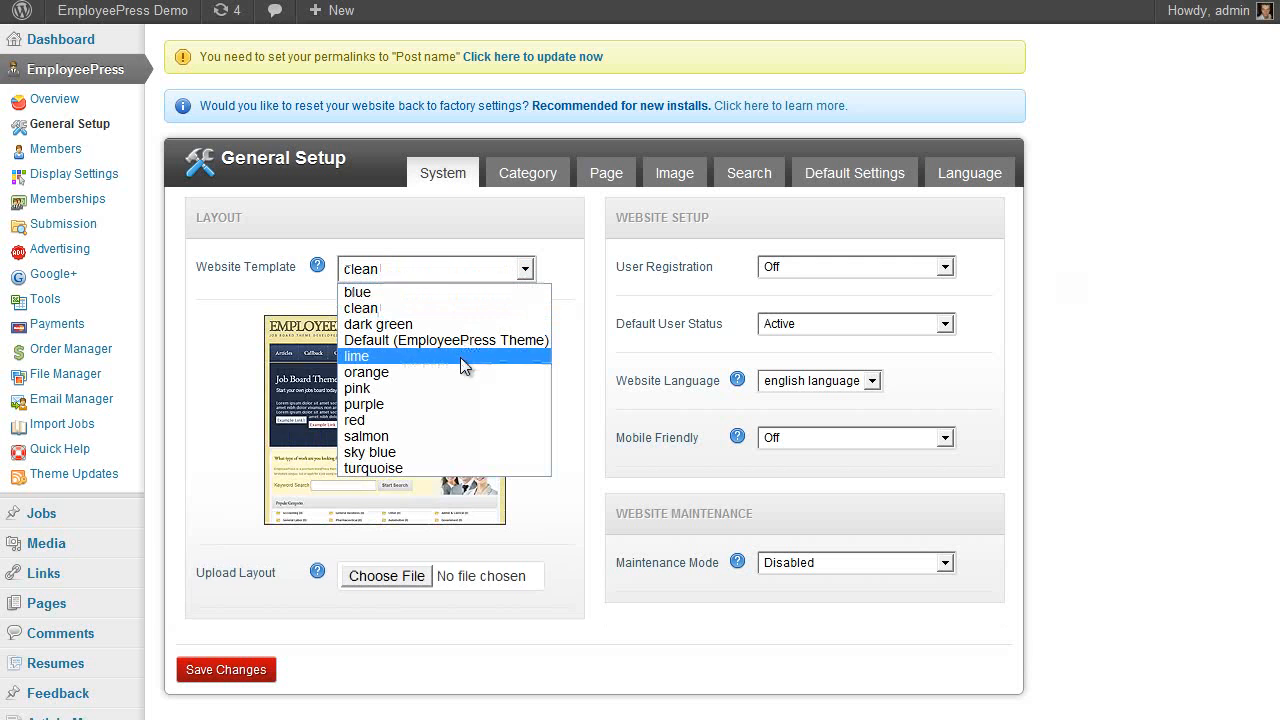
click(470, 357)
click(497, 278)
click(467, 386)
click(463, 269)
click(433, 404)
click(451, 264)
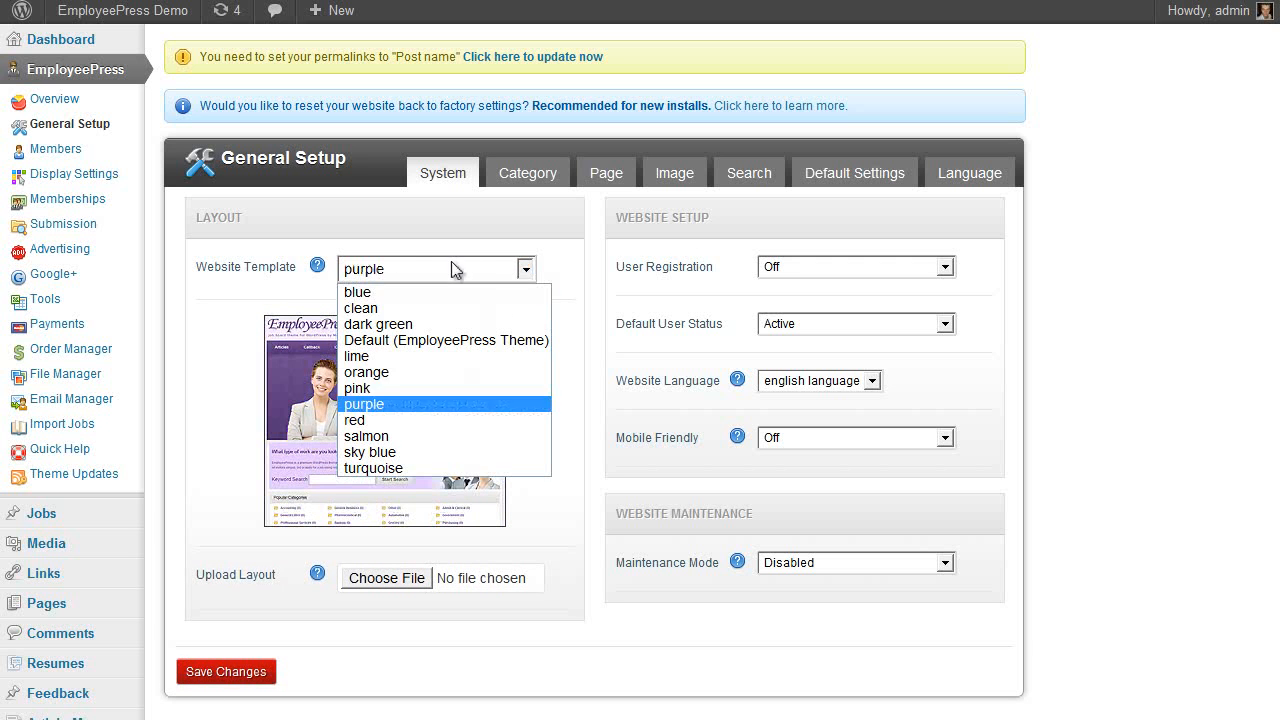
click(425, 436)
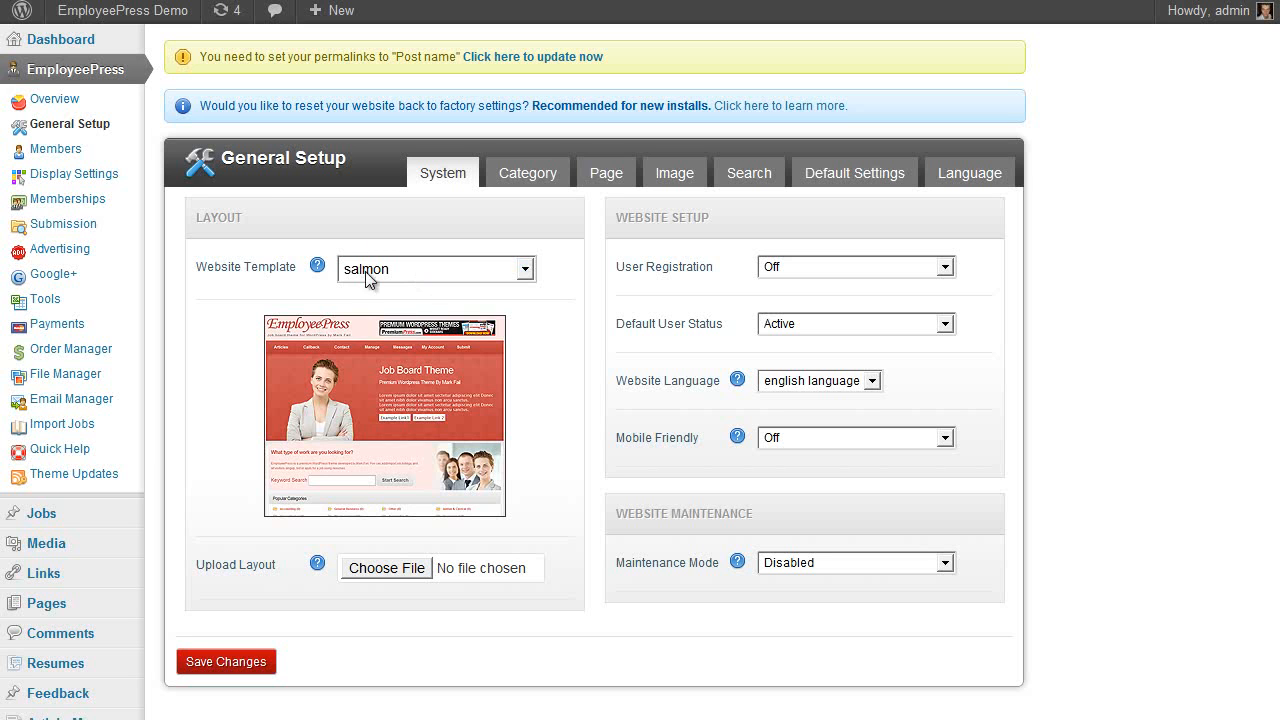
click(240, 664)
Check the red-toned salmon front end, then go to the navigation menu editor
click(122, 10)
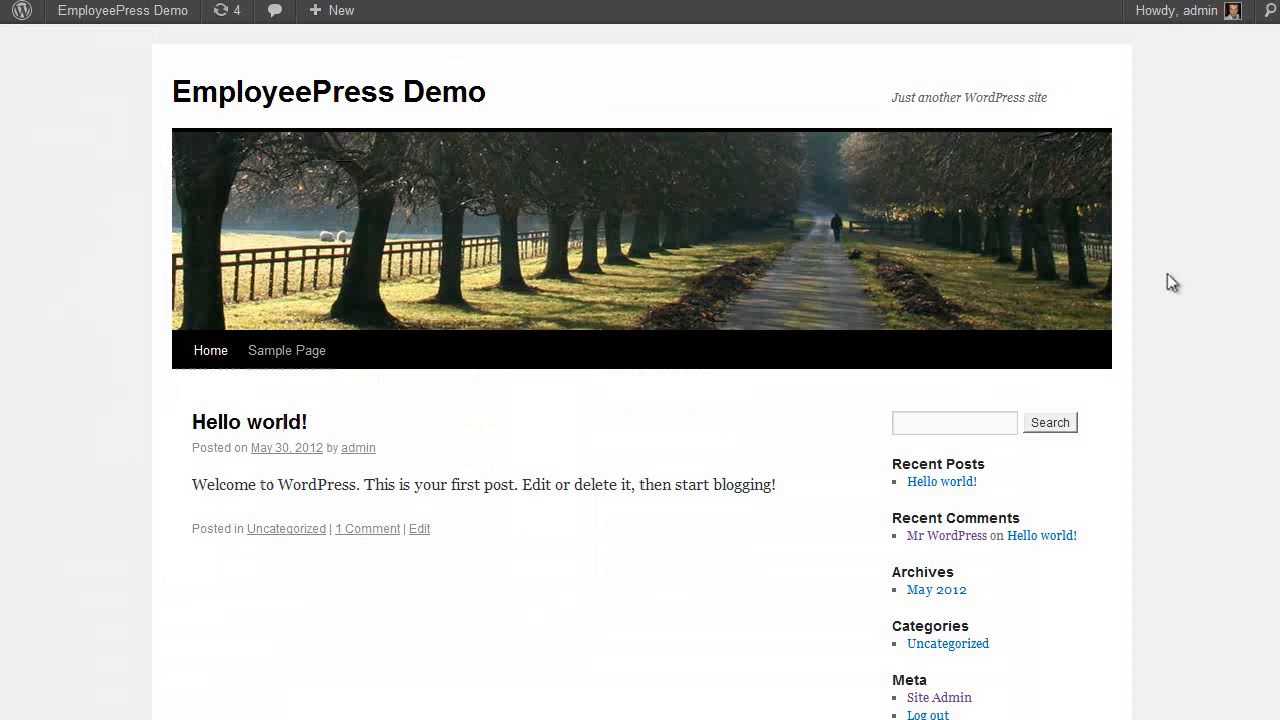
key(F5)
scroll(1114, 171, down, 10)
scroll(813, 388, up, 10)
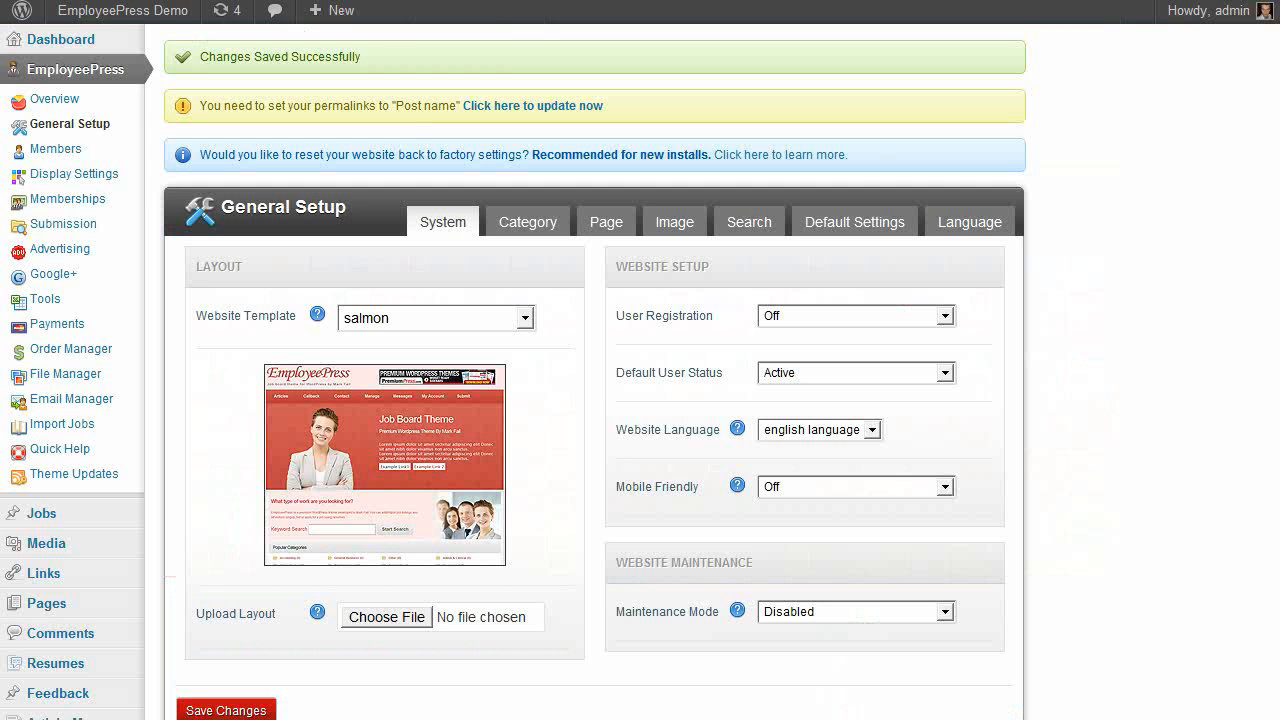
scroll(217, 213, down, 3)
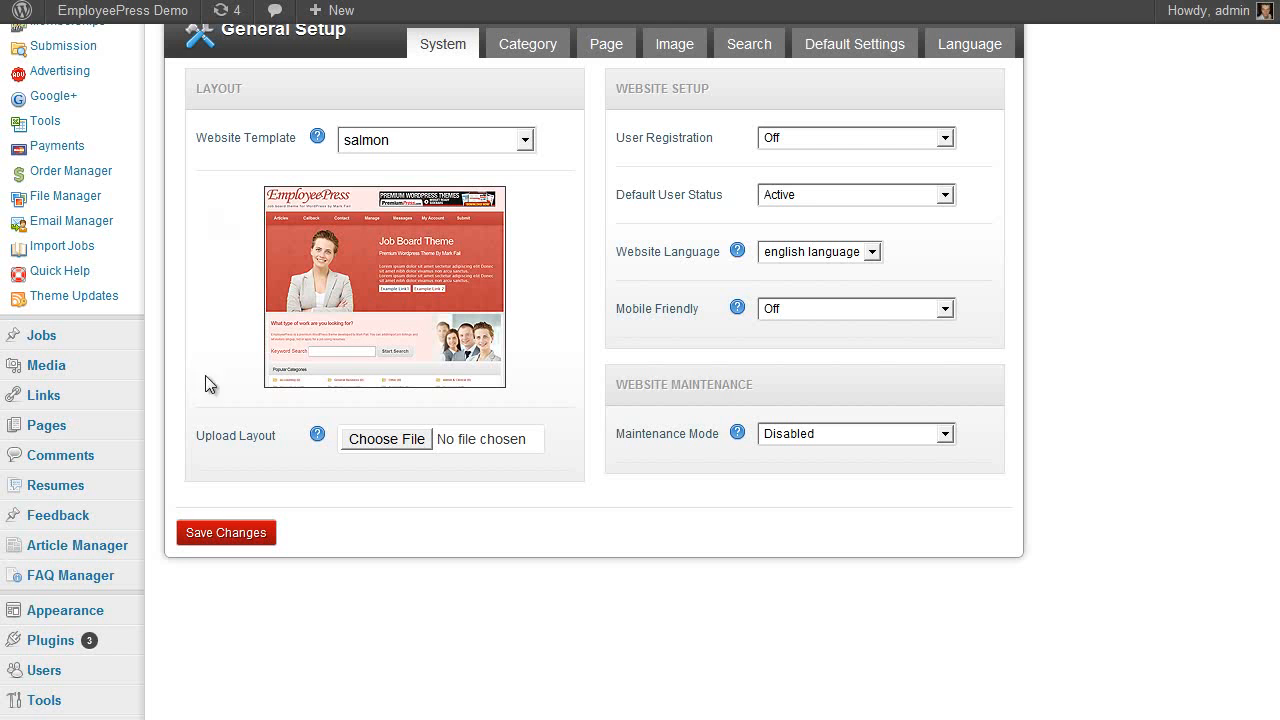
mouse_move(103, 608)
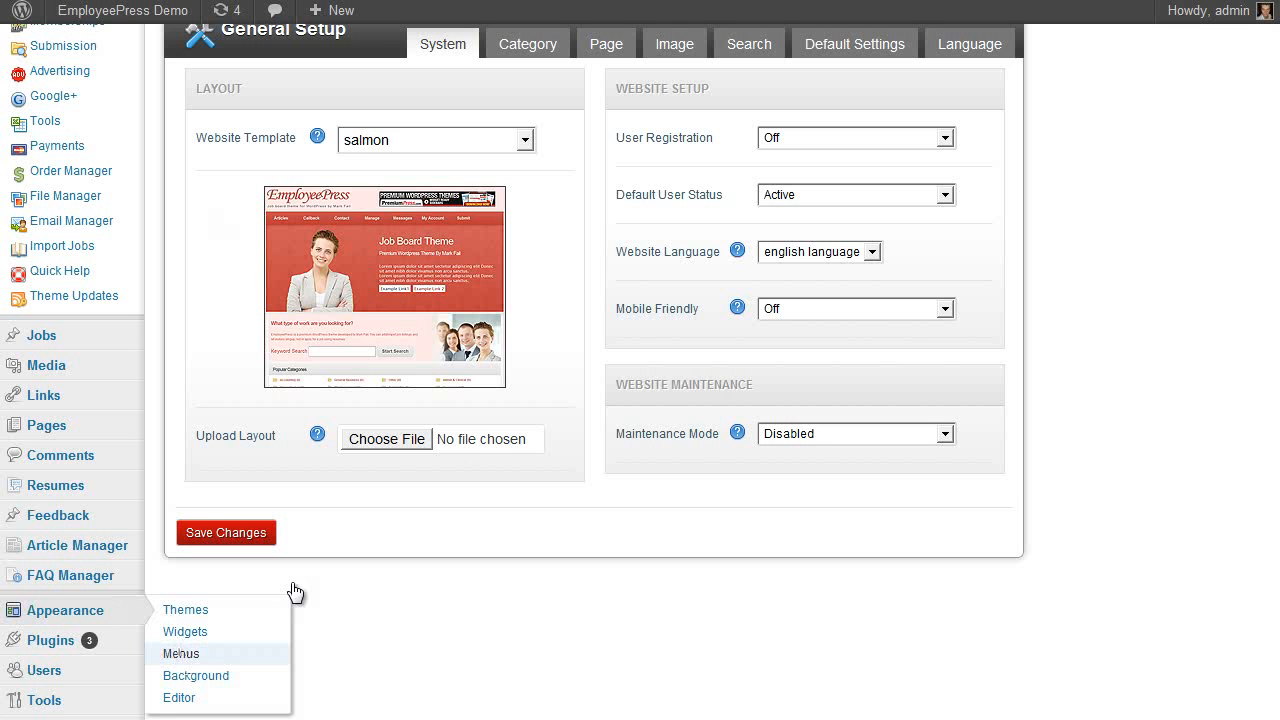
click(181, 654)
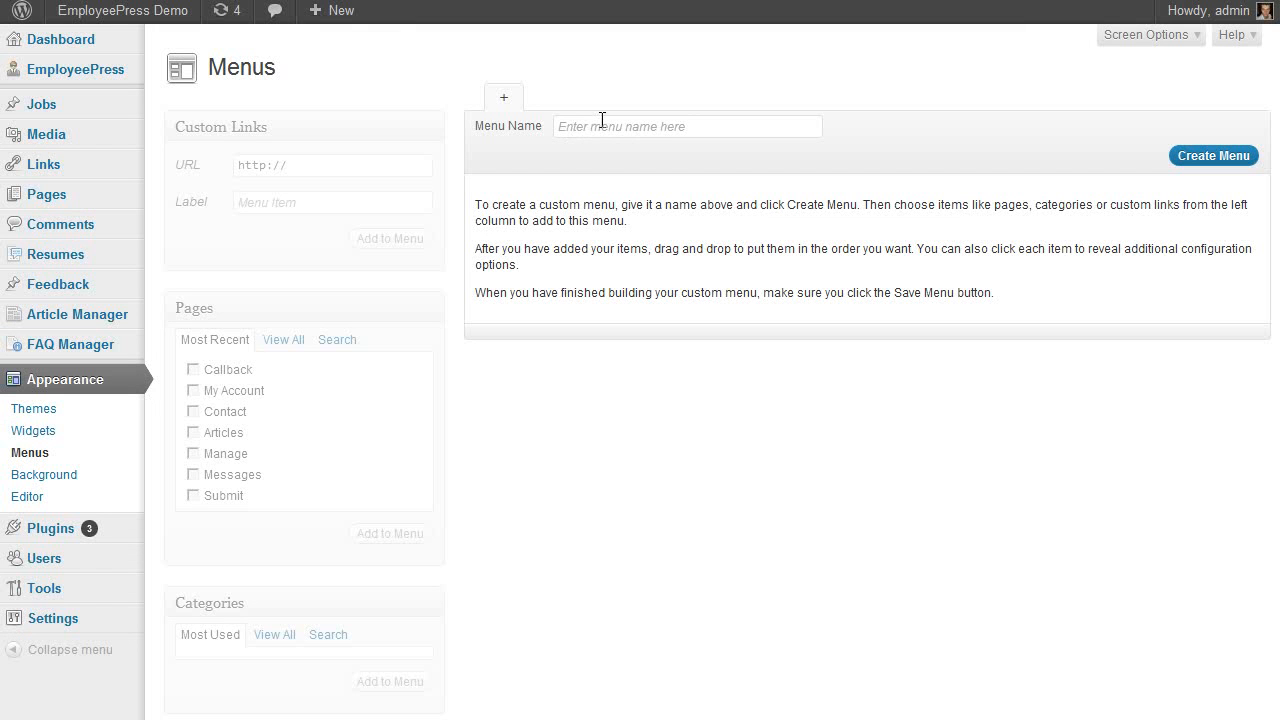
Create a menu called 'new menu' and assign it to the Main Navigation Bar
click(627, 118)
text(new menu)
click(1182, 156)
click(356, 280)
click(359, 309)
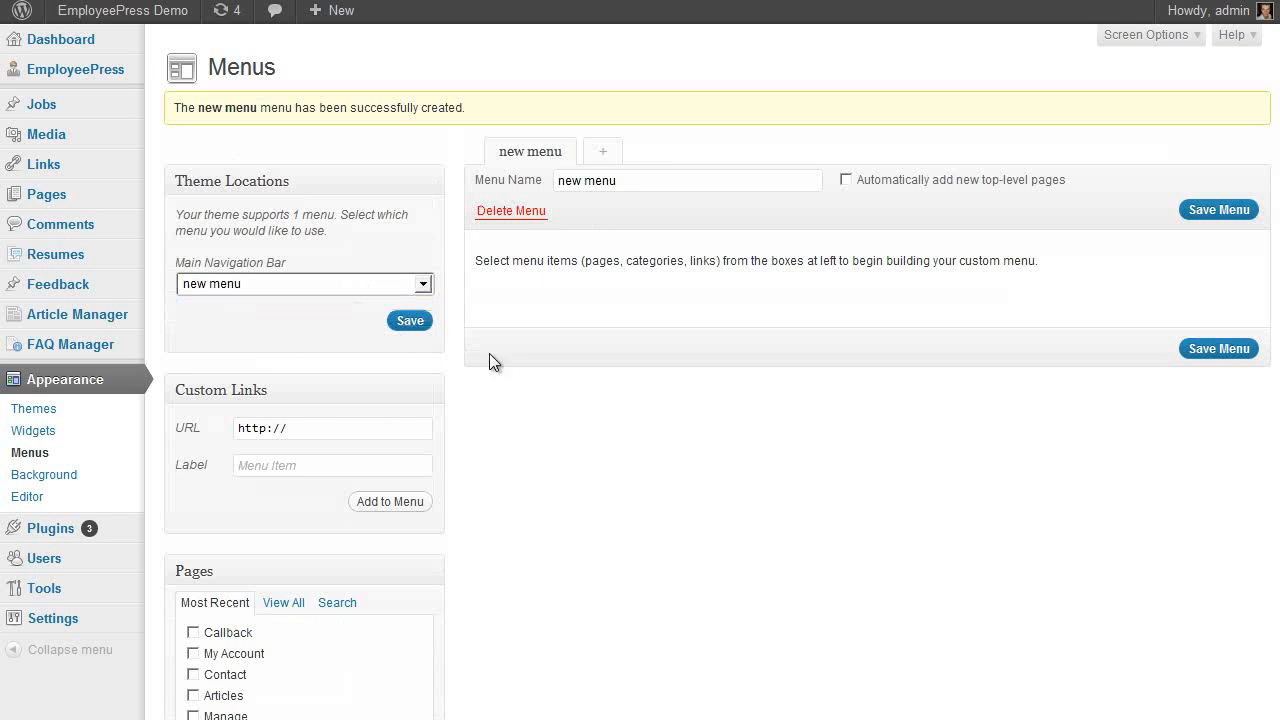
Add the Home, Articles and My Account pages to the menu and save it
scroll(631, 392, down, 3)
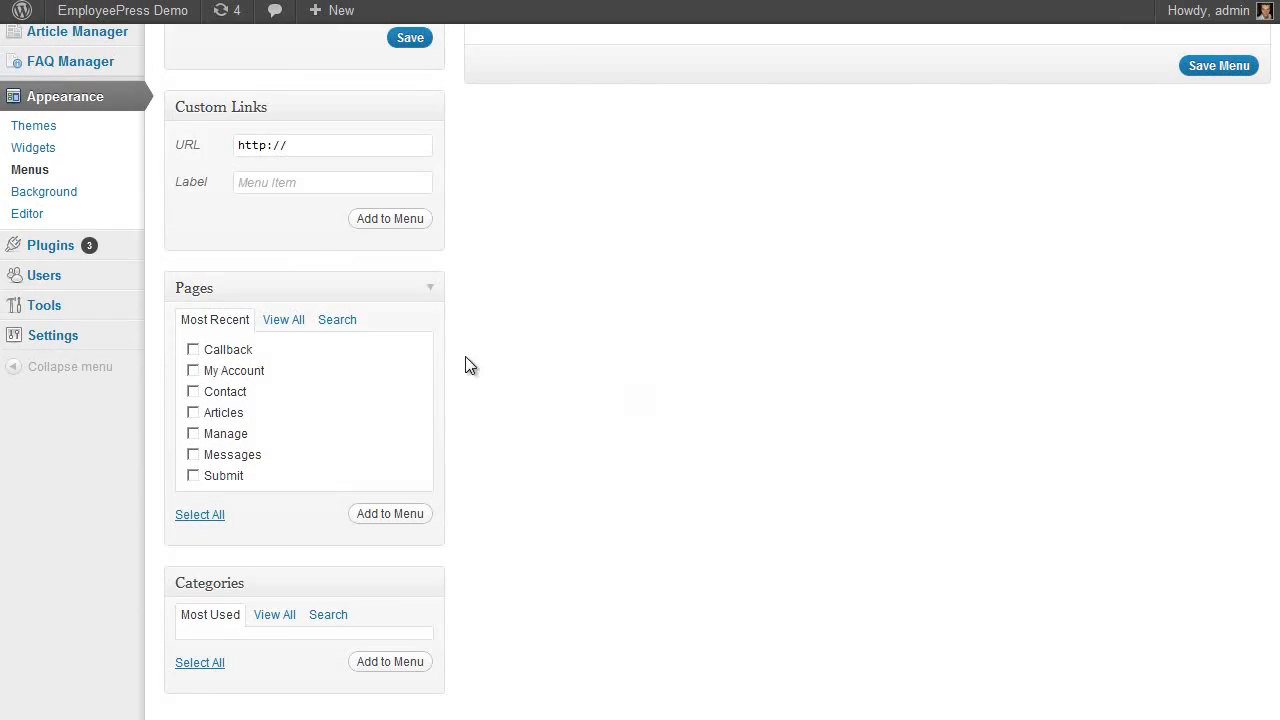
scroll(436, 376, up, 3)
scroll(604, 397, down, 1)
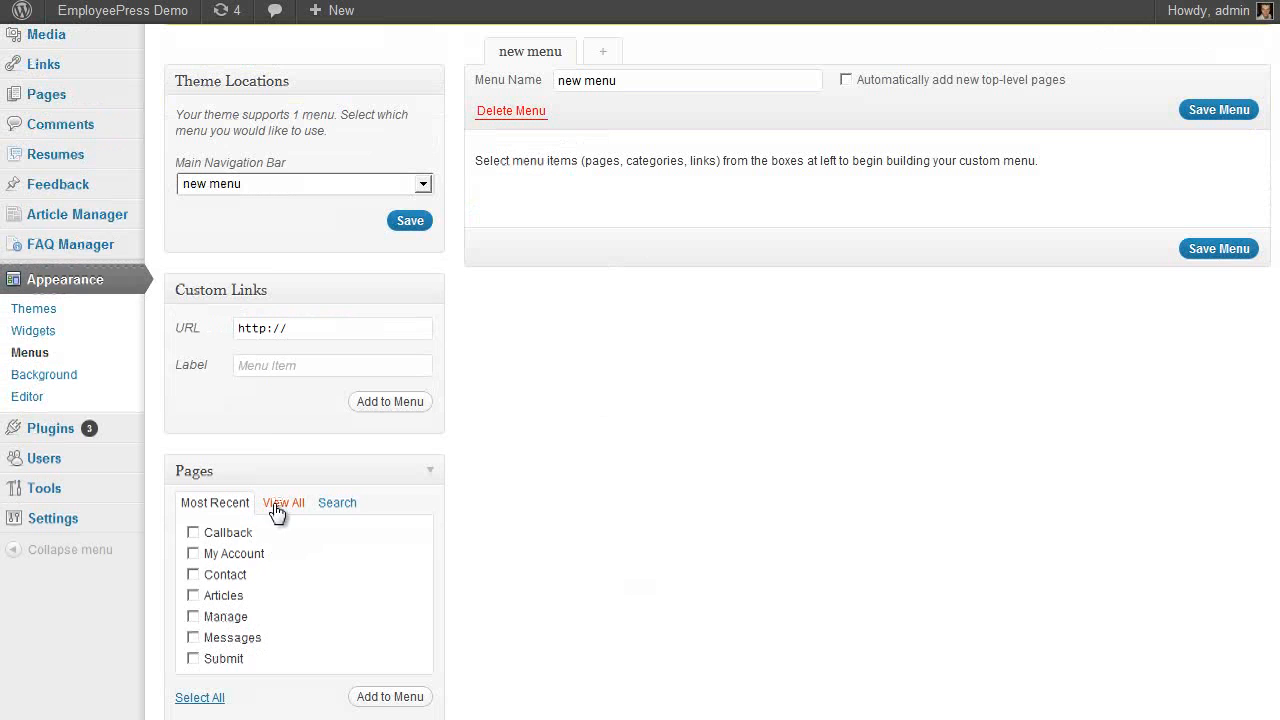
click(283, 502)
click(193, 533)
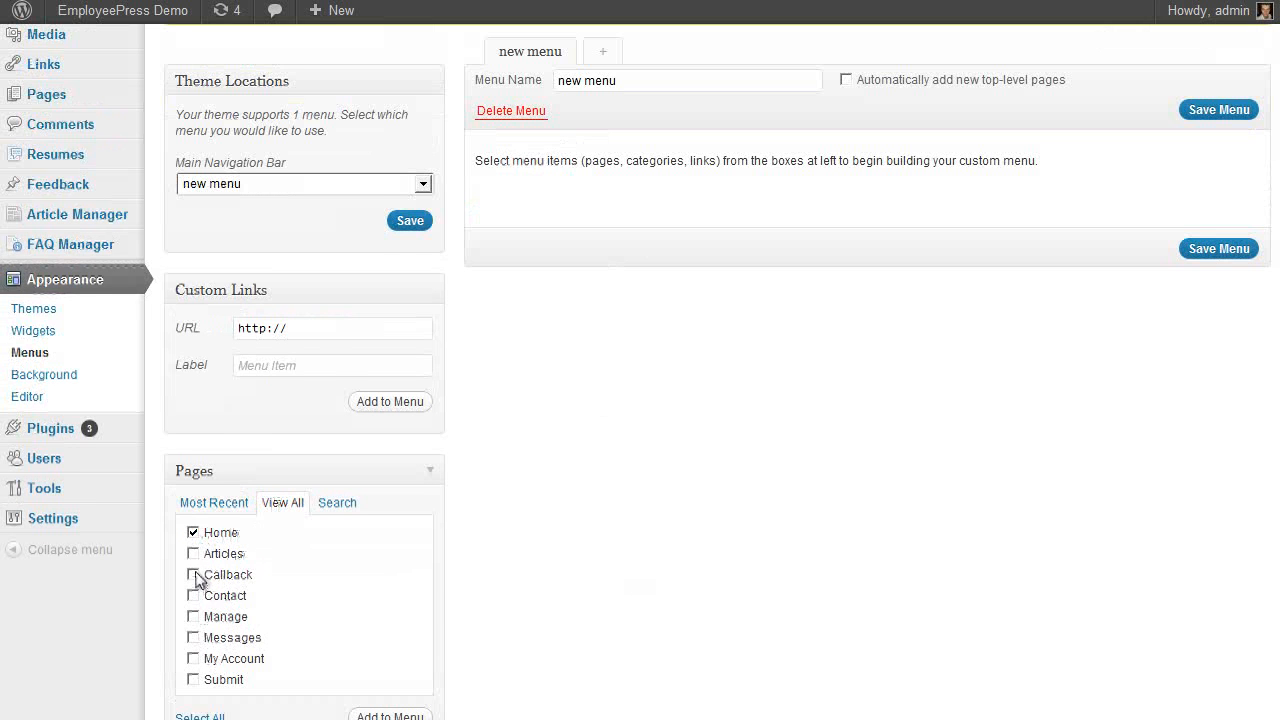
scroll(197, 583, down, 1)
click(194, 455)
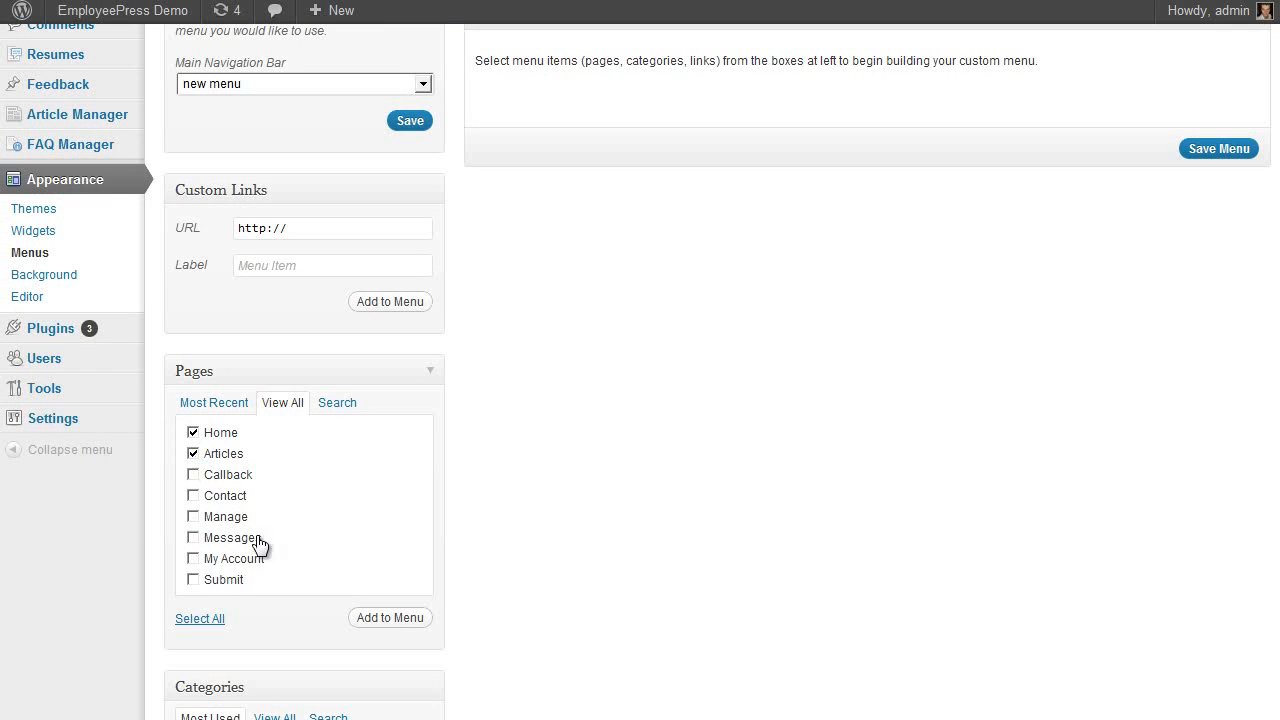
click(193, 558)
click(389, 618)
scroll(617, 515, up, 2)
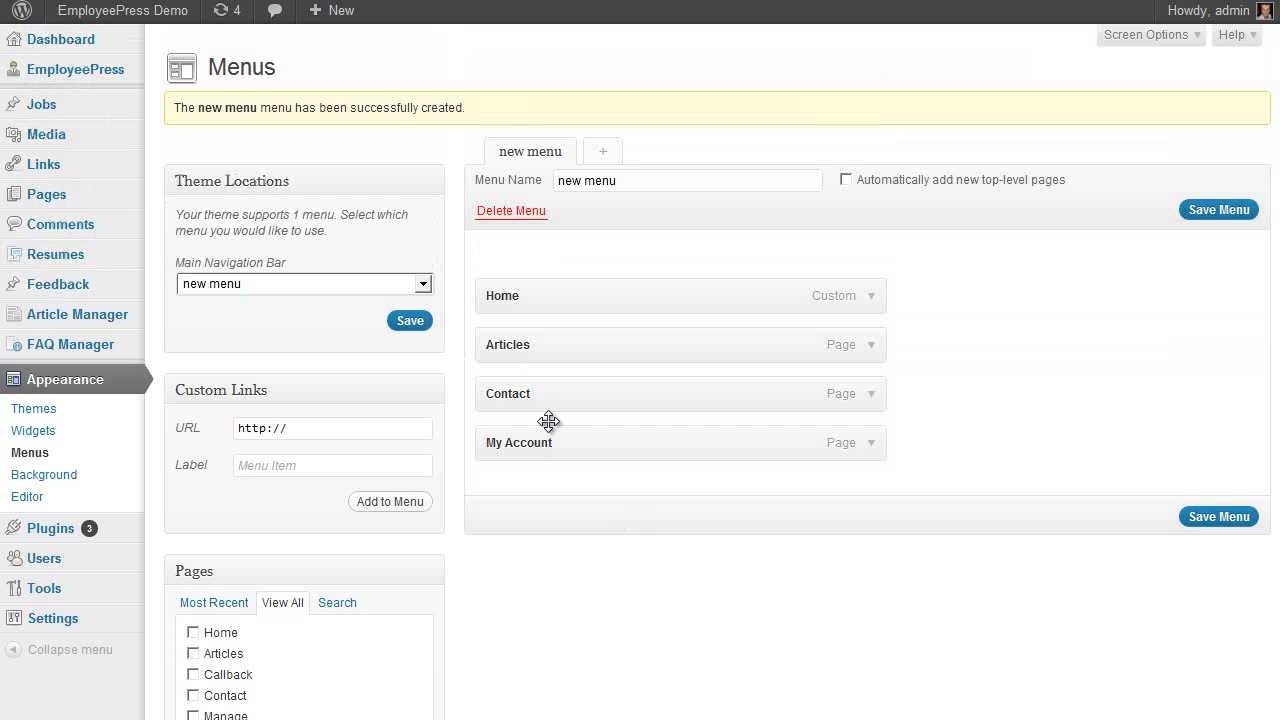
click(1240, 520)
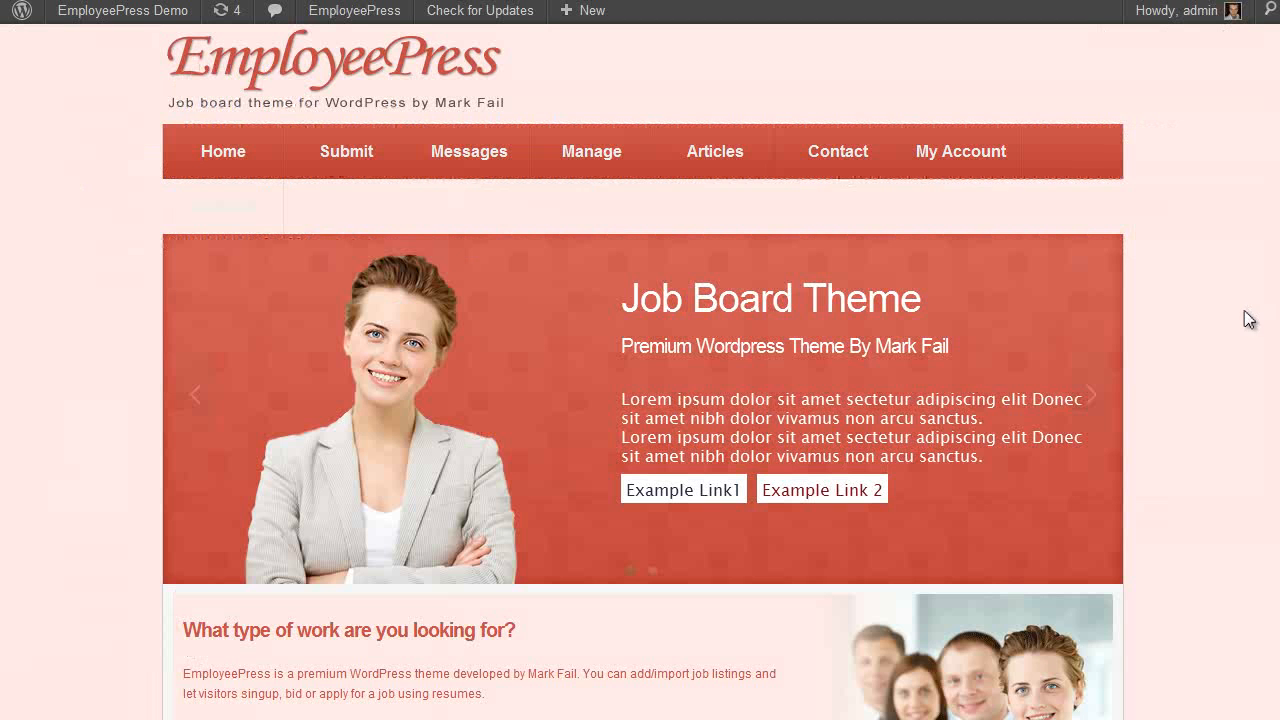
key(F5)
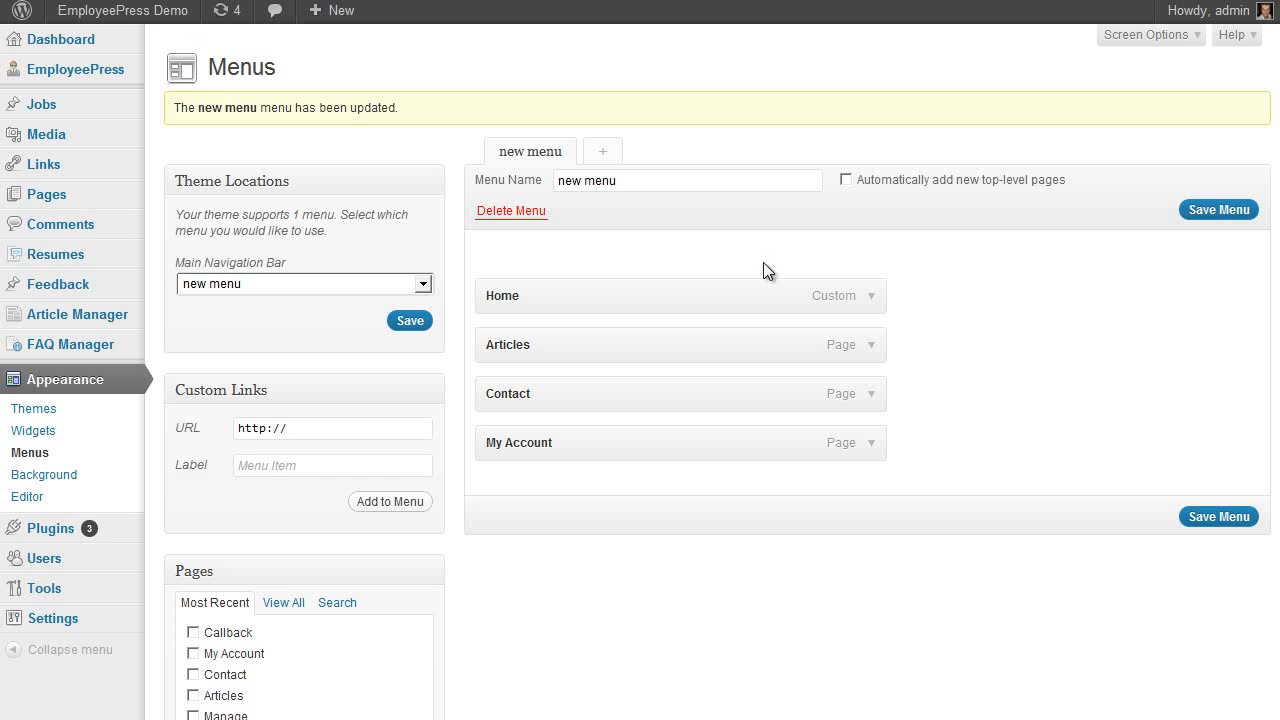
Reorder the menu to Home, Contact, My Account, Articles and save it
drag(543, 406, 543, 357)
drag(546, 443, 560, 397)
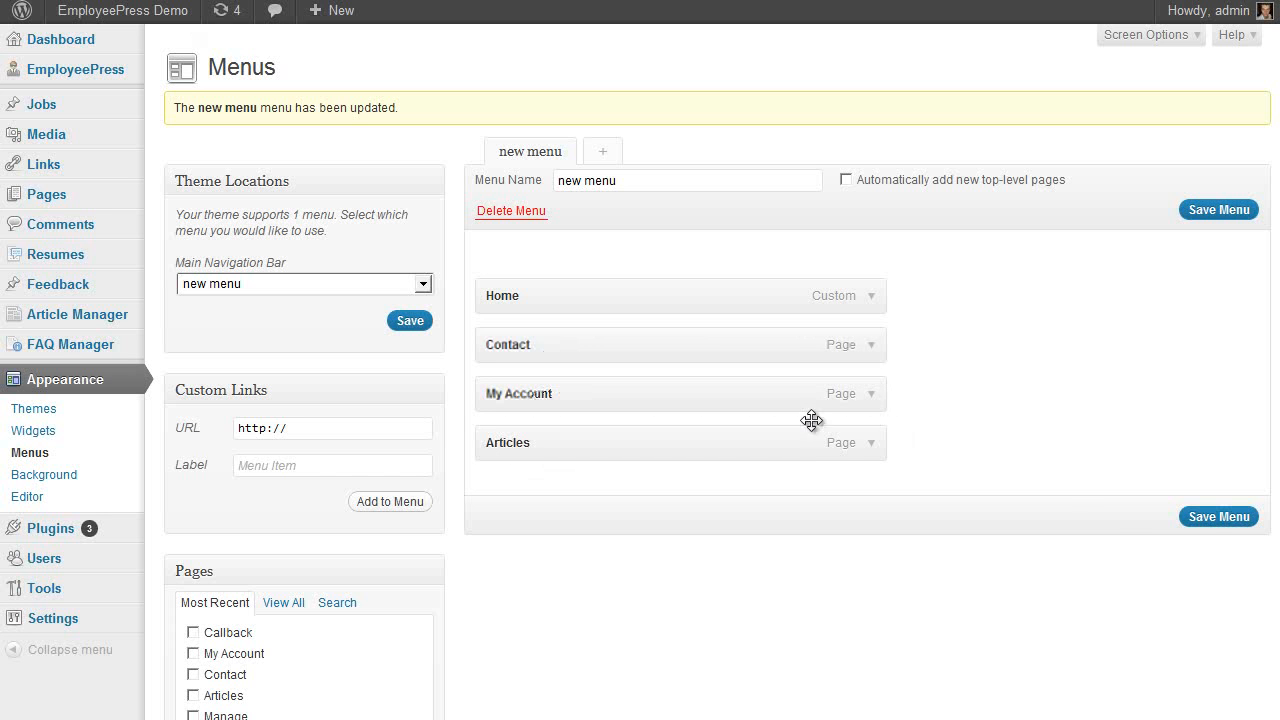
click(1200, 518)
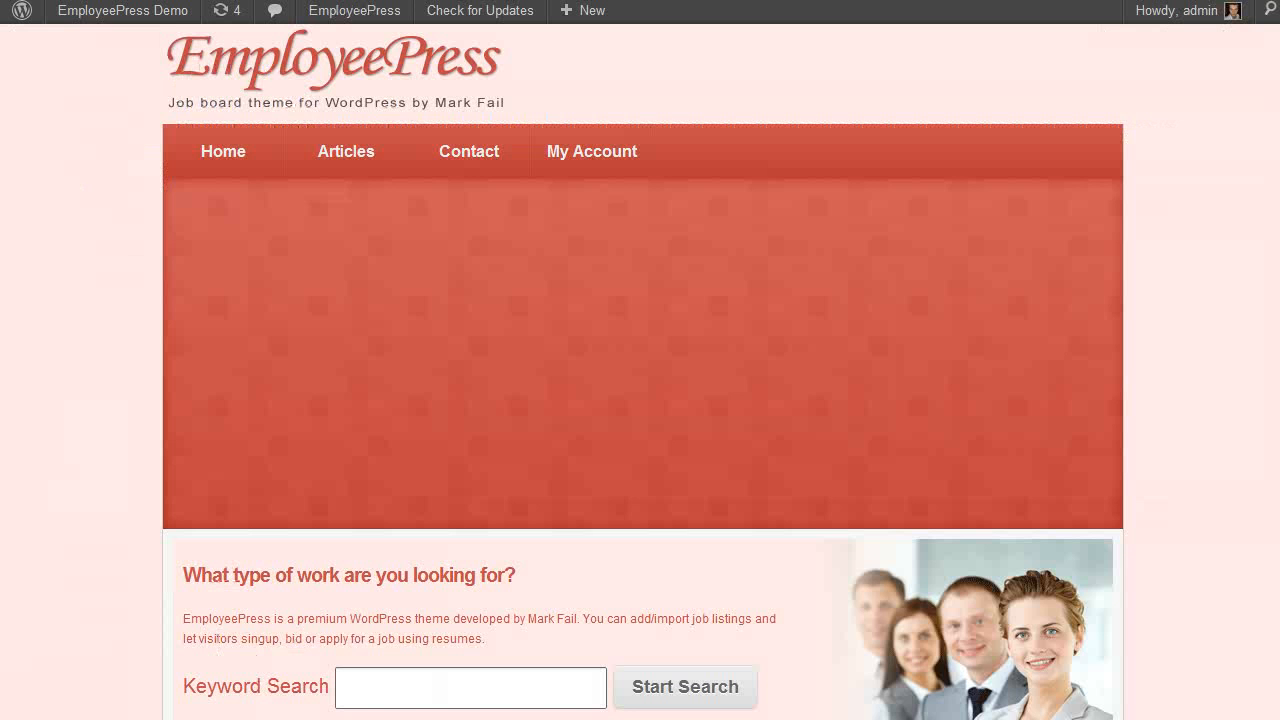
key(F5)
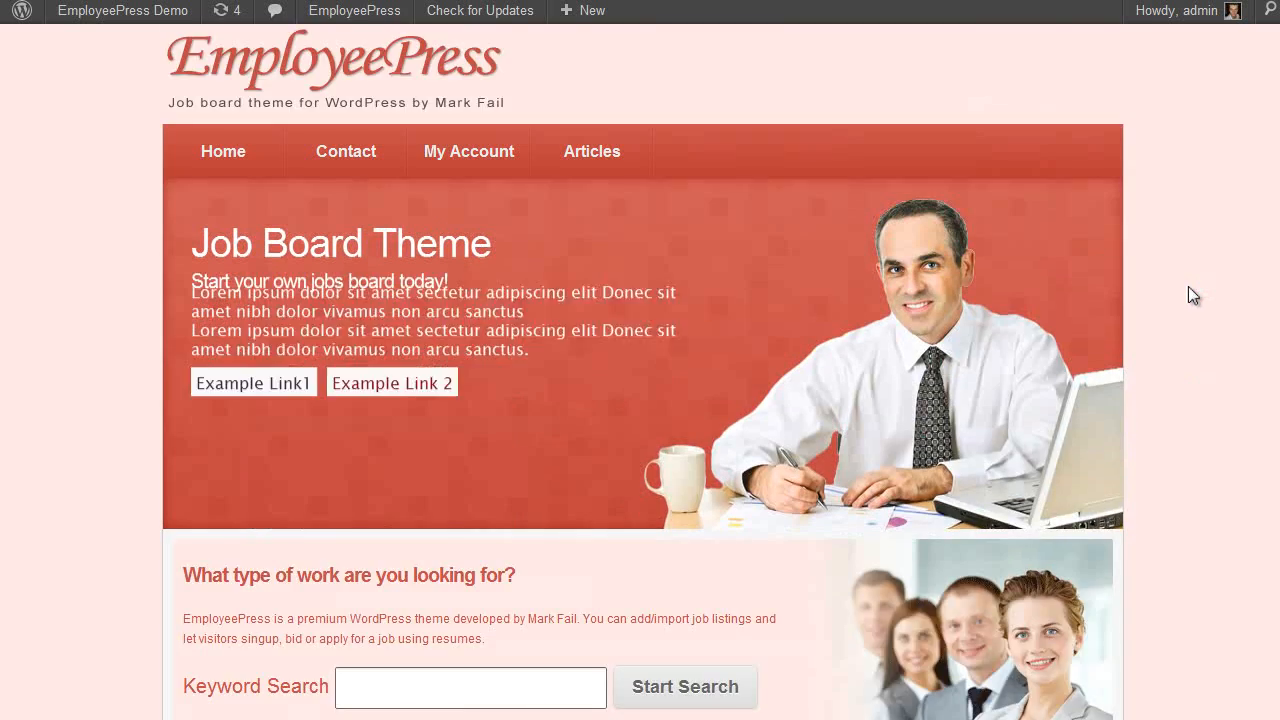
Open the home page slider options under EmployeePress Display Settings
scroll(1188, 296, down, 1)
scroll(1190, 288, down, 6)
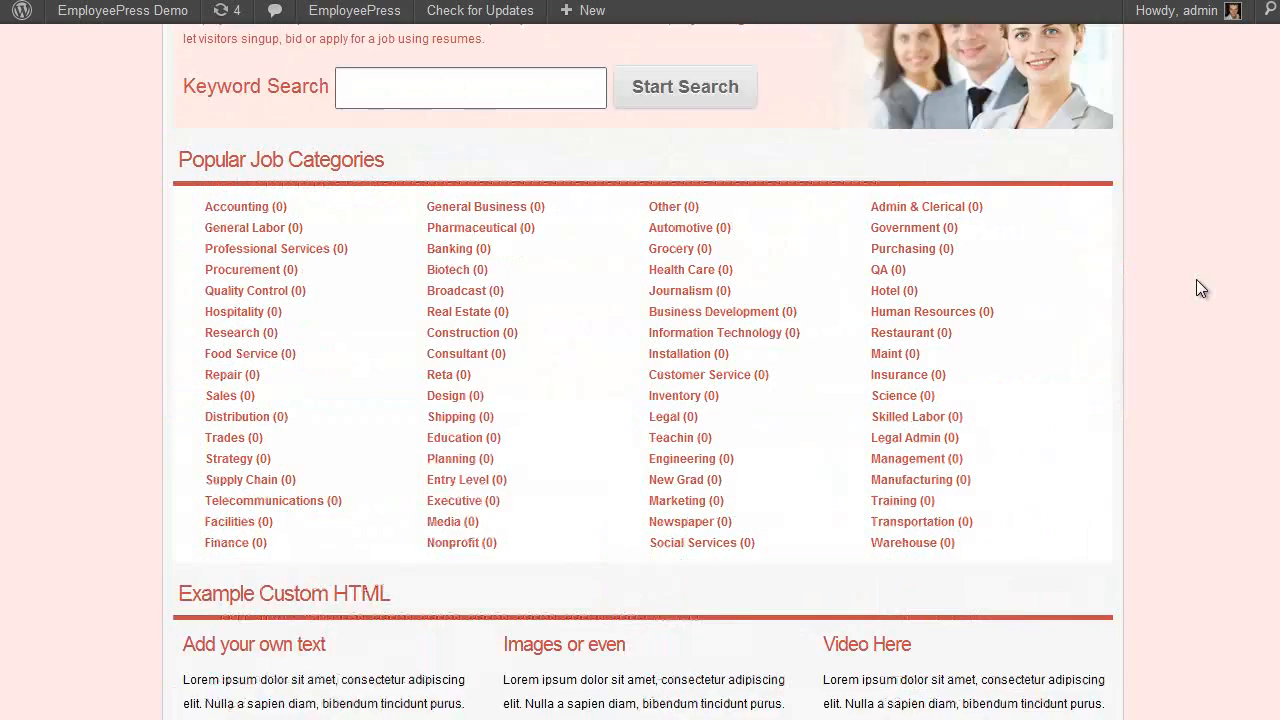
scroll(1160, 310, up, 1)
scroll(540, 505, down, 2)
scroll(609, 394, up, 8)
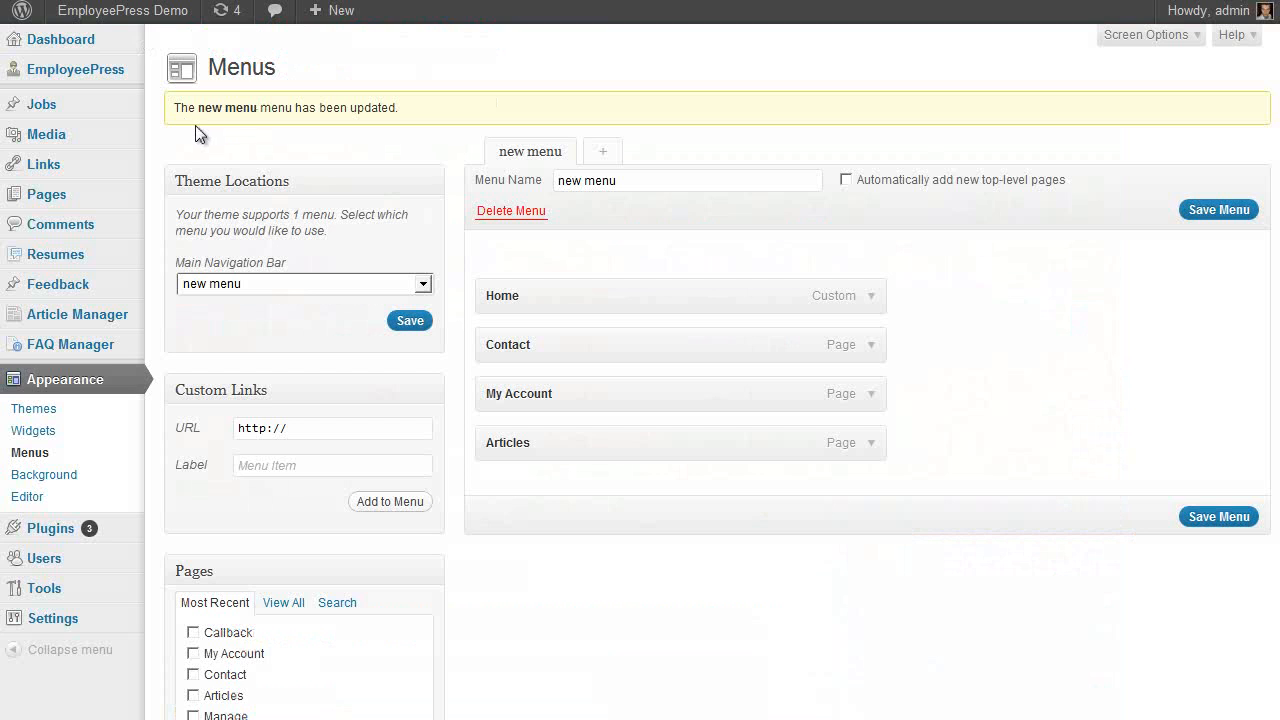
mouse_move(100, 70)
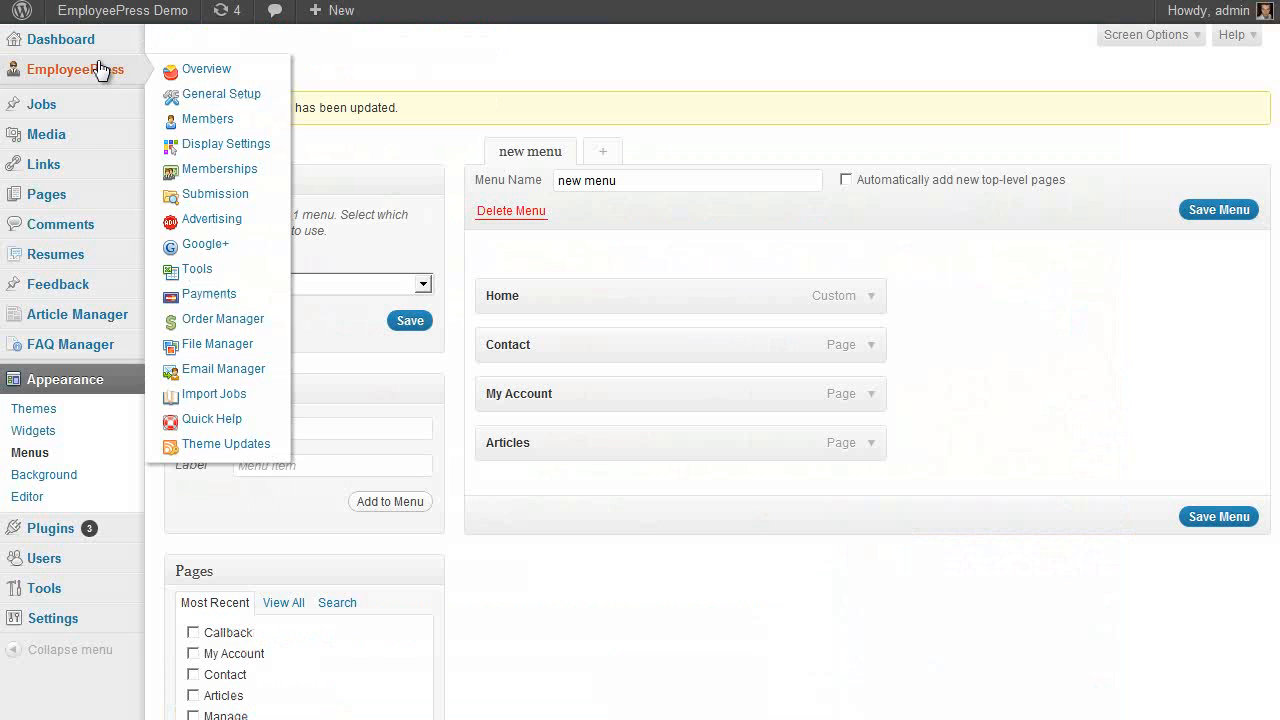
click(214, 146)
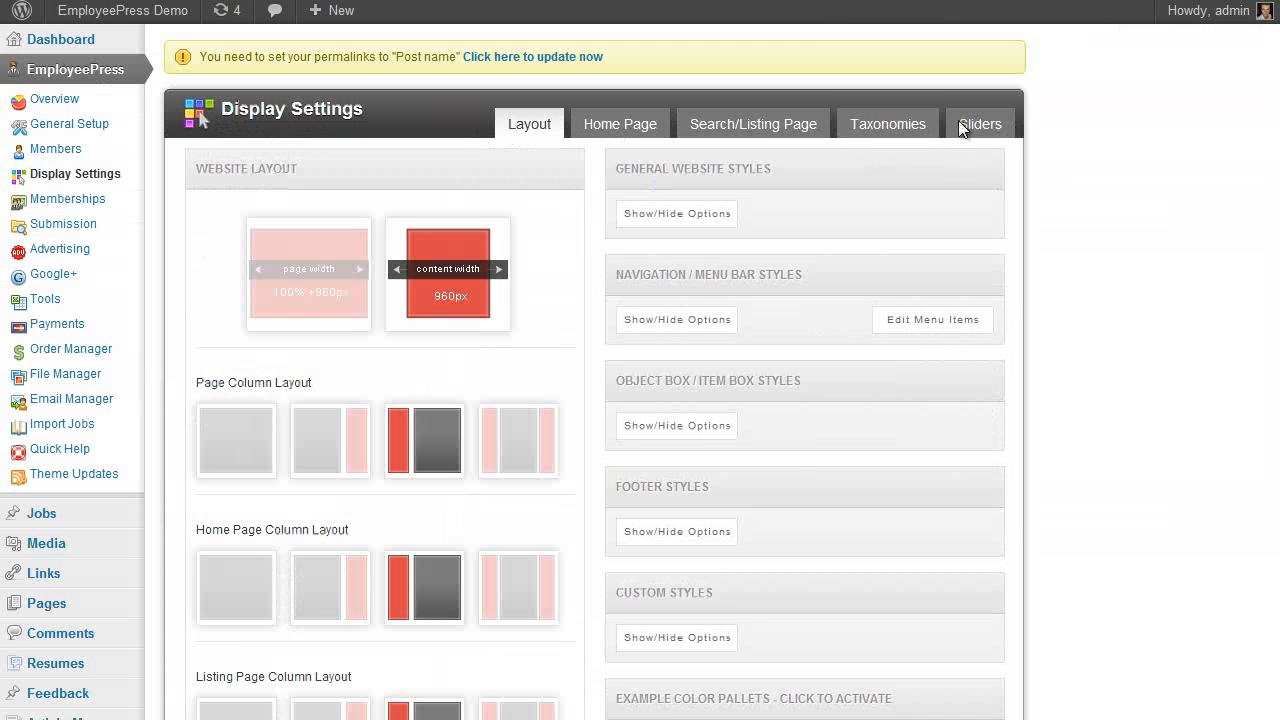
click(966, 128)
Start a job search from the homepage, listing 14 results
scroll(1123, 200, down, 2)
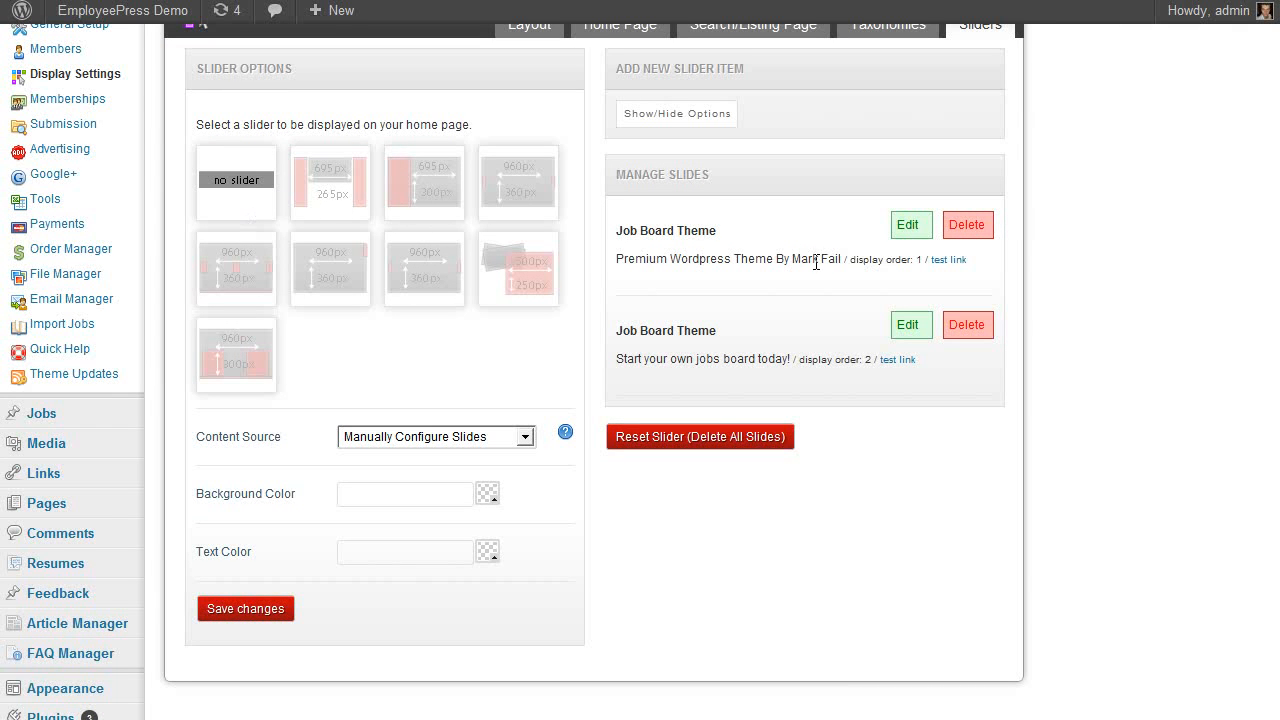
scroll(892, 286, up, 2)
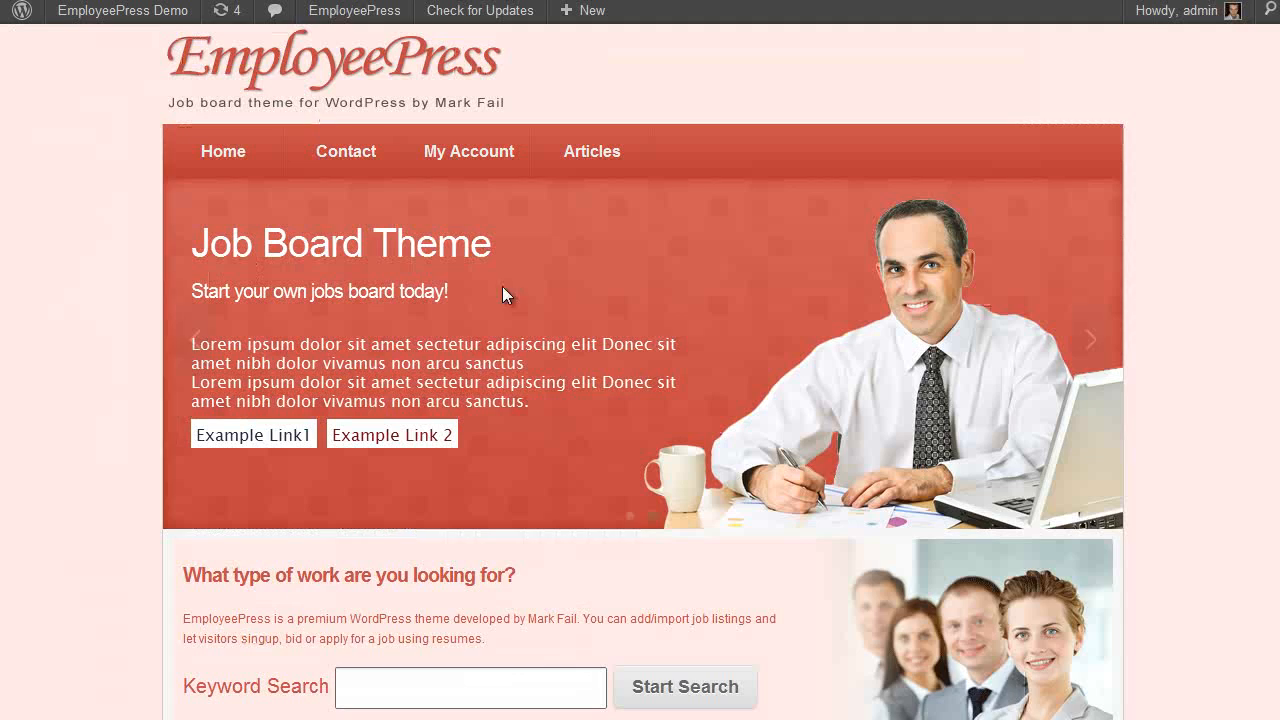
scroll(502, 286, down, 5)
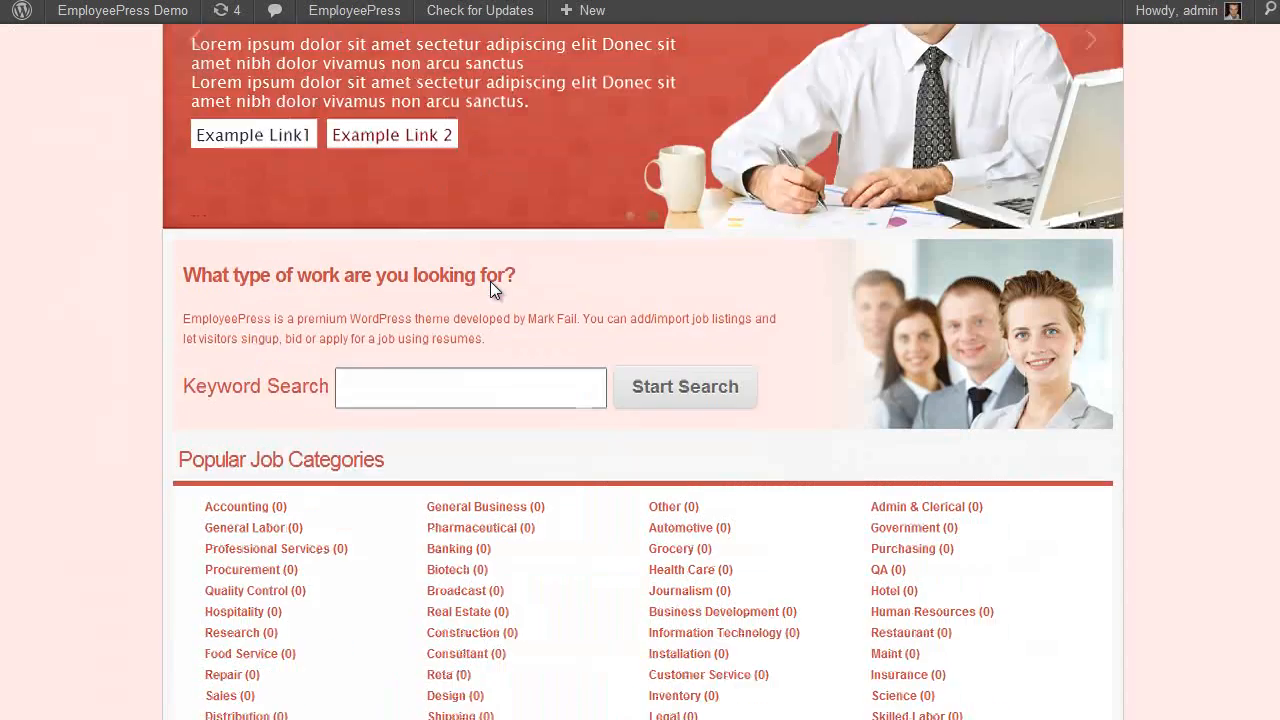
click(686, 189)
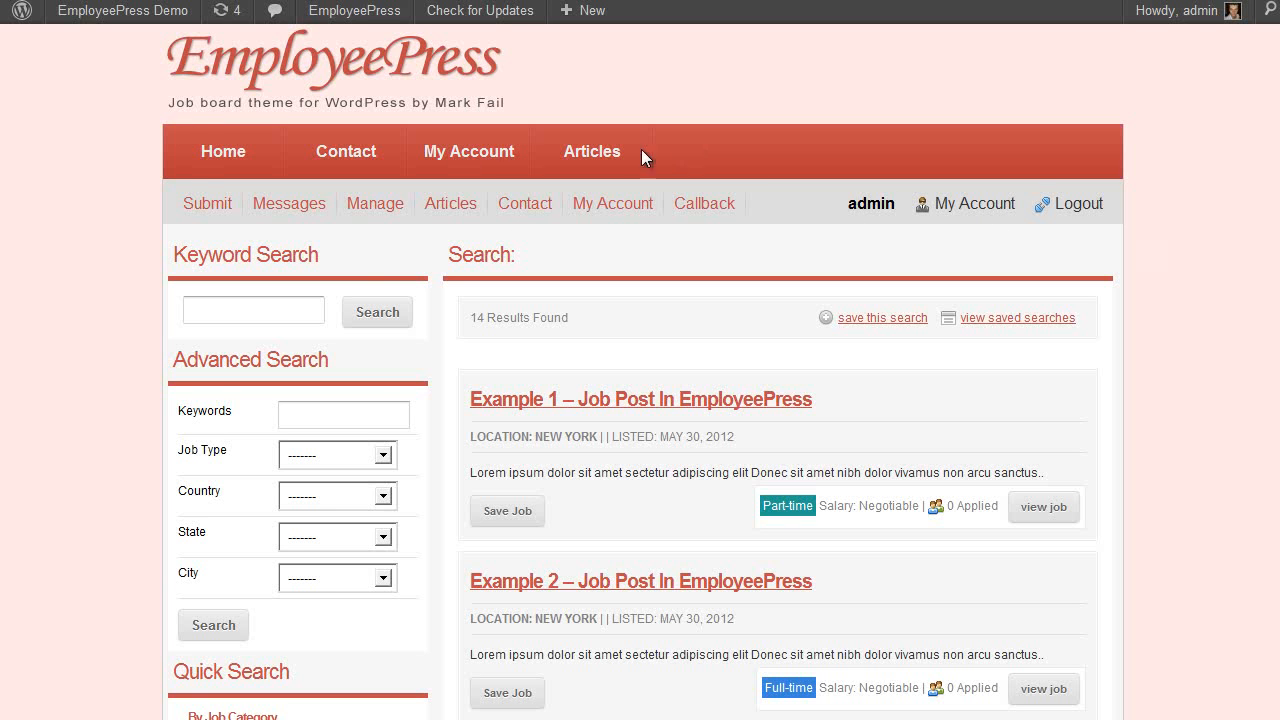
Open the 'Example 1 – Job Post In EmployeePress' listing from the search results
scroll(960, 280, down, 5)
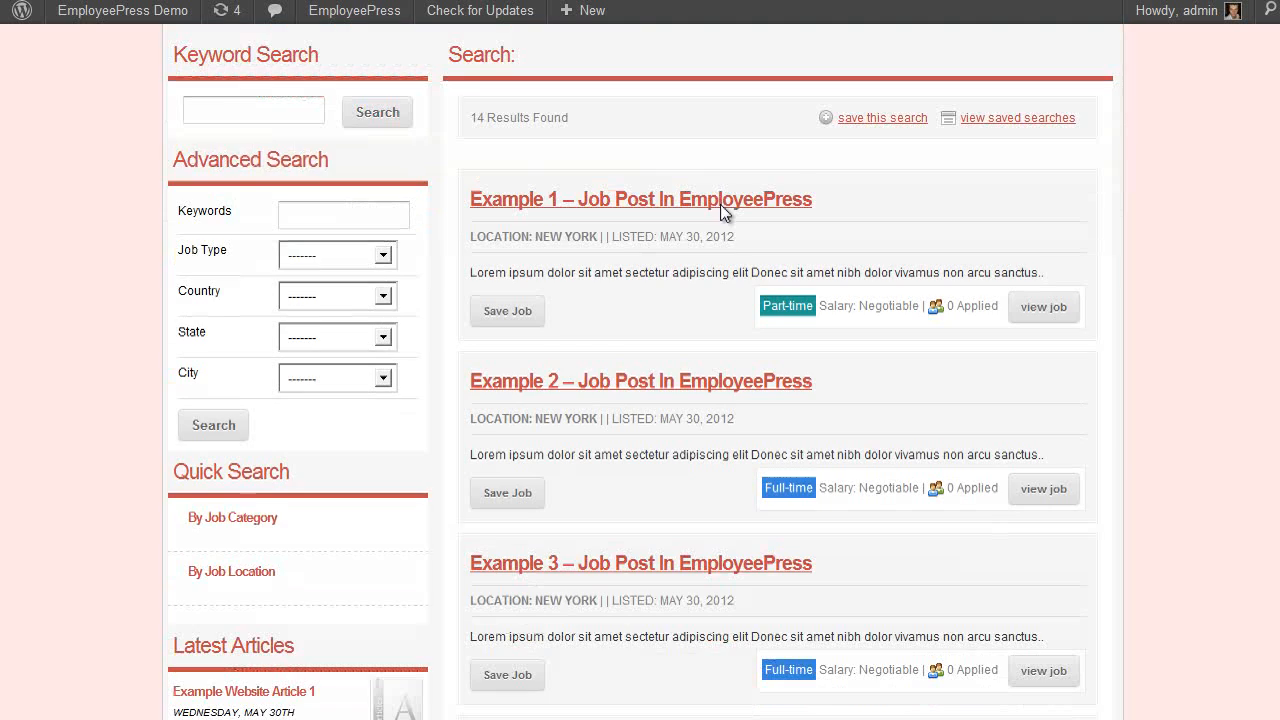
scroll(958, 323, up, 4)
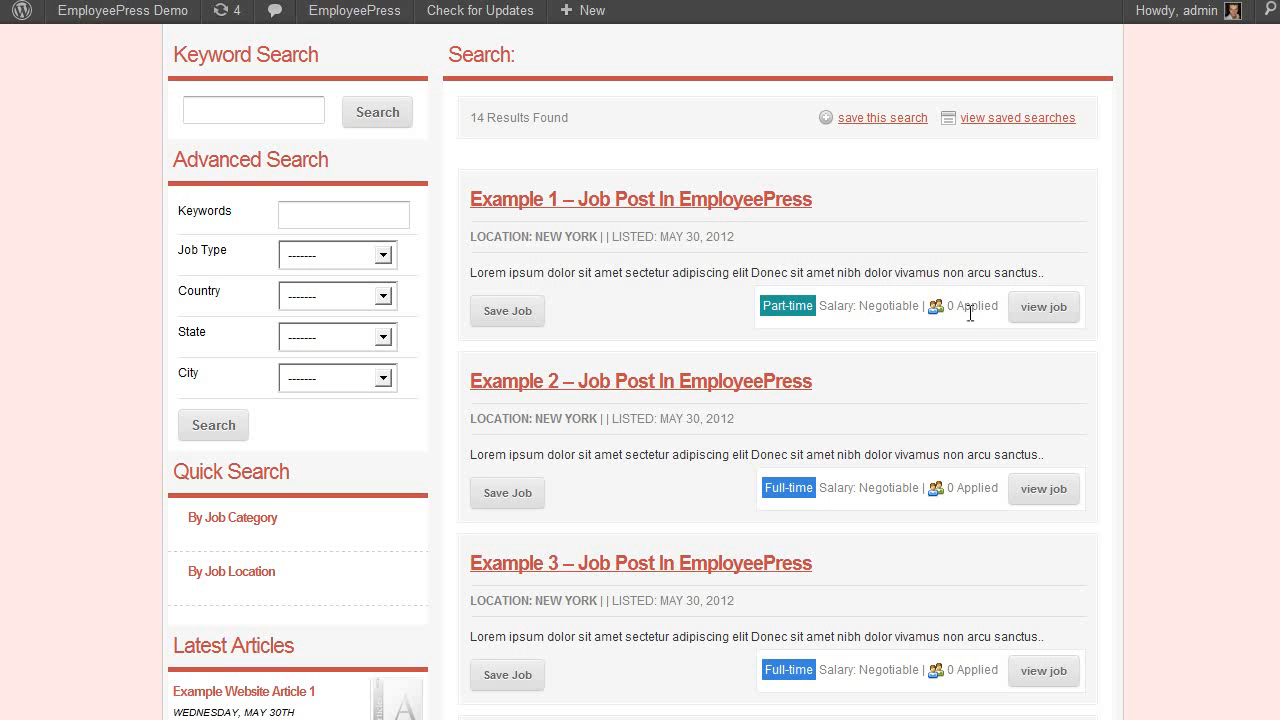
scroll(690, 244, down, 1)
scroll(688, 257, up, 1)
click(578, 199)
scroll(1179, 377, down, 5)
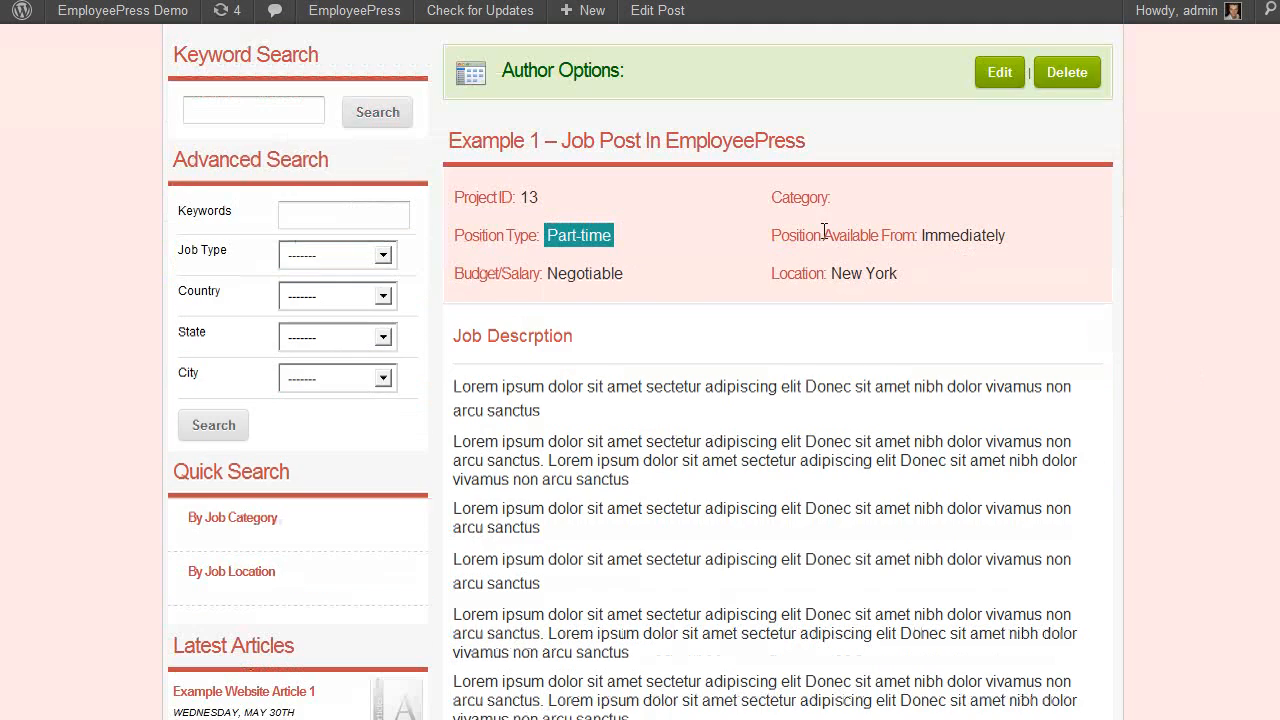
scroll(818, 280, down, 6)
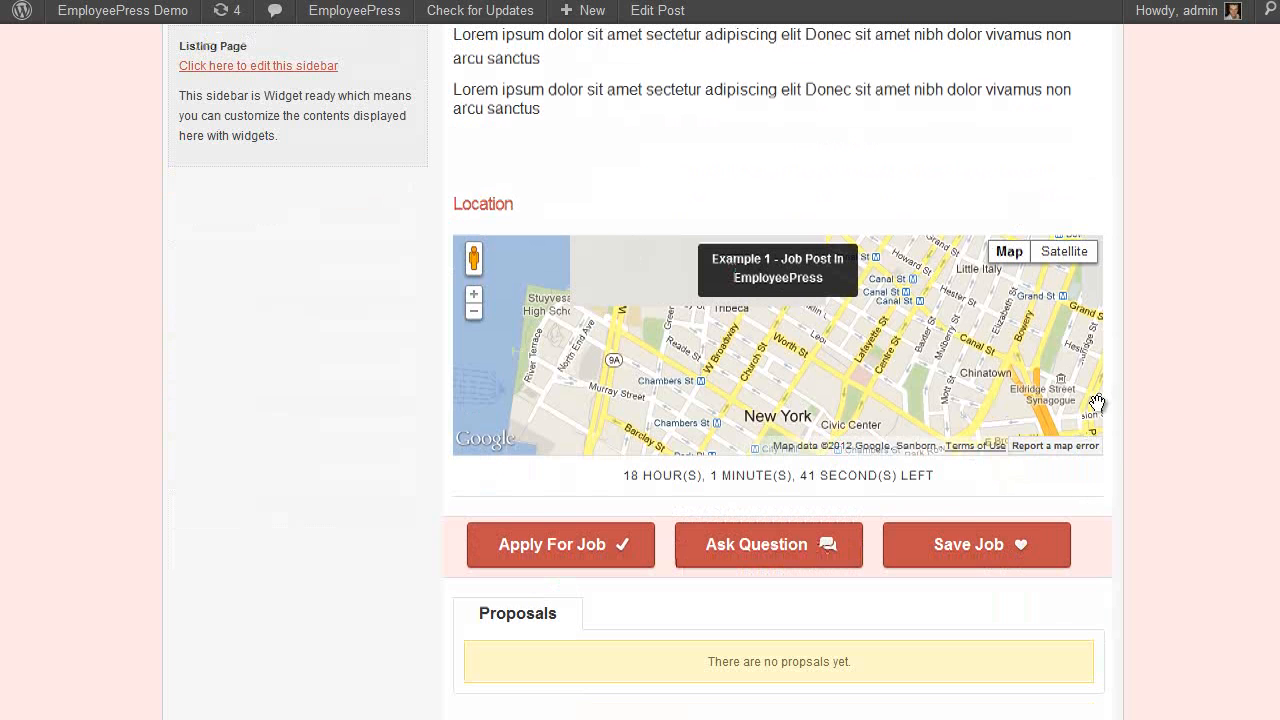
Try the Apply For Job and Ask Question forms, then save the job
click(535, 555)
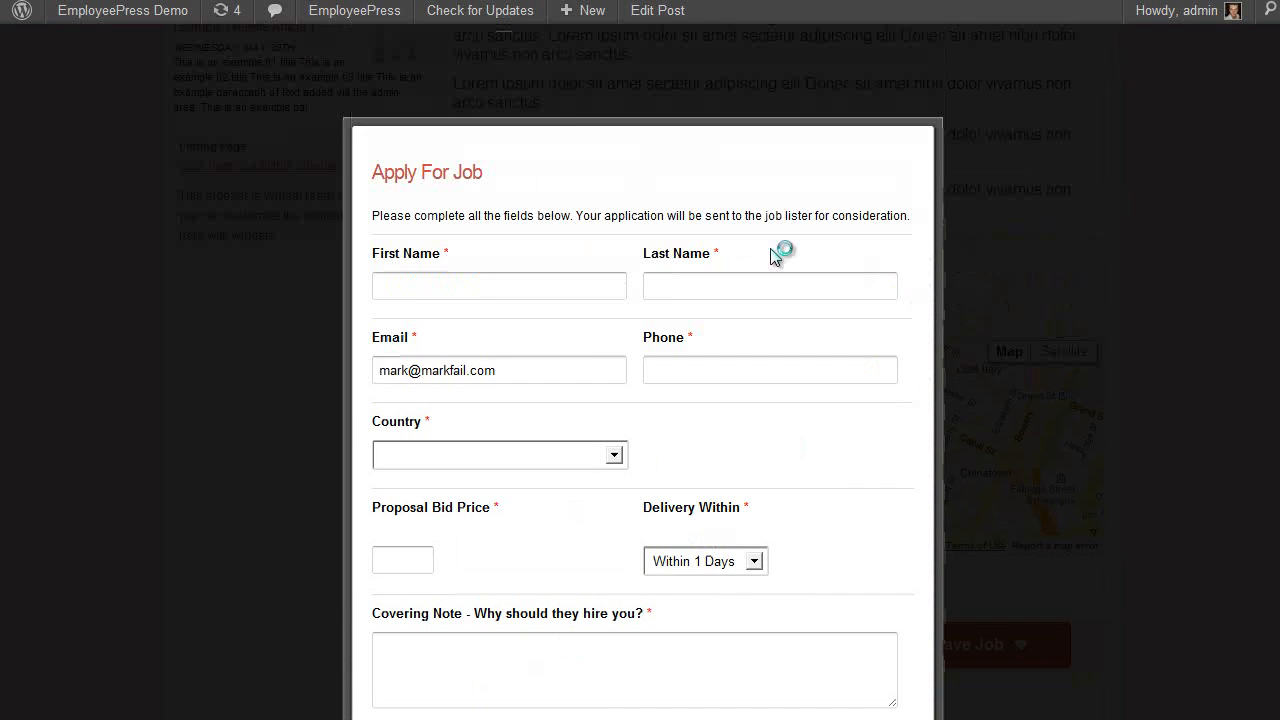
click(1135, 605)
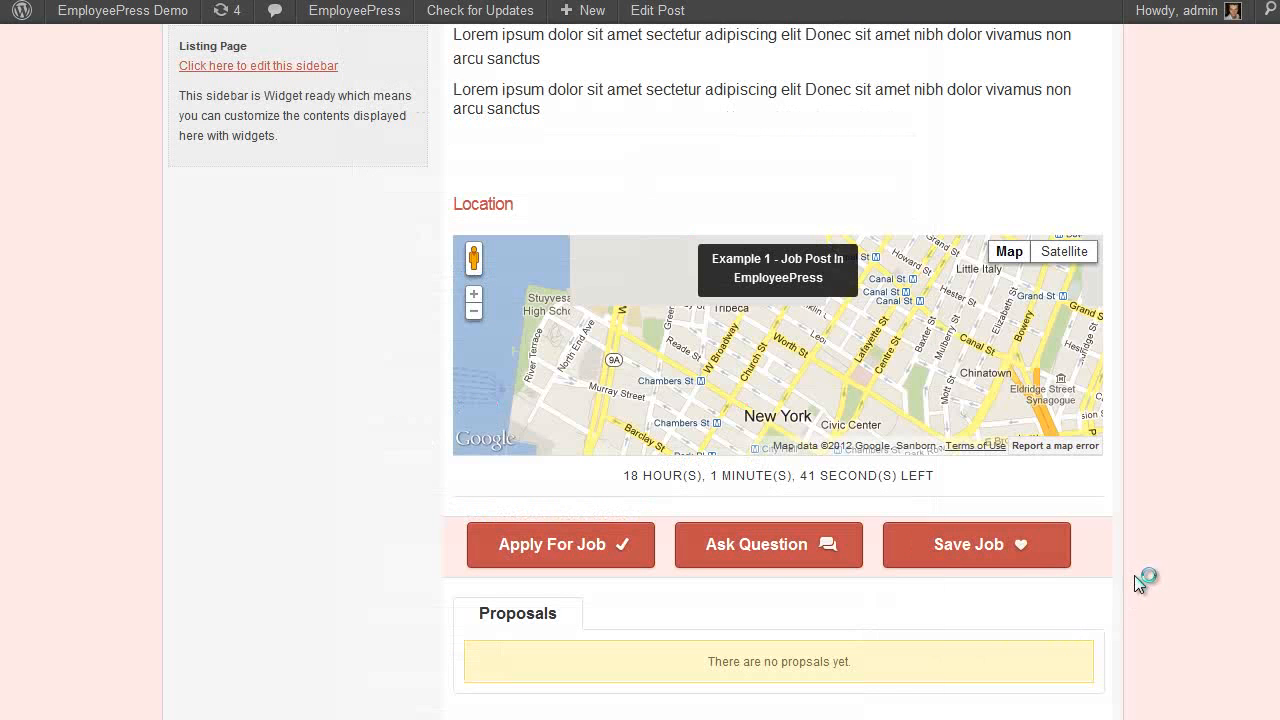
click(757, 548)
click(915, 393)
click(1049, 548)
scroll(1187, 506, up, 10)
Go to the My Account dashboard and open the My Saved Jobs list
click(975, 138)
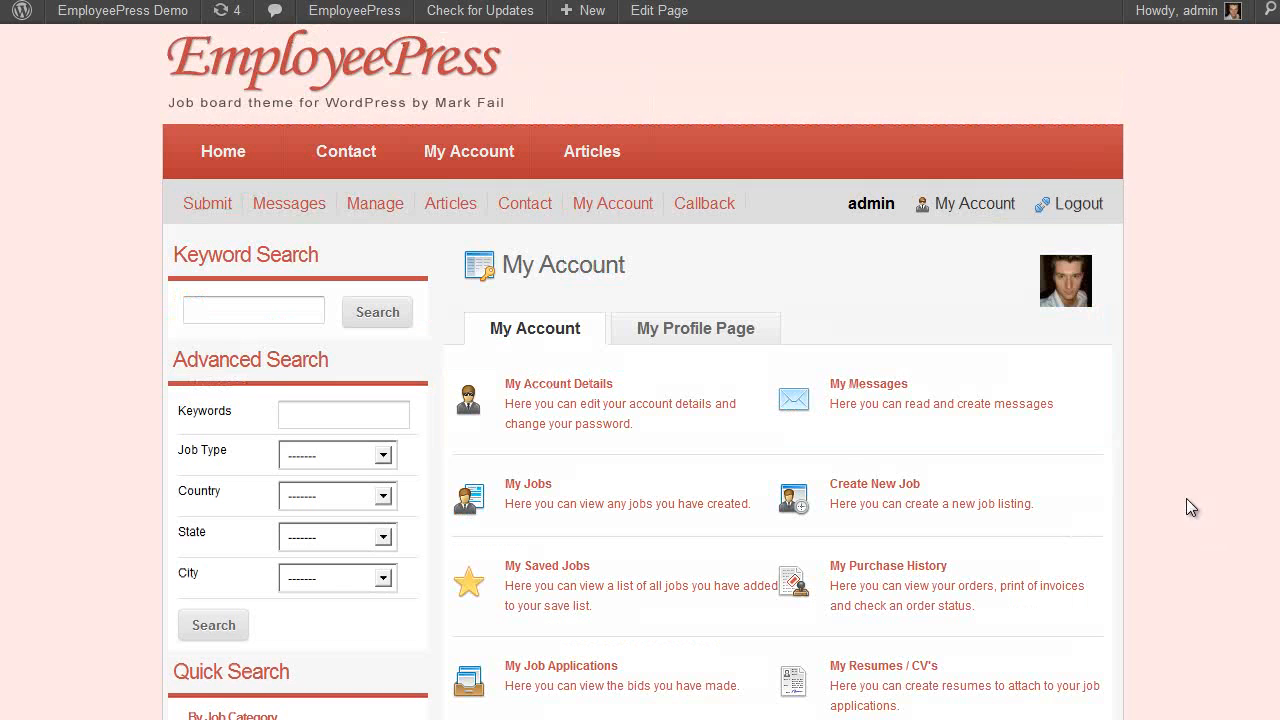
scroll(1088, 243, down, 1)
scroll(1037, 260, down, 2)
scroll(1028, 282, up, 2)
scroll(463, 430, down, 1)
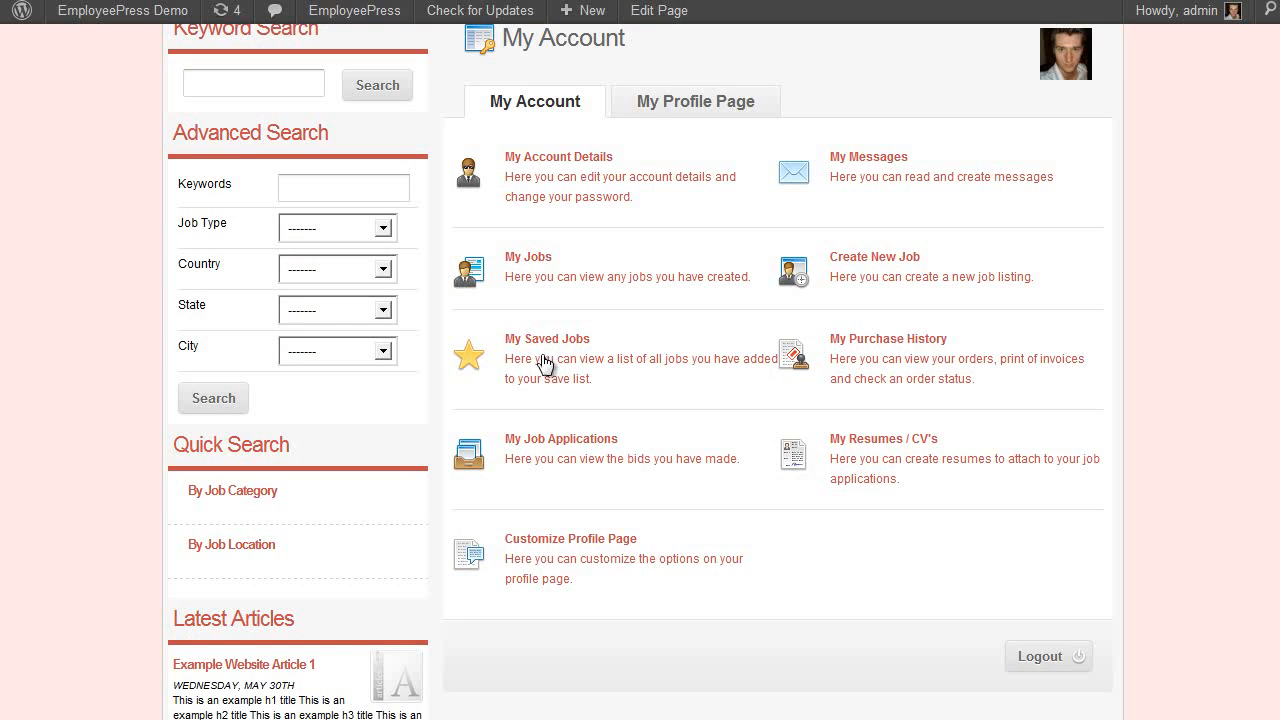
click(543, 357)
scroll(757, 431, up, 2)
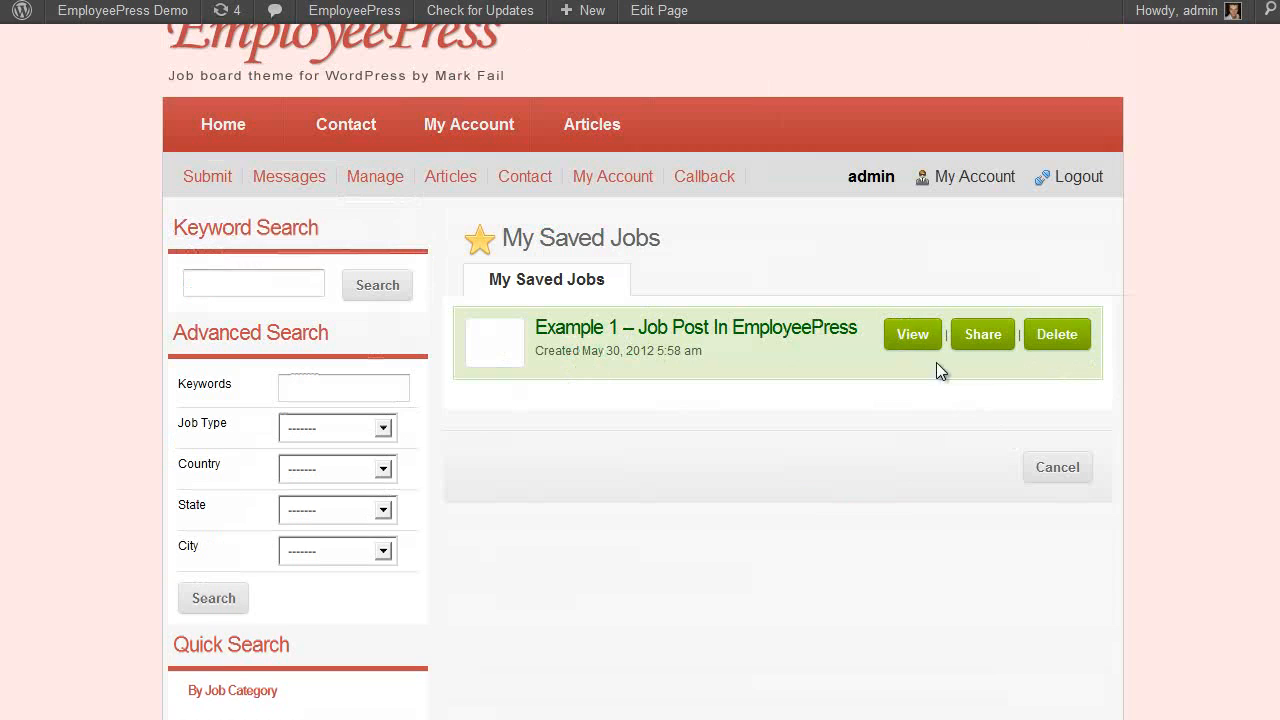
View the saved Example 1 job post, then go back to My Account
click(918, 338)
scroll(1160, 430, down, 8)
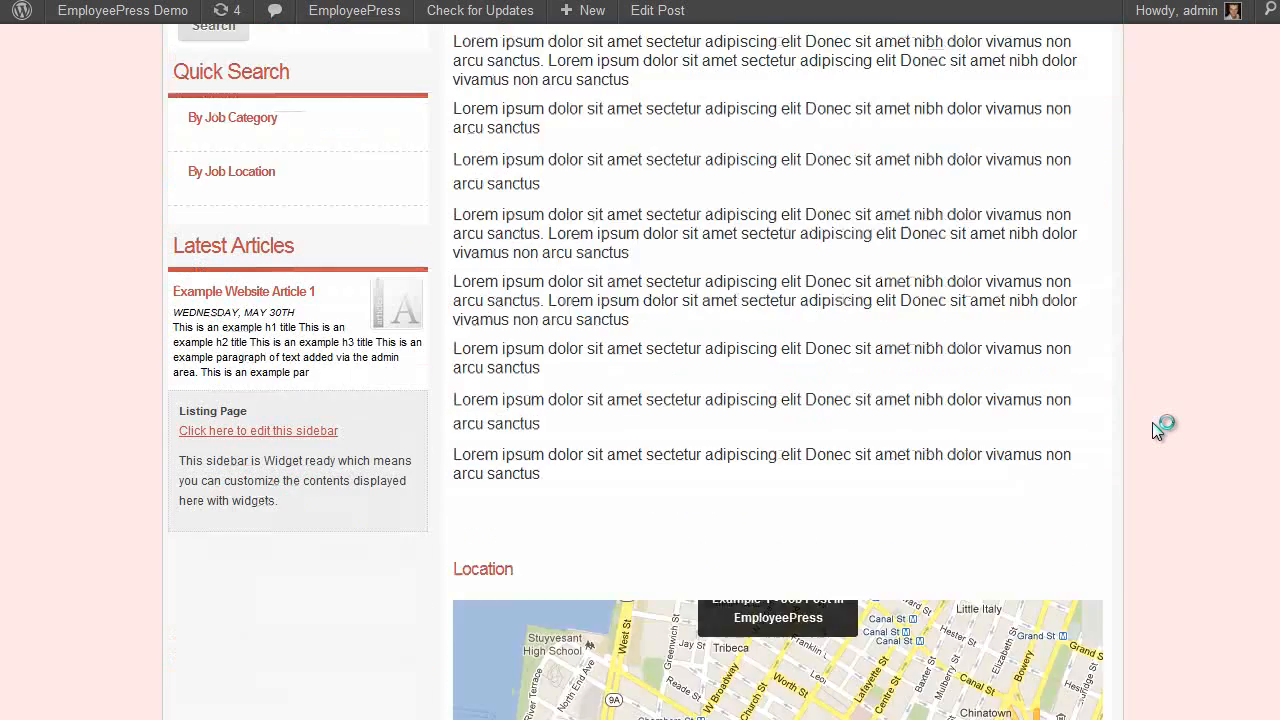
scroll(1155, 428, up, 5)
scroll(1155, 430, up, 3)
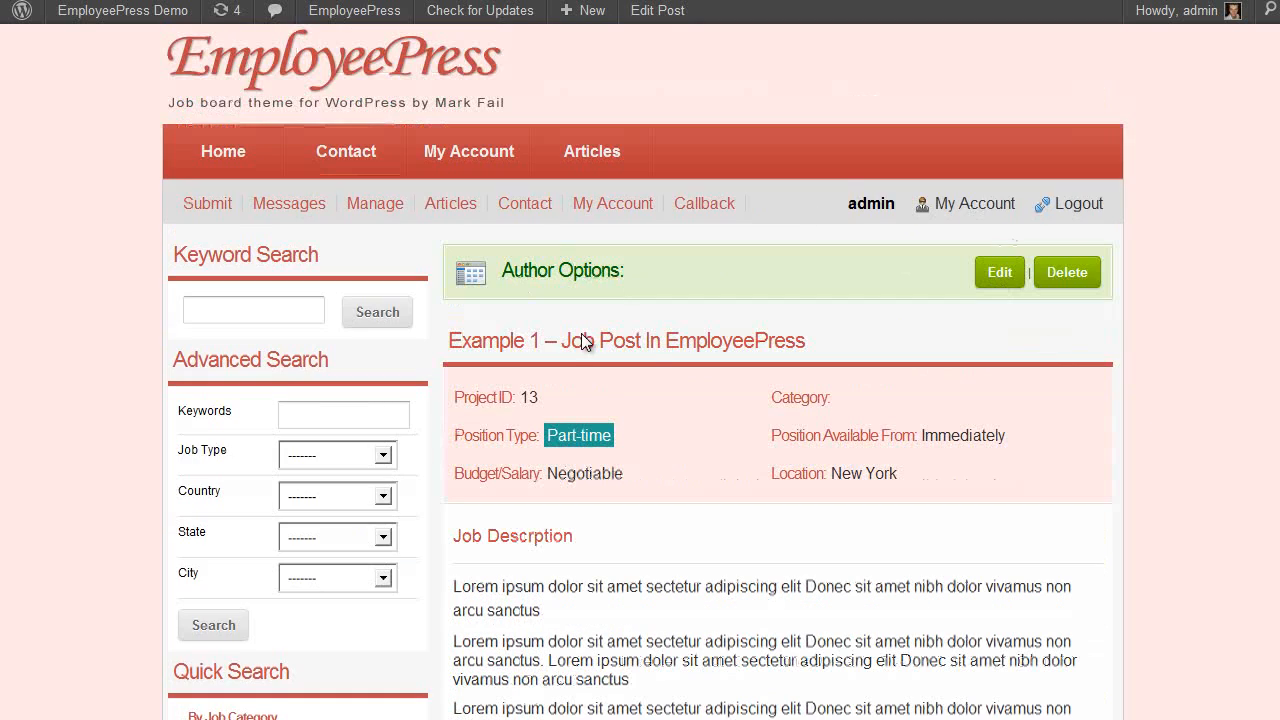
click(1000, 203)
scroll(680, 183, down, 2)
scroll(680, 183, up, 2)
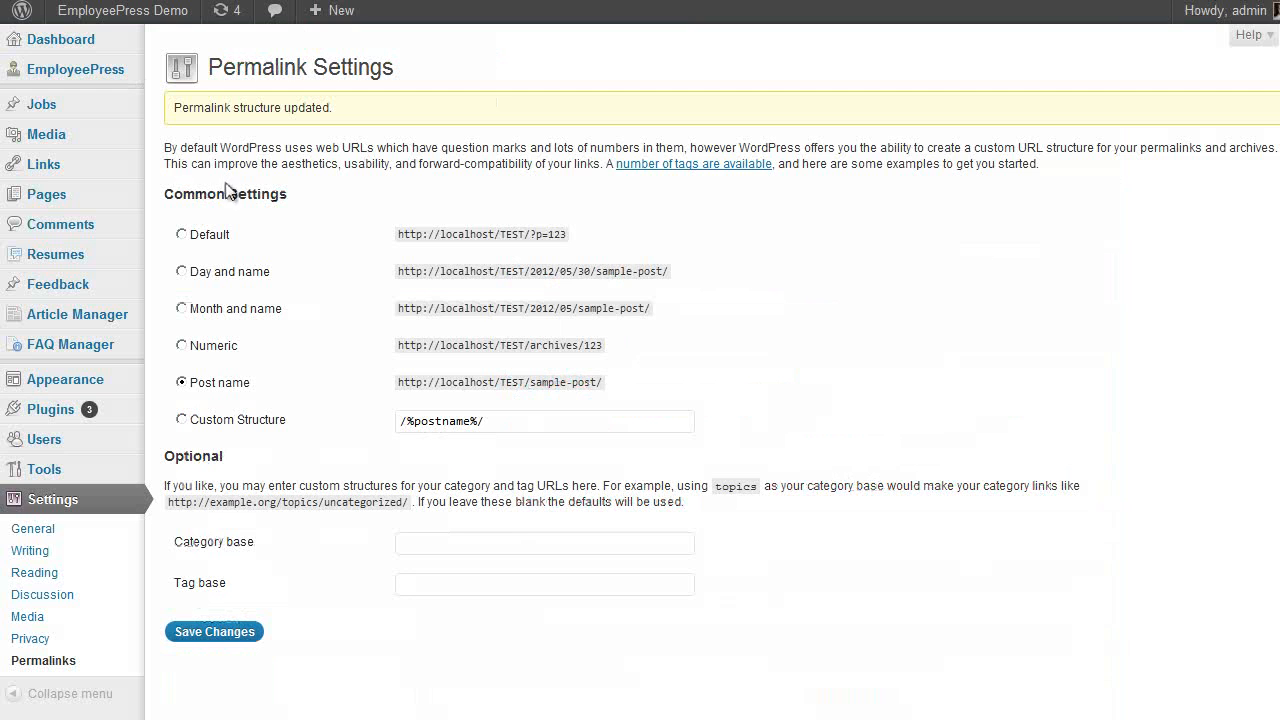
Review the General Setup Category, Page, Image and Search tabs in EmployeePress
click(90, 79)
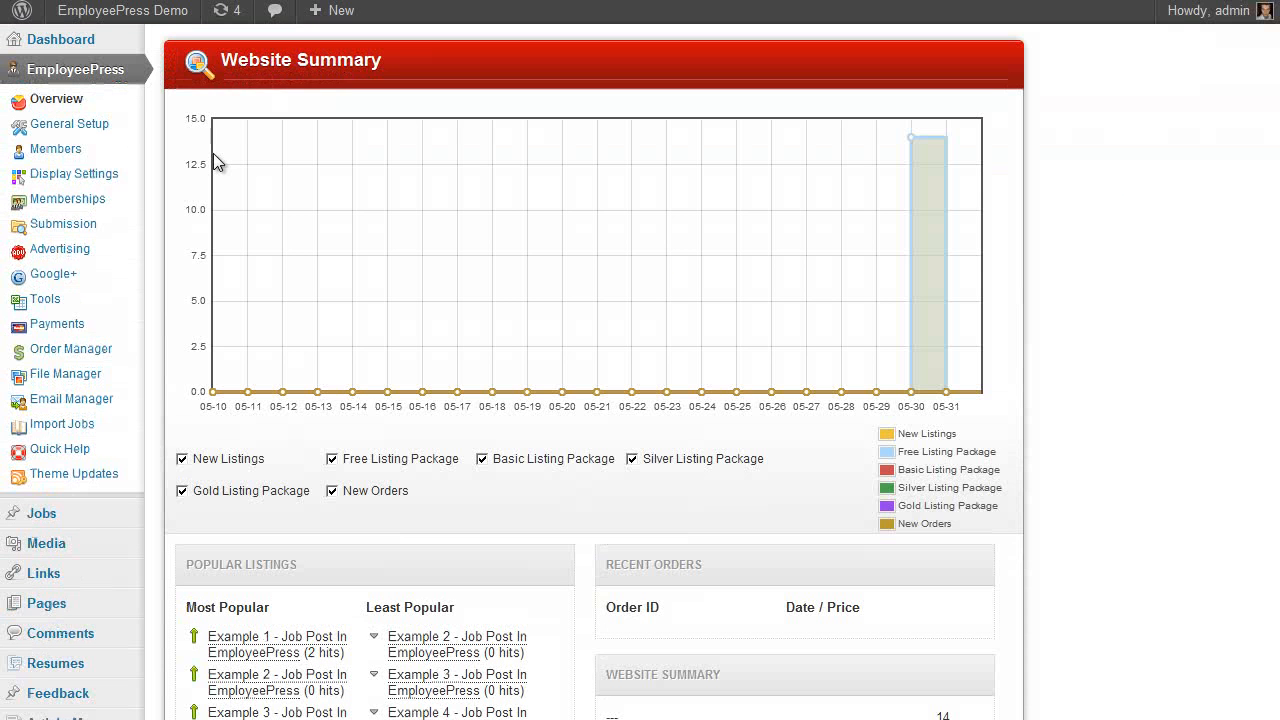
click(70, 124)
click(528, 124)
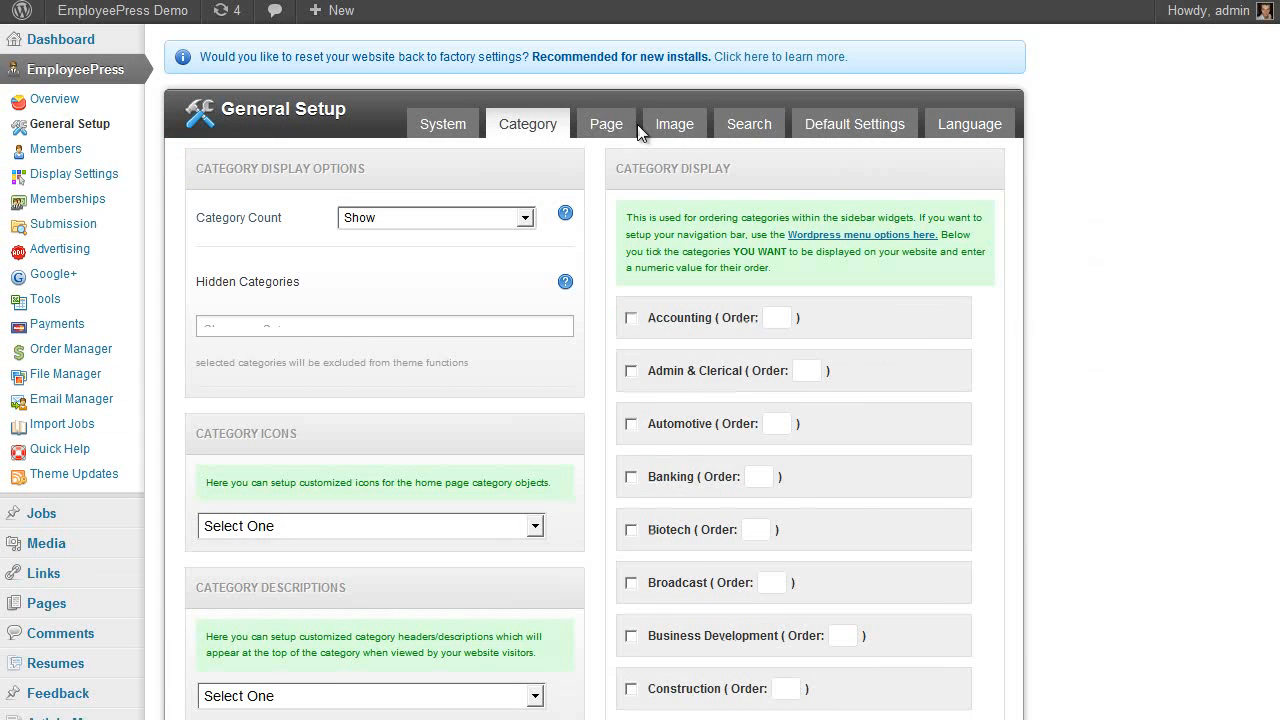
click(600, 126)
click(680, 125)
click(752, 125)
scroll(782, 478, down, 3)
scroll(765, 500, up, 3)
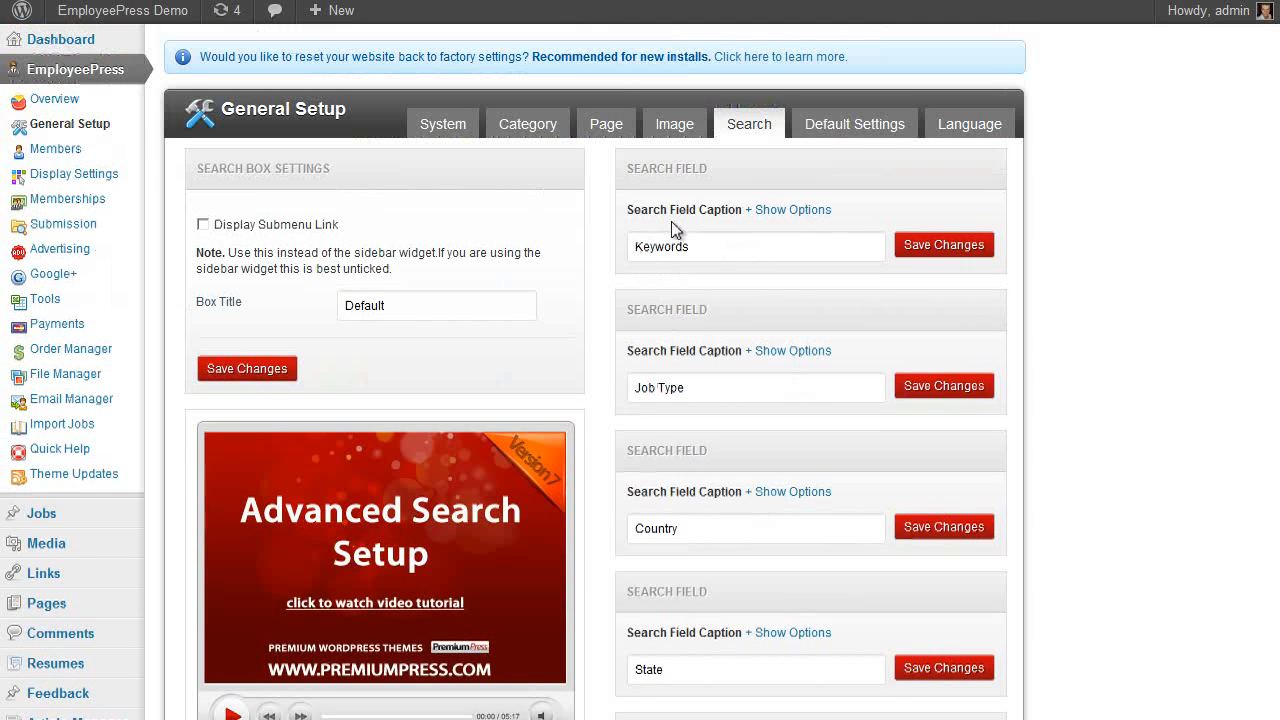
Check Default Settings and Gallery Page translations in the Language tab, then view the Members list
click(818, 128)
scroll(382, 390, down, 3)
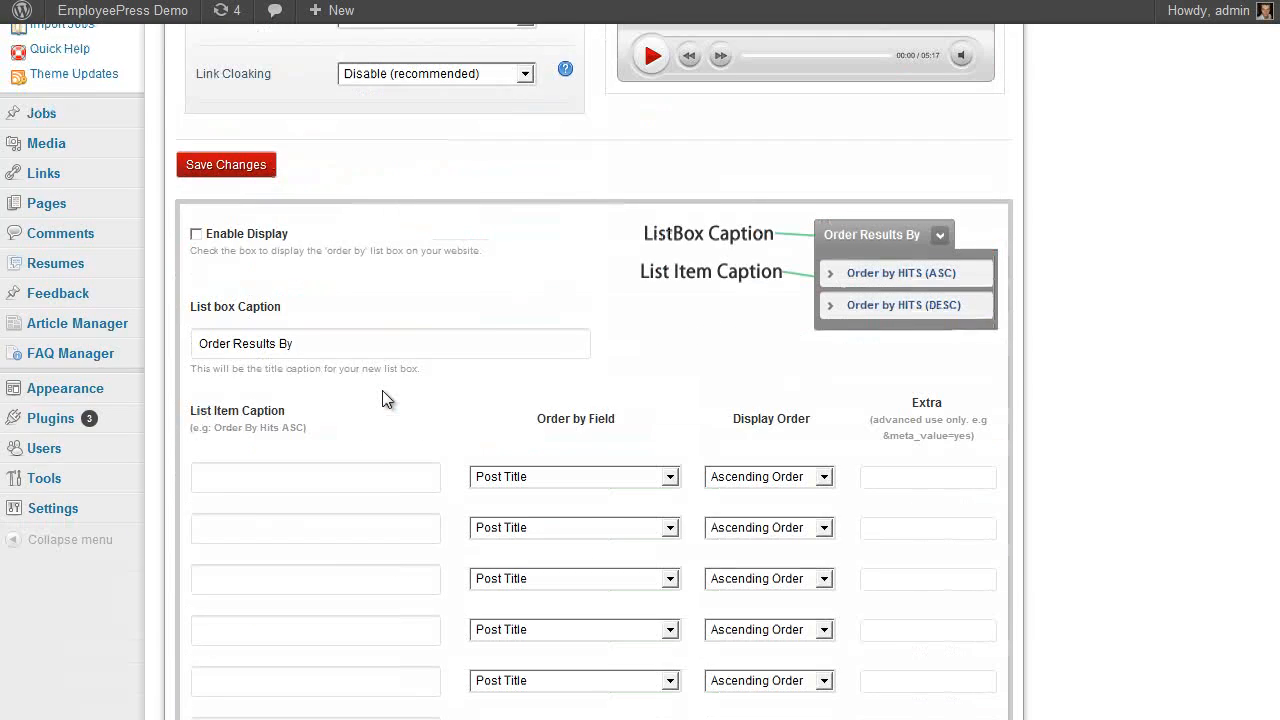
scroll(382, 390, up, 3)
click(976, 125)
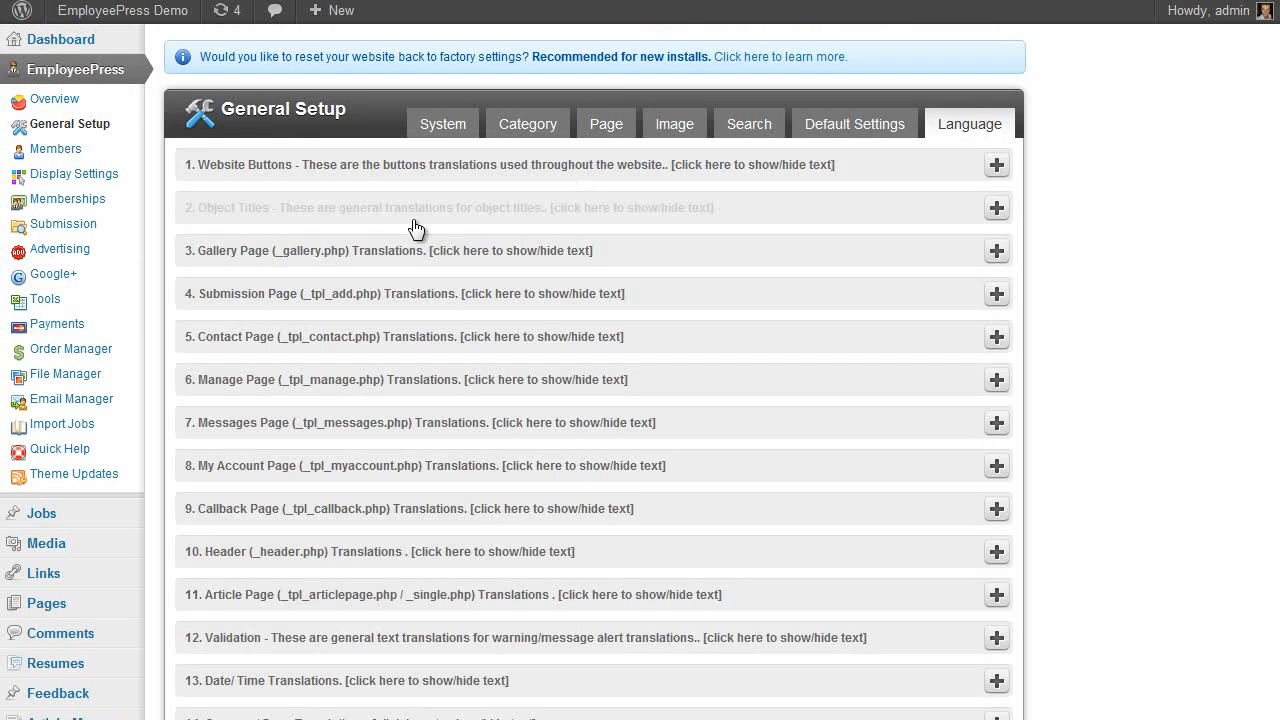
scroll(308, 270, down, 3)
scroll(318, 358, up, 3)
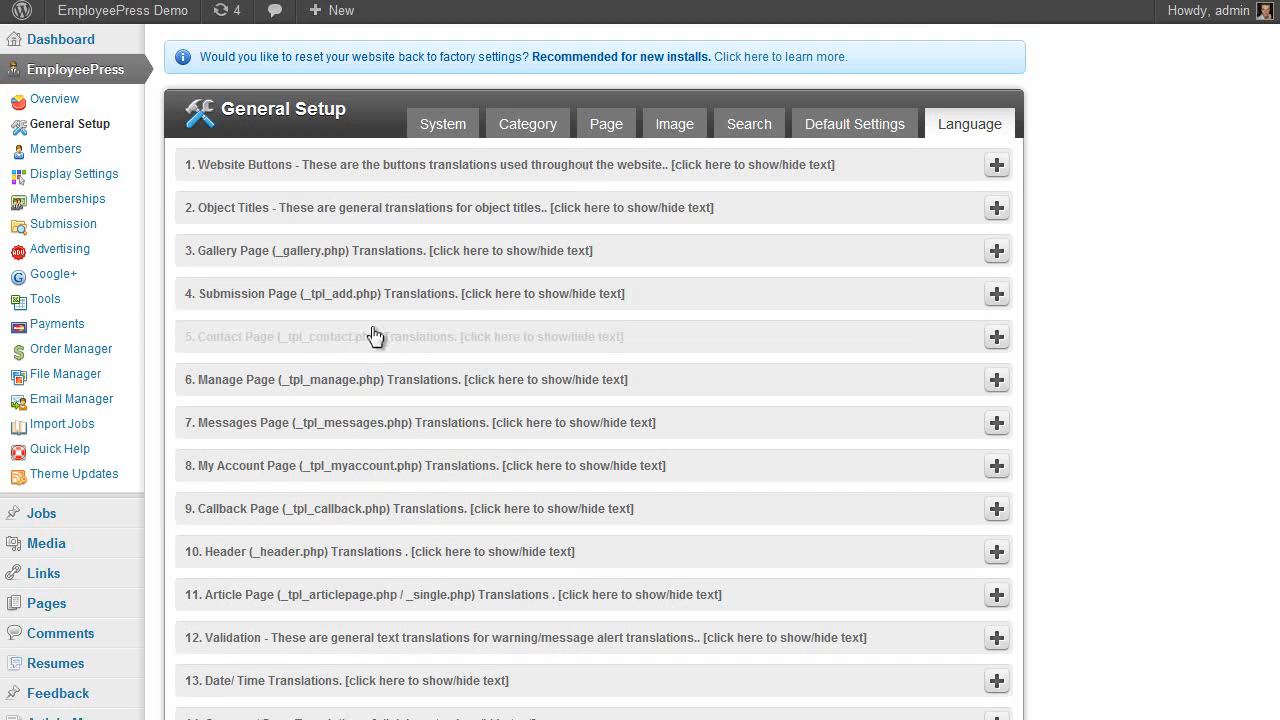
click(341, 250)
scroll(286, 326, down, 2)
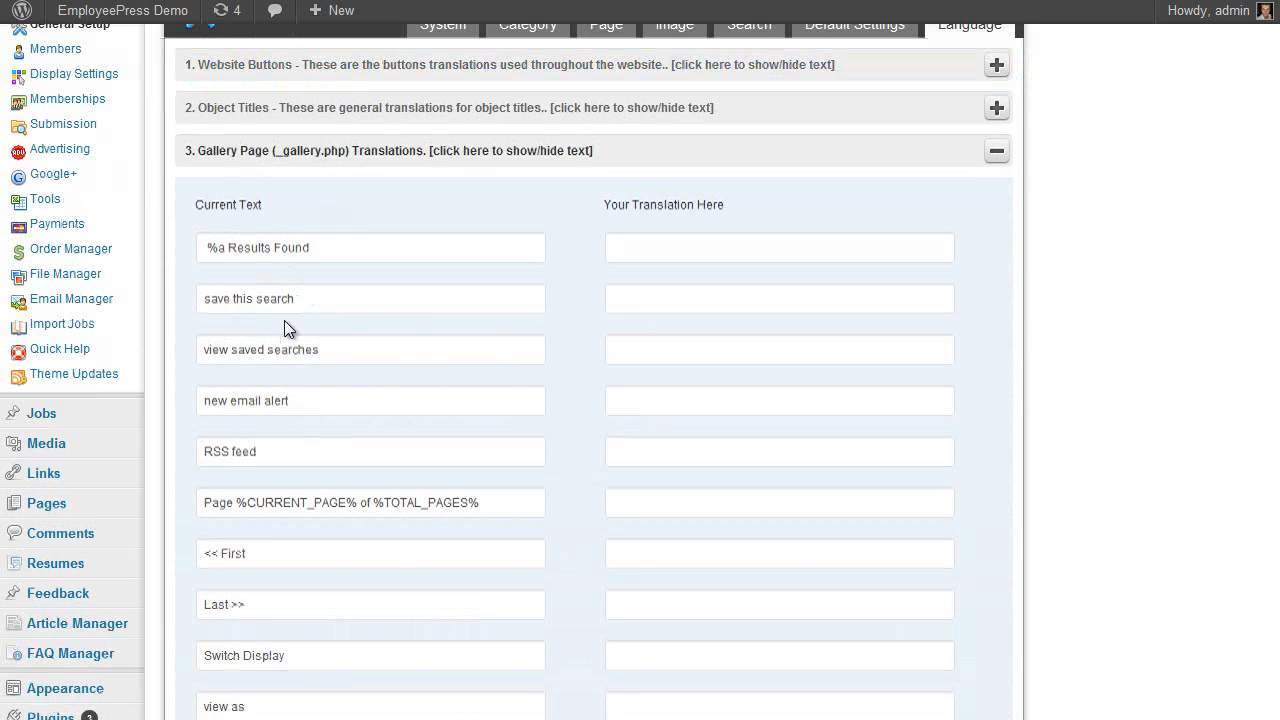
scroll(671, 370, up, 2)
click(329, 251)
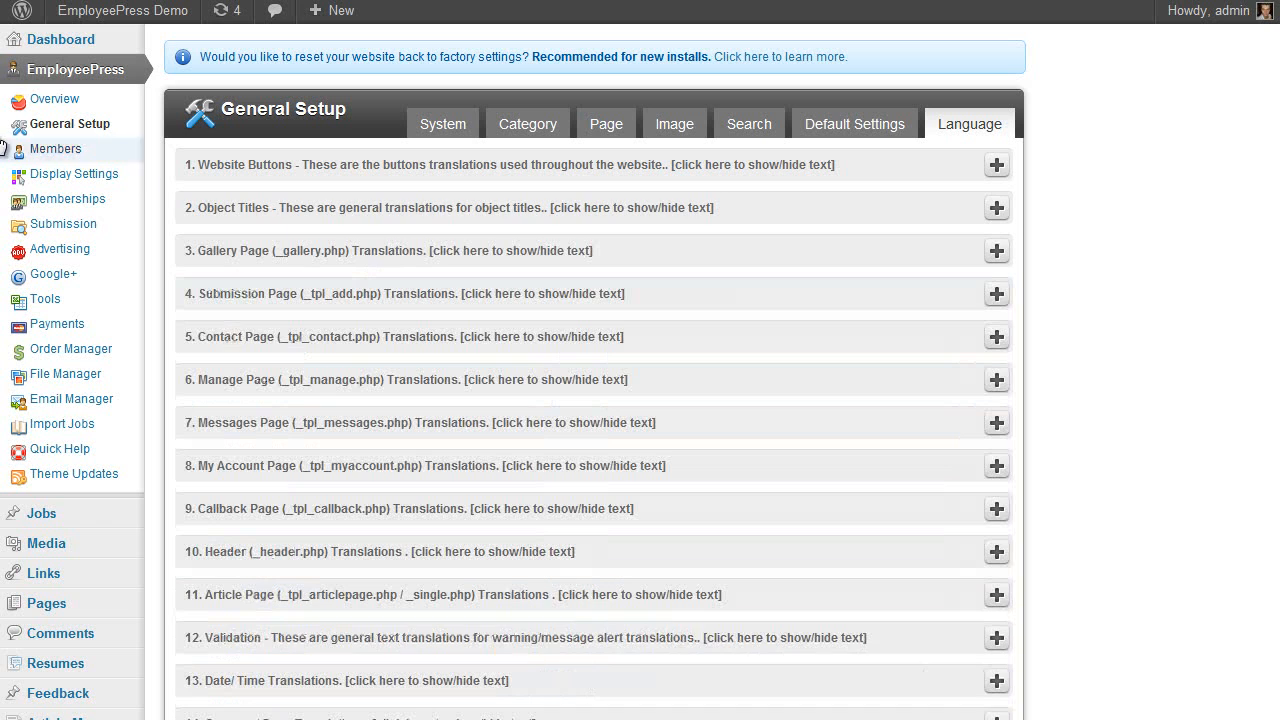
click(65, 150)
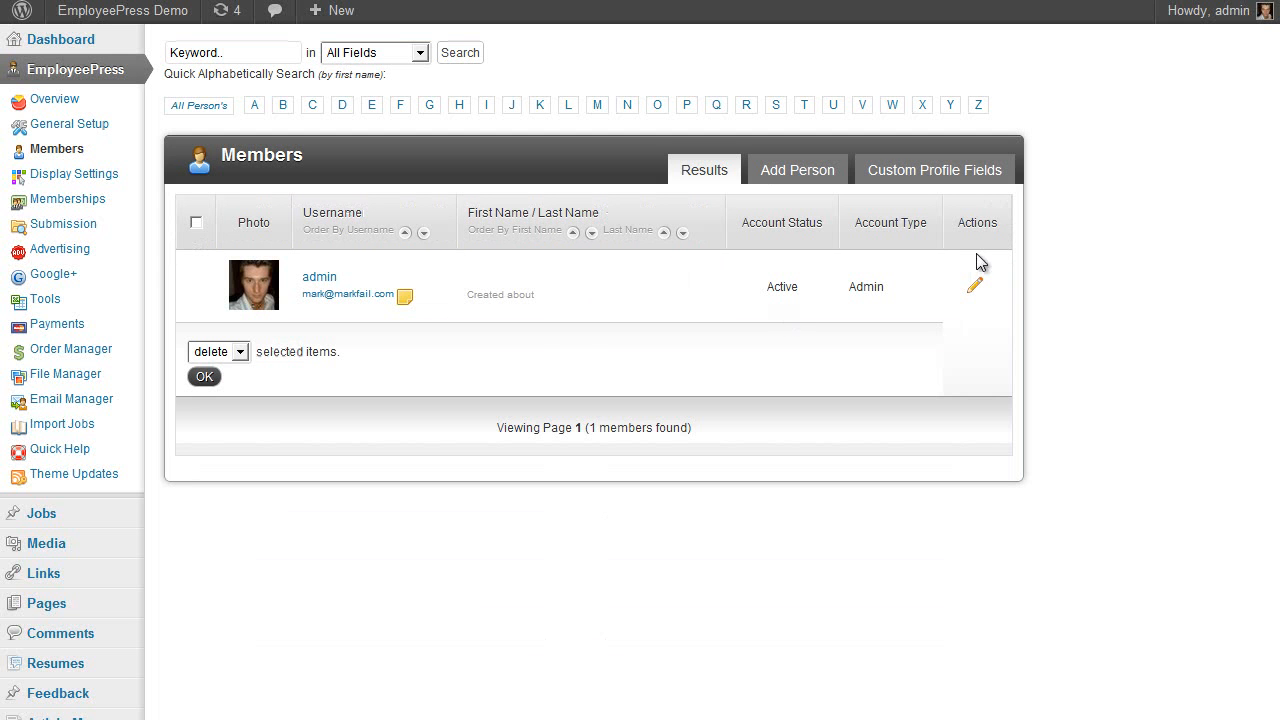
Glance at the custom profile fields, then review the Display Settings column layouts
click(903, 171)
scroll(294, 255, down, 2)
scroll(293, 251, up, 2)
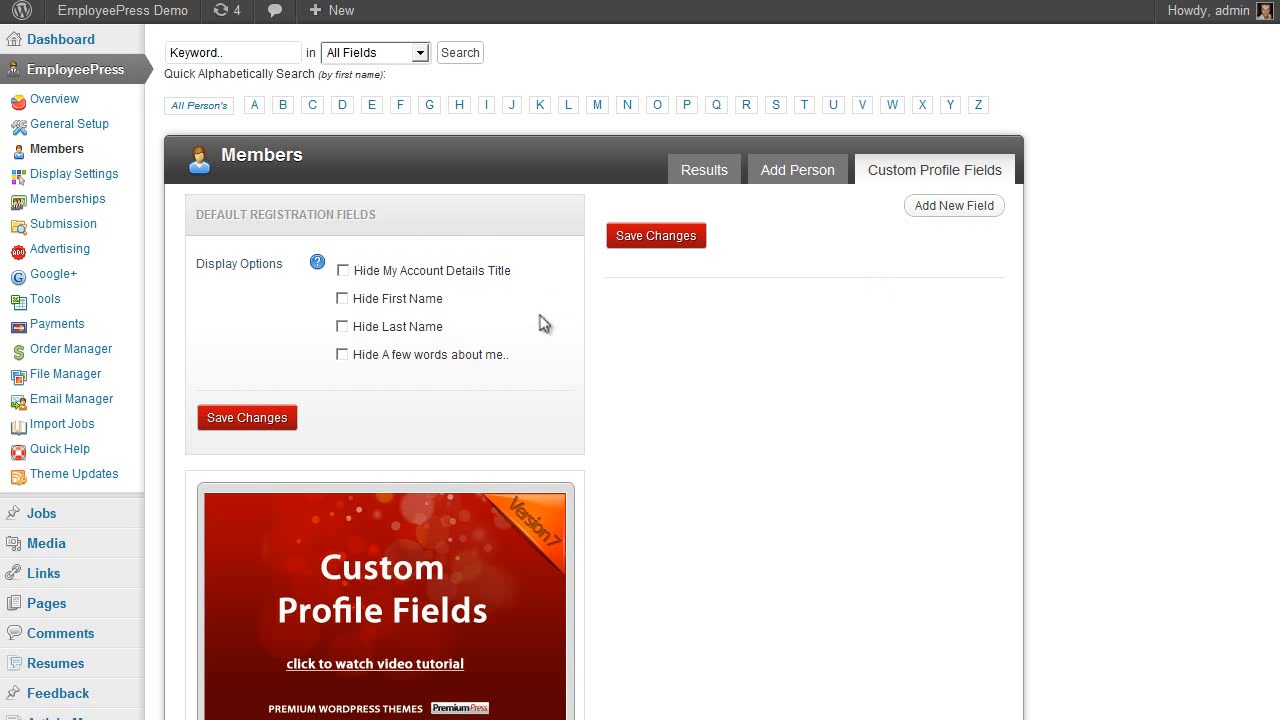
click(88, 176)
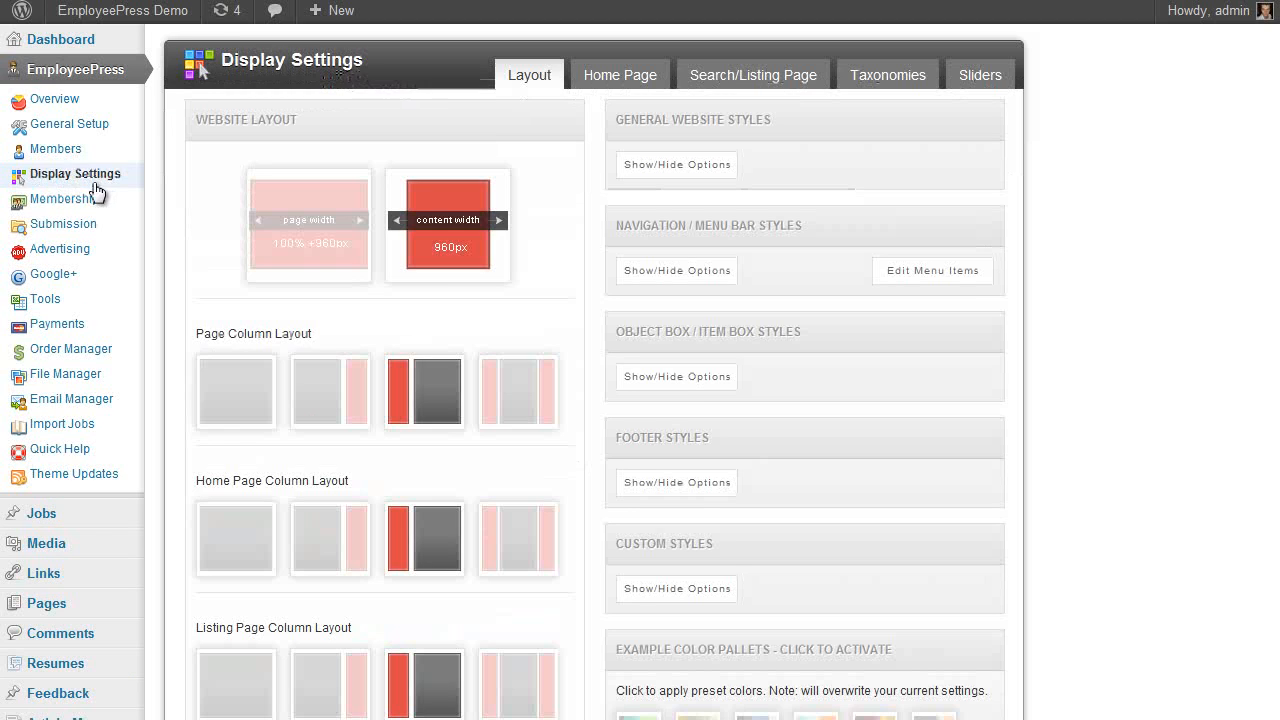
scroll(527, 330, down, 3)
scroll(532, 360, up, 3)
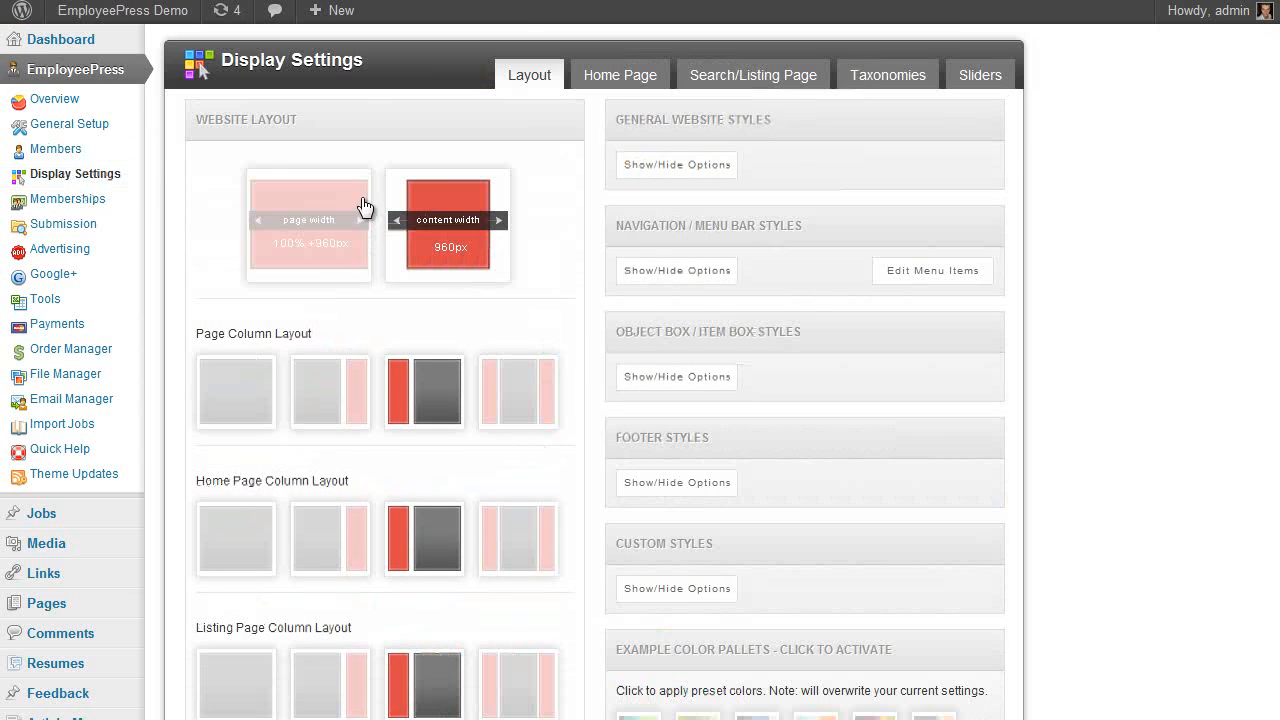
scroll(250, 200, down, 2)
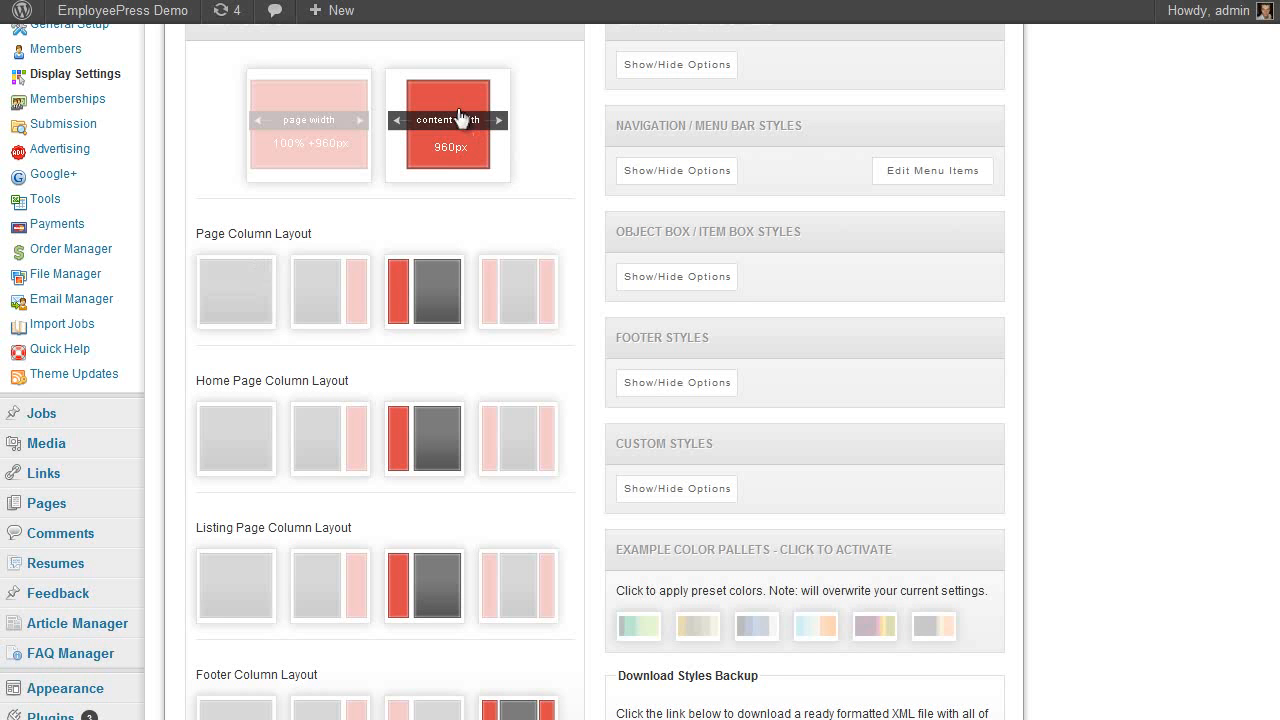
scroll(502, 186, up, 2)
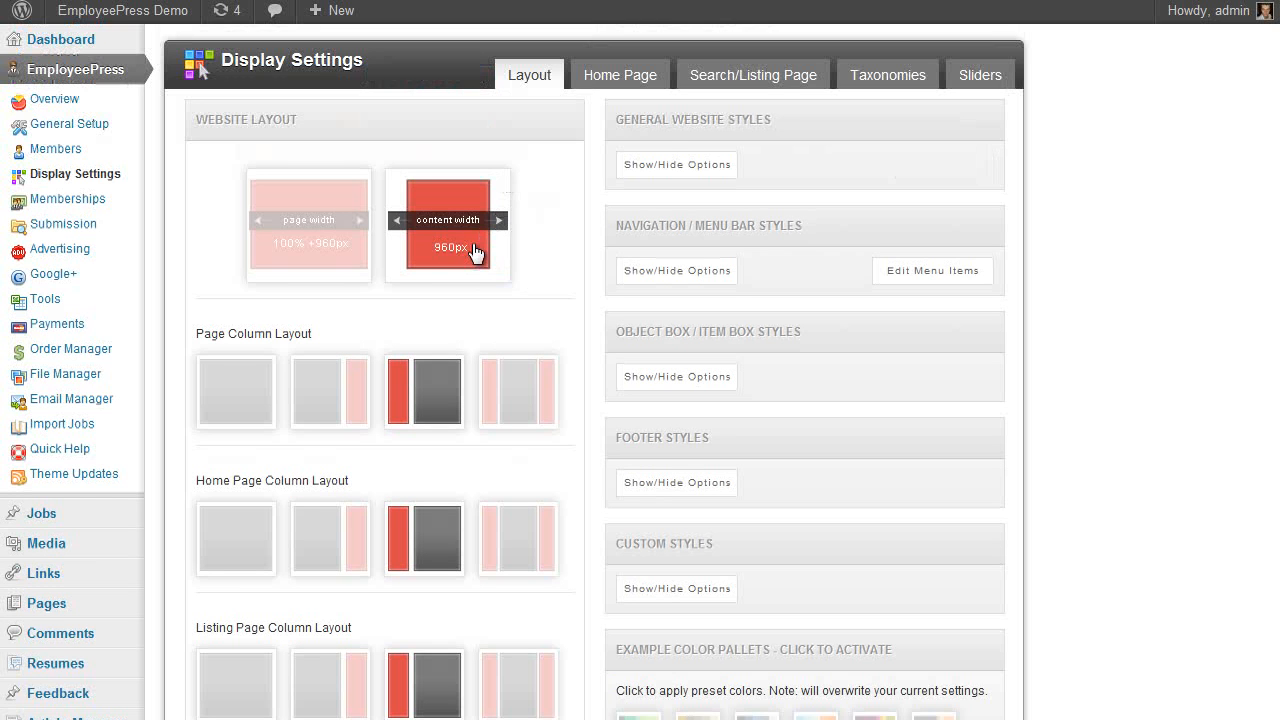
scroll(511, 260, down, 2)
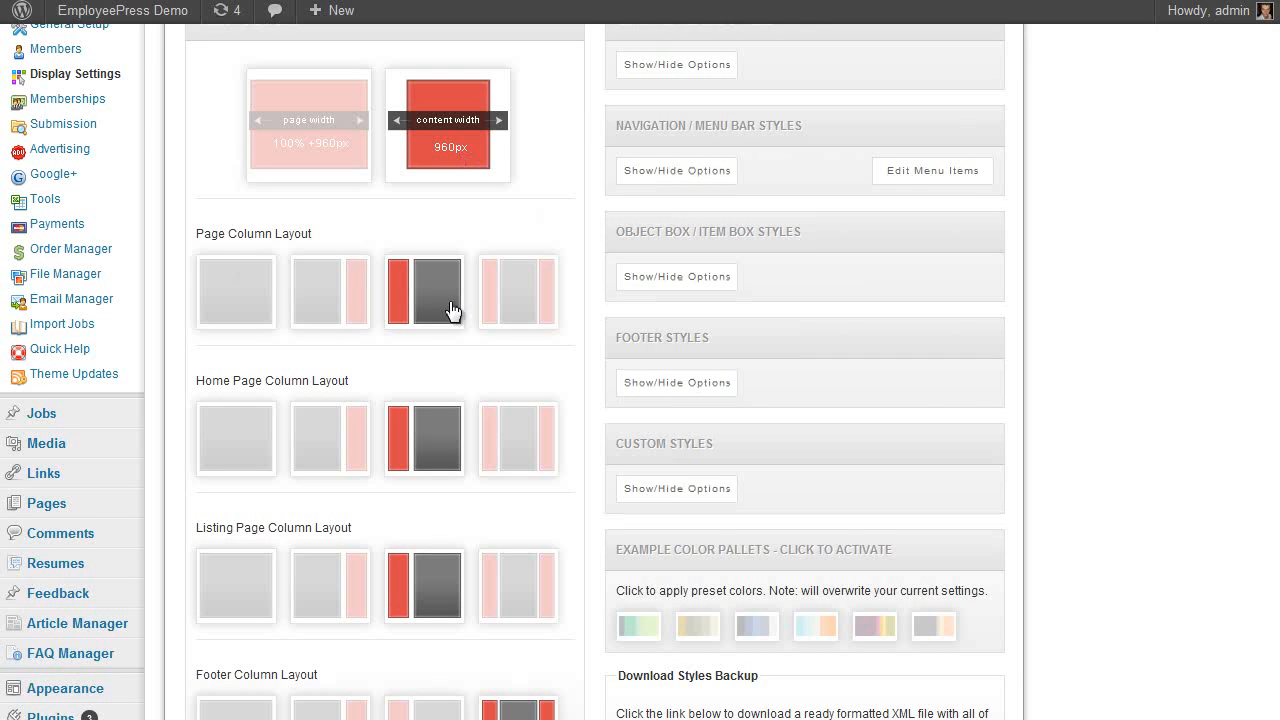
scroll(474, 306, down, 4)
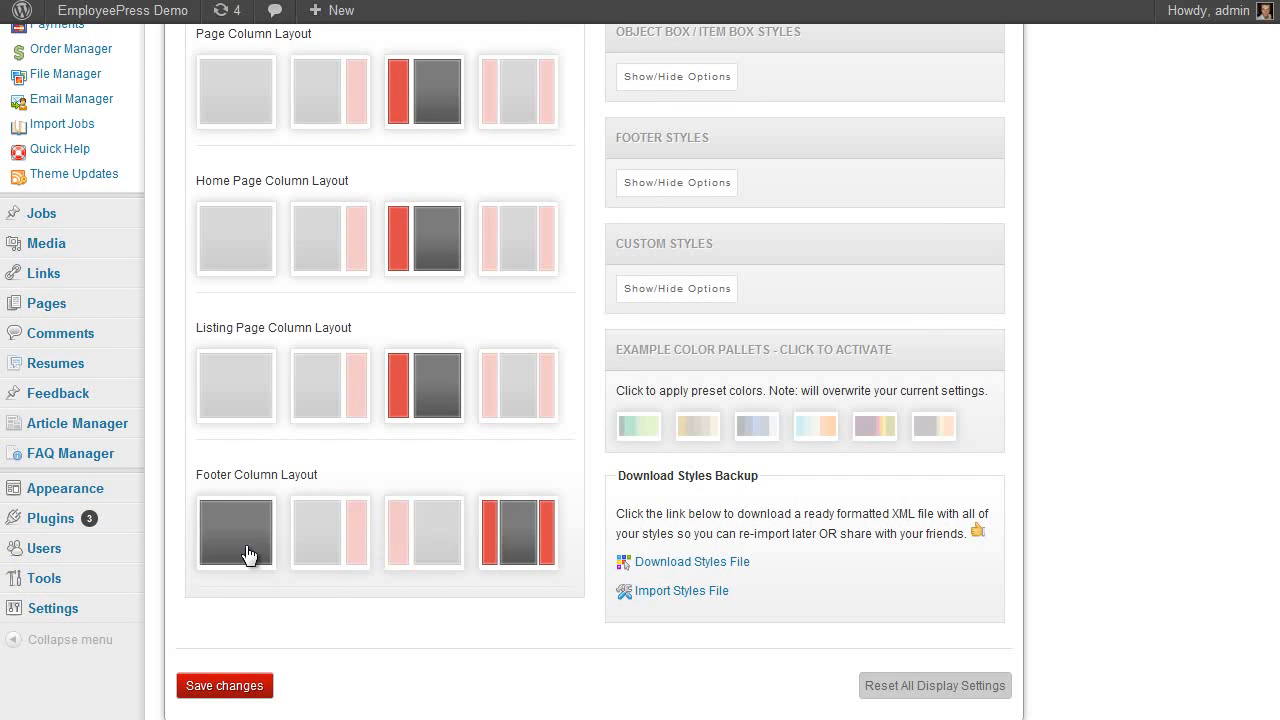
Expand the General Website Styles Show/Hide Options and save the display settings
click(640, 424)
scroll(436, 612, down, 3)
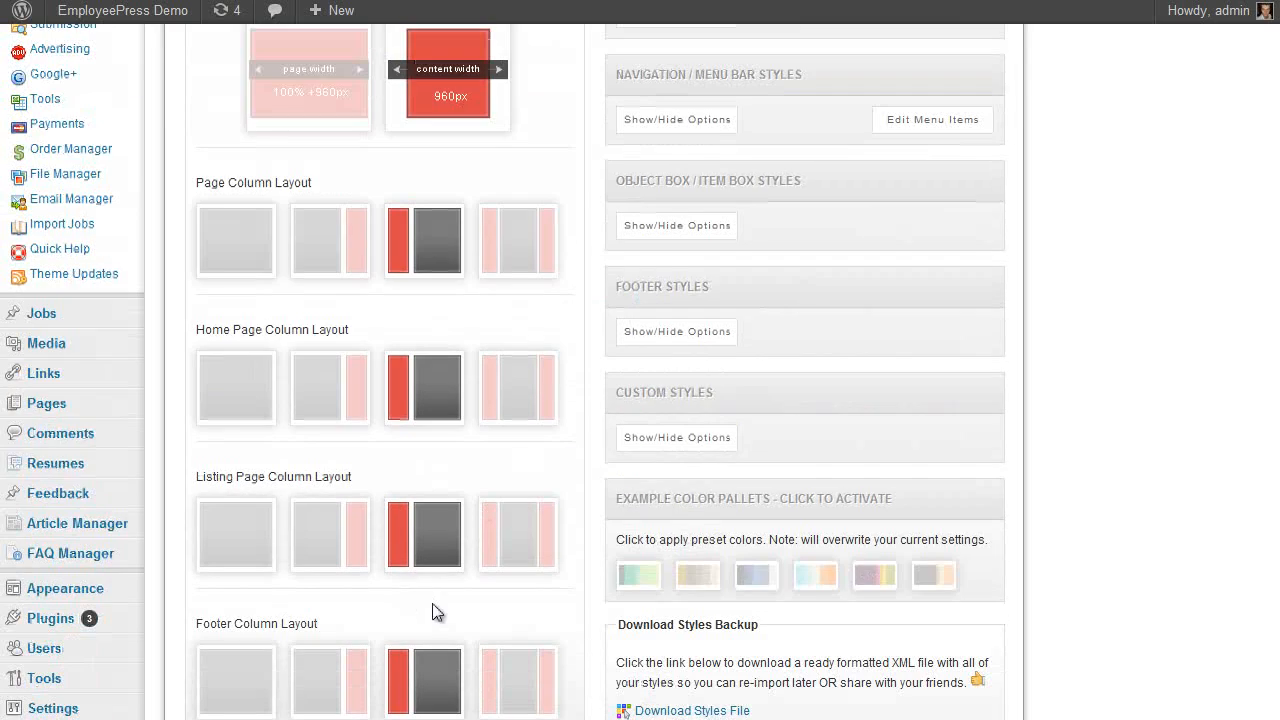
scroll(434, 606, up, 4)
click(677, 135)
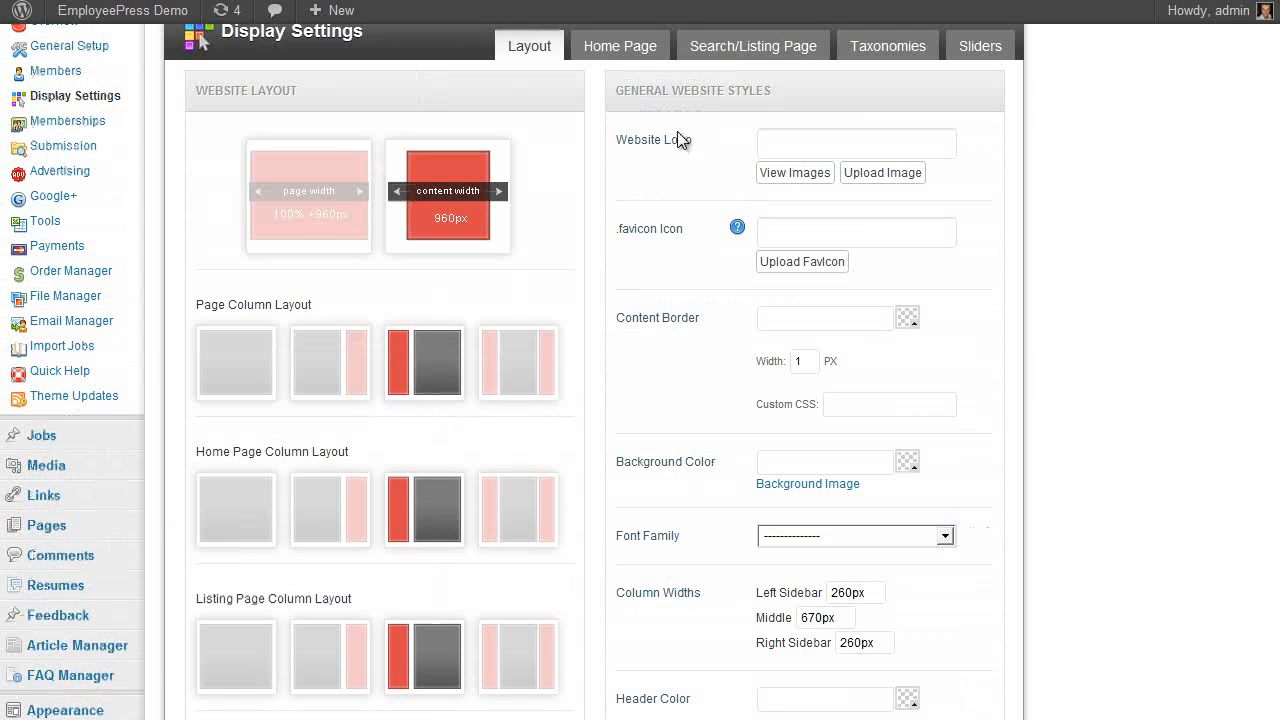
scroll(945, 576, down, 10)
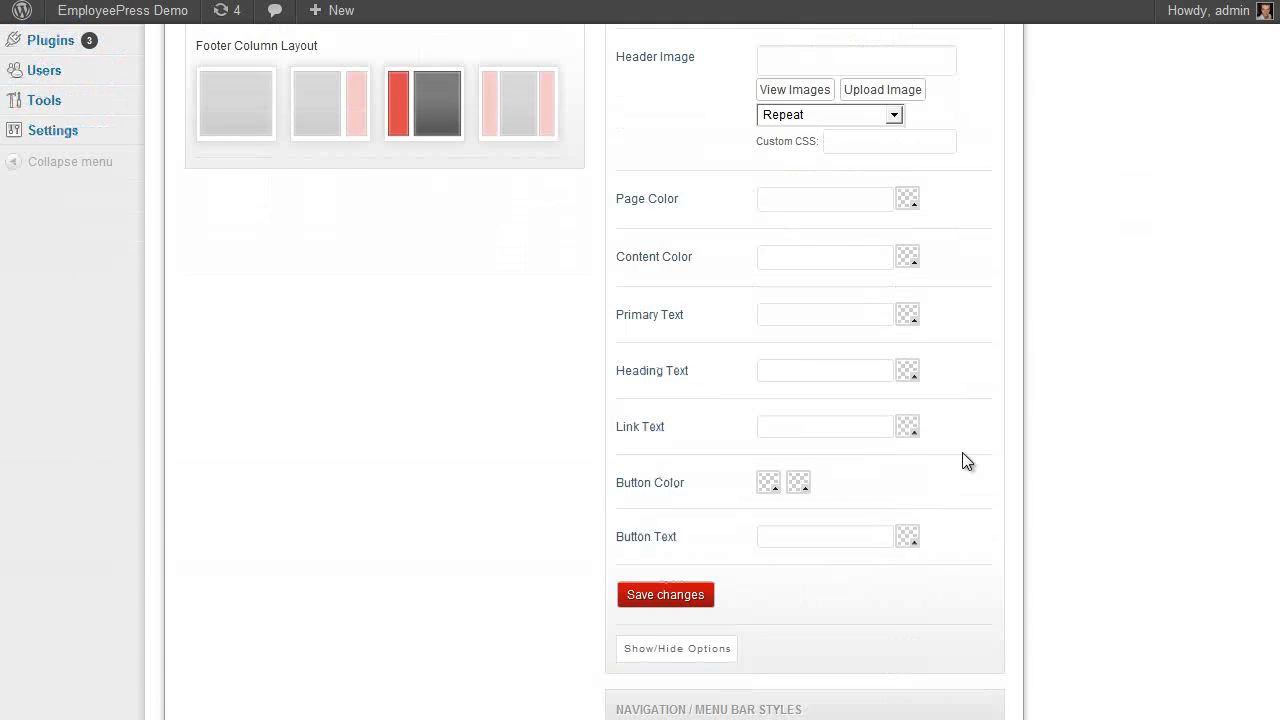
scroll(962, 461, up, 12)
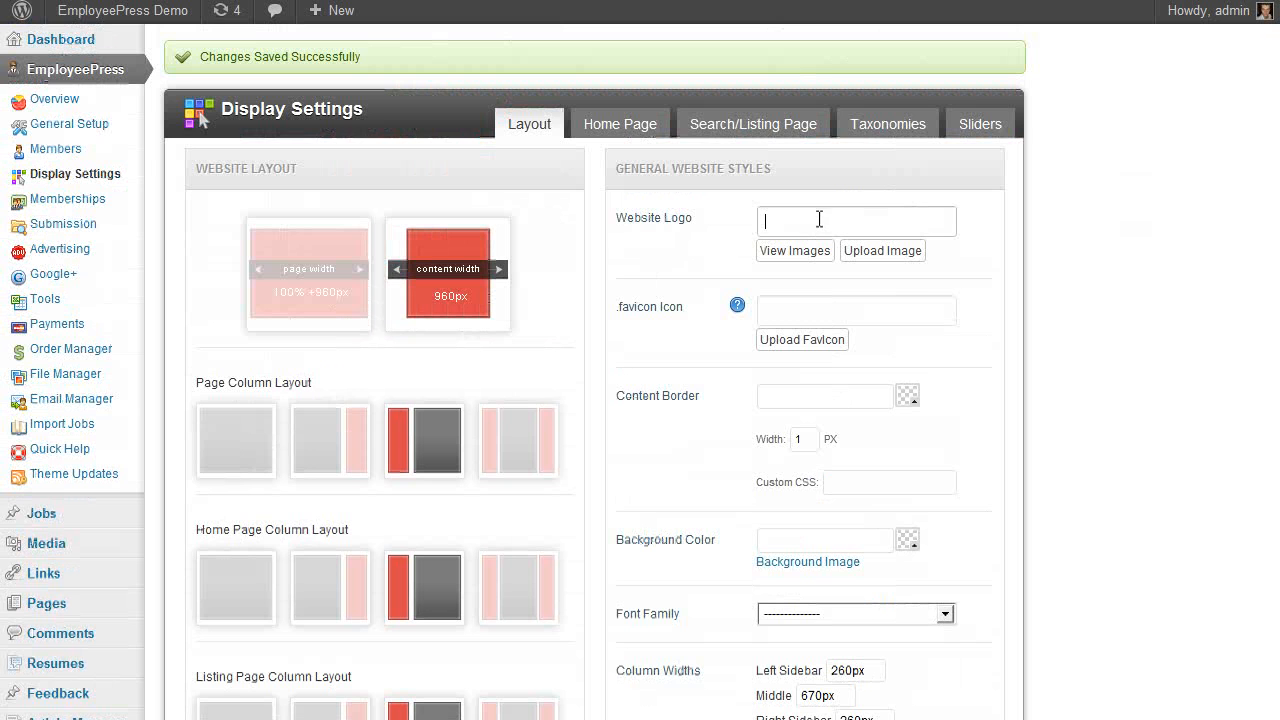
scroll(776, 335, down, 3)
scroll(742, 331, up, 1)
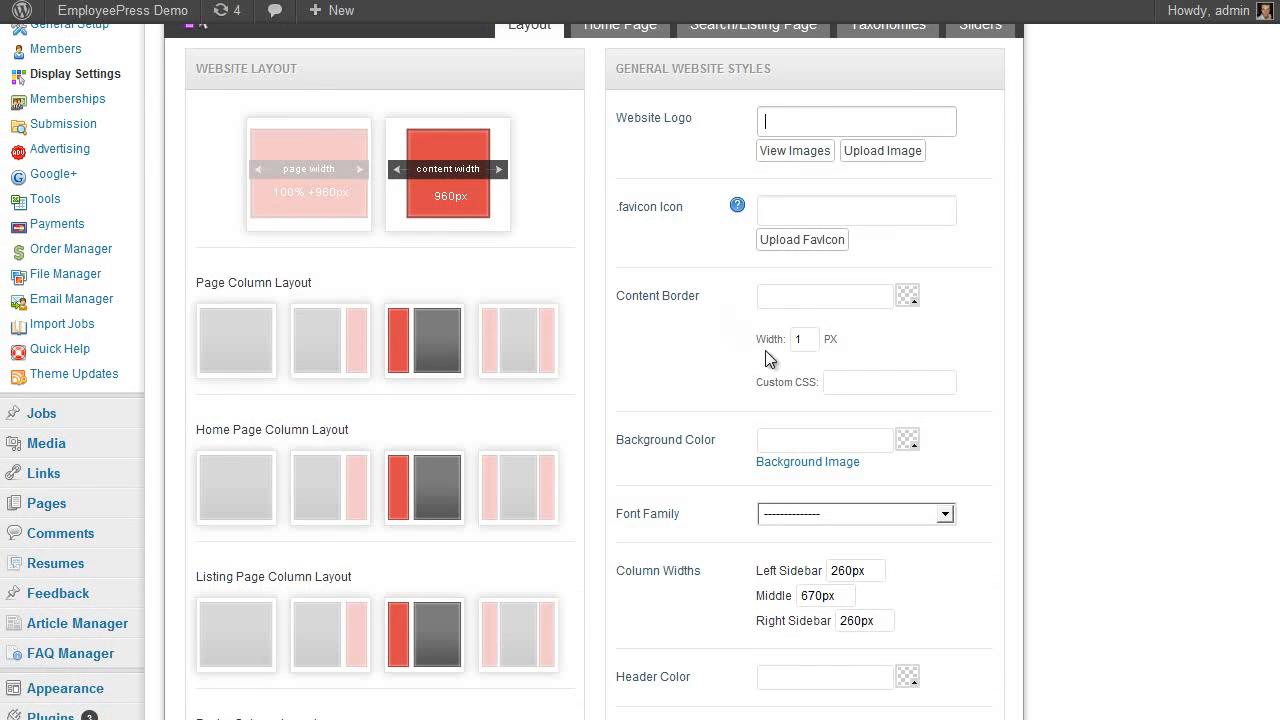
scroll(800, 331, down, 2)
scroll(768, 342, down, 15)
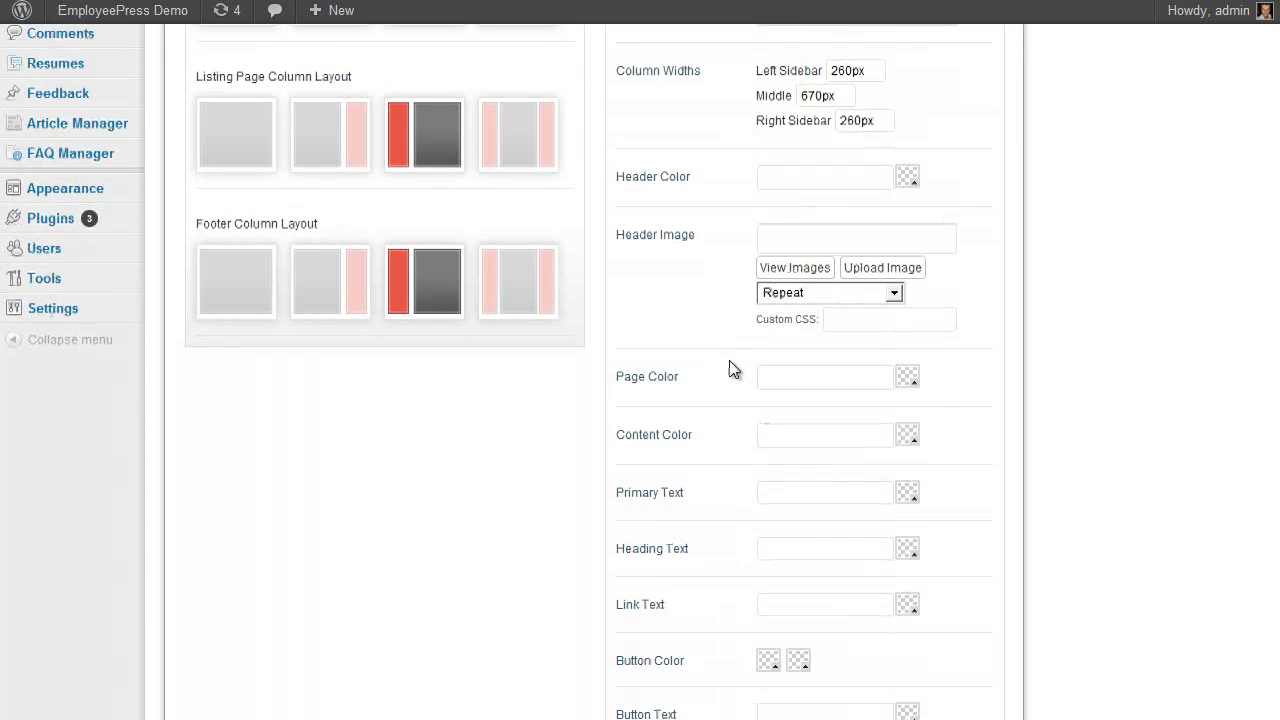
scroll(695, 532, up, 20)
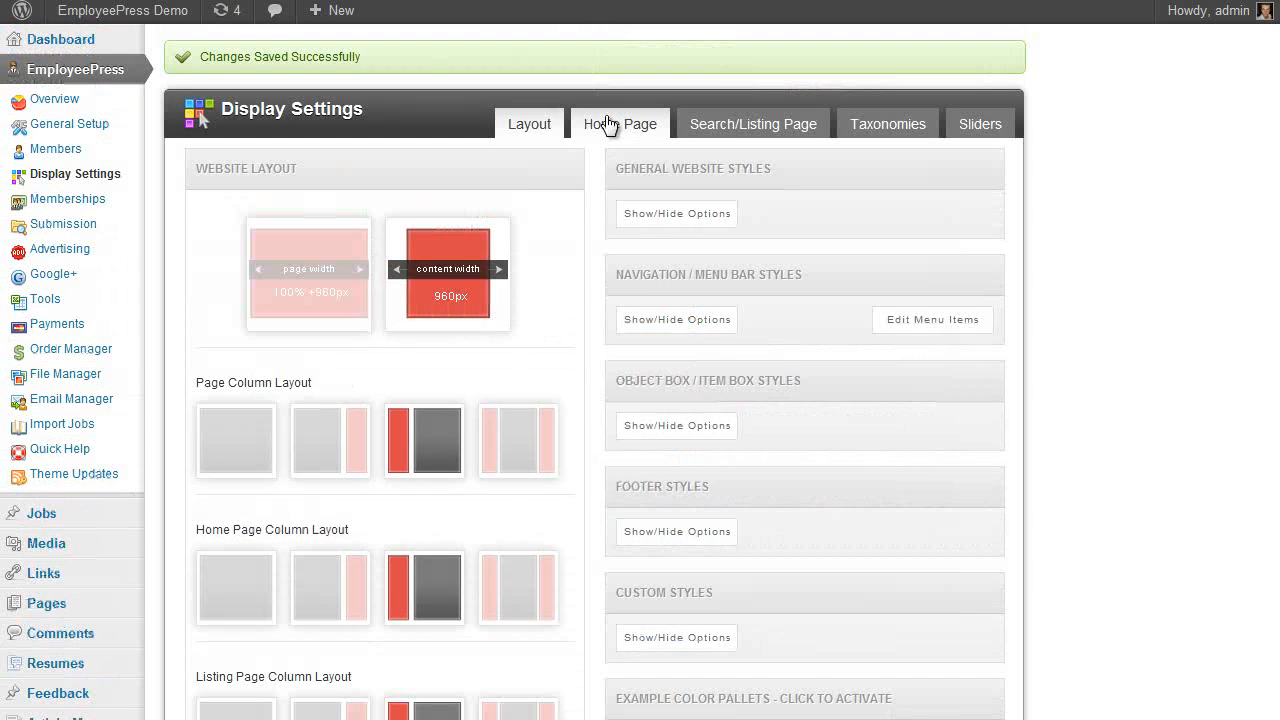
Choose the first Home Page Column Layout, full width with no sidebar, then review the home page objects
click(608, 123)
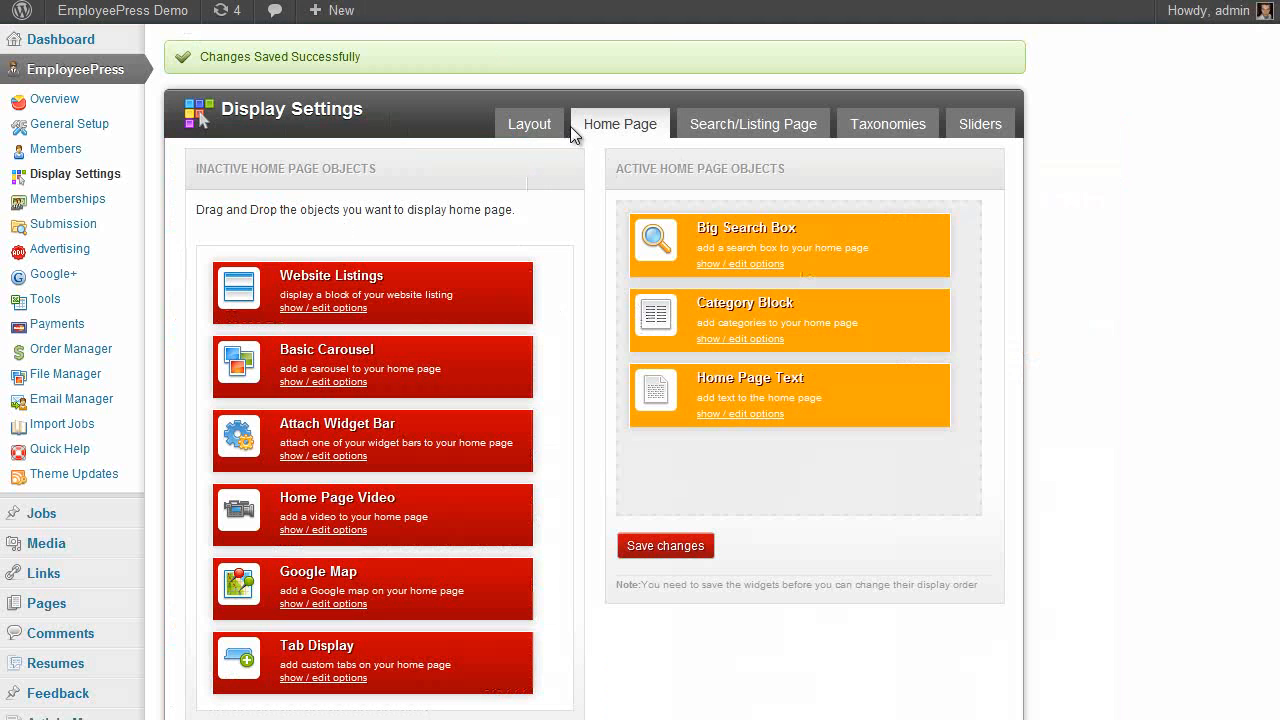
click(540, 124)
scroll(300, 360, down, 2)
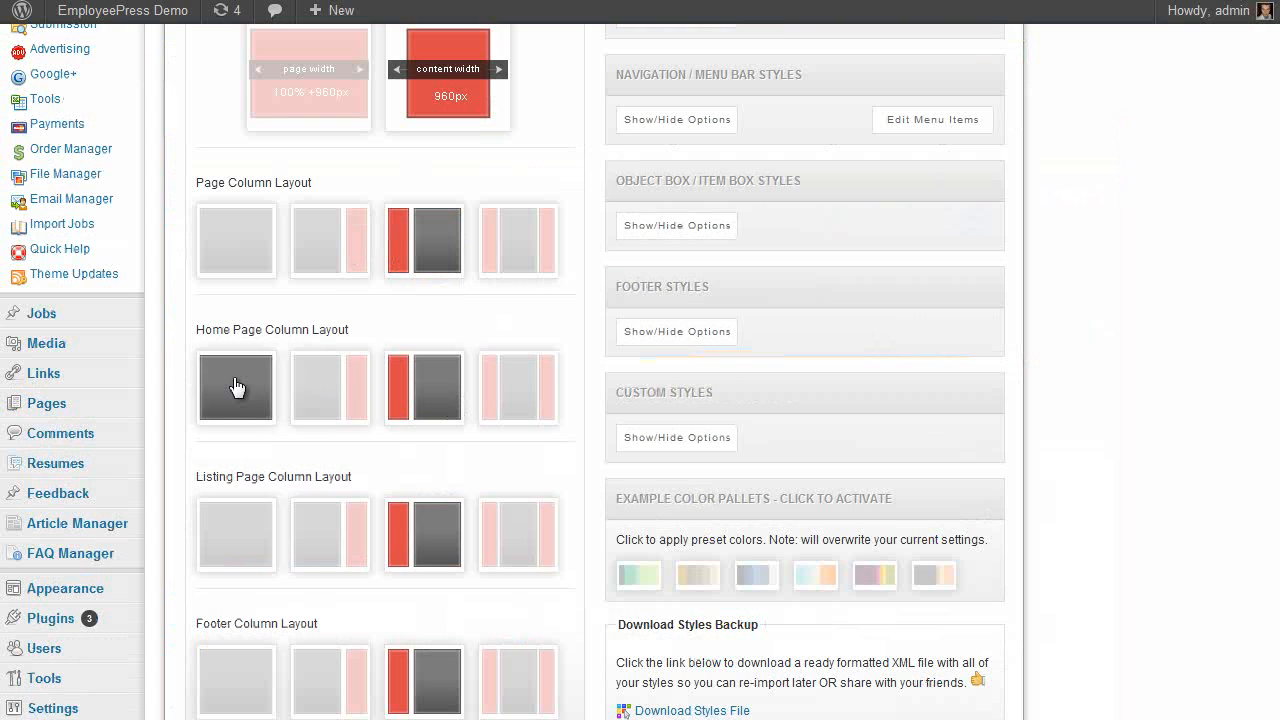
click(330, 387)
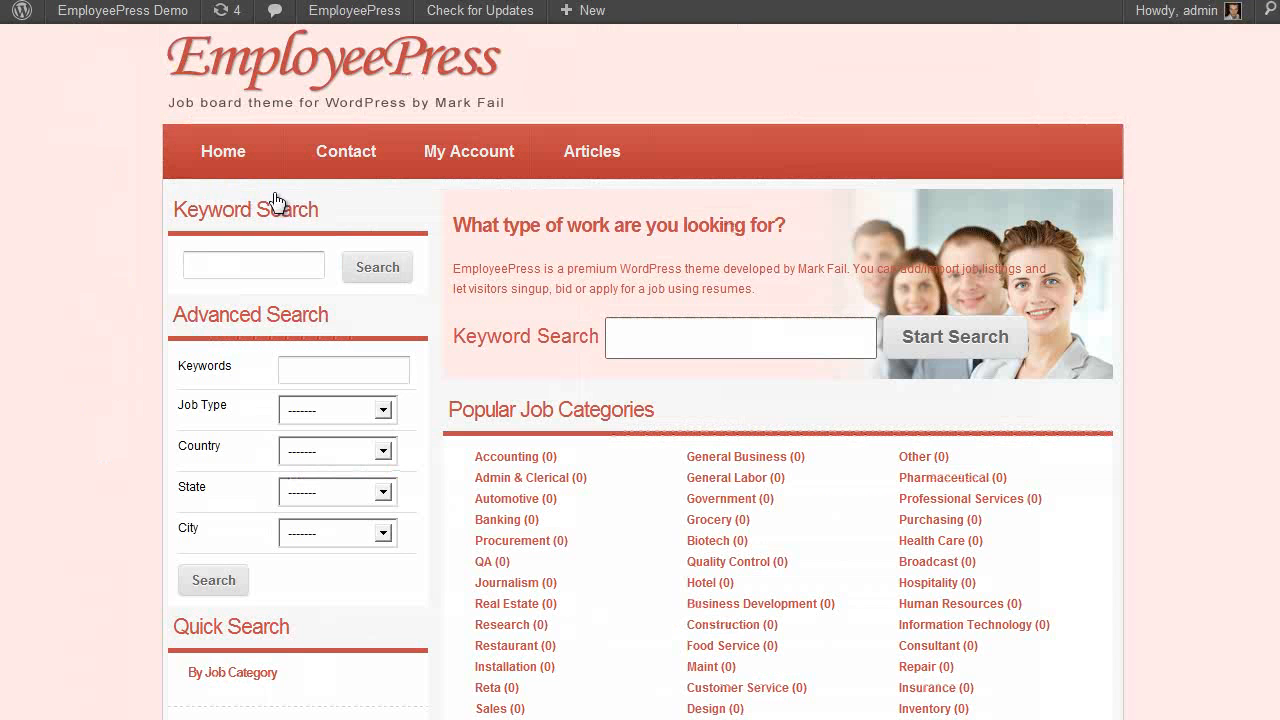
scroll(780, 340, down, 1)
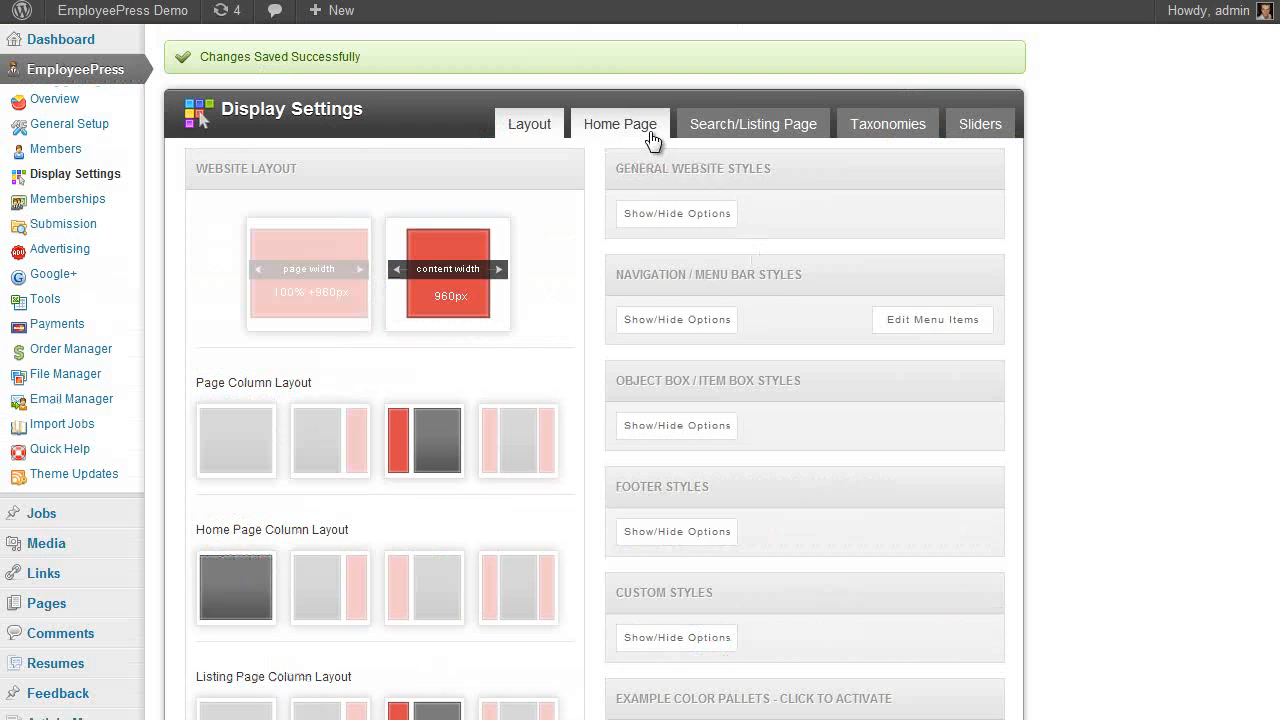
click(612, 125)
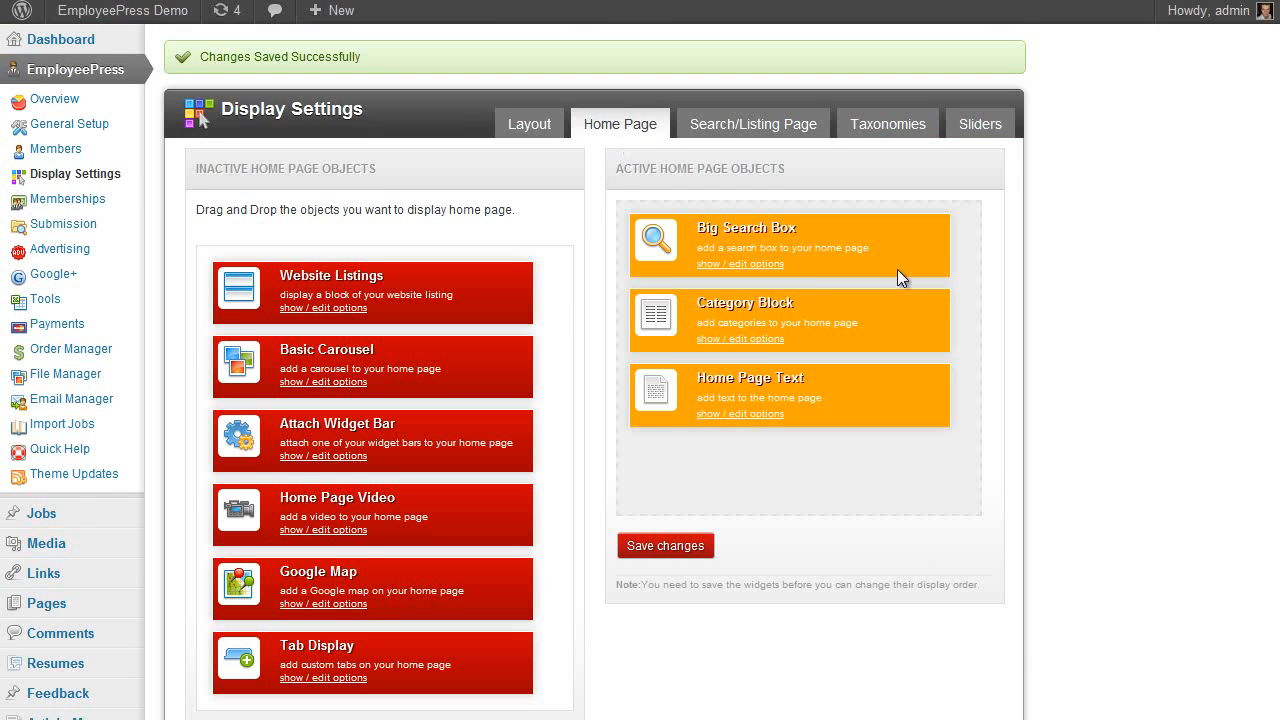
scroll(1040, 277, down, 1)
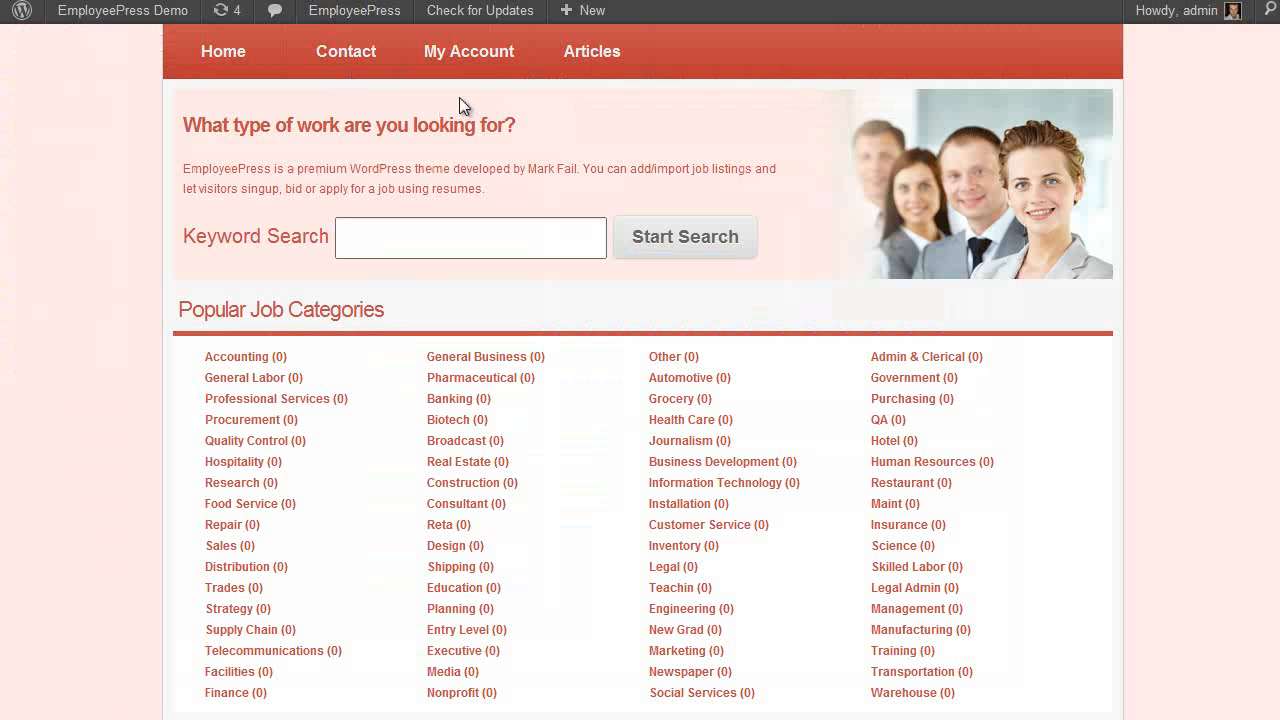
scroll(400, 283, down, 5)
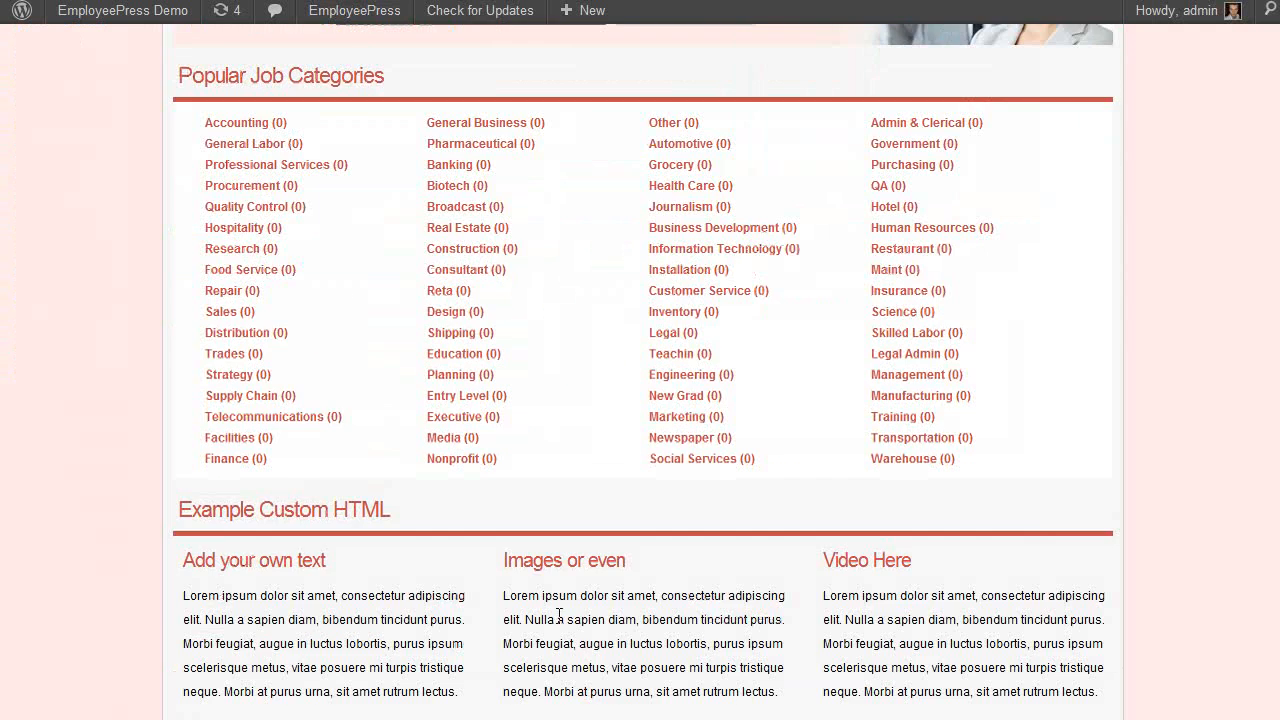
scroll(416, 303, up, 5)
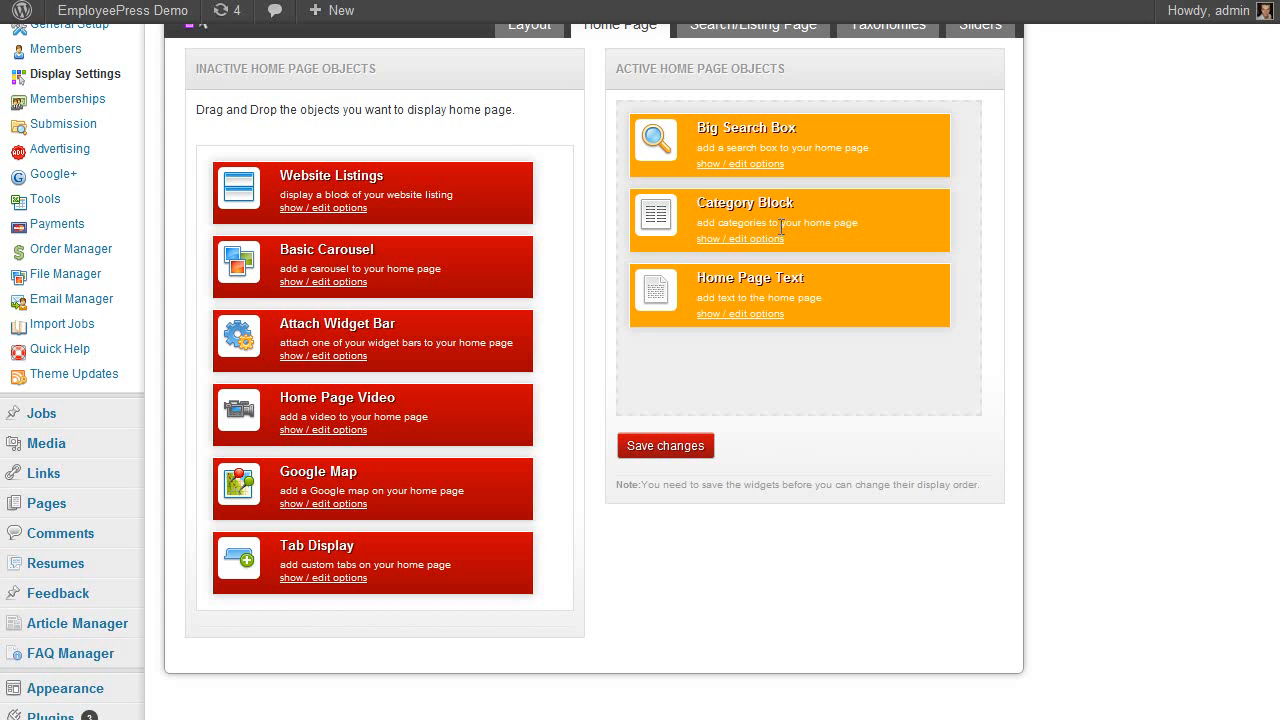
Move Category Block to Inactive, save, and add Website Listings to the active objects
drag(782, 208, 337, 215)
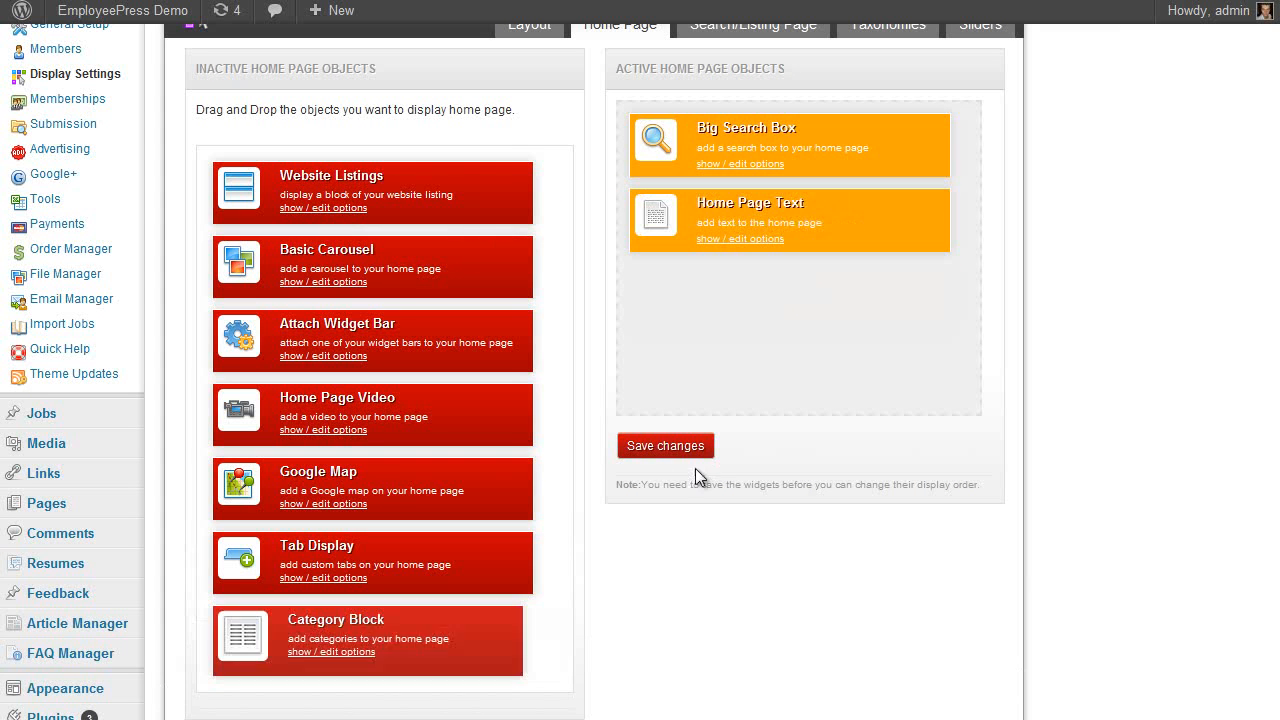
click(665, 446)
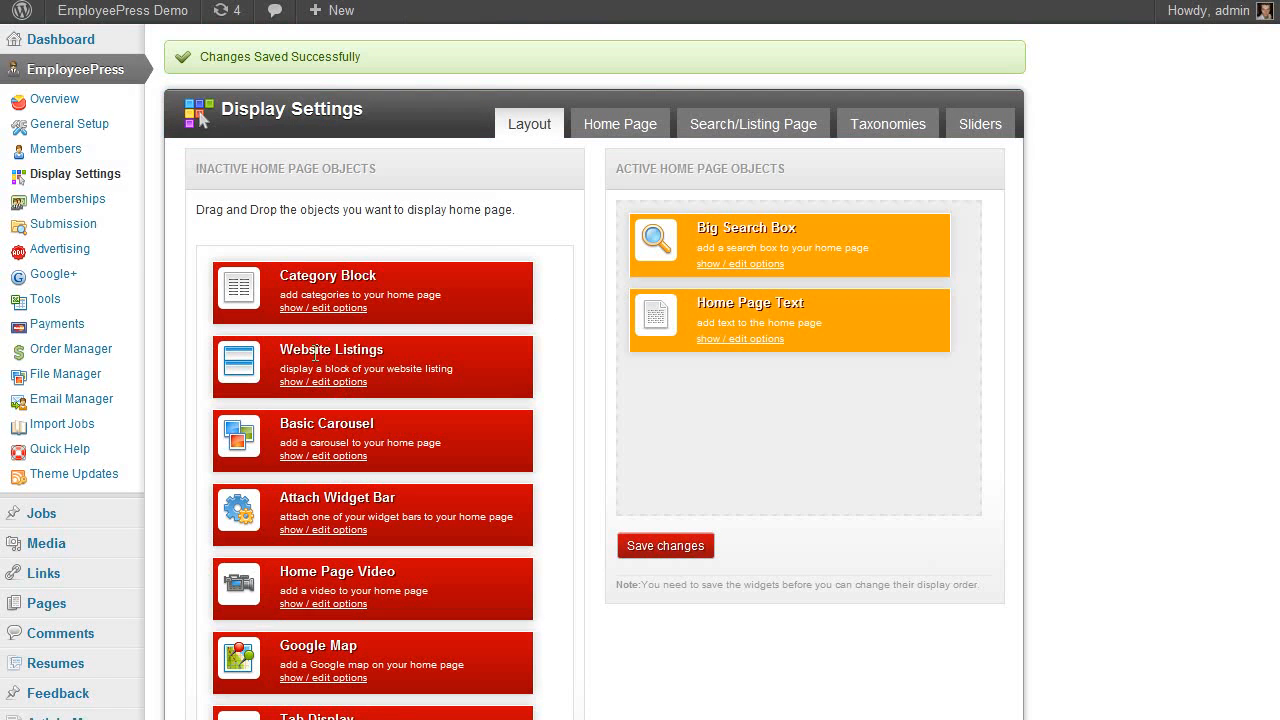
drag(308, 350, 784, 358)
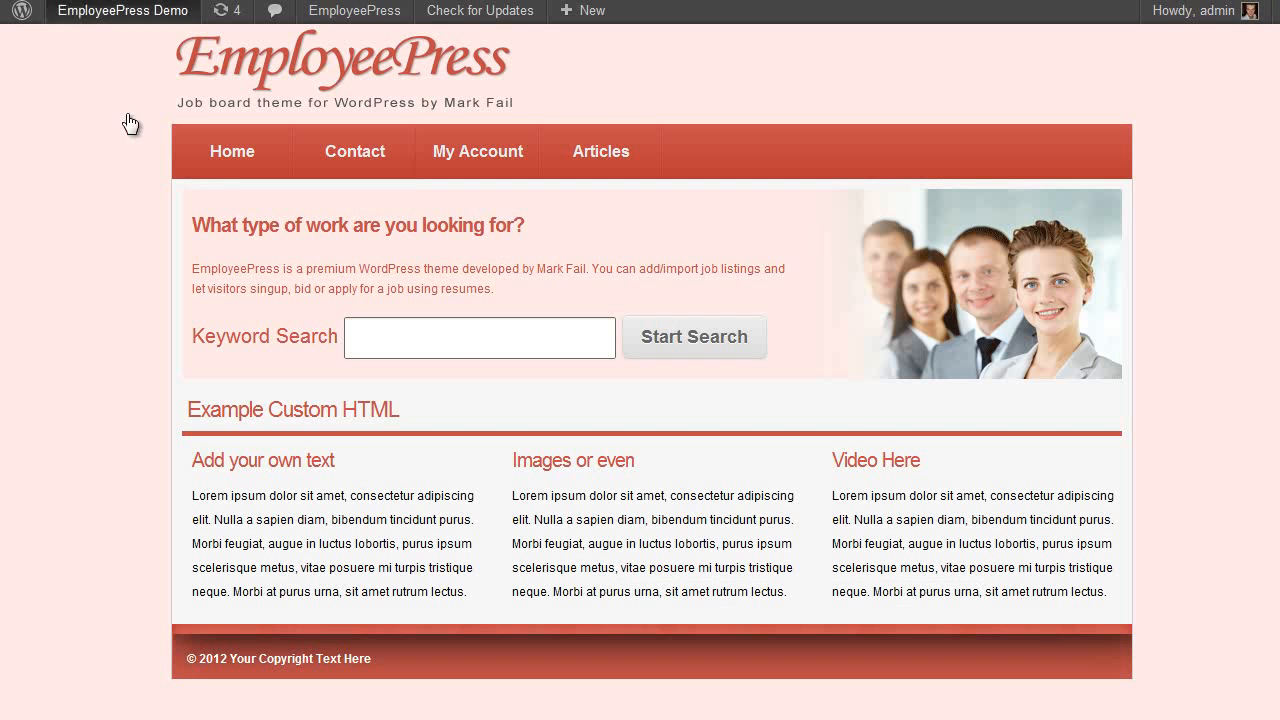
scroll(1171, 429, down, 4)
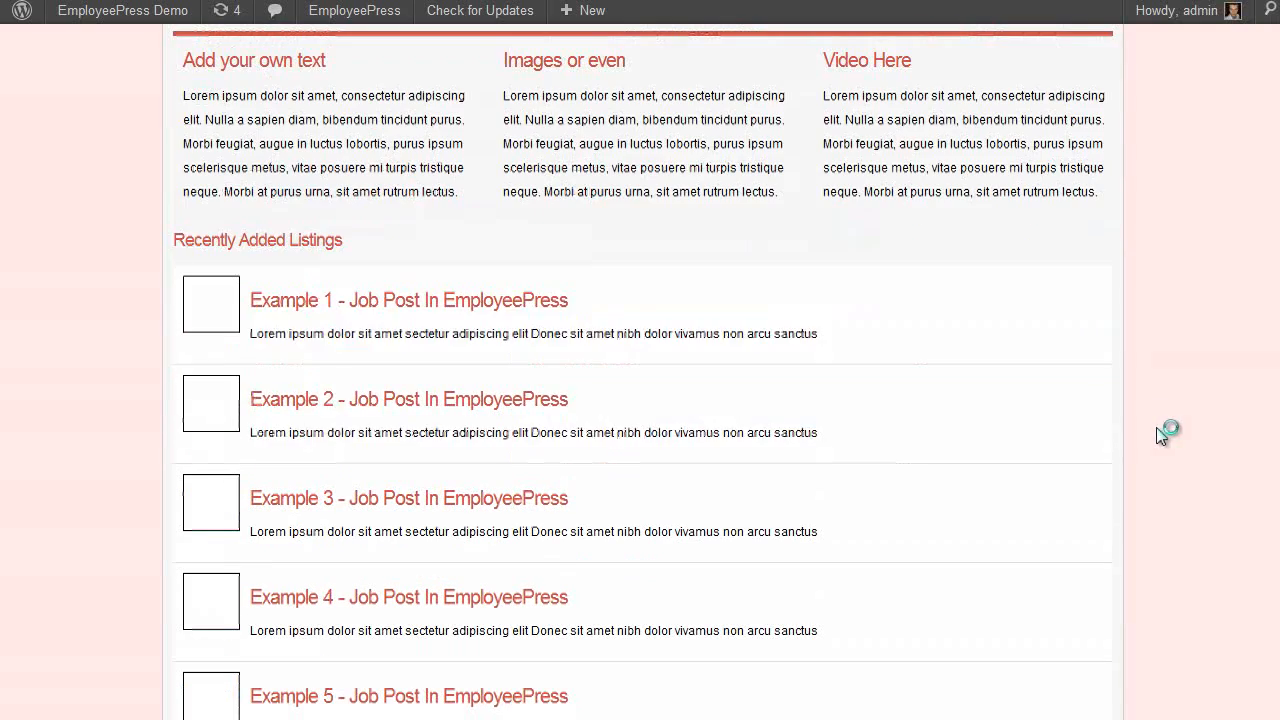
scroll(280, 277, down, 3)
scroll(320, 474, up, 3)
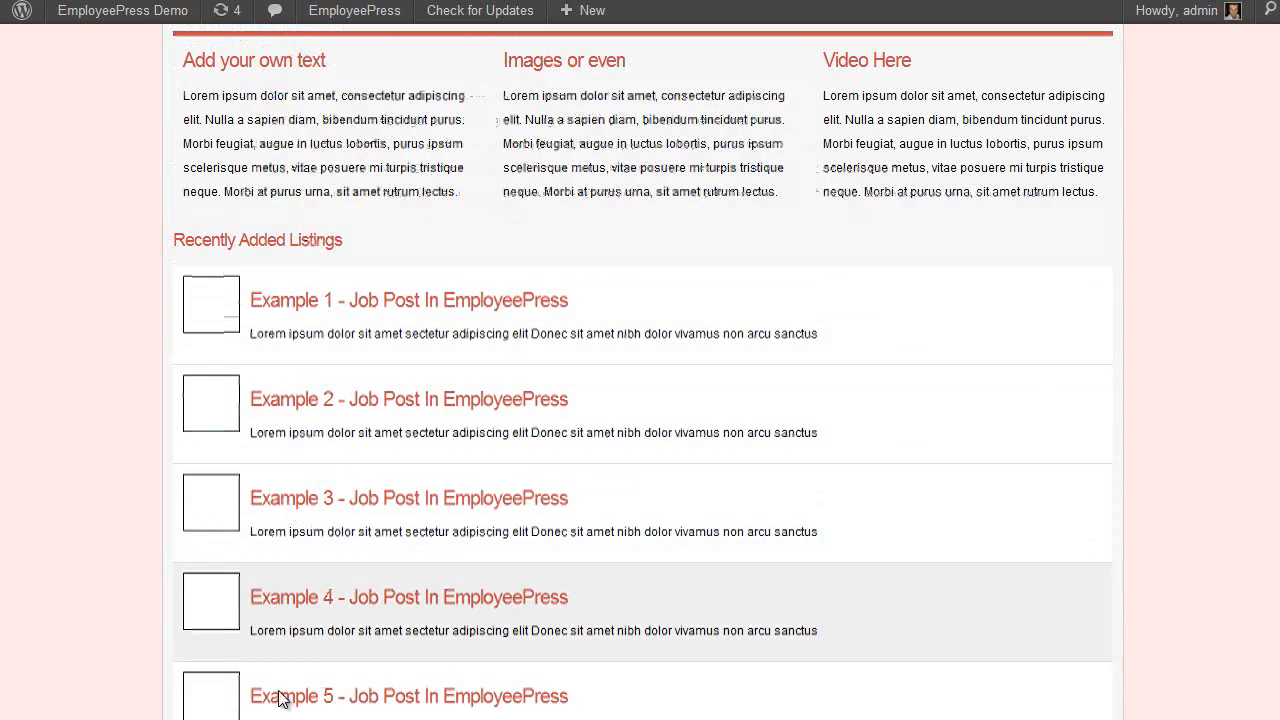
scroll(378, 466, up, 2)
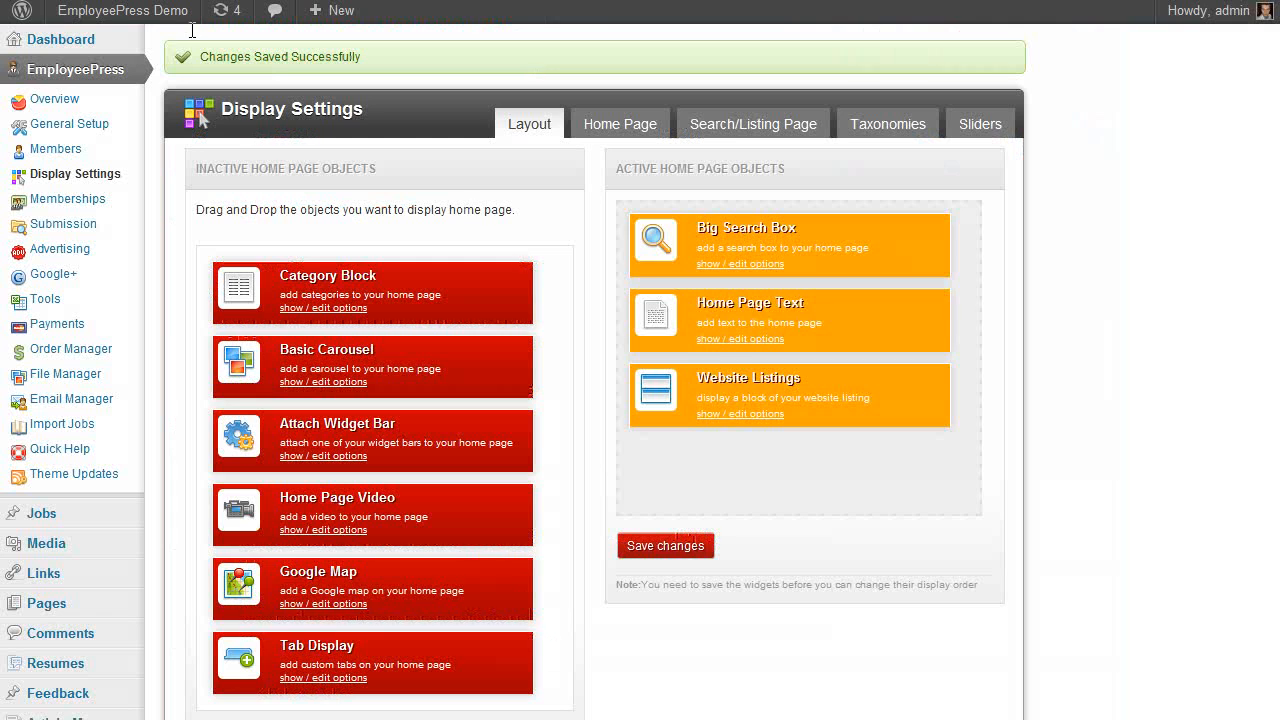
Place Website Listings above Big Search Box and Home Page Text and save the order
drag(724, 385, 725, 240)
click(690, 545)
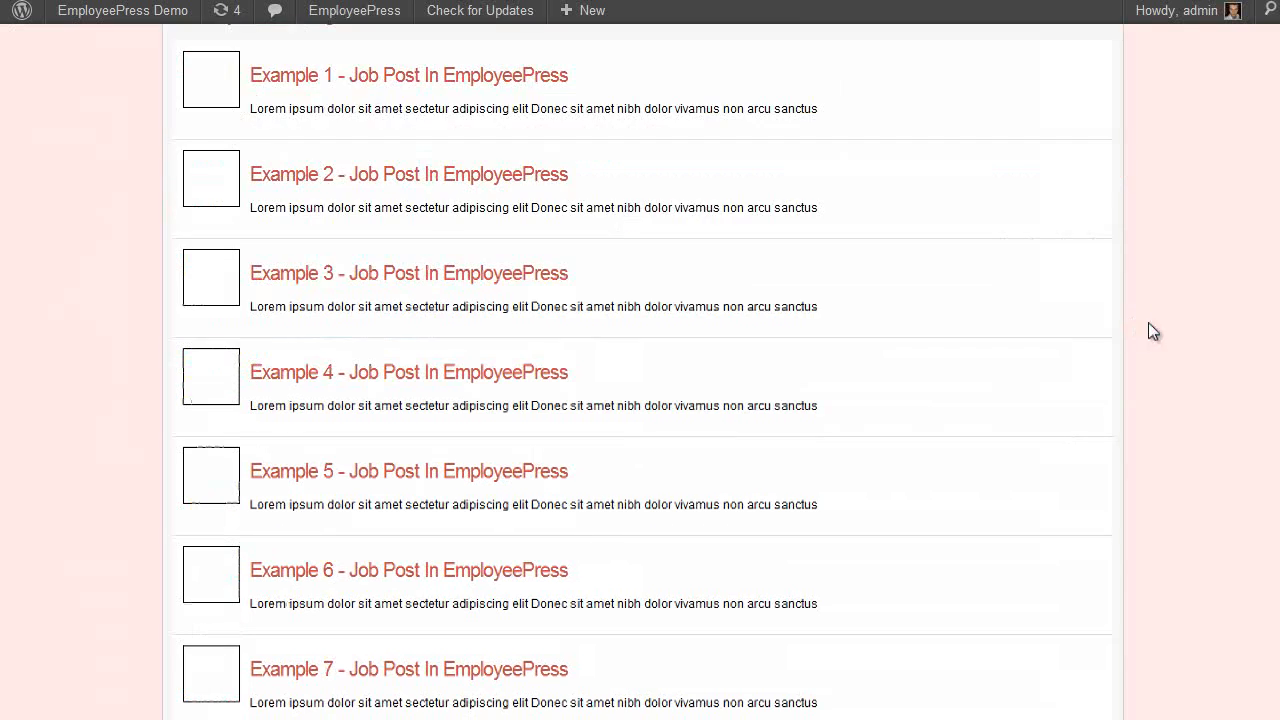
scroll(626, 289, up, 1)
scroll(300, 251, down, 7)
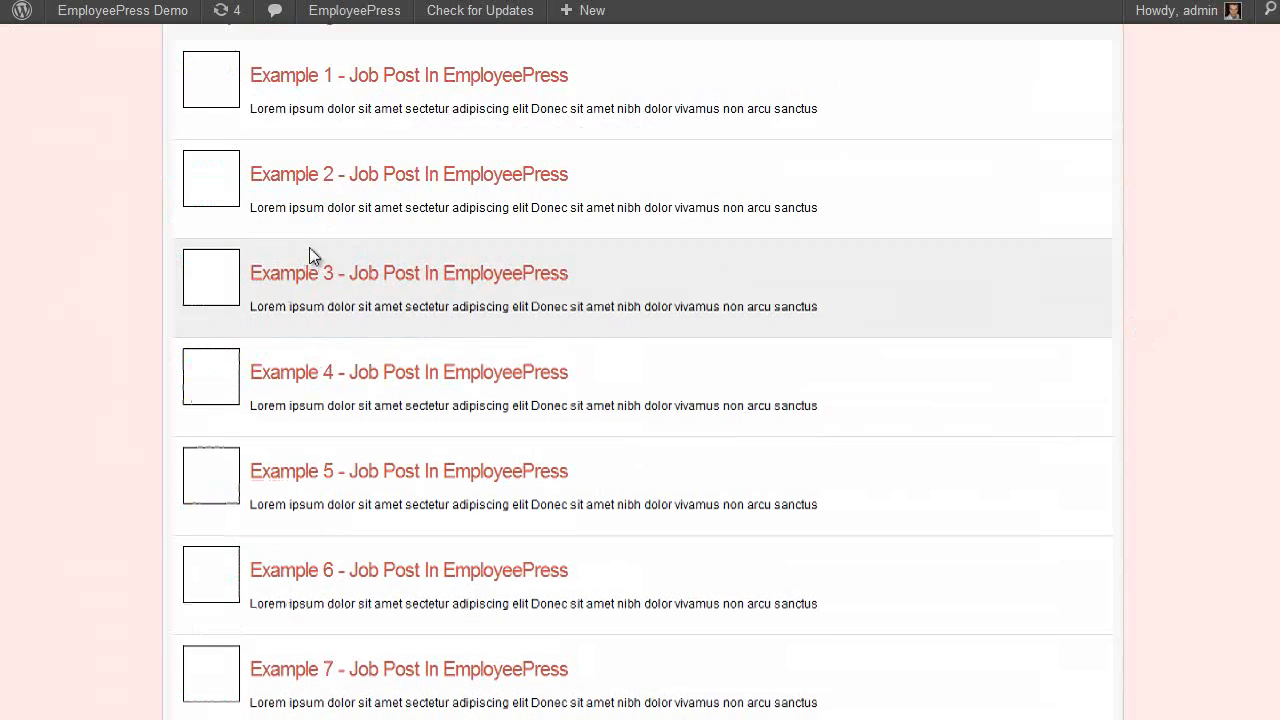
scroll(522, 348, down, 2)
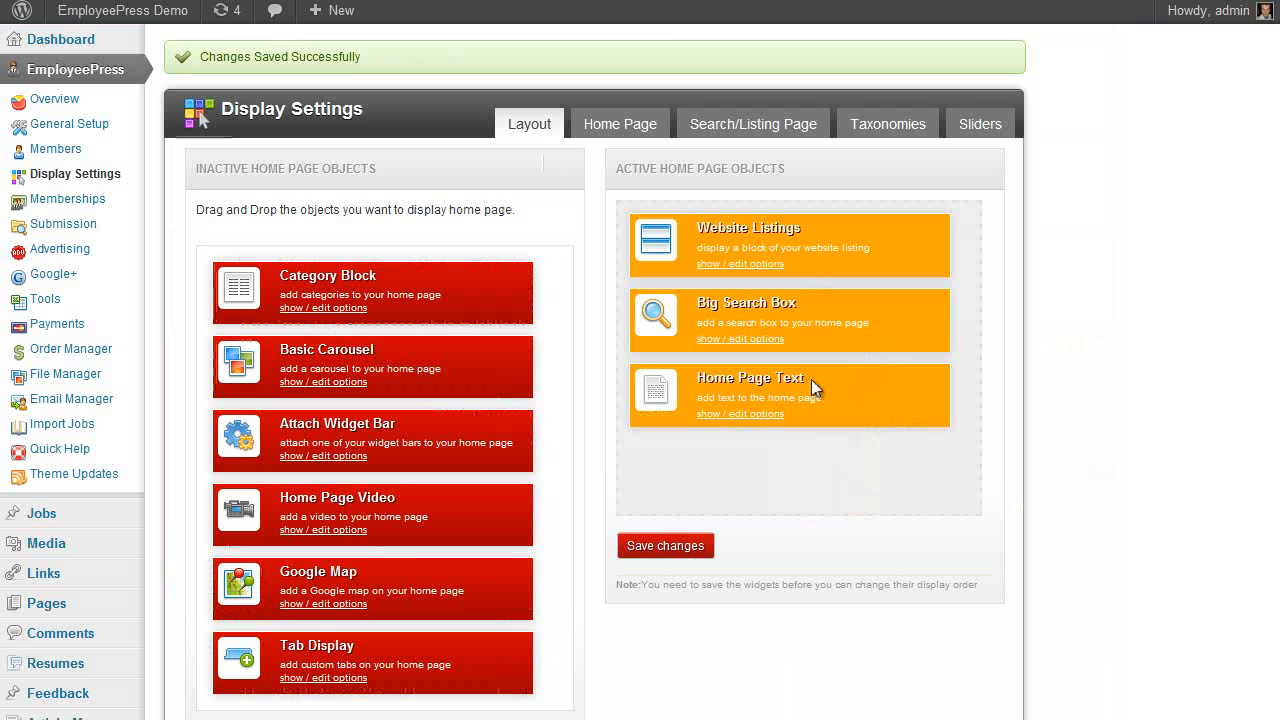
click(538, 124)
click(600, 124)
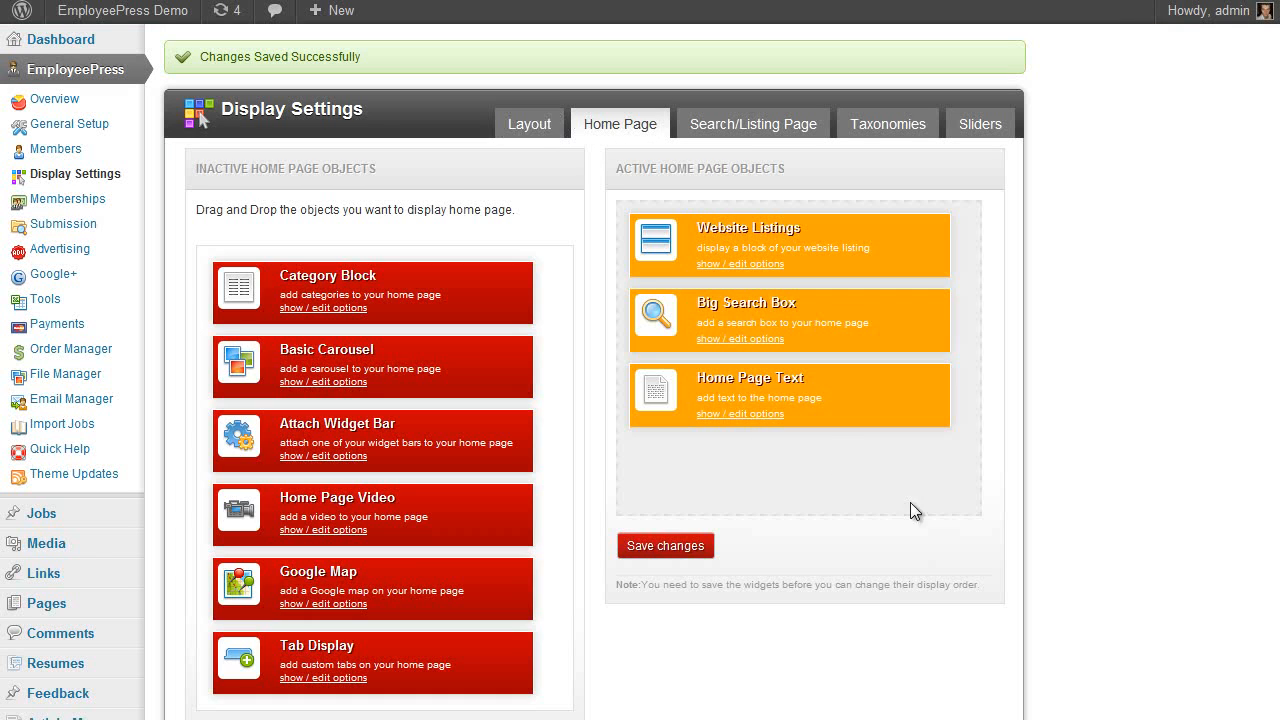
click(732, 413)
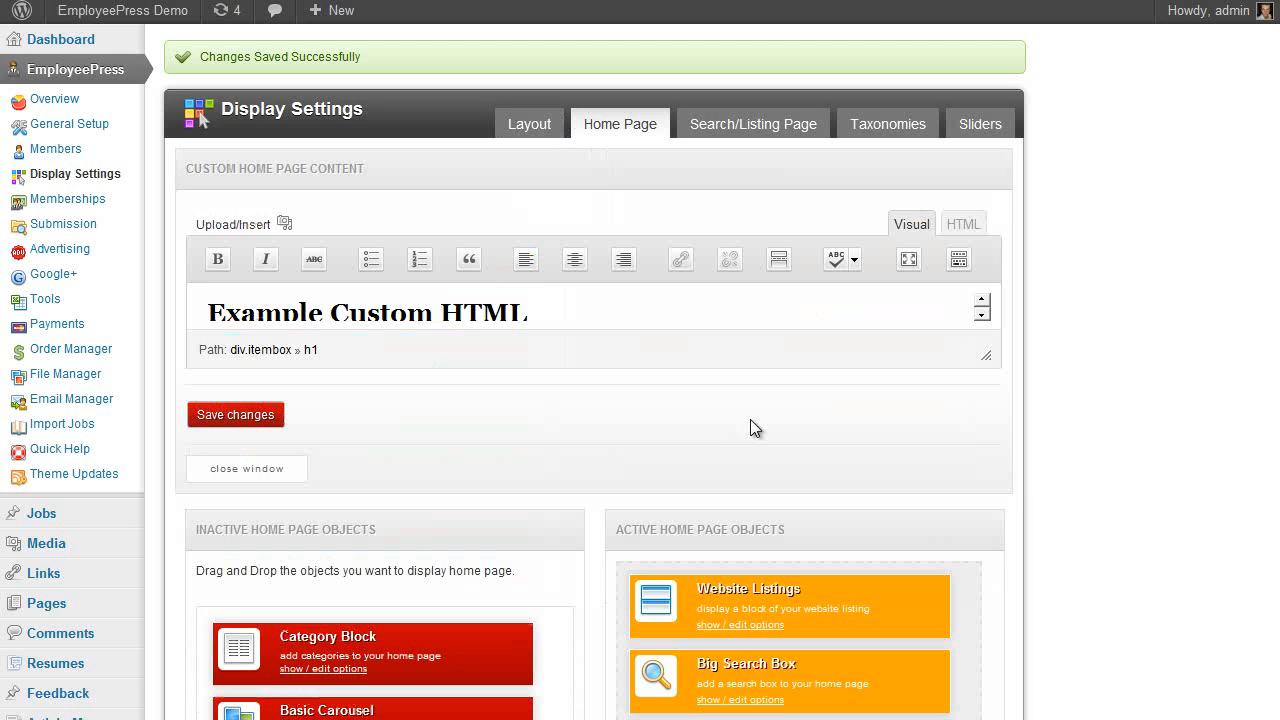
drag(981, 355, 982, 677)
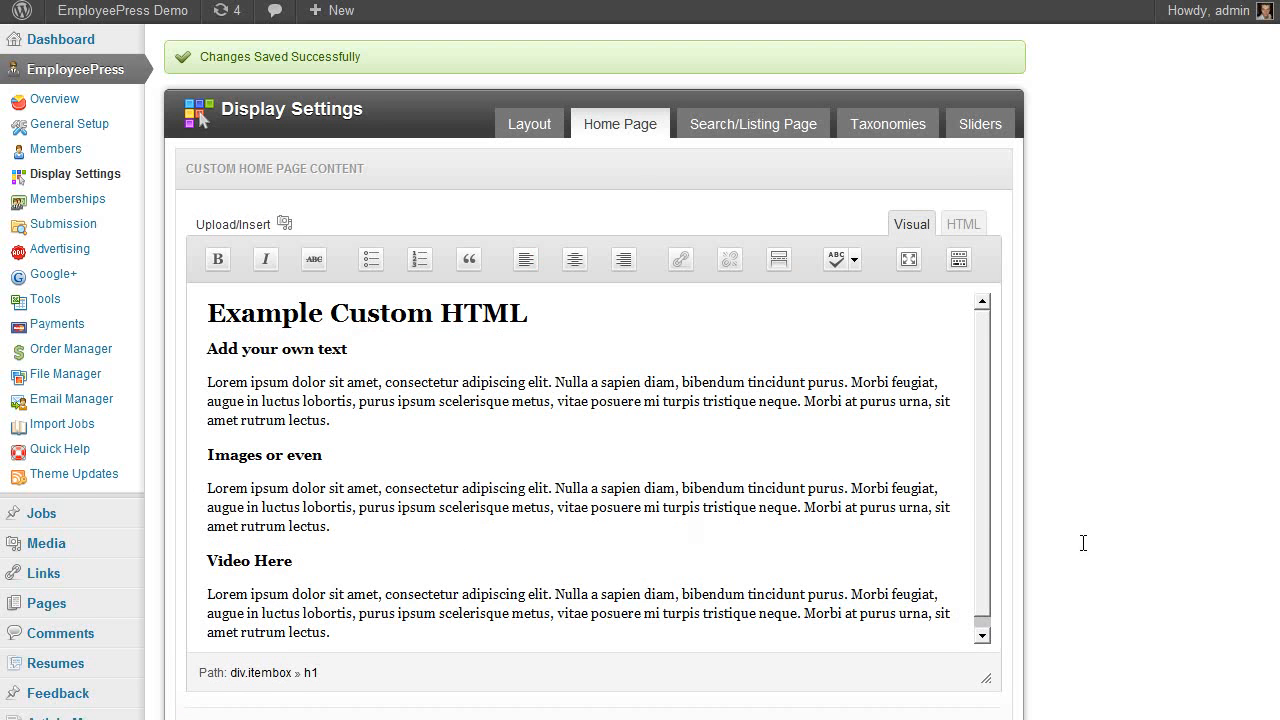
scroll(1110, 465, down, 2)
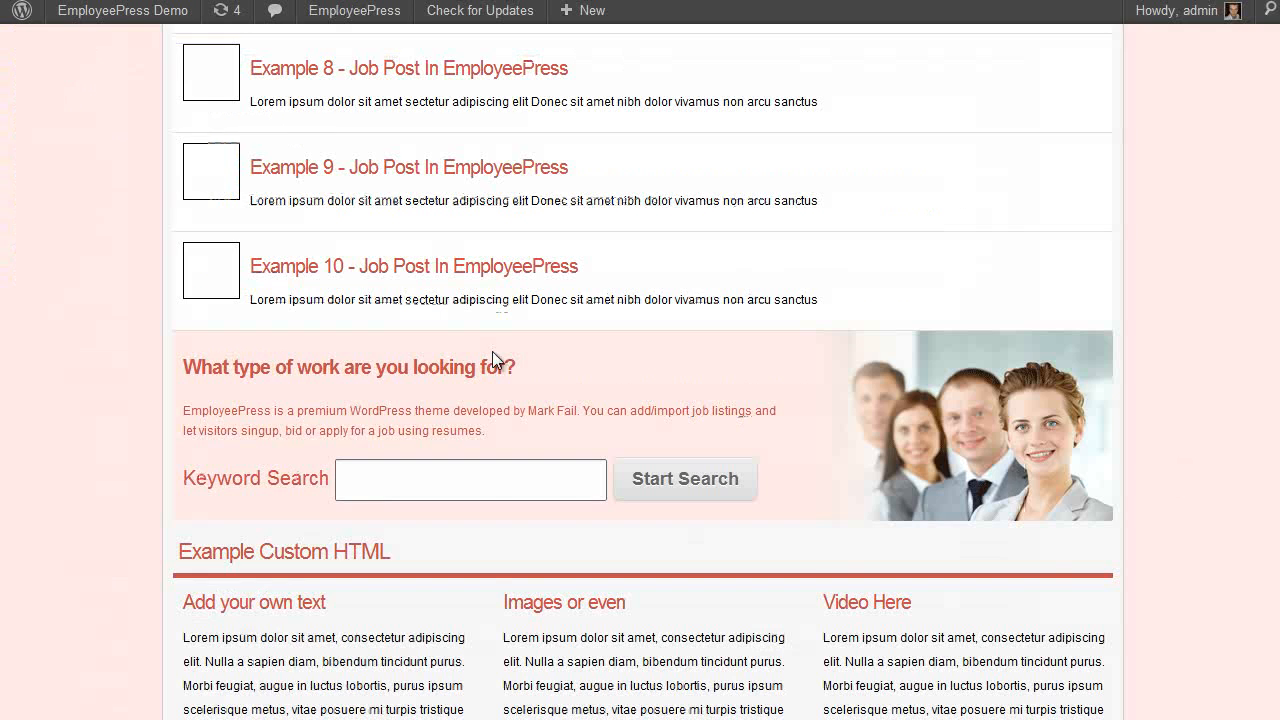
scroll(176, 594, down, 1)
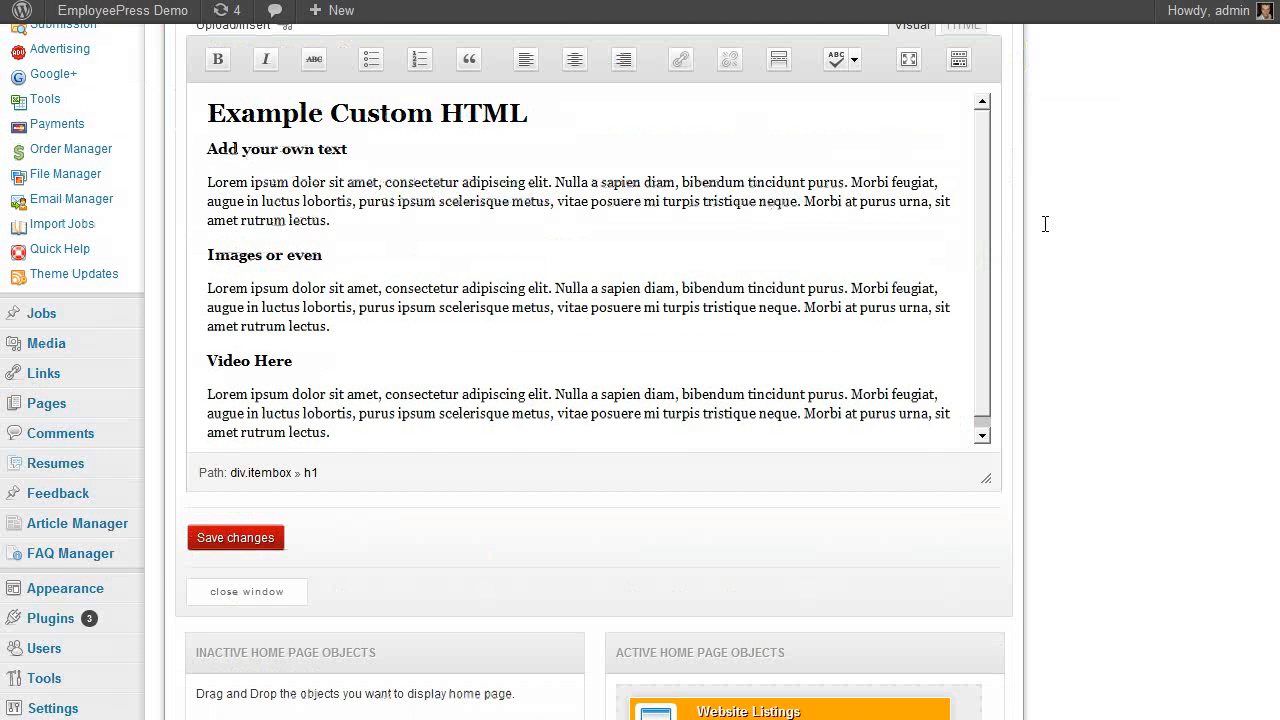
scroll(952, 100, up, 1)
click(963, 124)
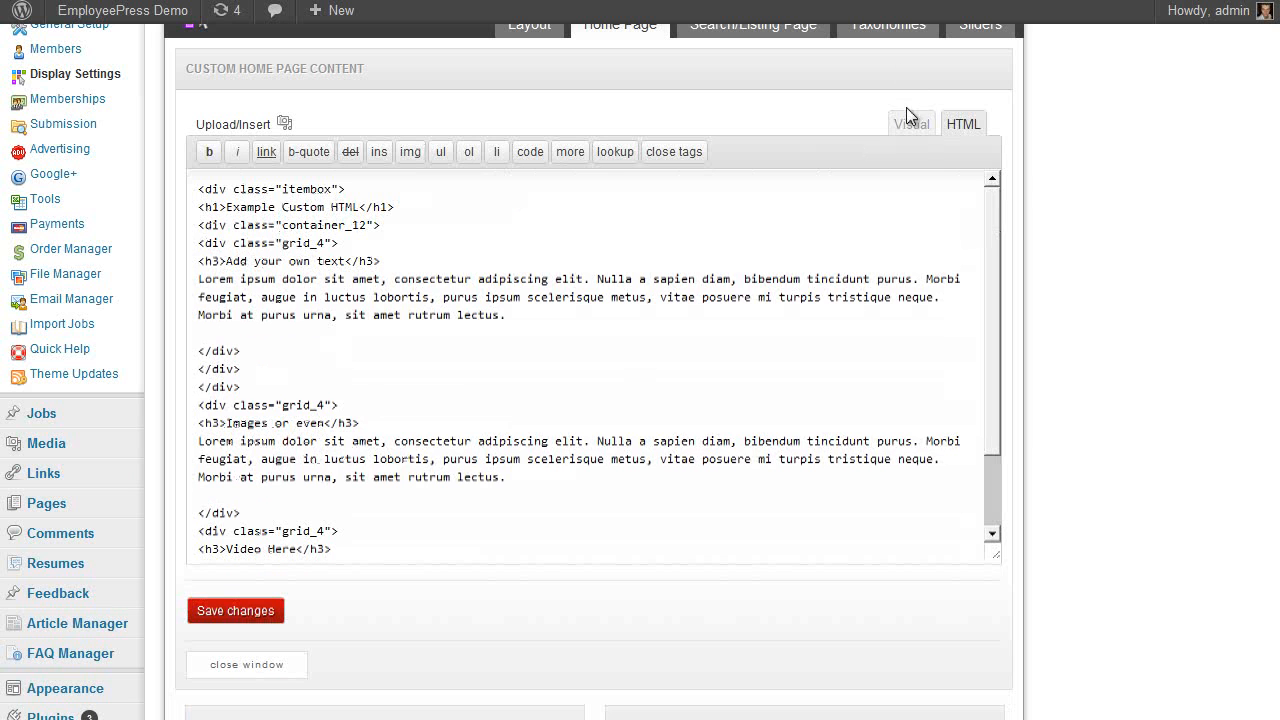
click(910, 120)
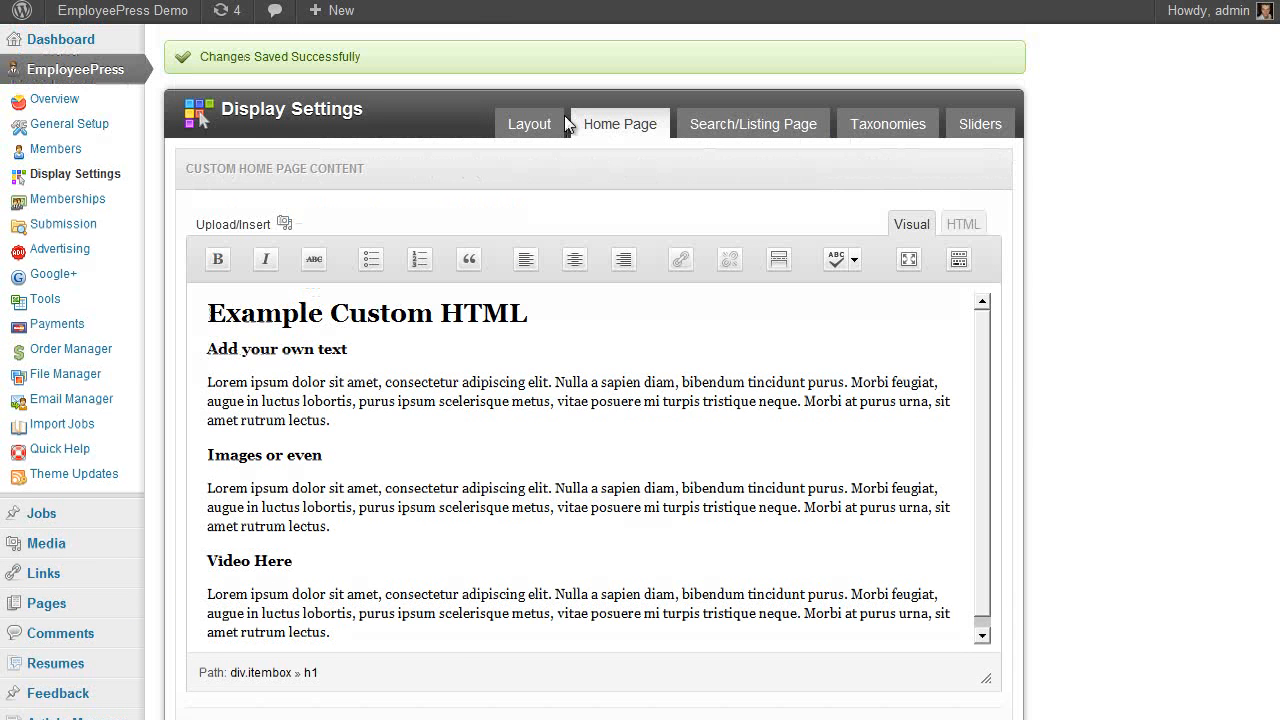
Review the Layout and Search/Listing Page display settings
click(556, 124)
click(735, 124)
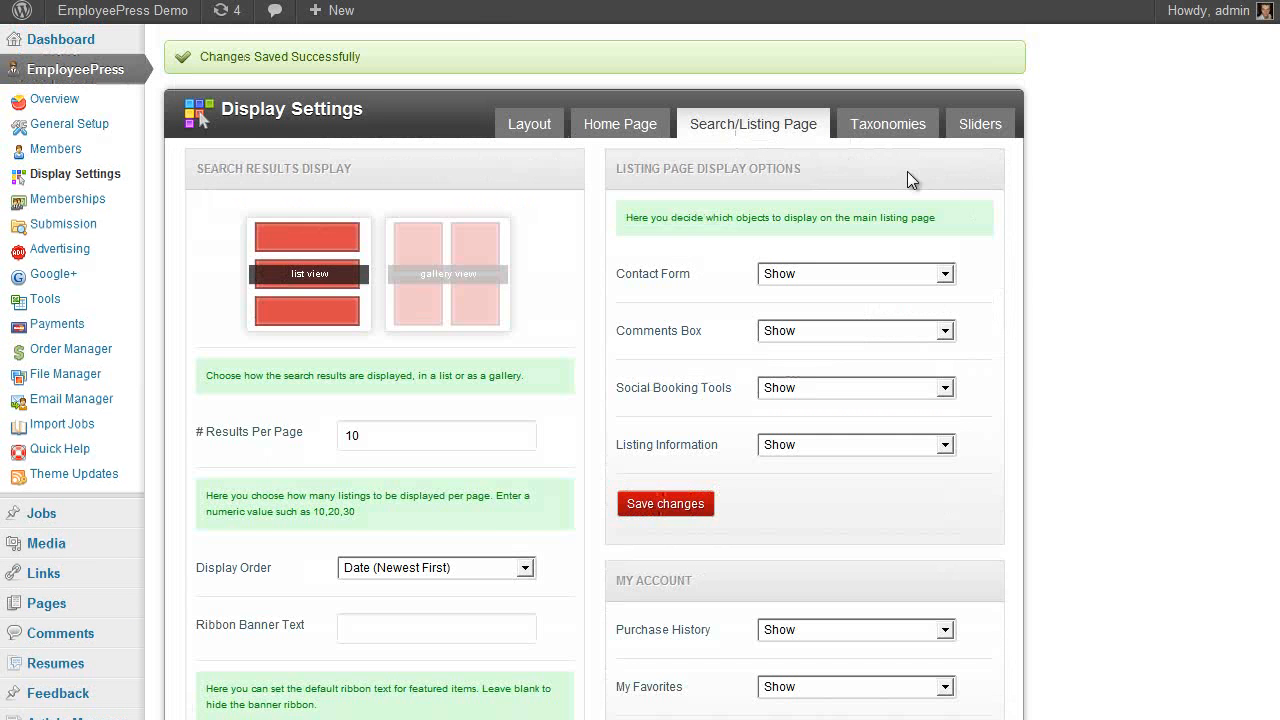
scroll(1012, 230, down, 3)
scroll(609, 249, up, 3)
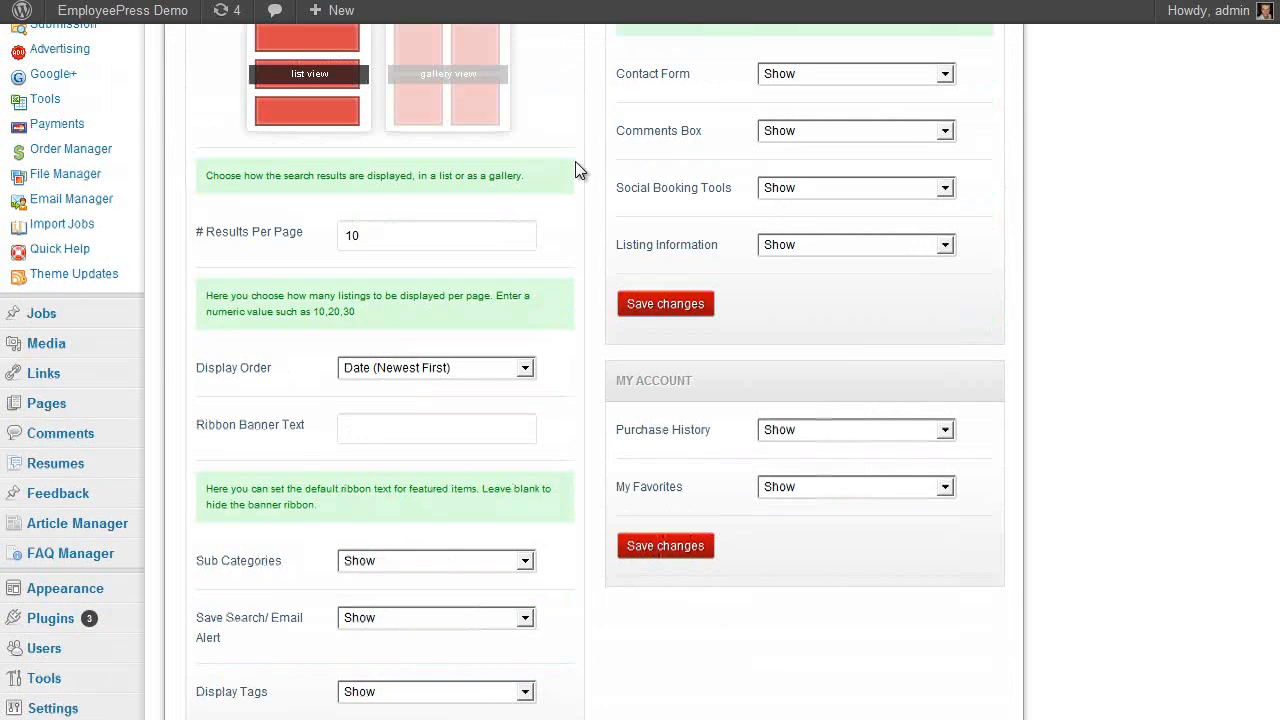
scroll(409, 337, up, 1)
scroll(1050, 240, up, 1)
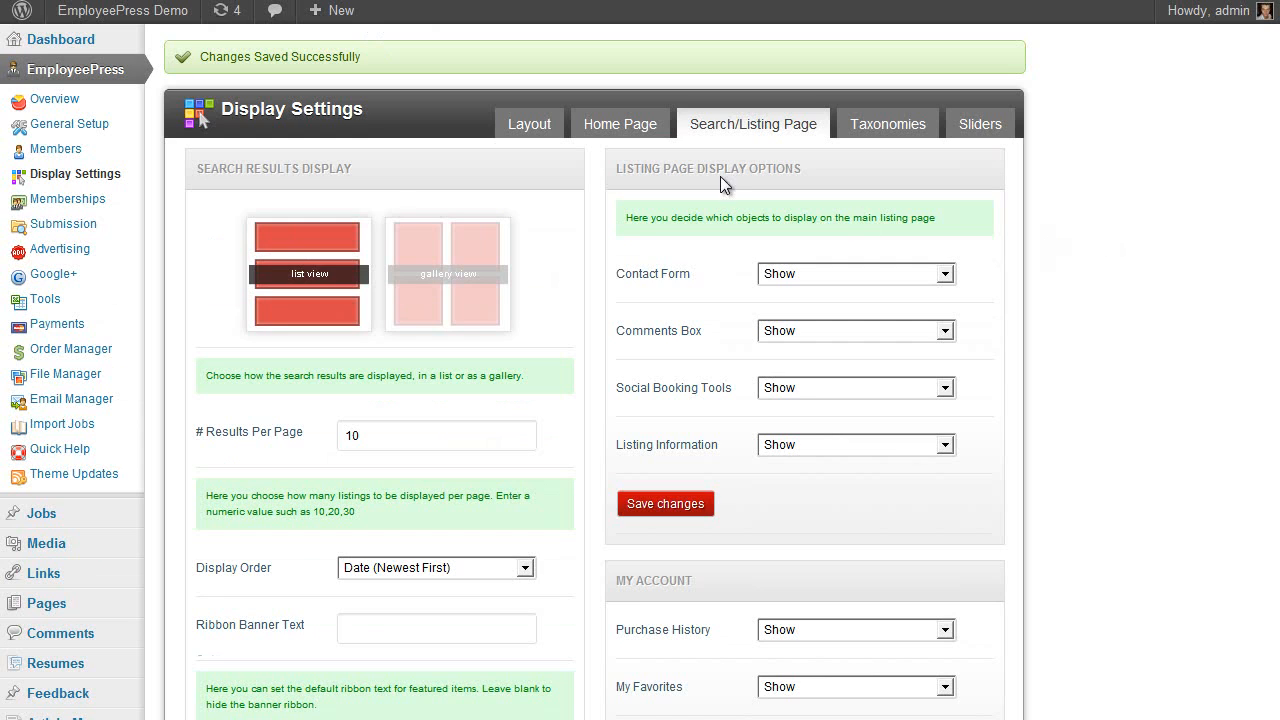
scroll(720, 176, down, 2)
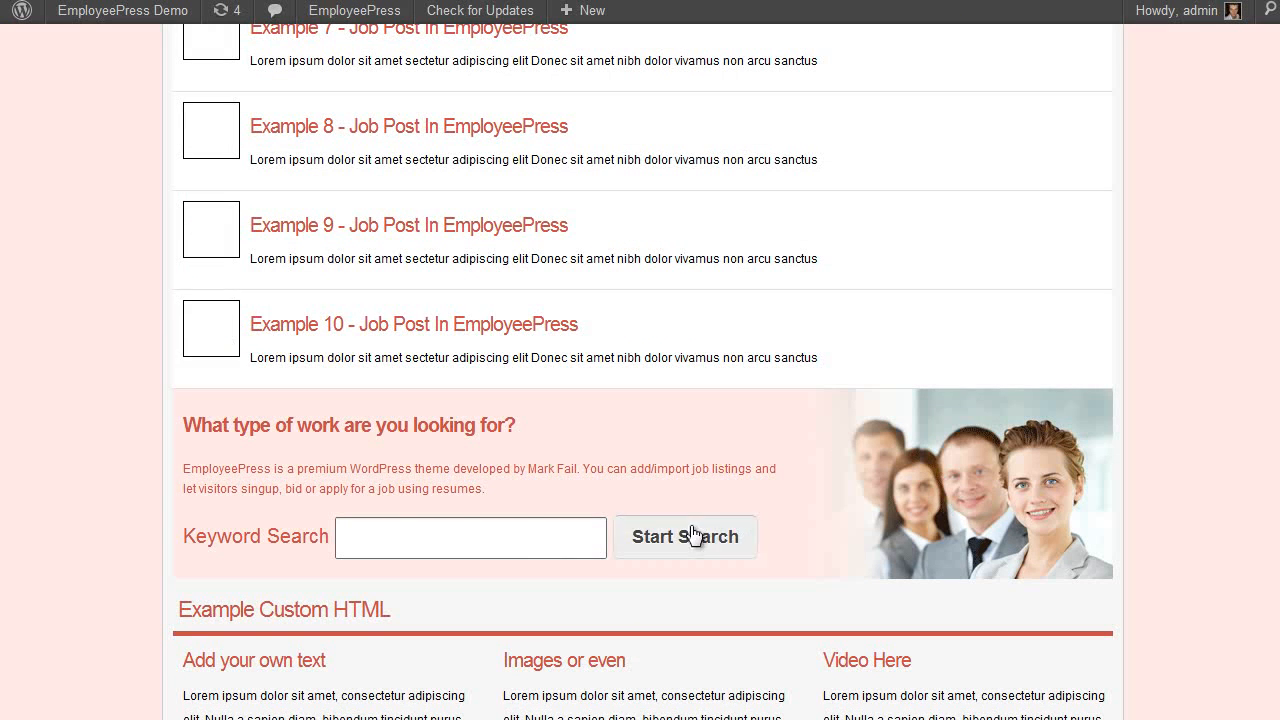
Preview a search on the live site, then bring up the Taxonomies settings
click(683, 537)
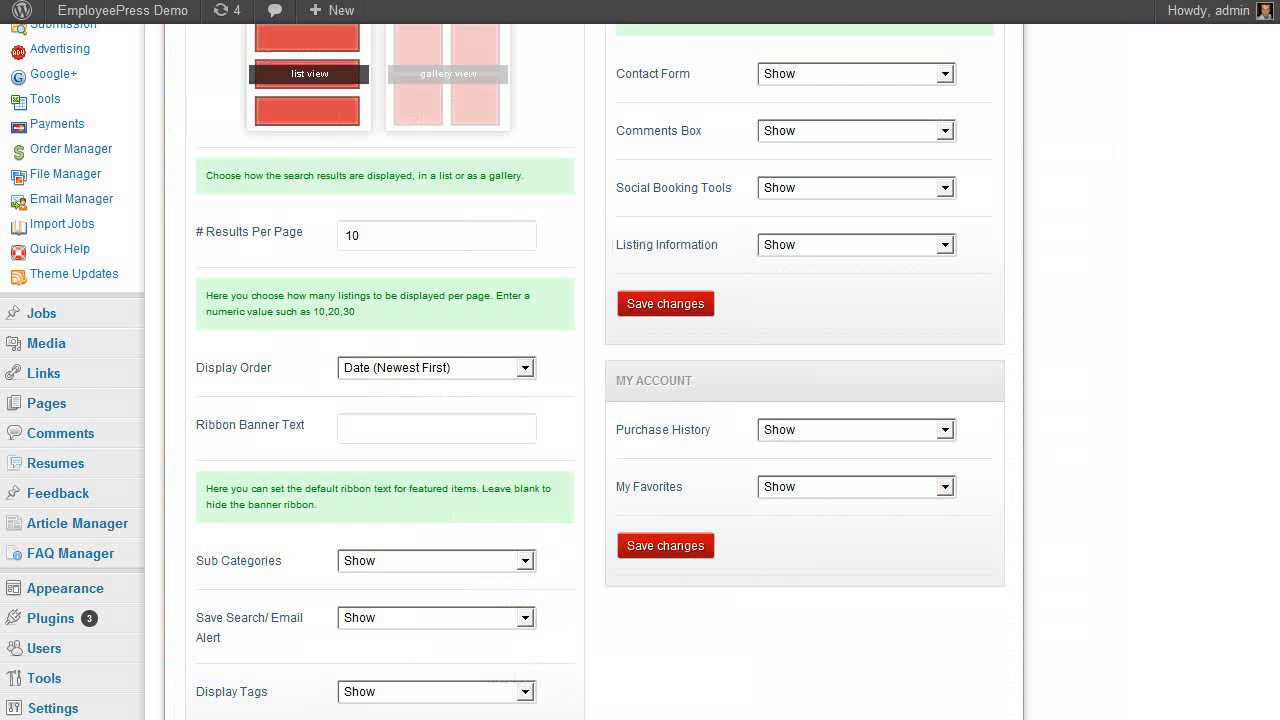
scroll(975, 250, up, 4)
click(888, 126)
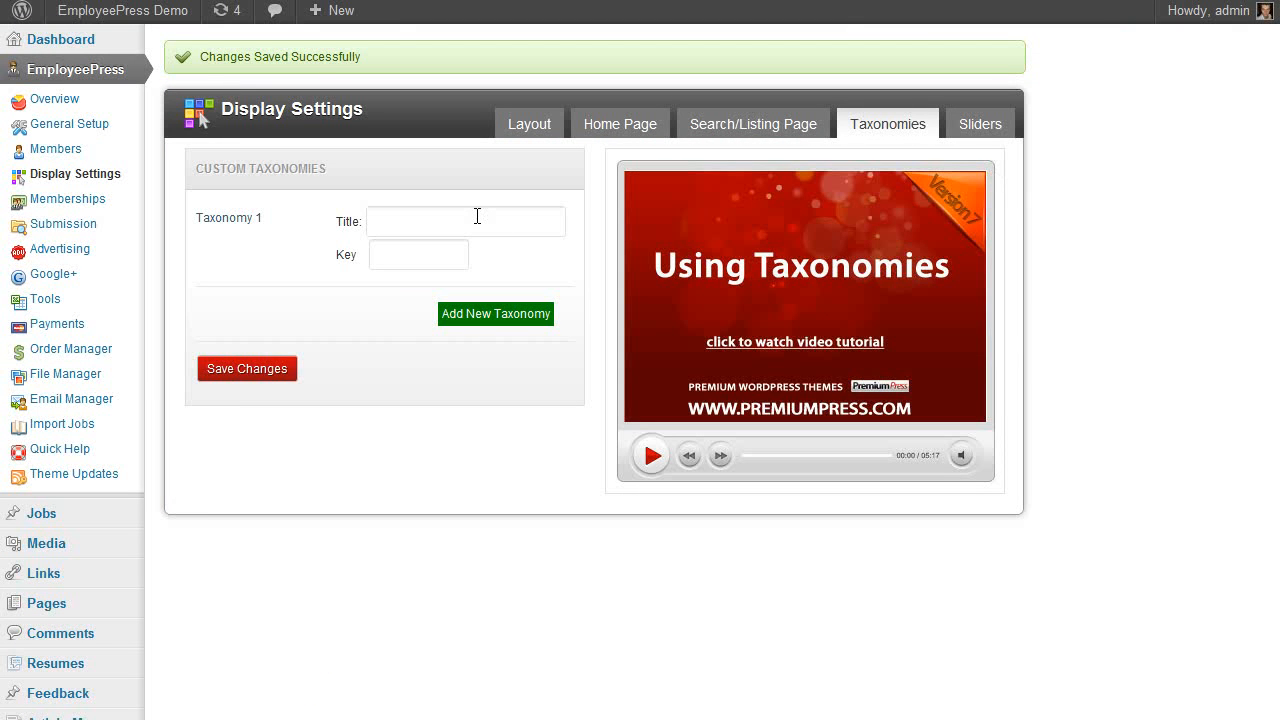
Look over the home page slider options, including the 695×265 slider and Display Text
click(980, 124)
scroll(1045, 167, down, 1)
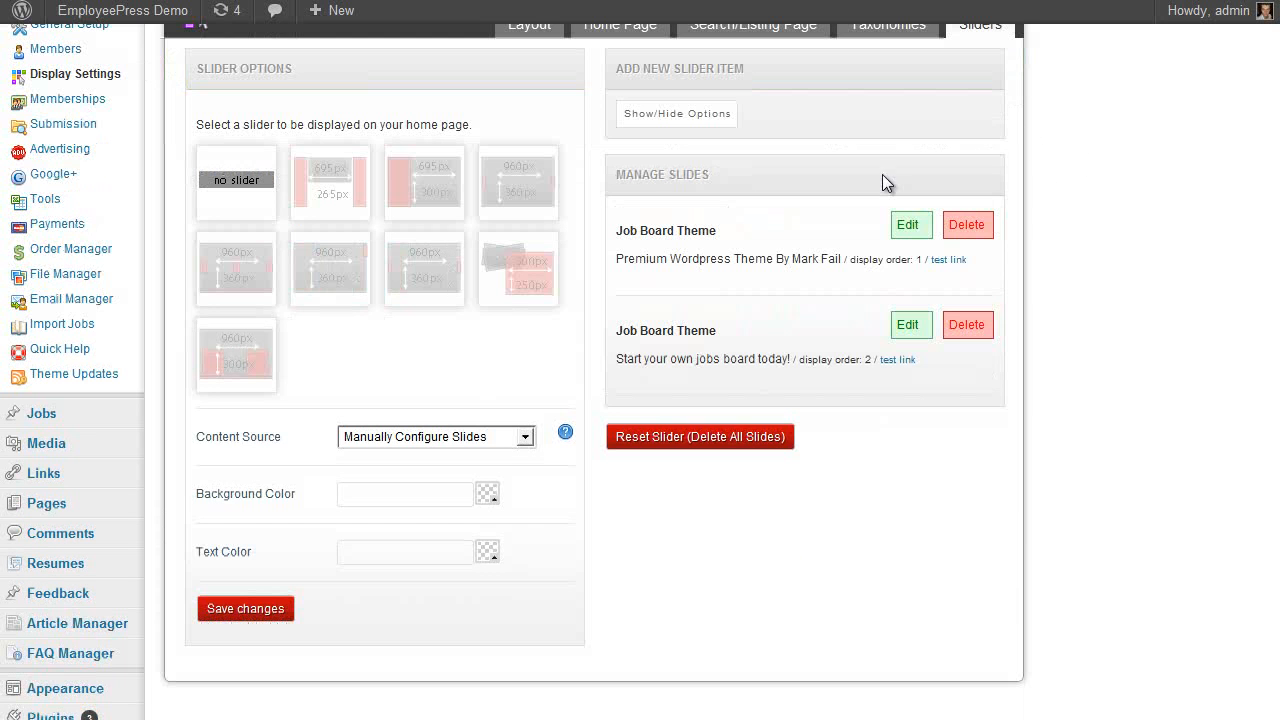
scroll(790, 306, up, 1)
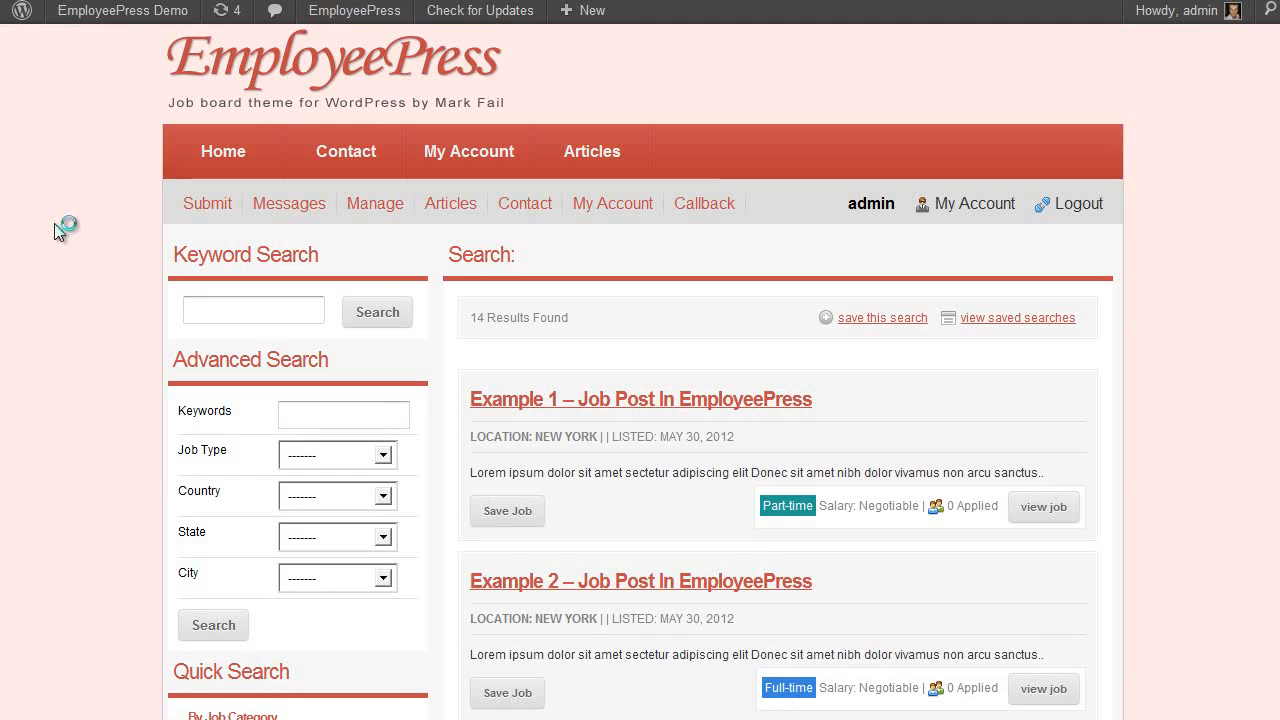
scroll(92, 217, down, 10)
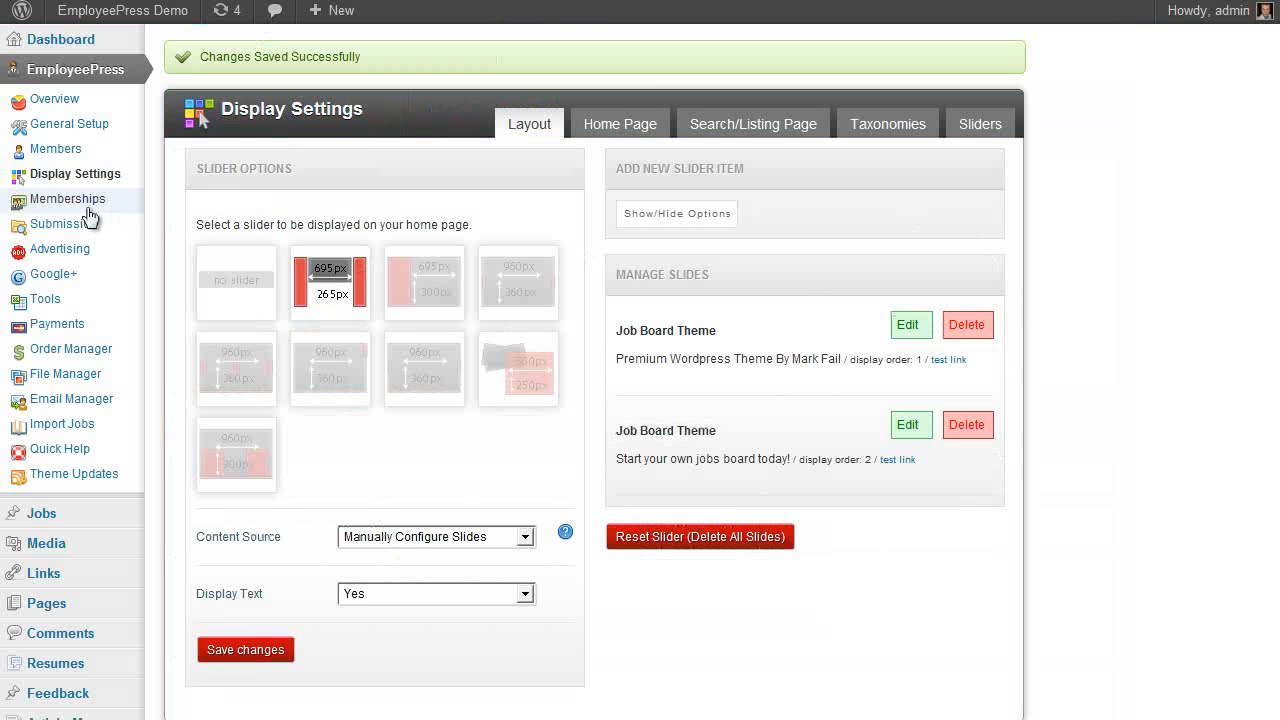
Open the Memberships settings in the EmployeePress sidebar
click(90, 217)
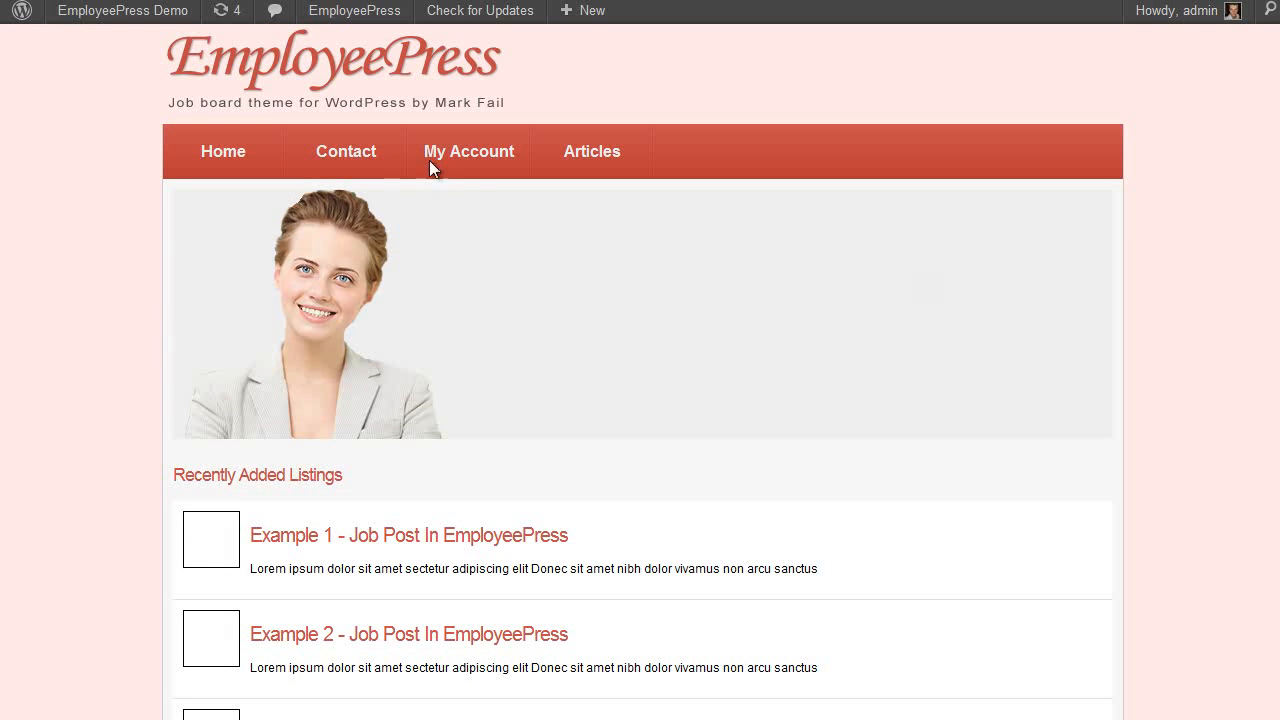
Preview the front-end My Account > Create New Job listing form
click(480, 169)
scroll(1176, 333, down, 4)
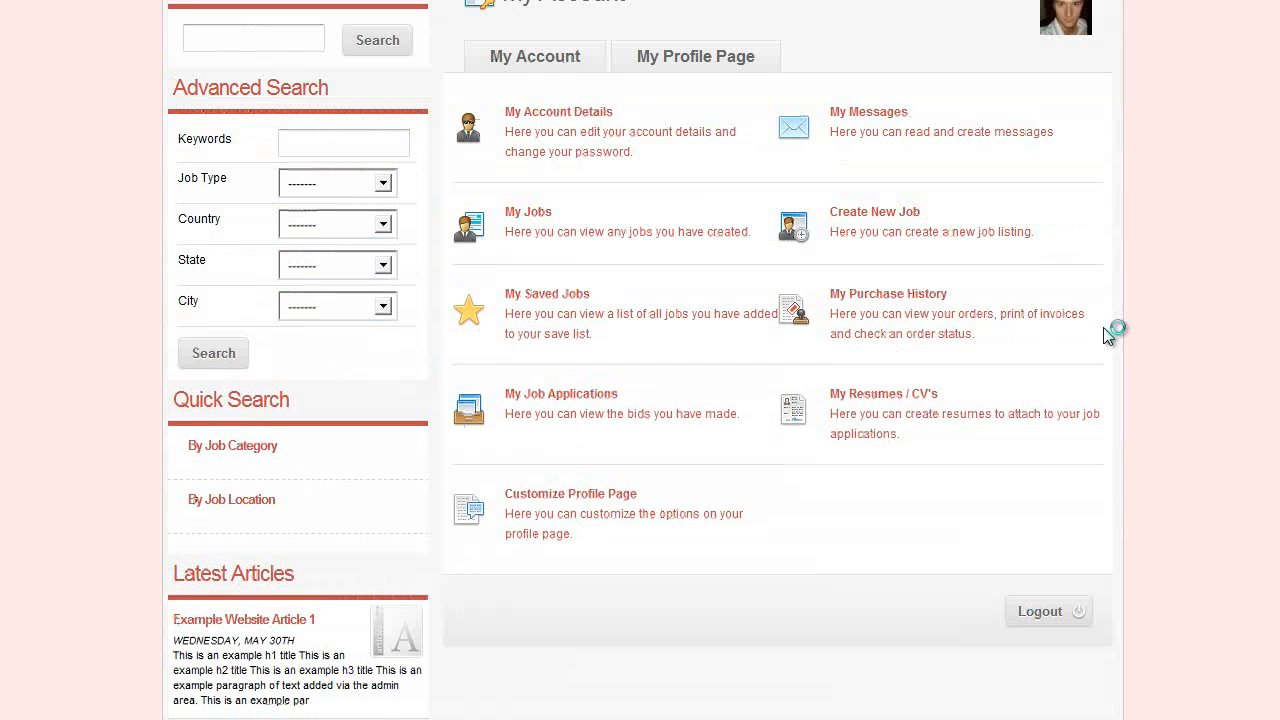
click(880, 220)
scroll(675, 168, down, 3)
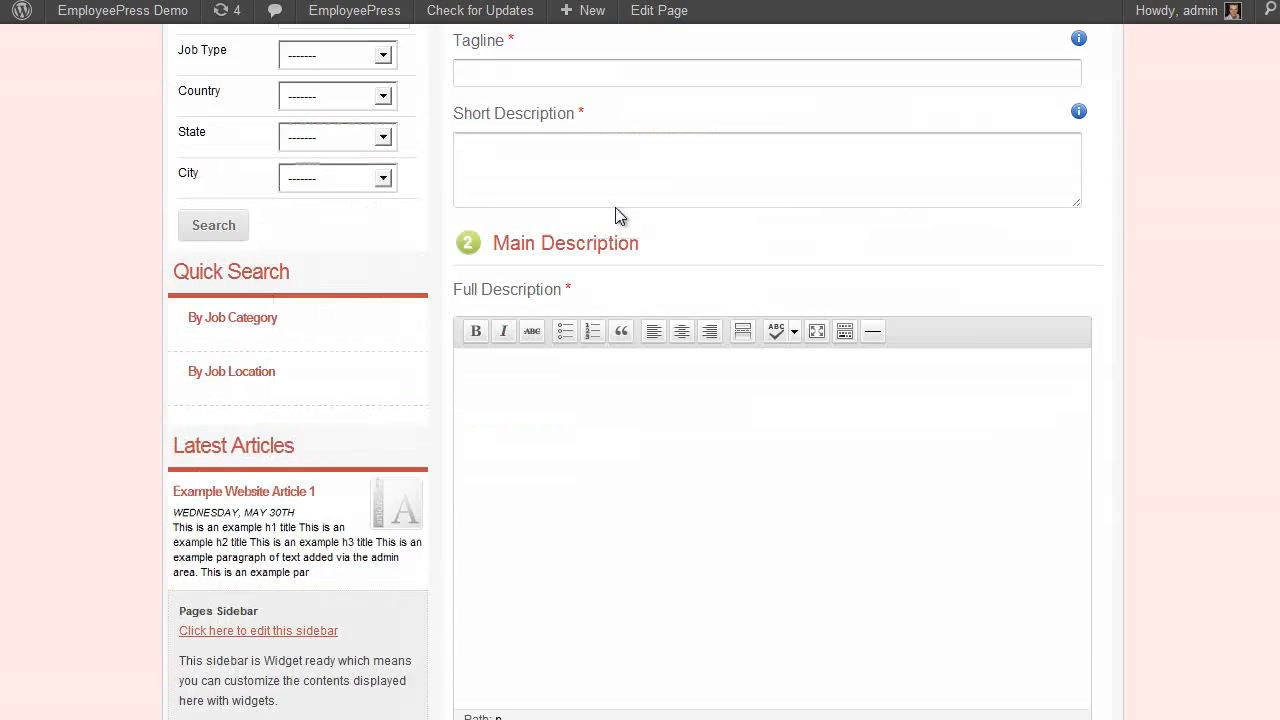
scroll(675, 168, down, 6)
right_click(987, 430)
key(Escape)
scroll(674, 181, up, 6)
scroll(760, 258, up, 2)
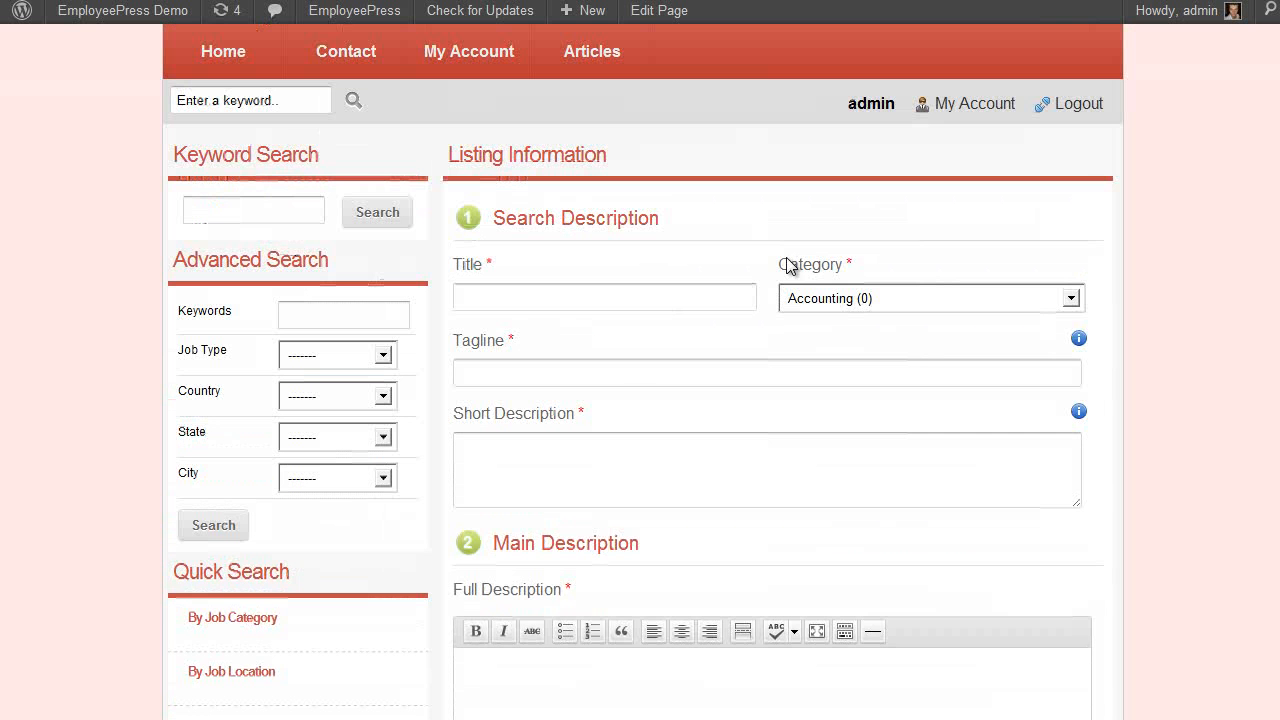
scroll(1000, 380, down, 3)
scroll(784, 310, up, 4)
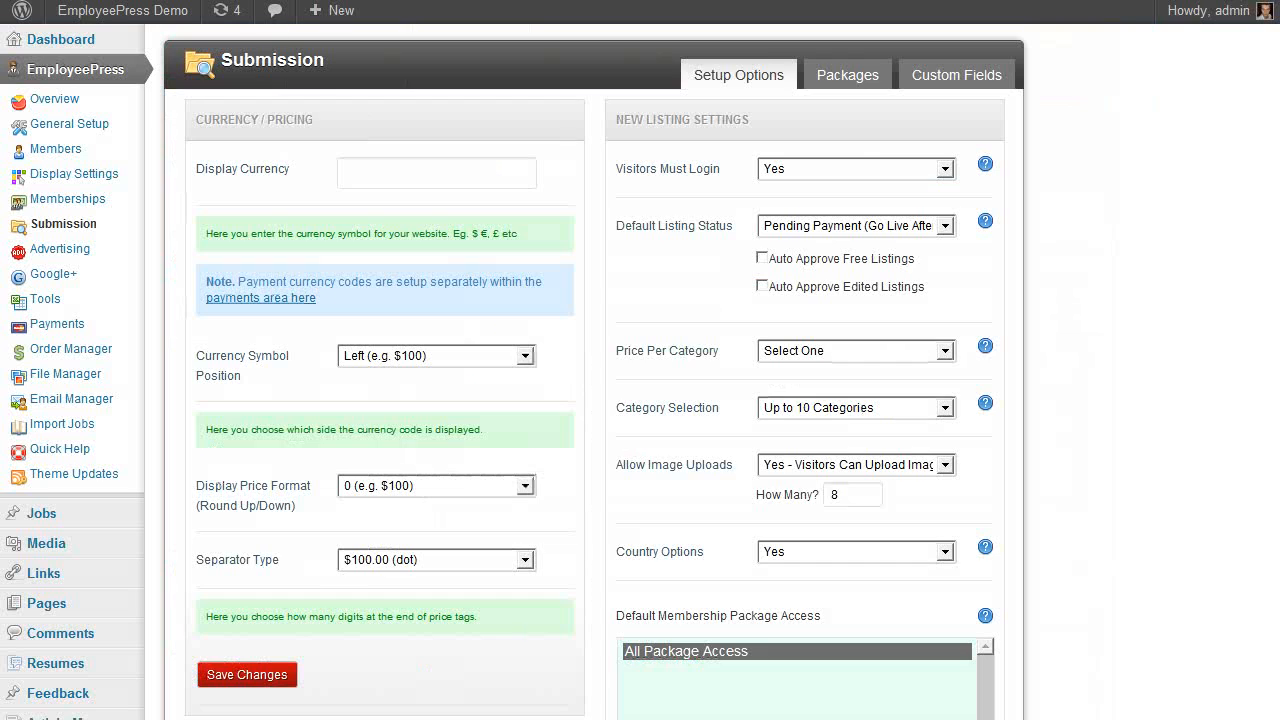
Tick Enable Packages under Submission > Packages and save the setting
click(852, 87)
click(626, 159)
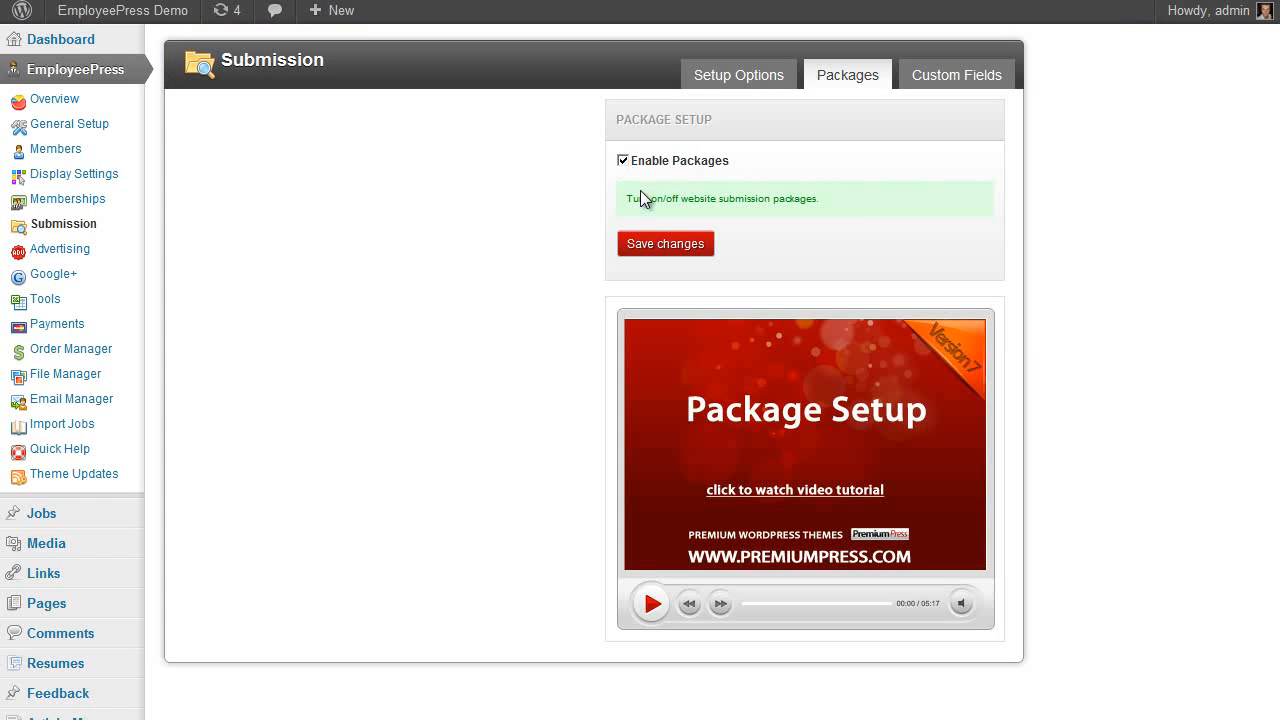
click(660, 250)
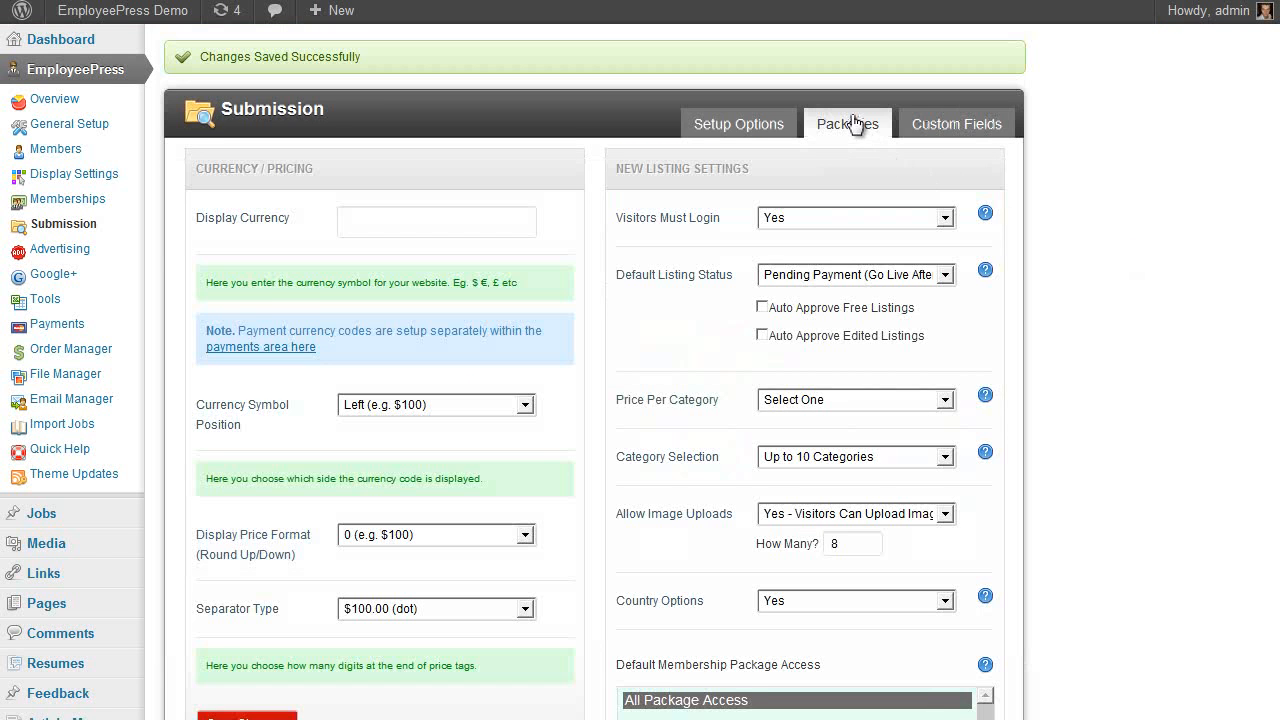
click(855, 124)
scroll(533, 275, down, 4)
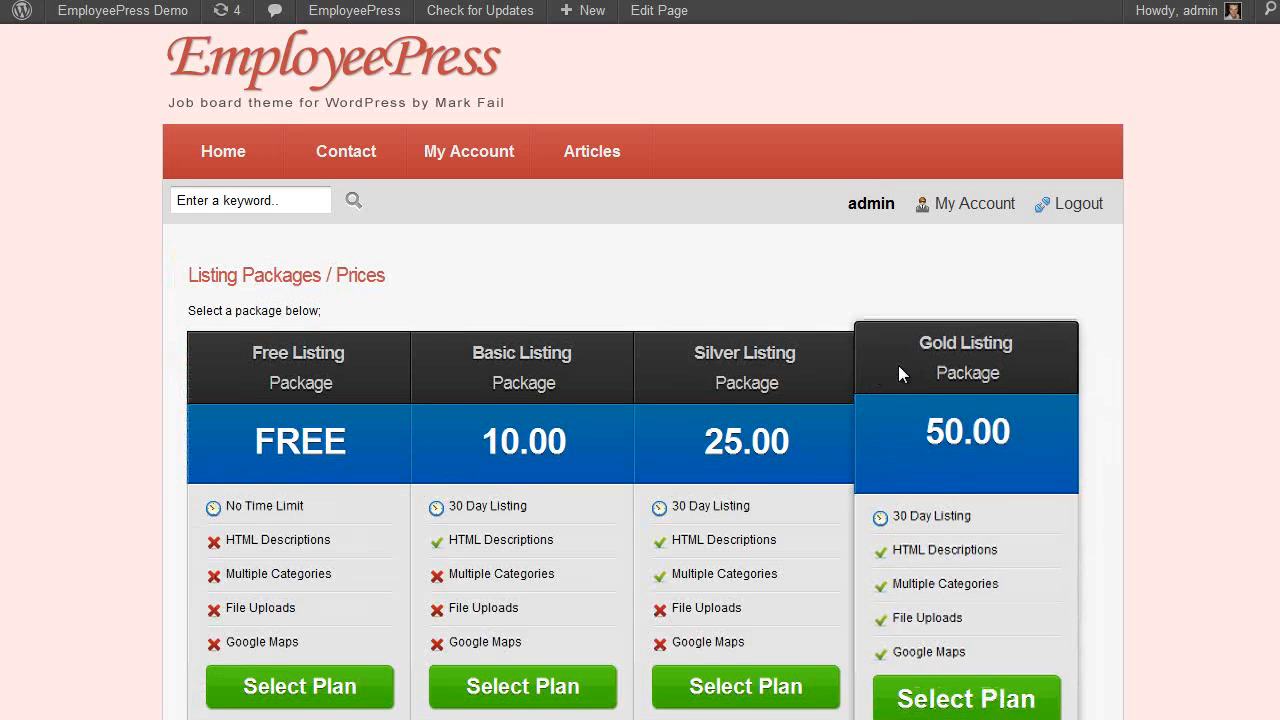
Scroll through the Listing Packages / Prices page and the Free, Basic, Silver and Gold packages
scroll(1194, 391, down, 3)
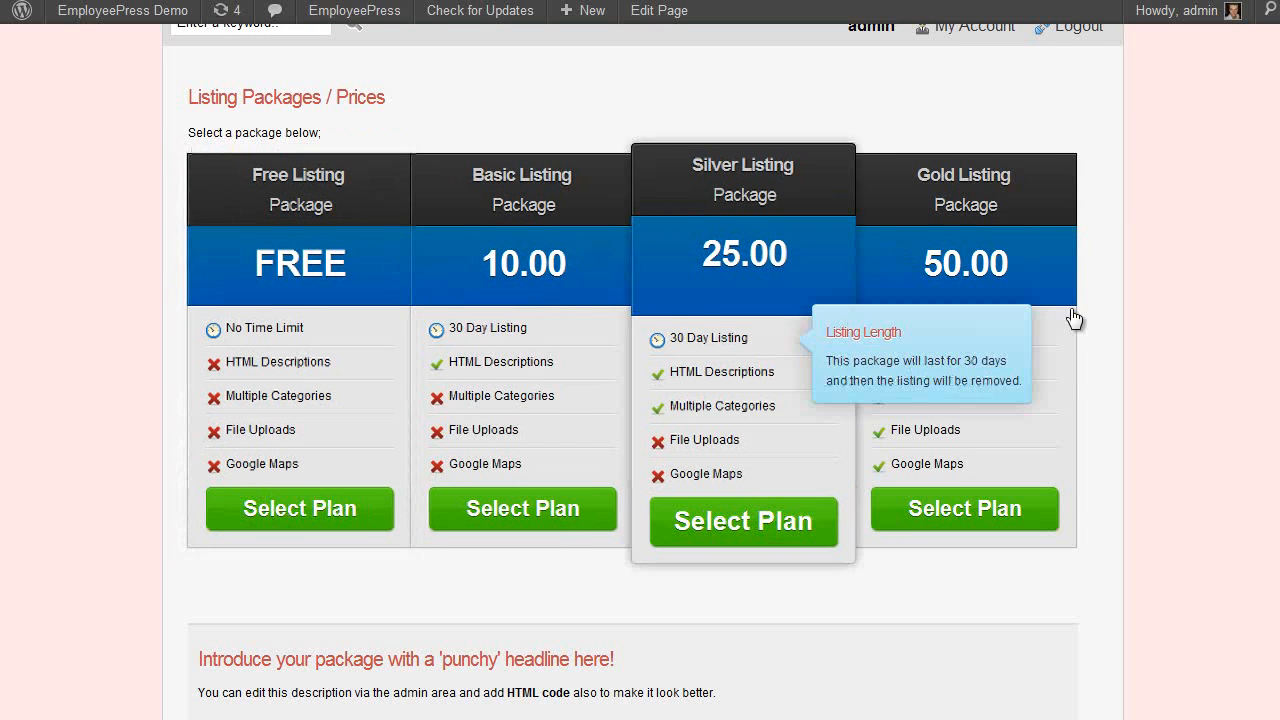
scroll(1139, 317, up, 2)
scroll(1138, 318, down, 1)
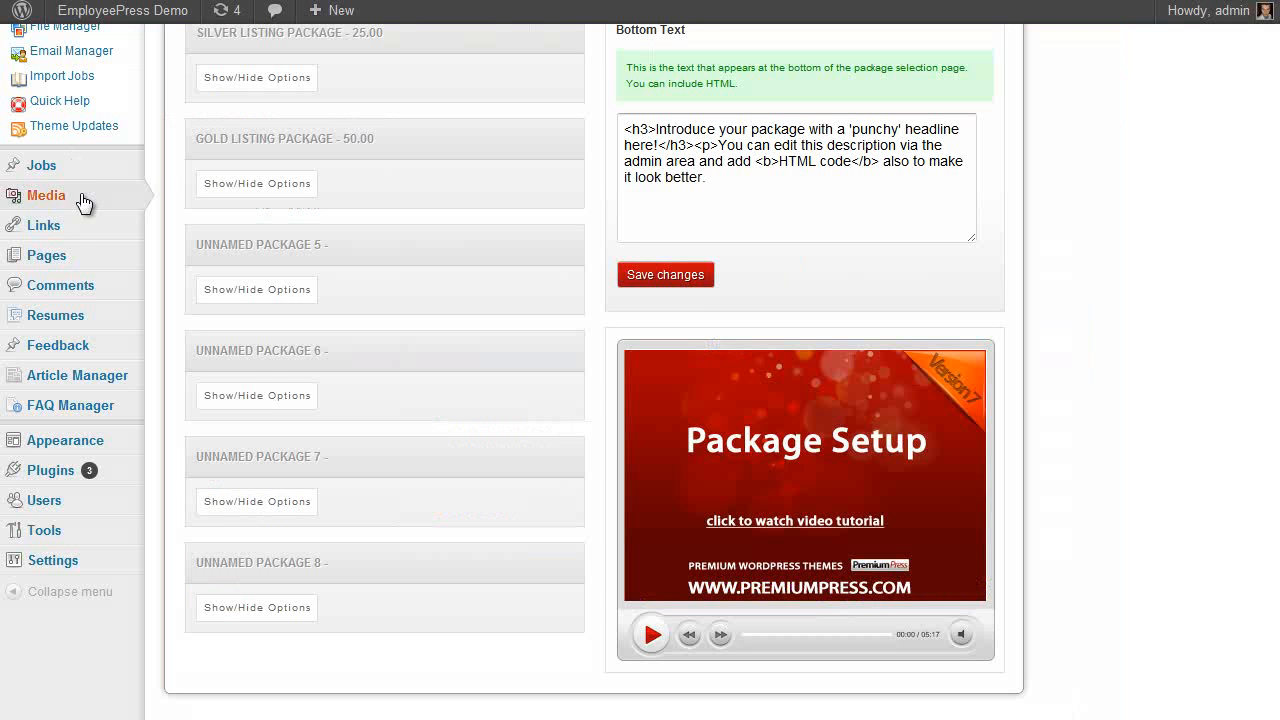
scroll(86, 205, up, 4)
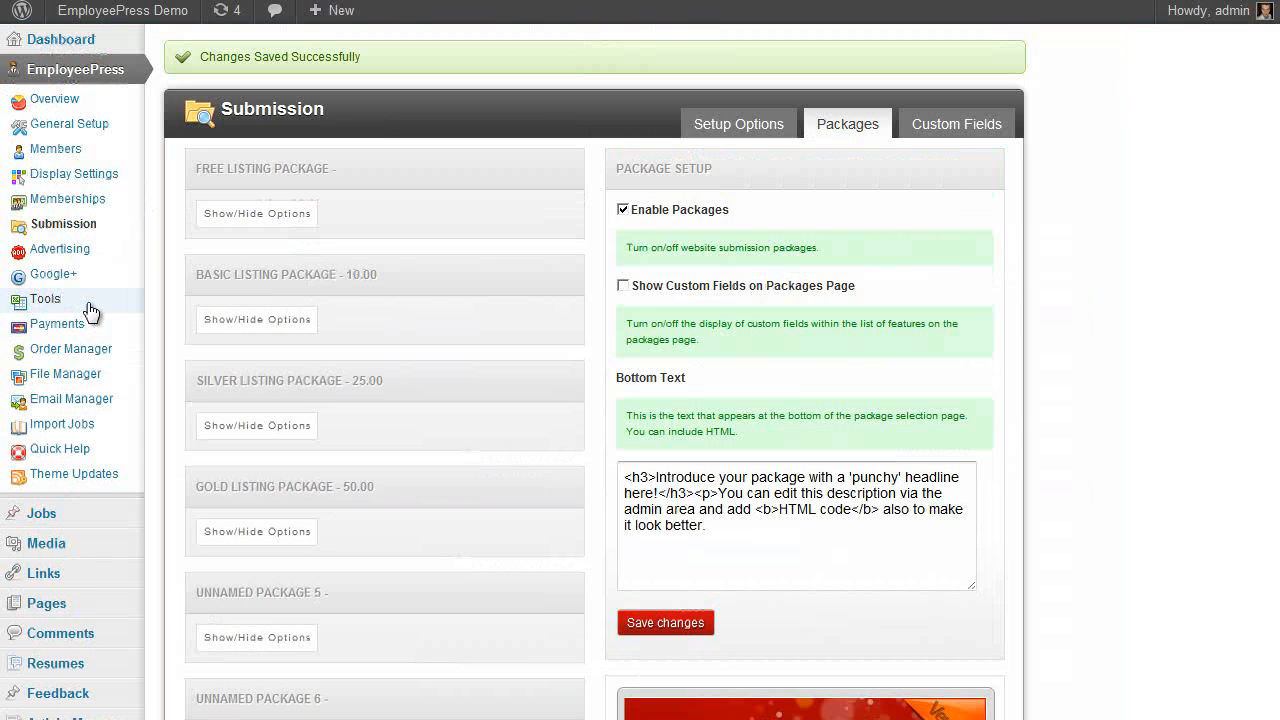
In submission package setup, rename the Free Listing package to 'Test'
click(78, 237)
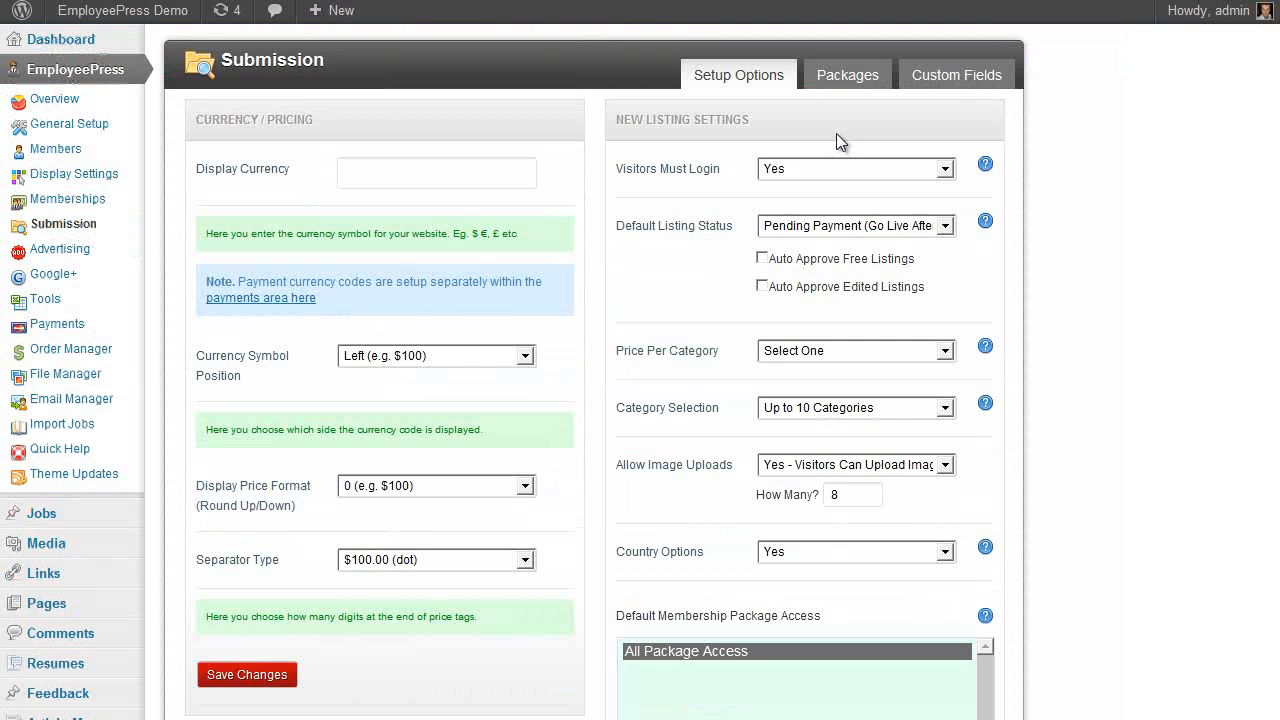
click(852, 76)
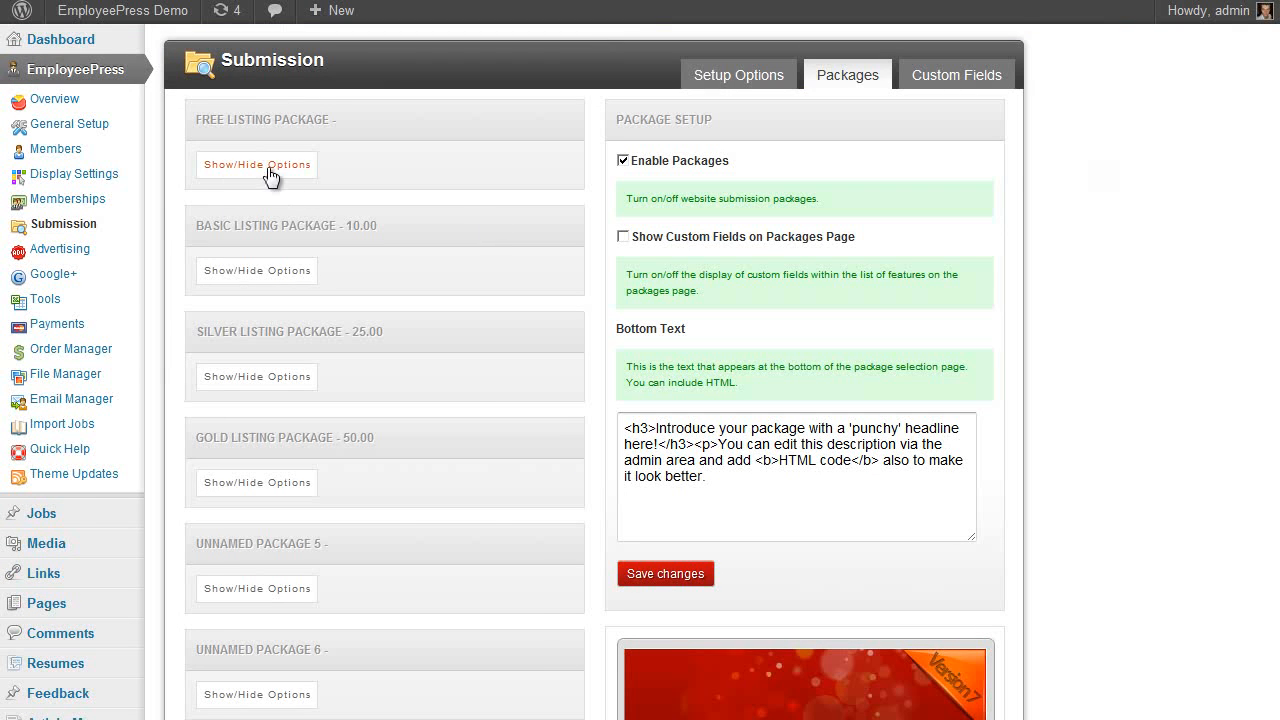
click(238, 165)
scroll(328, 226, down, 1)
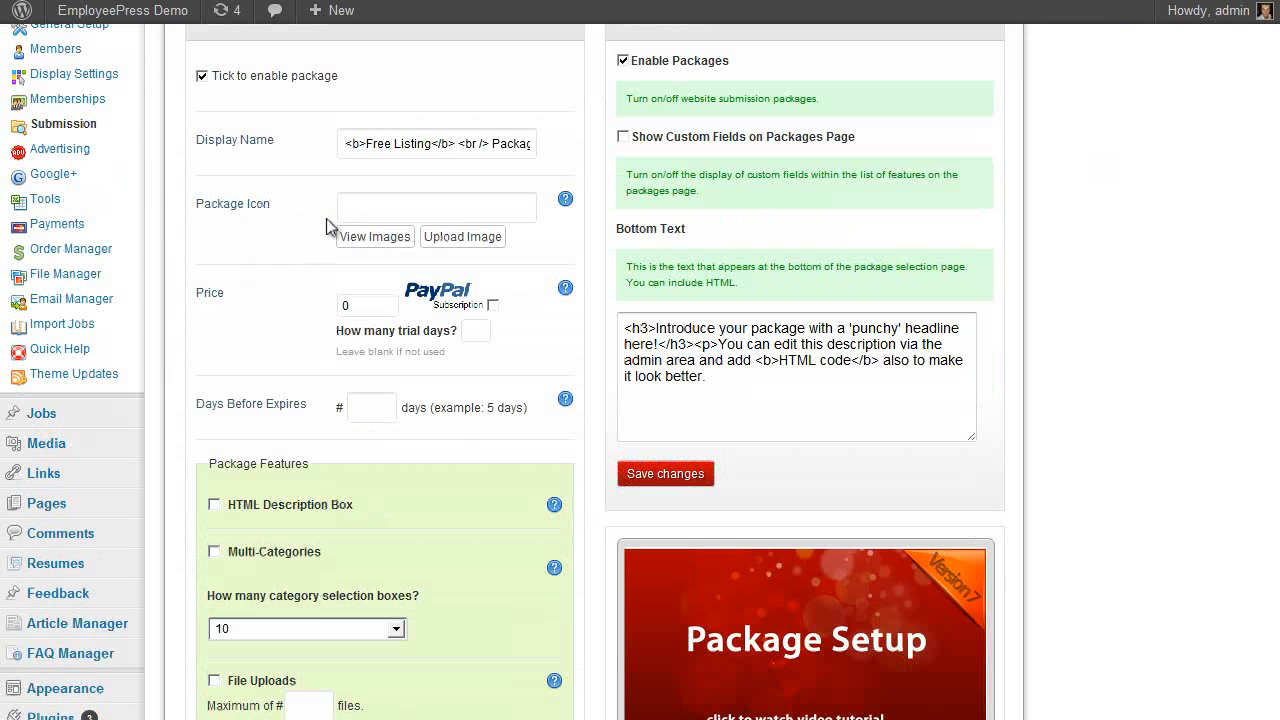
click(368, 144)
drag(429, 147, 367, 149)
text(Test)
key(Delete)
Enable HTML description, multi-categories, file uploads (max 10), Google Maps and featured listing, then save
click(426, 208)
scroll(343, 205, down, 2)
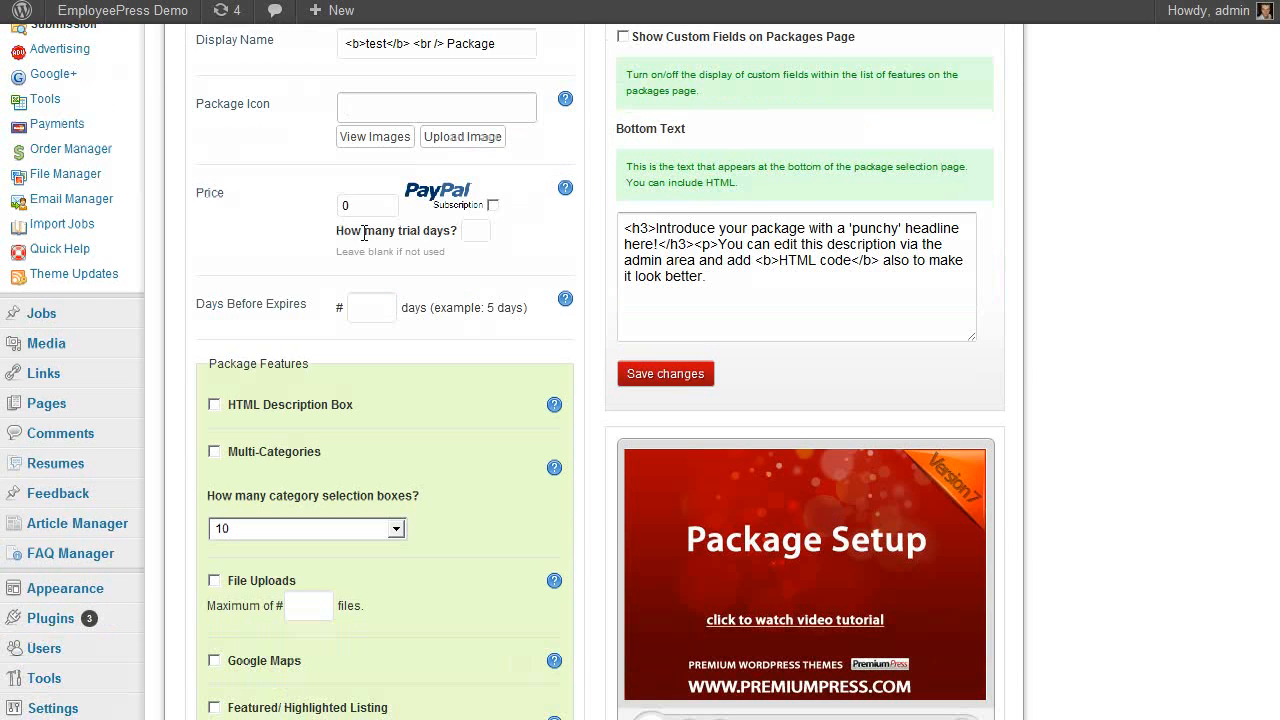
click(341, 205)
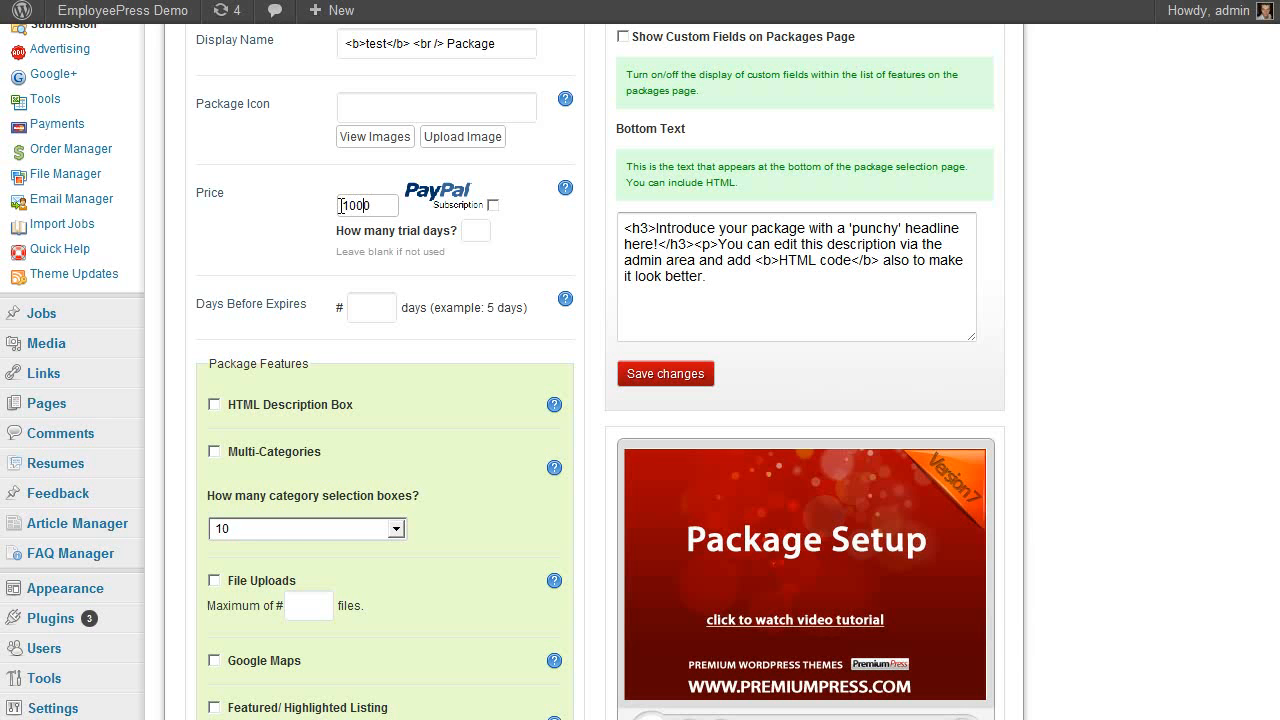
scroll(273, 210, down, 4)
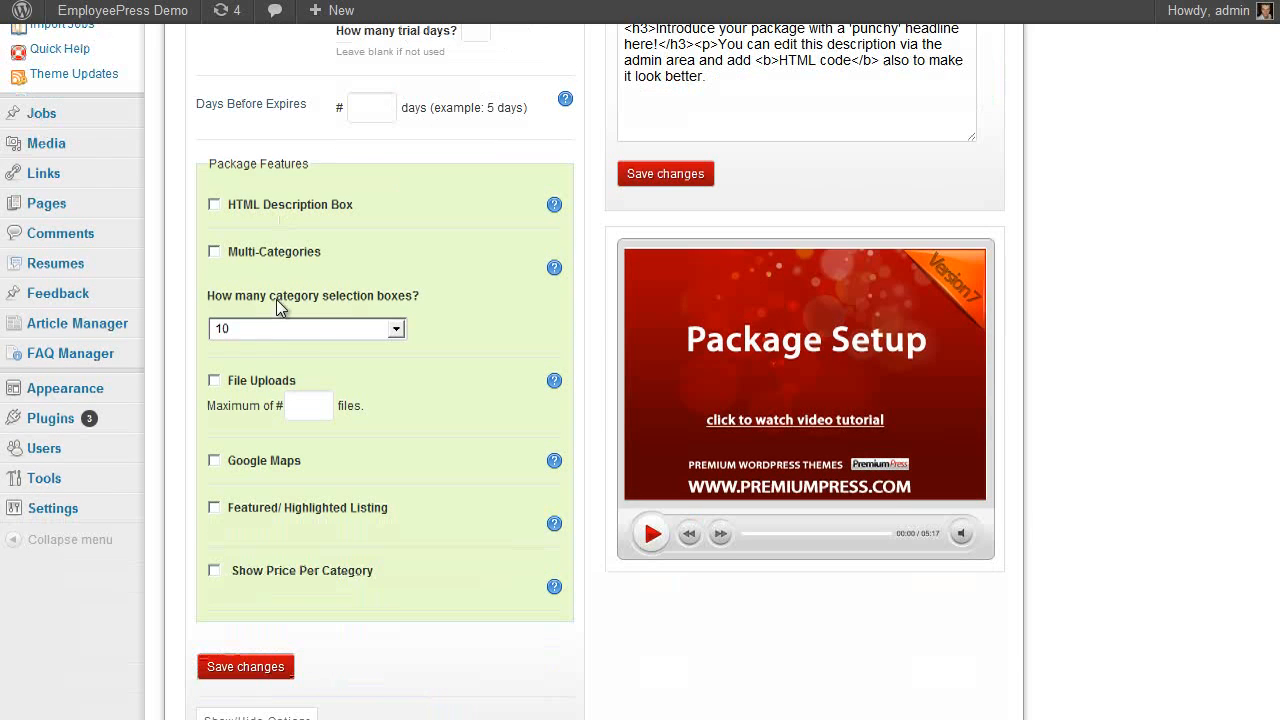
click(214, 204)
click(214, 251)
click(214, 380)
click(214, 460)
click(214, 507)
click(312, 405)
text(10)
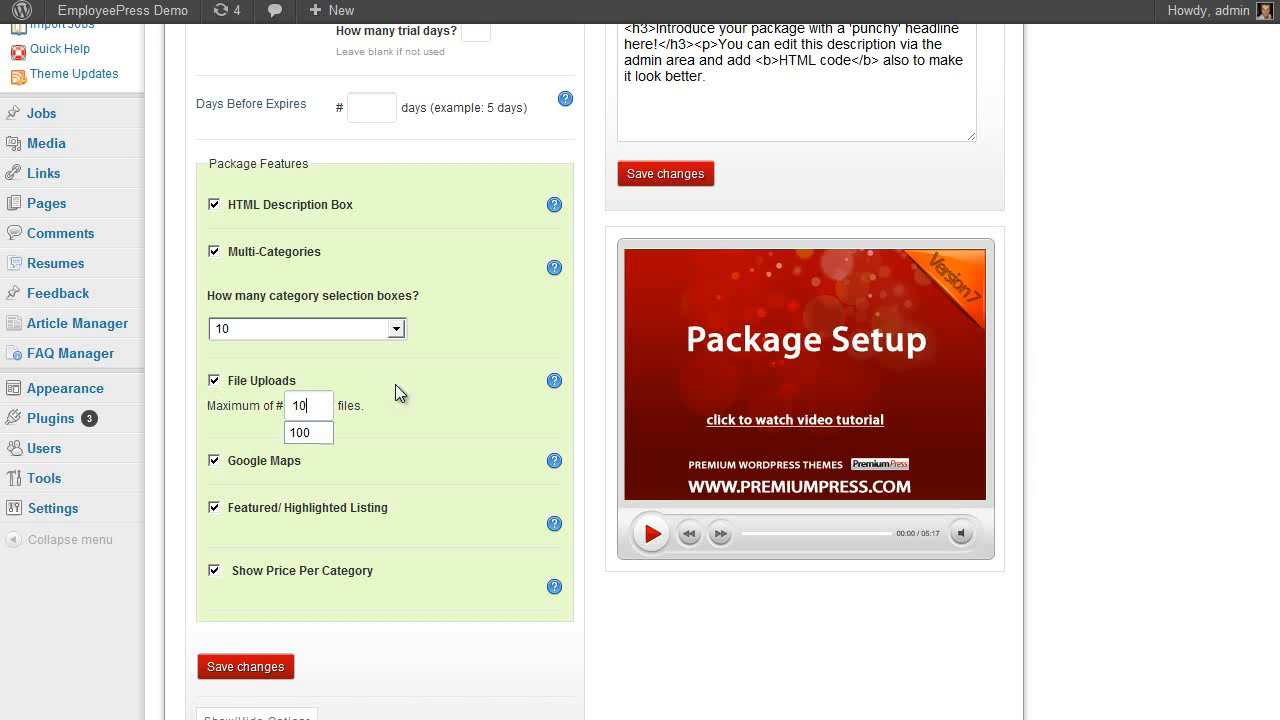
click(250, 667)
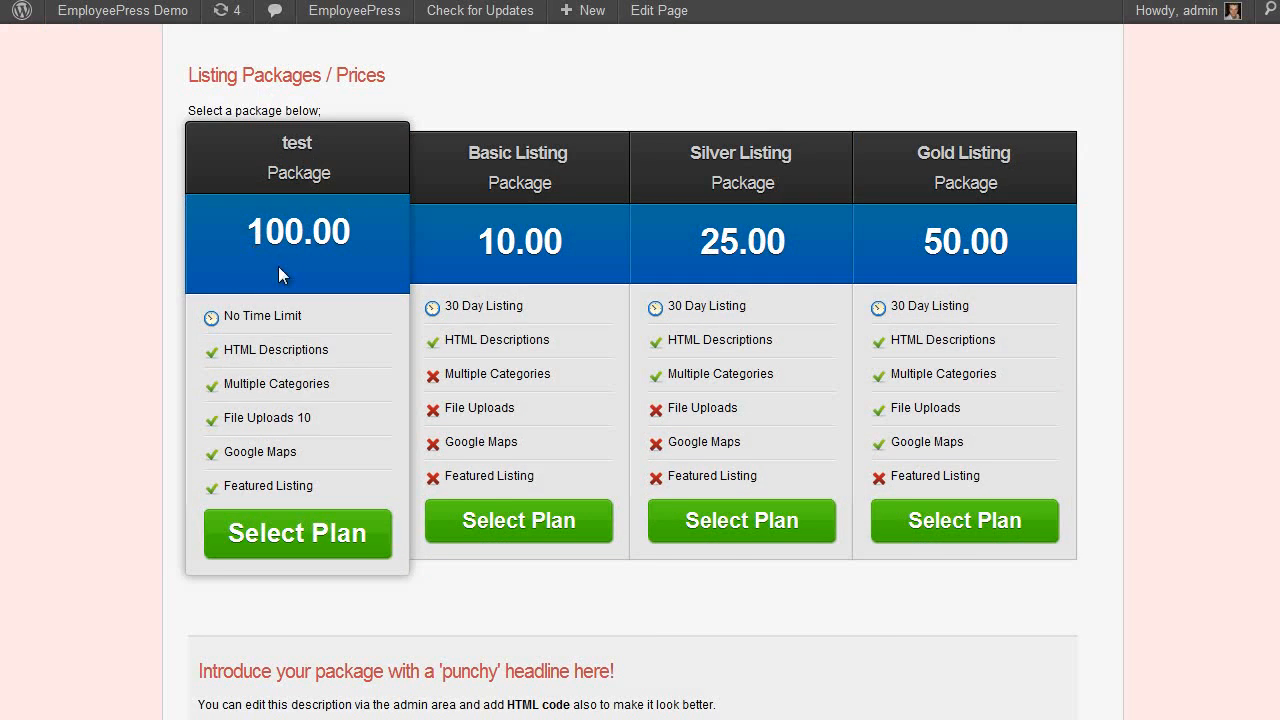
On the live packages page, select the plan for the test package
scroll(240, 280, up, 2)
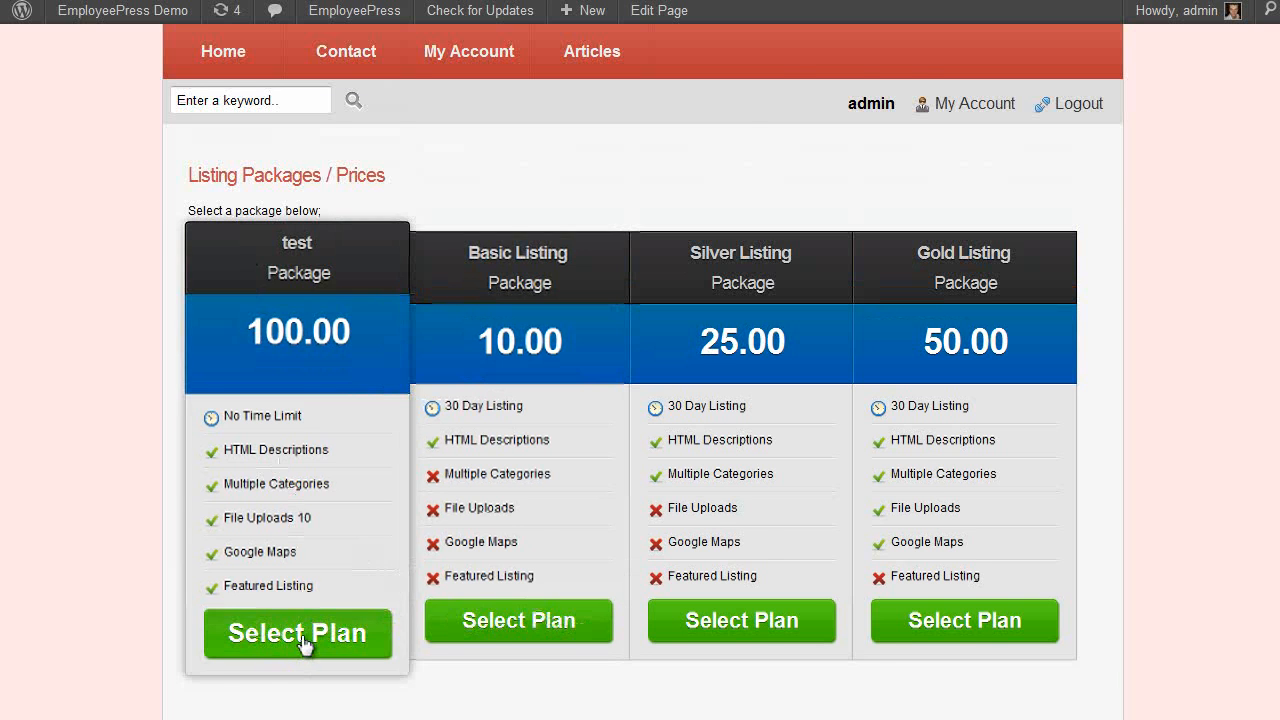
click(294, 643)
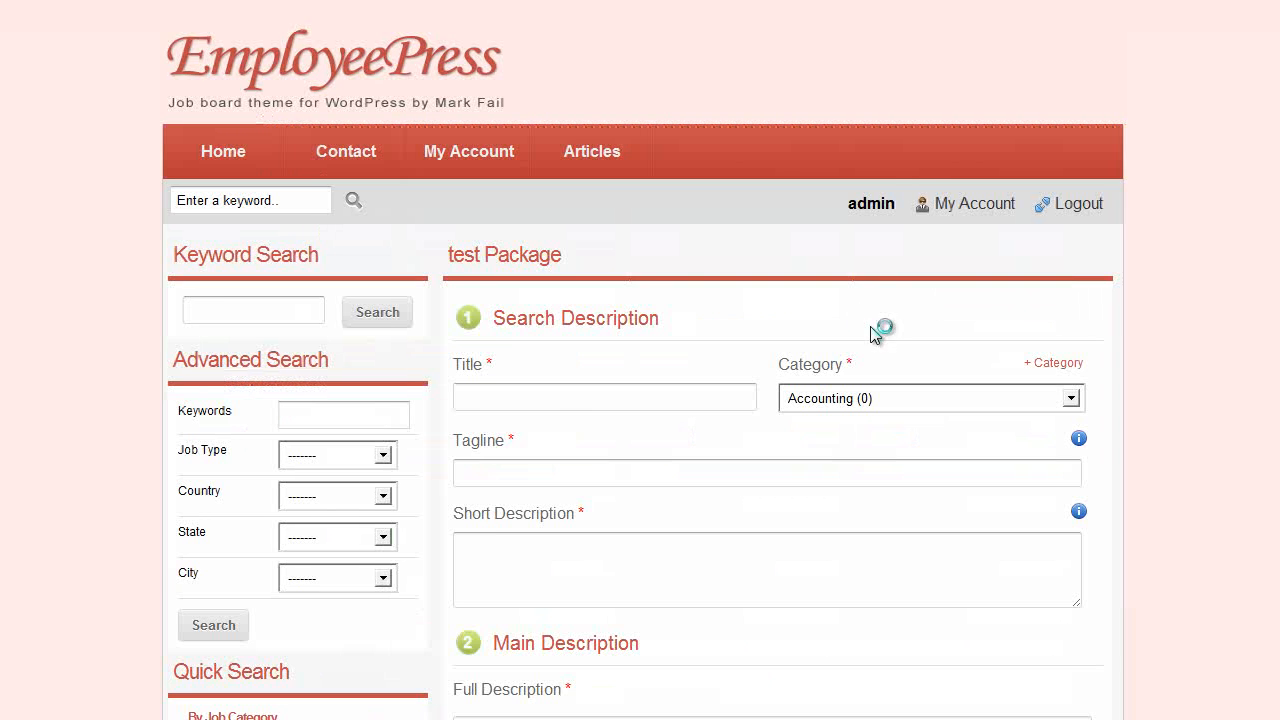
scroll(1122, 330, down, 2)
scroll(1141, 345, down, 20)
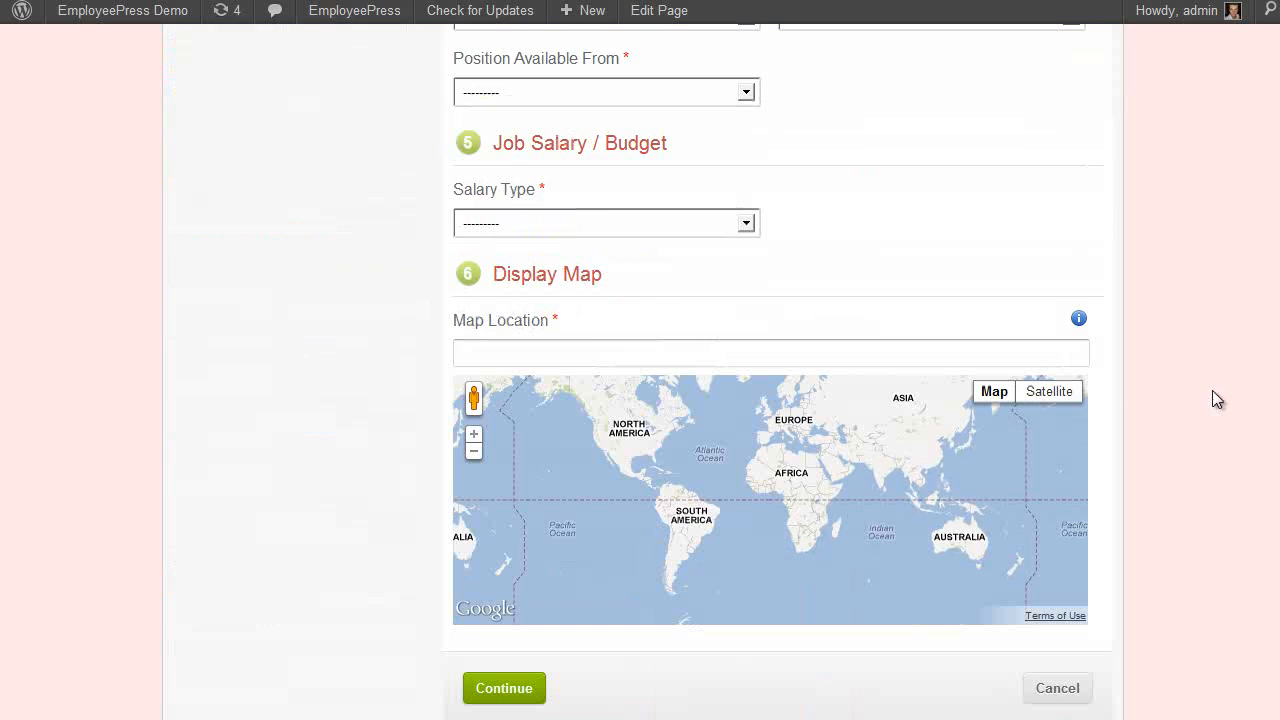
scroll(1212, 392, up, 20)
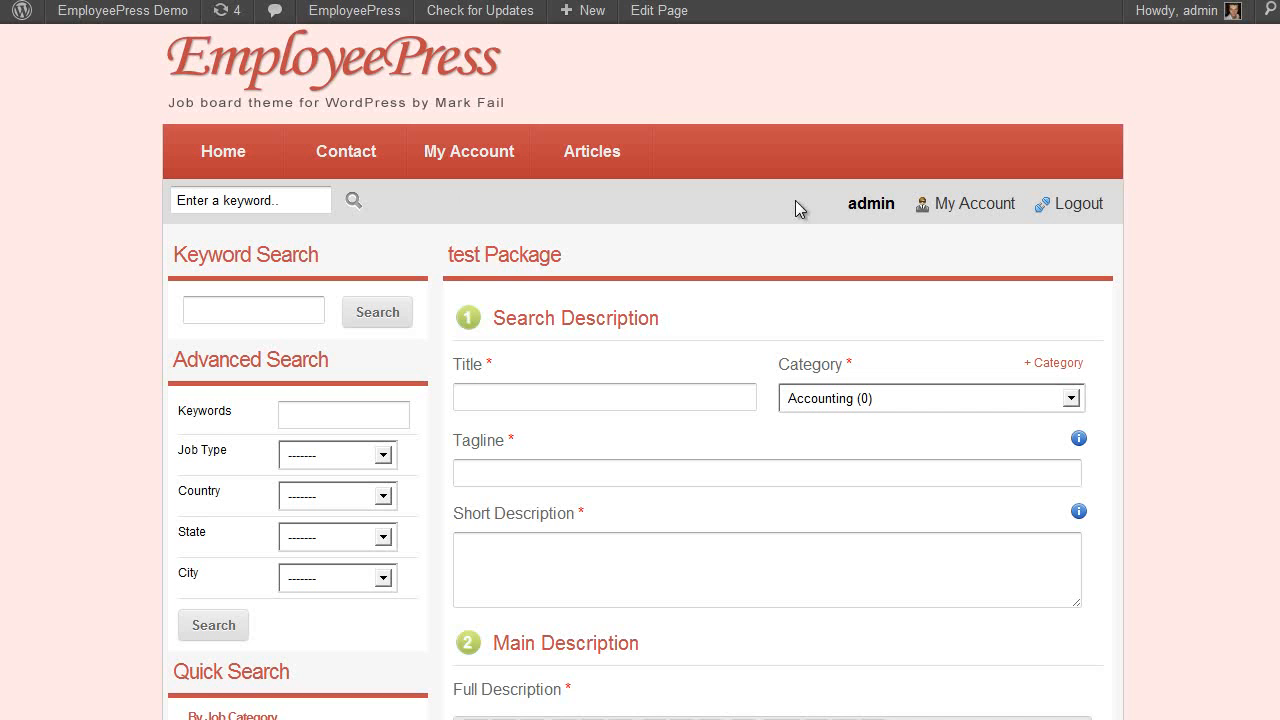
Open Create New Job from My Account, then go to EmployeePress Memberships settings
click(943, 203)
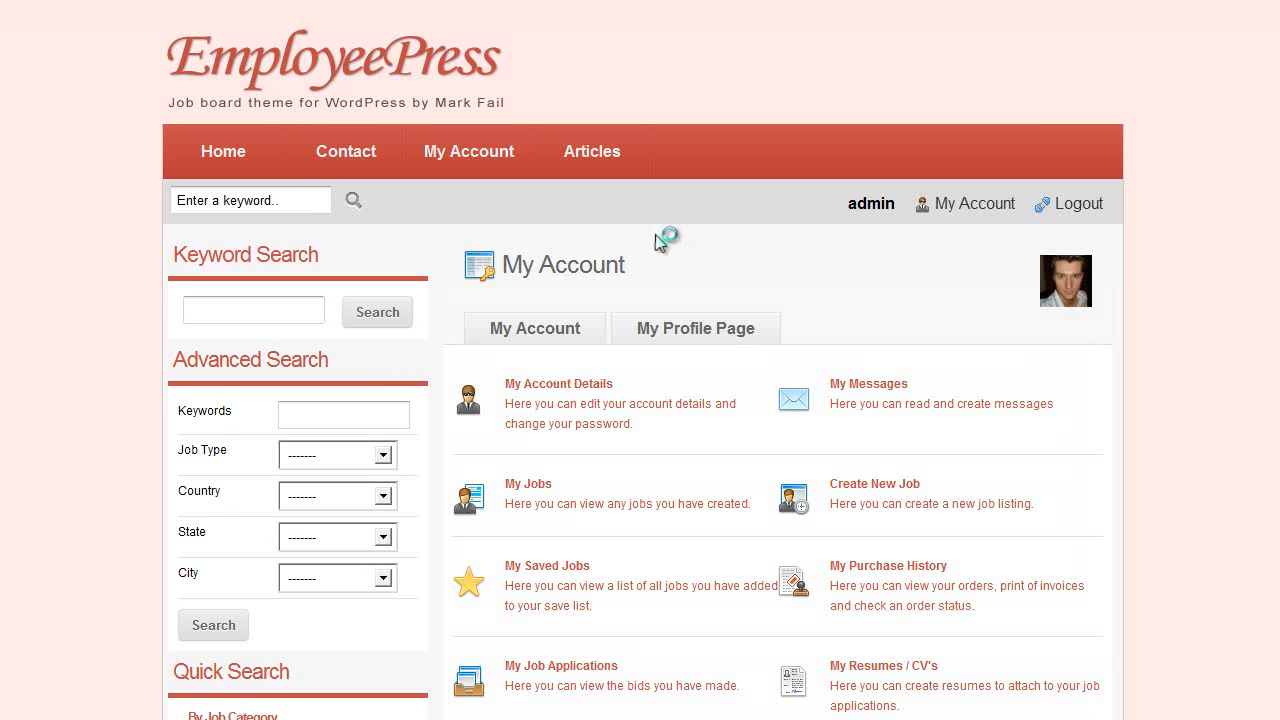
scroll(700, 400, down, 3)
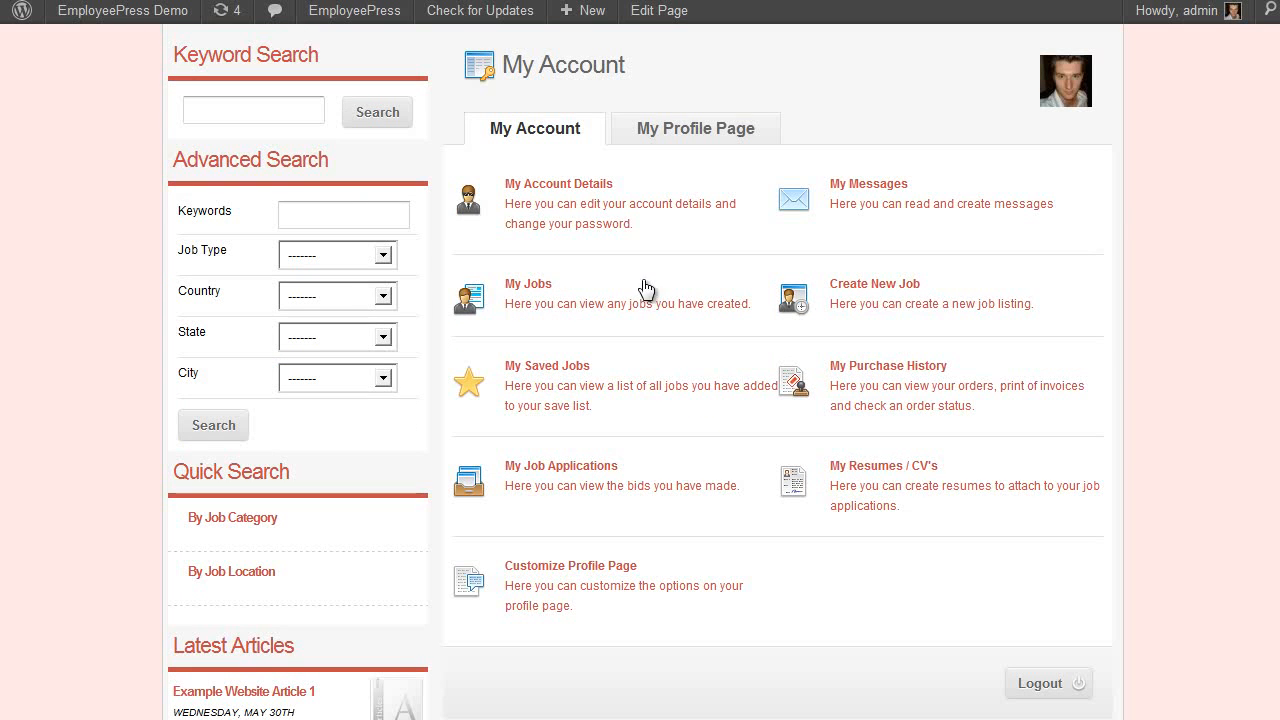
click(880, 306)
scroll(677, 306, down, 1)
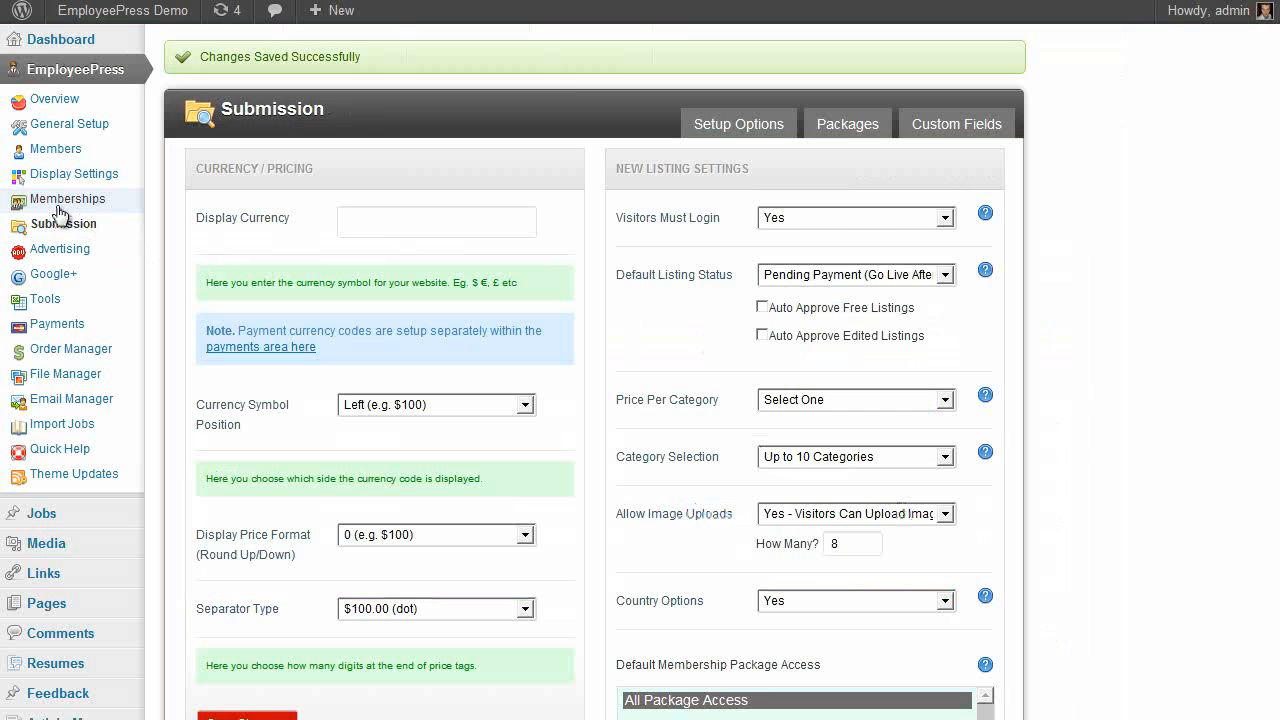
click(60, 199)
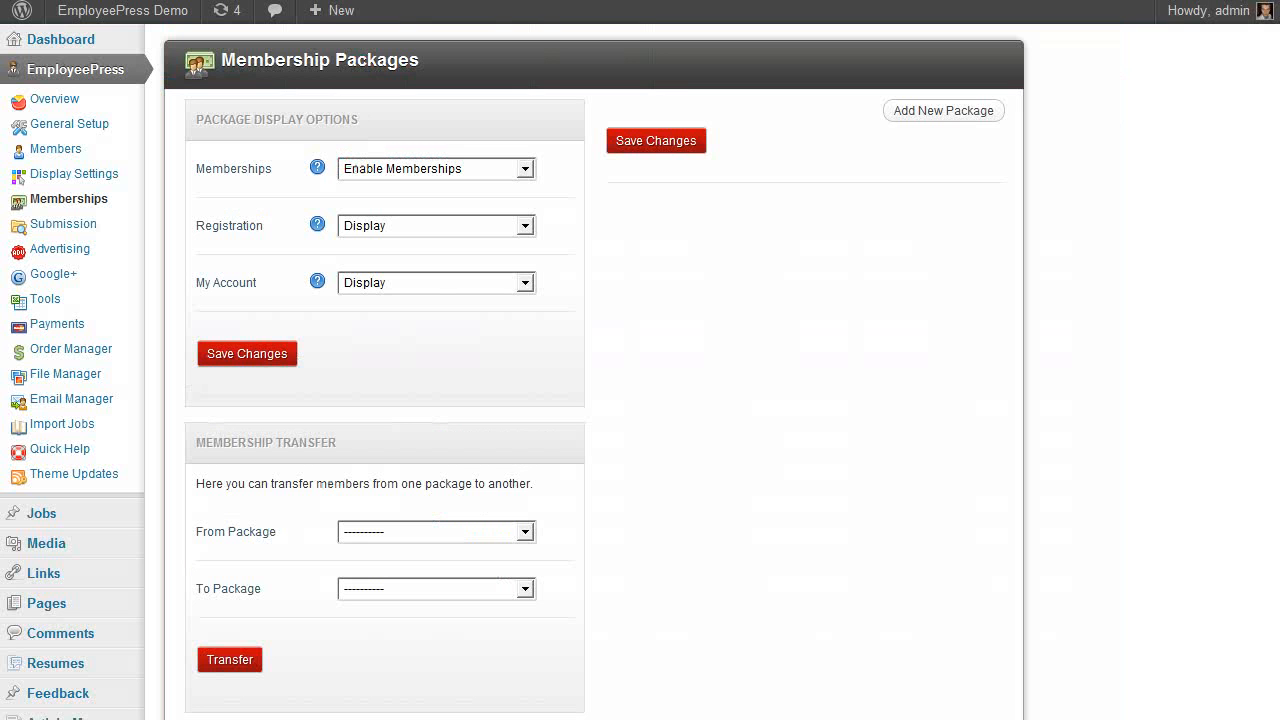
Add a new membership package named 'test membership' and save it
click(912, 112)
click(864, 147)
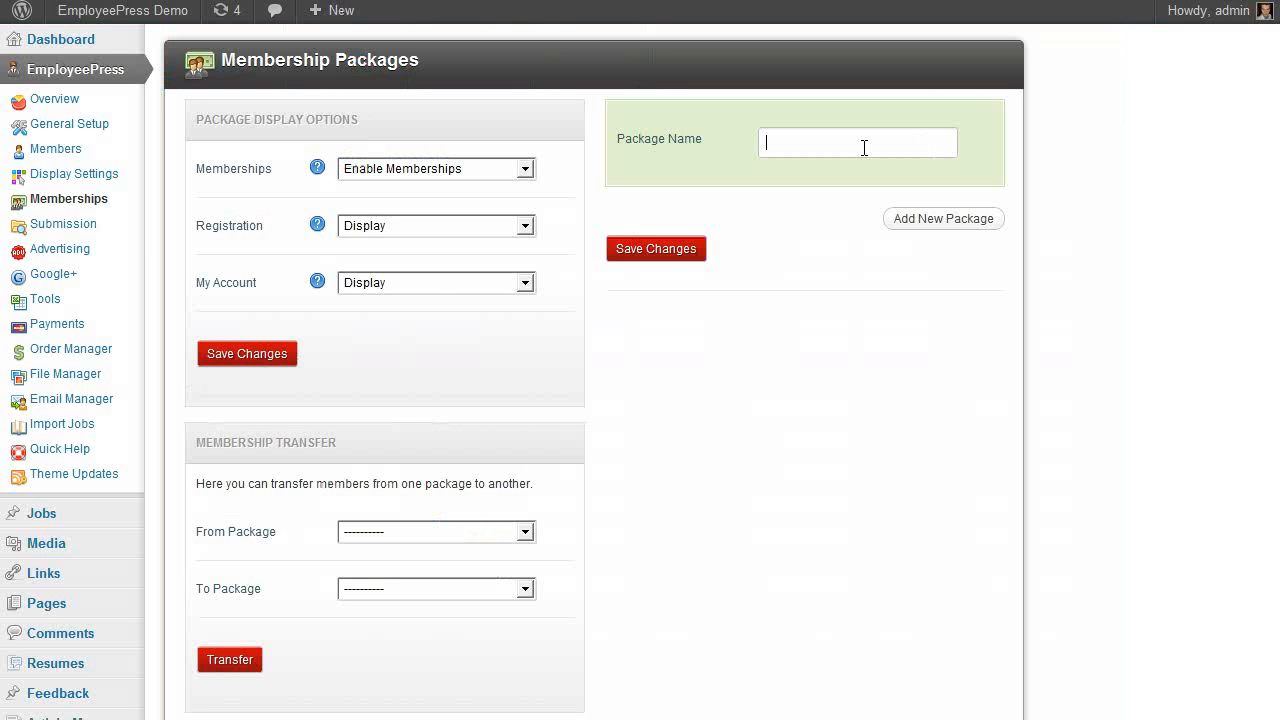
text(test membership)
click(662, 251)
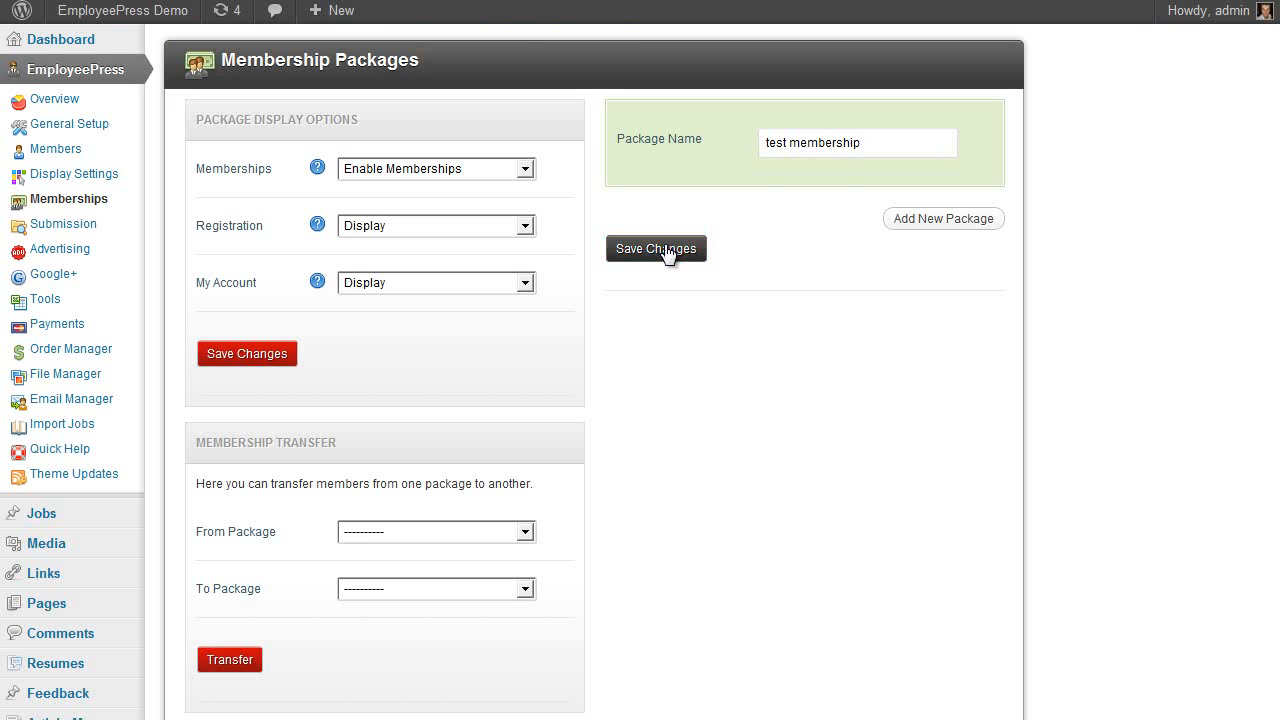
Give the test membership a duration of 10 days and a price of 10
click(722, 249)
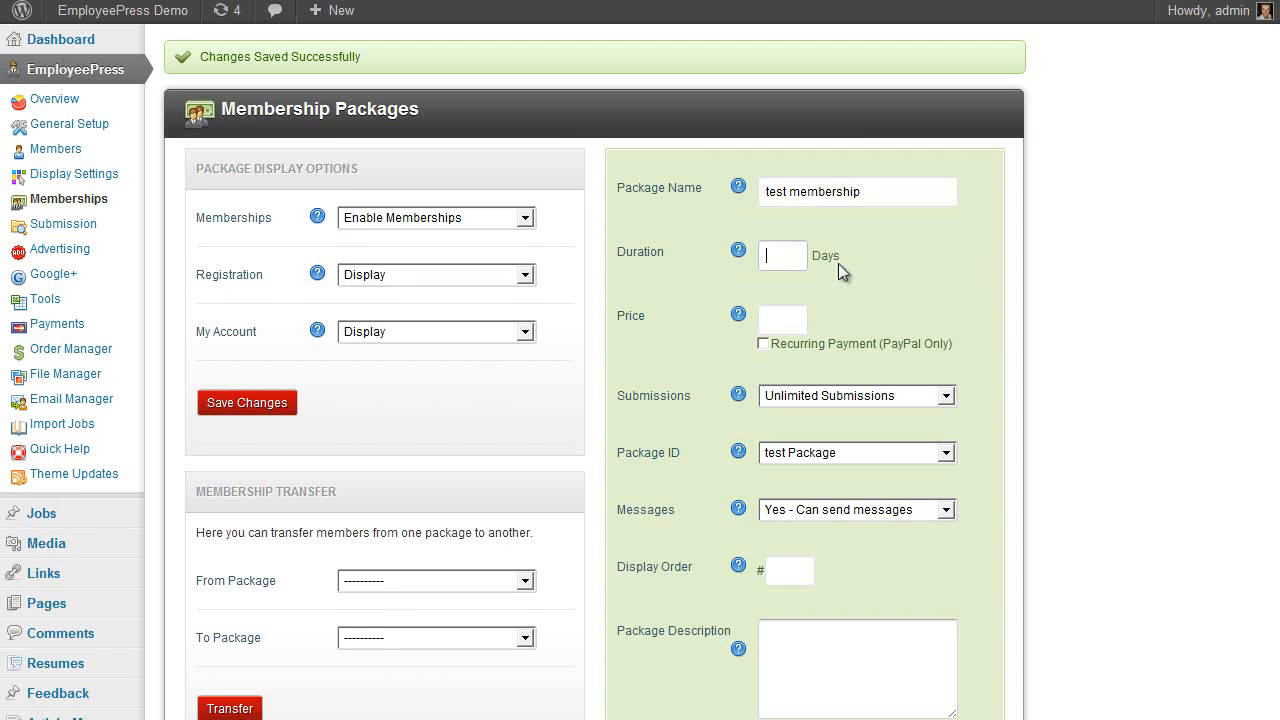
scroll(901, 289, down, 1)
click(786, 220)
click(791, 147)
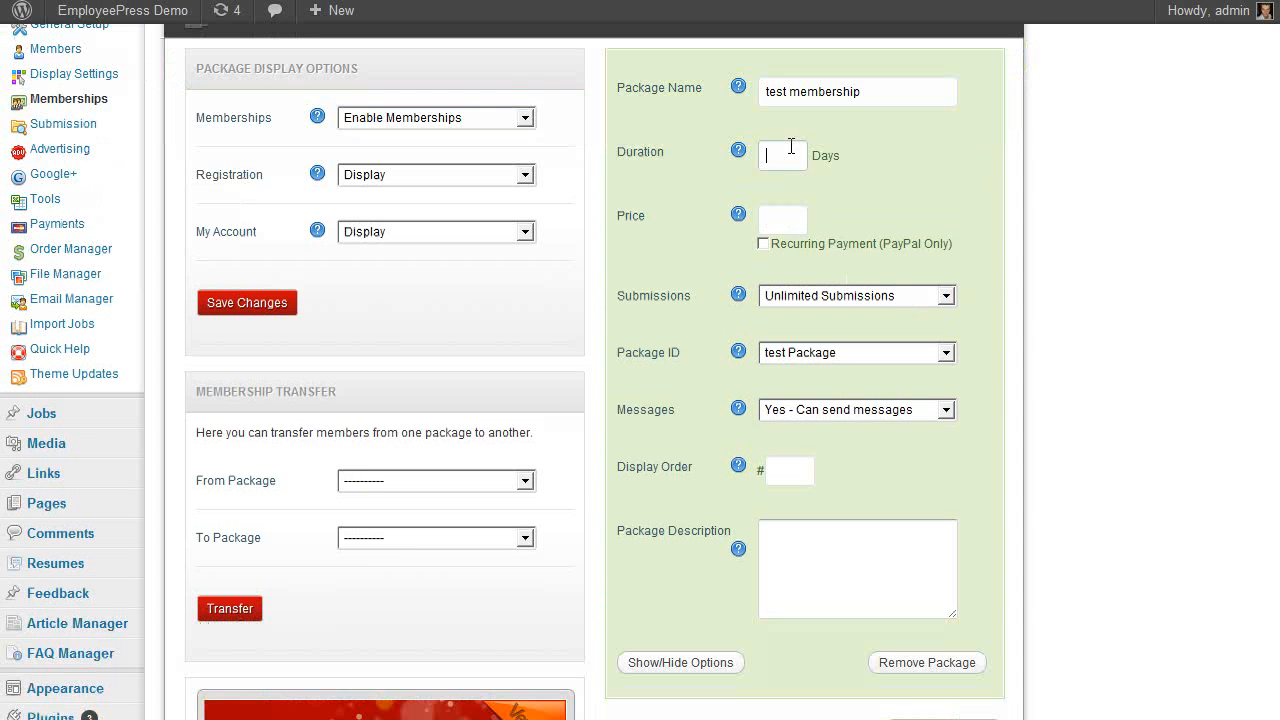
text(10)
click(783, 220)
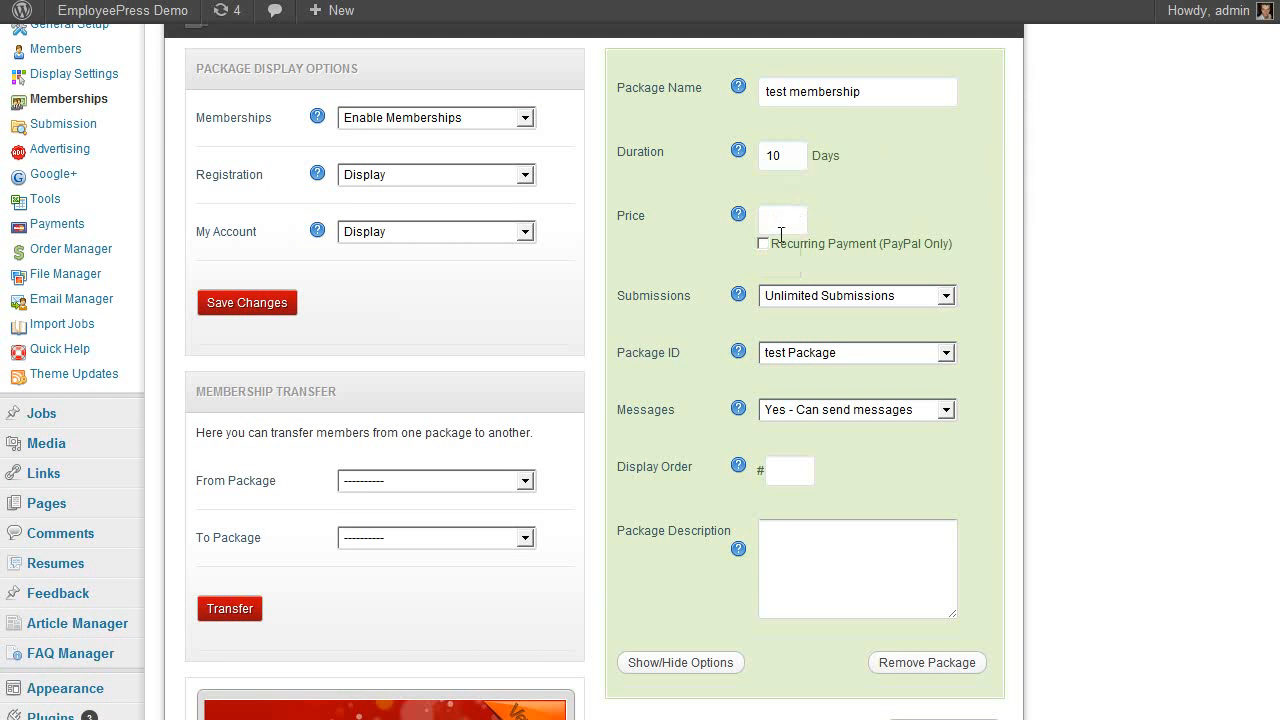
text(10)
Set the package's submissions to Normal (1 per purchase)
click(1052, 280)
scroll(1010, 240, down, 2)
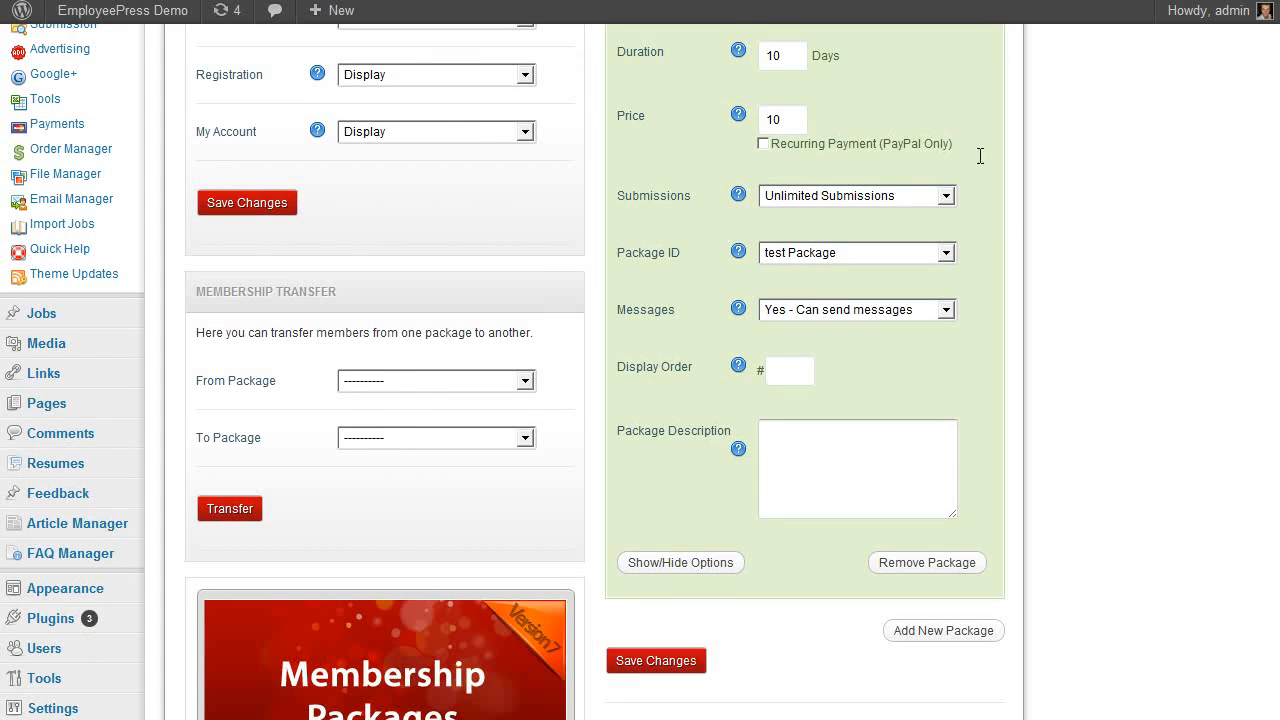
scroll(982, 218, up, 2)
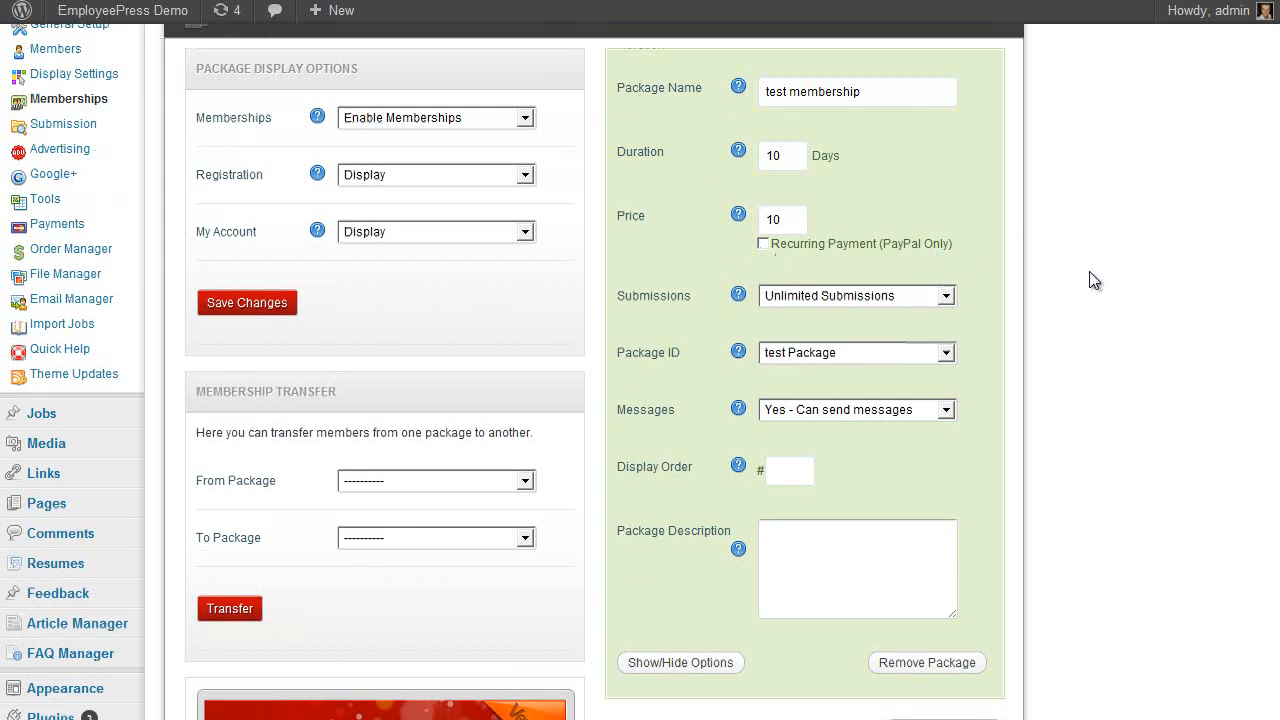
click(776, 300)
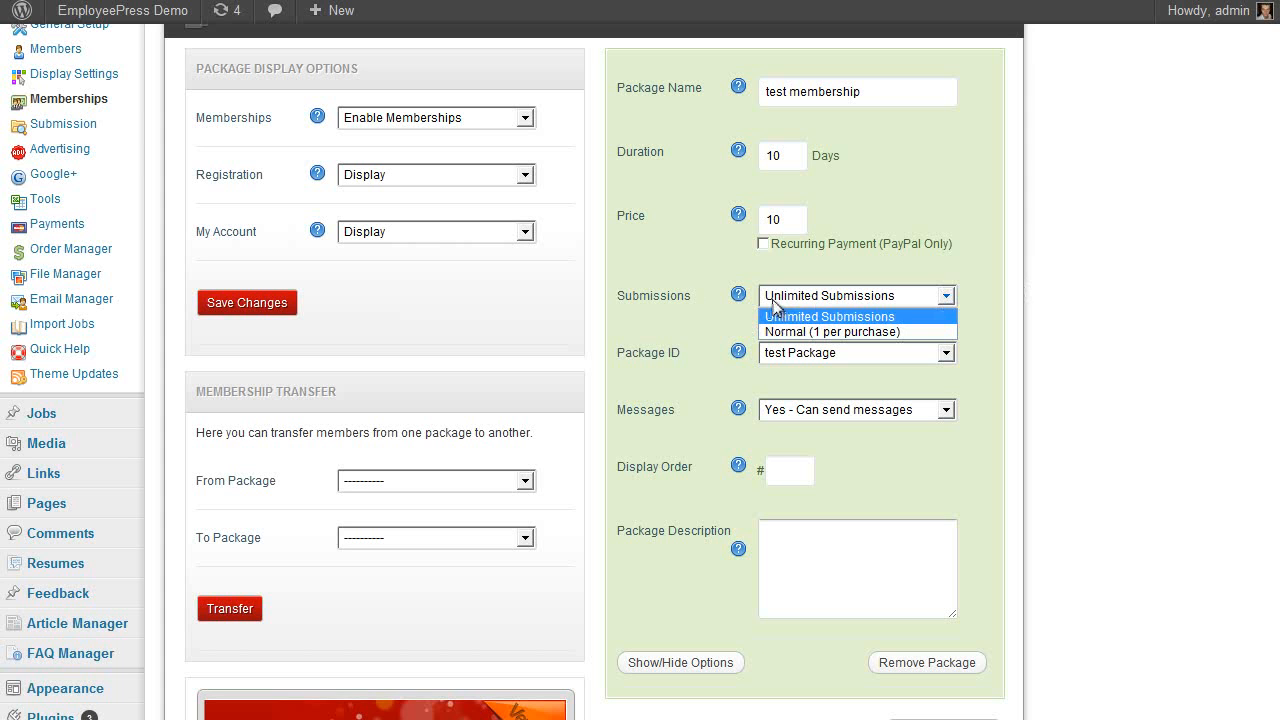
click(891, 332)
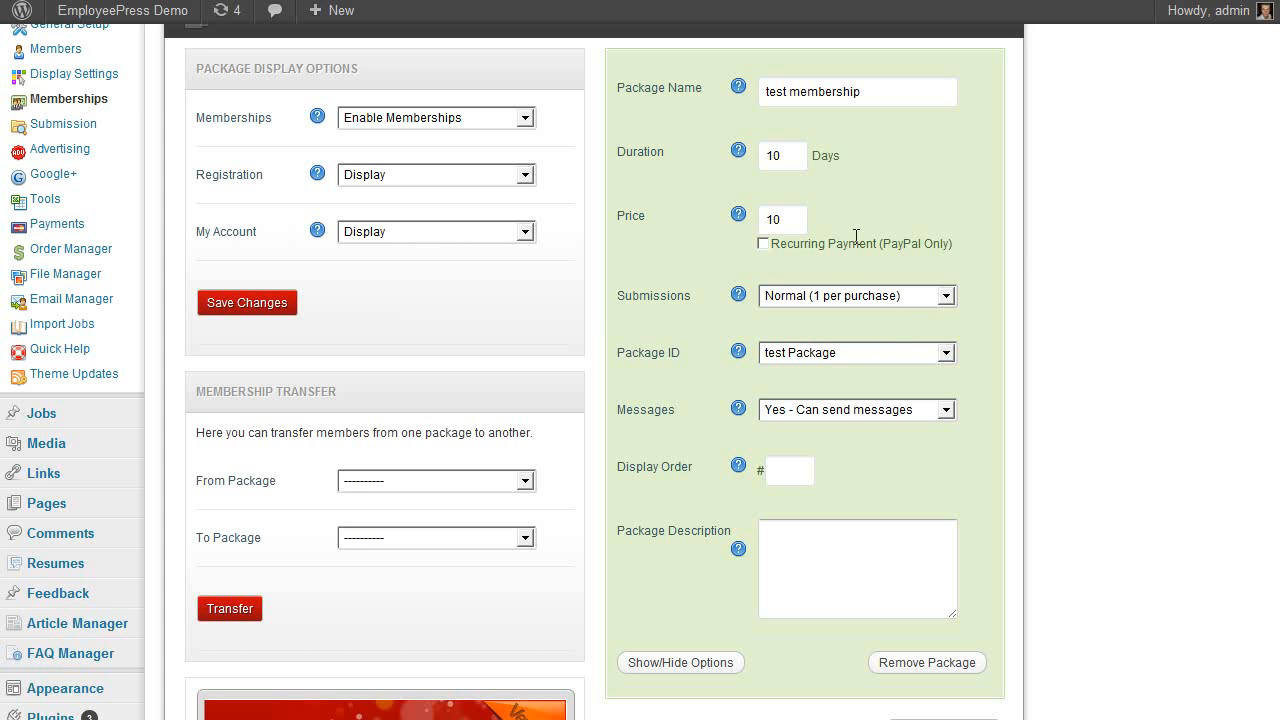
scroll(830, 300, up, 2)
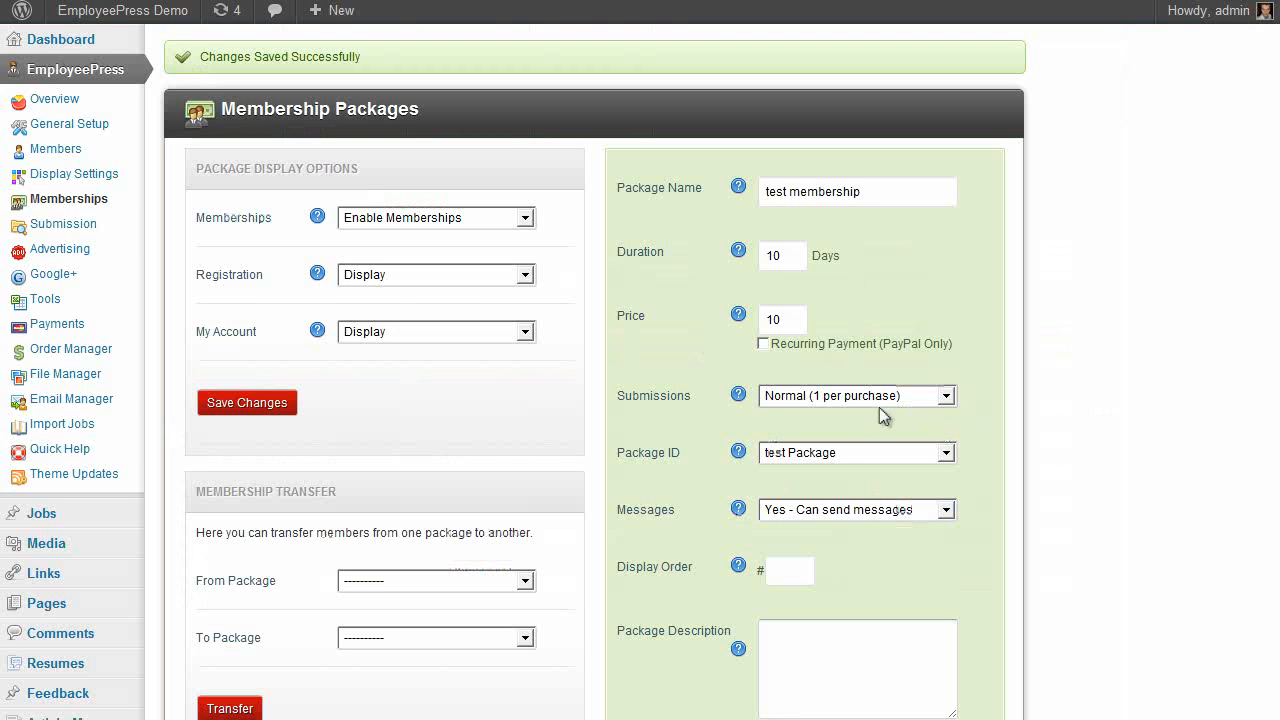
Switch submissions back to Unlimited and link the membership to Basic Listing Package
click(879, 400)
click(884, 410)
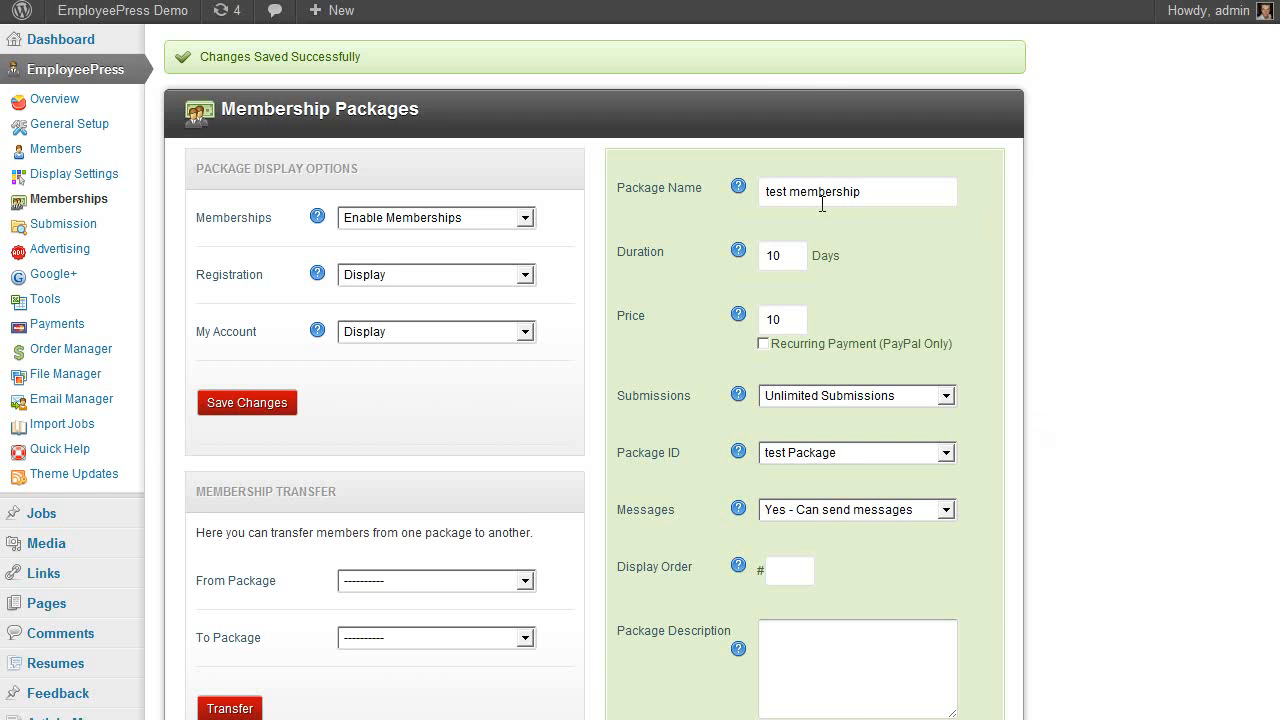
scroll(995, 393, down, 1)
click(928, 358)
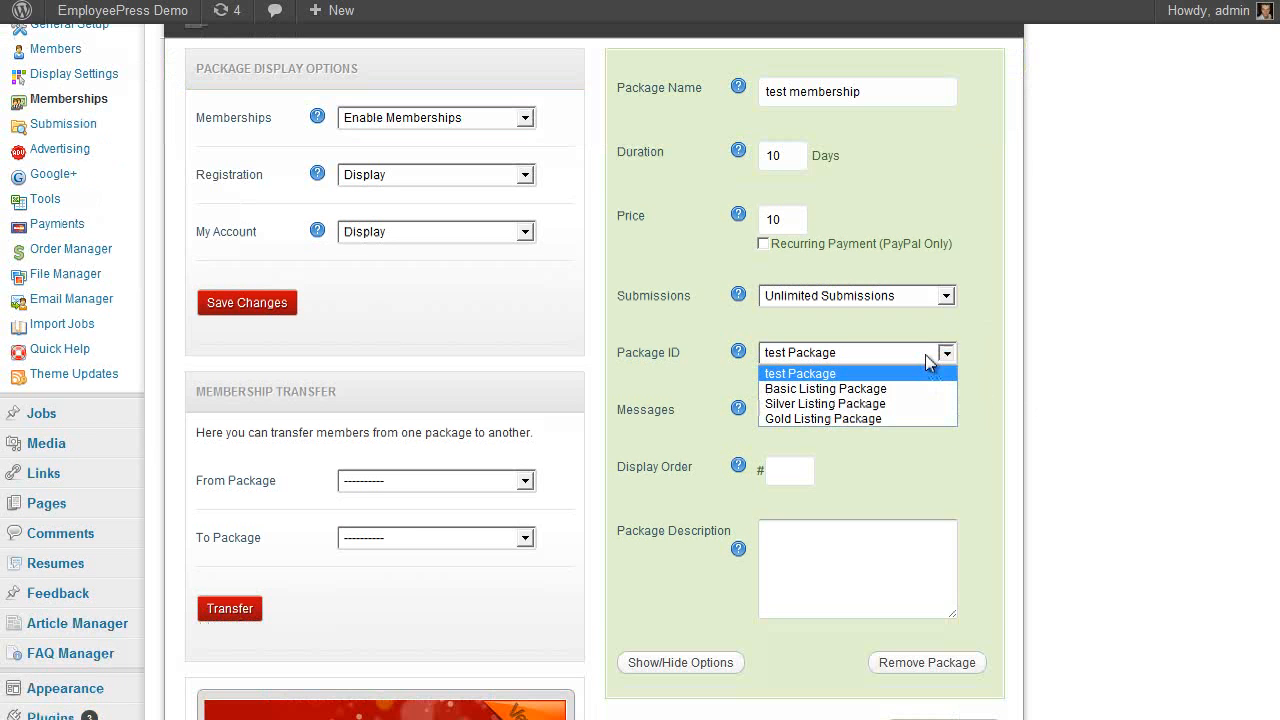
click(916, 378)
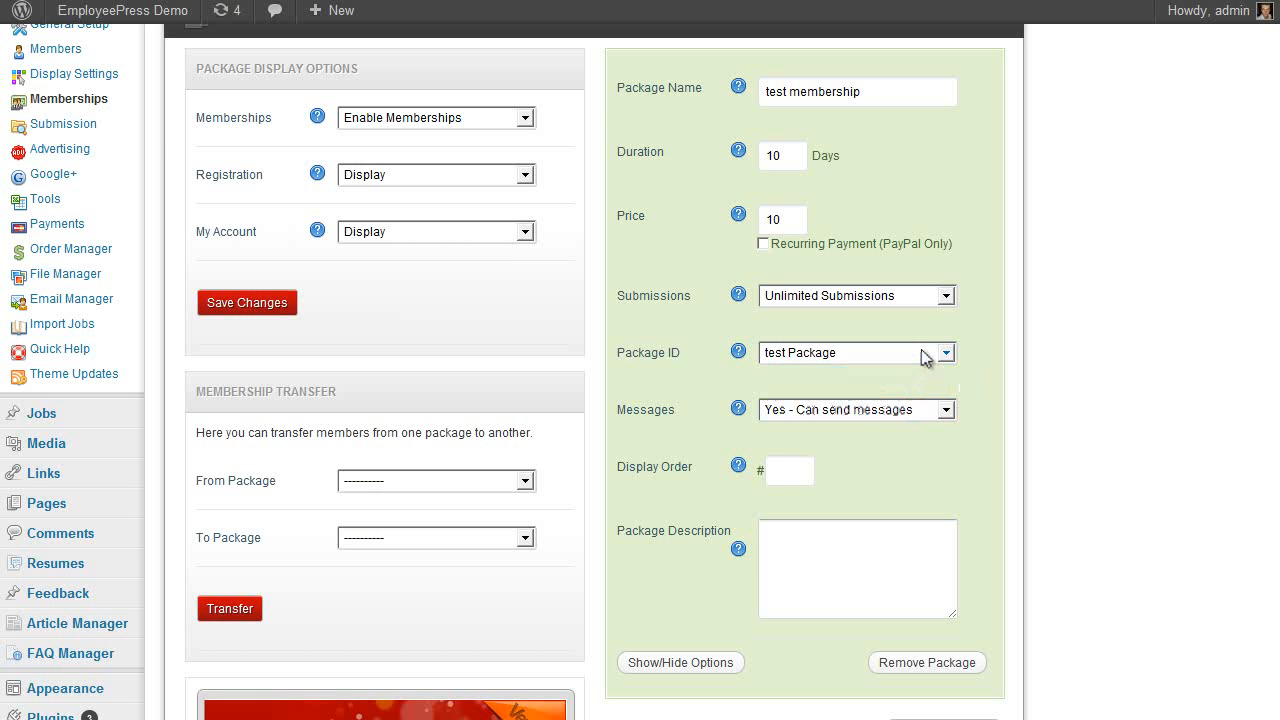
scroll(900, 340, up, 1)
scroll(880, 338, down, 1)
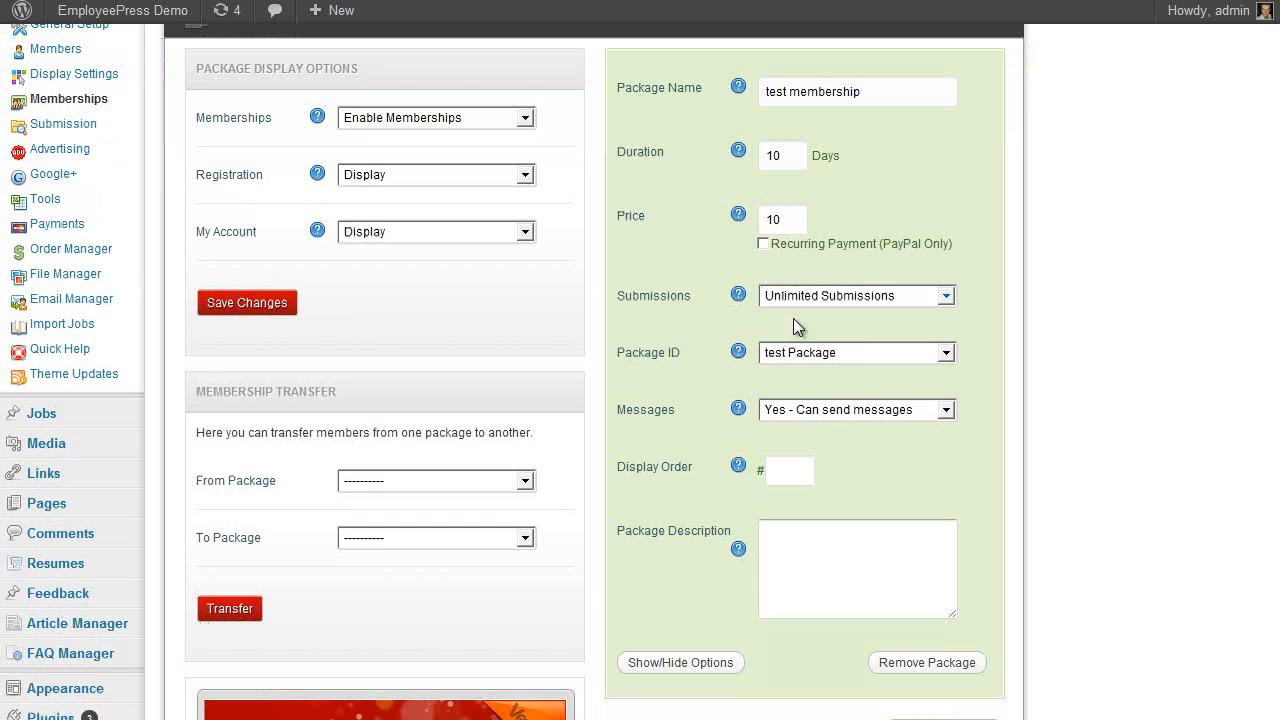
click(852, 350)
click(855, 418)
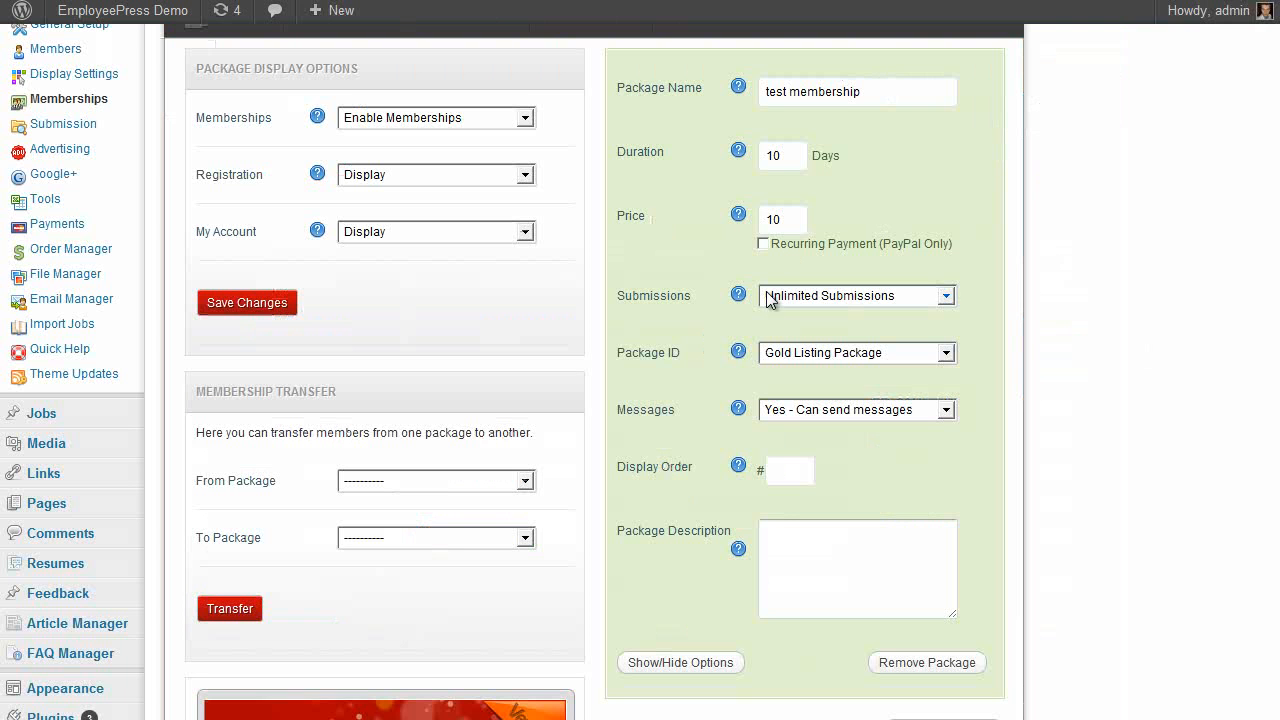
click(845, 354)
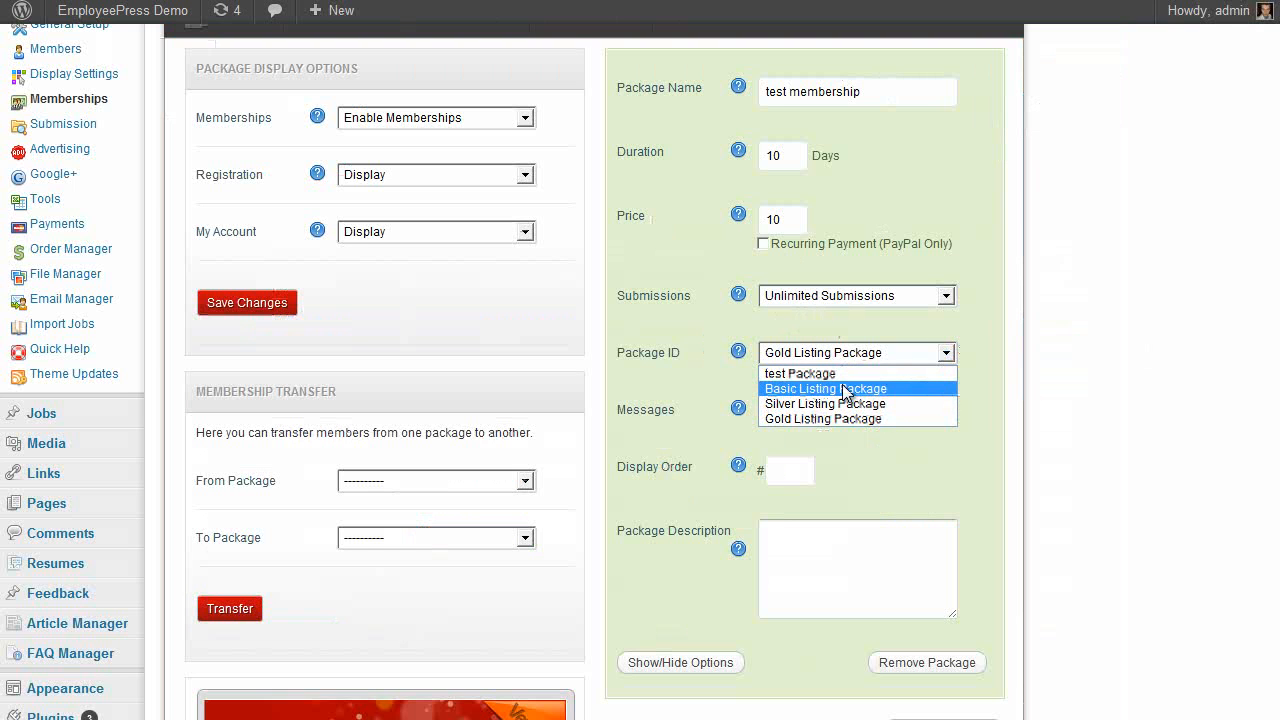
click(840, 388)
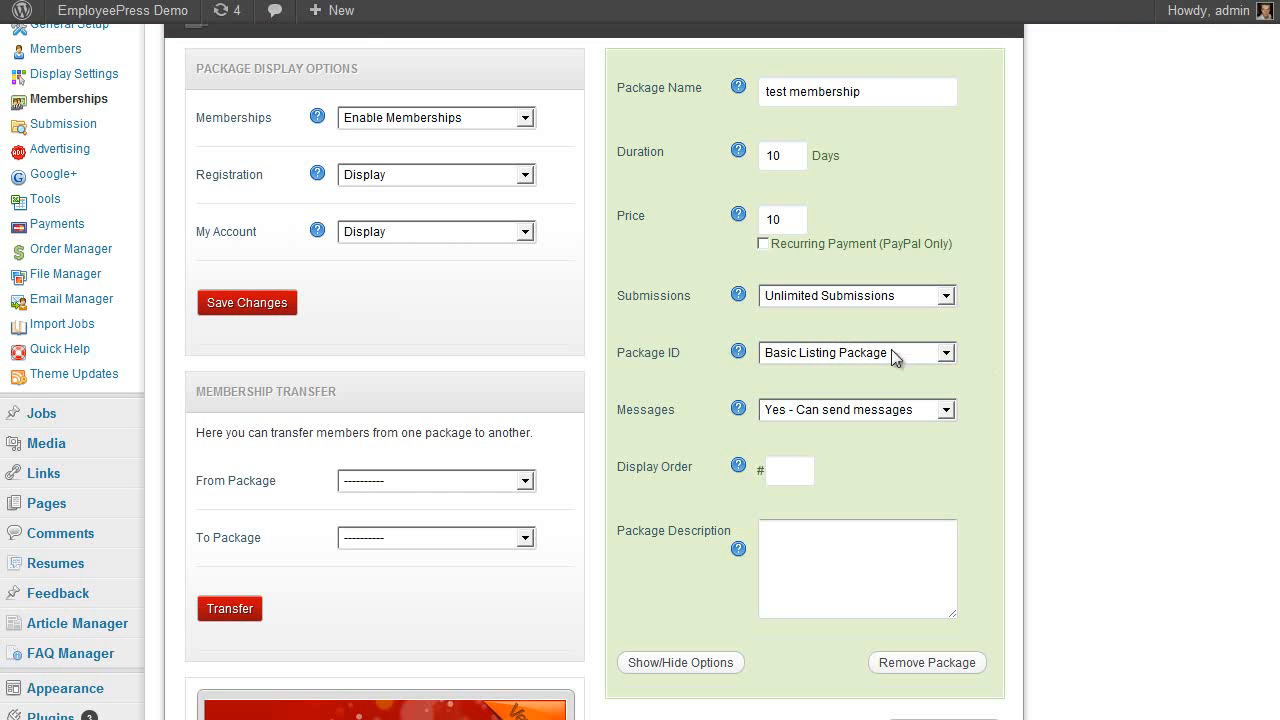
scroll(1031, 382, up, 1)
scroll(733, 293, down, 1)
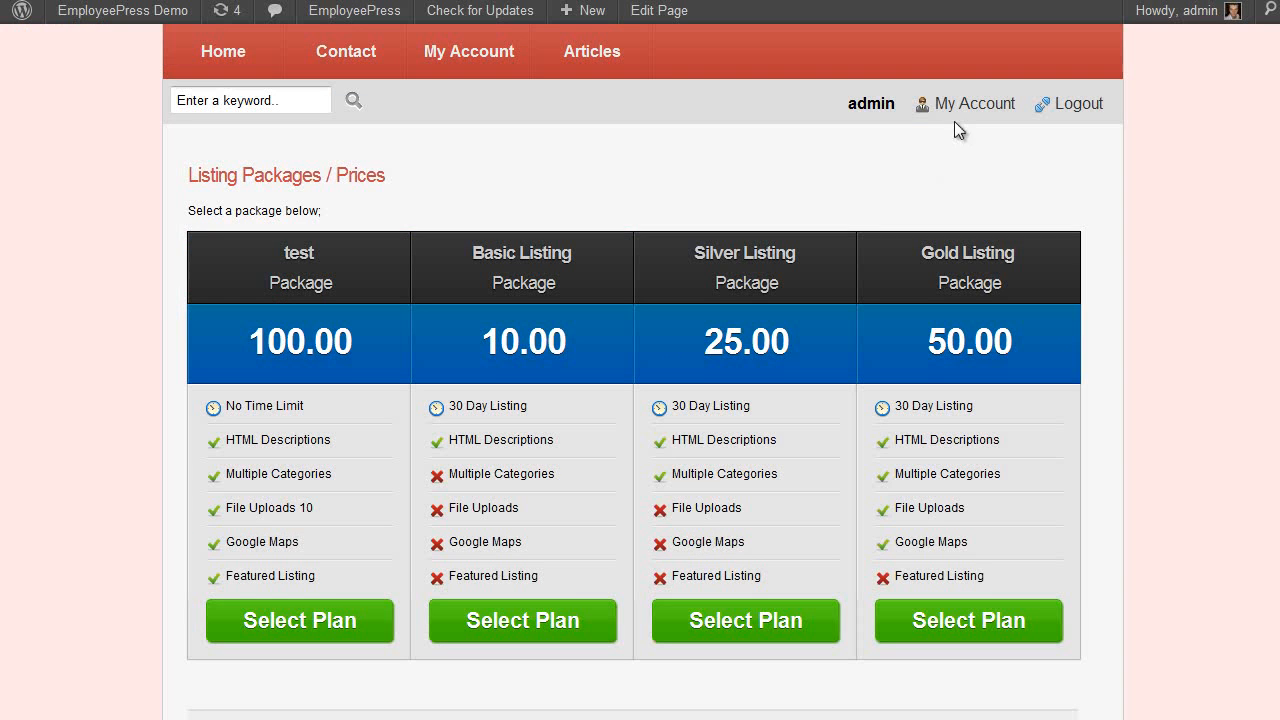
Check the member messages page in the site's account dashboard
click(965, 105)
click(872, 285)
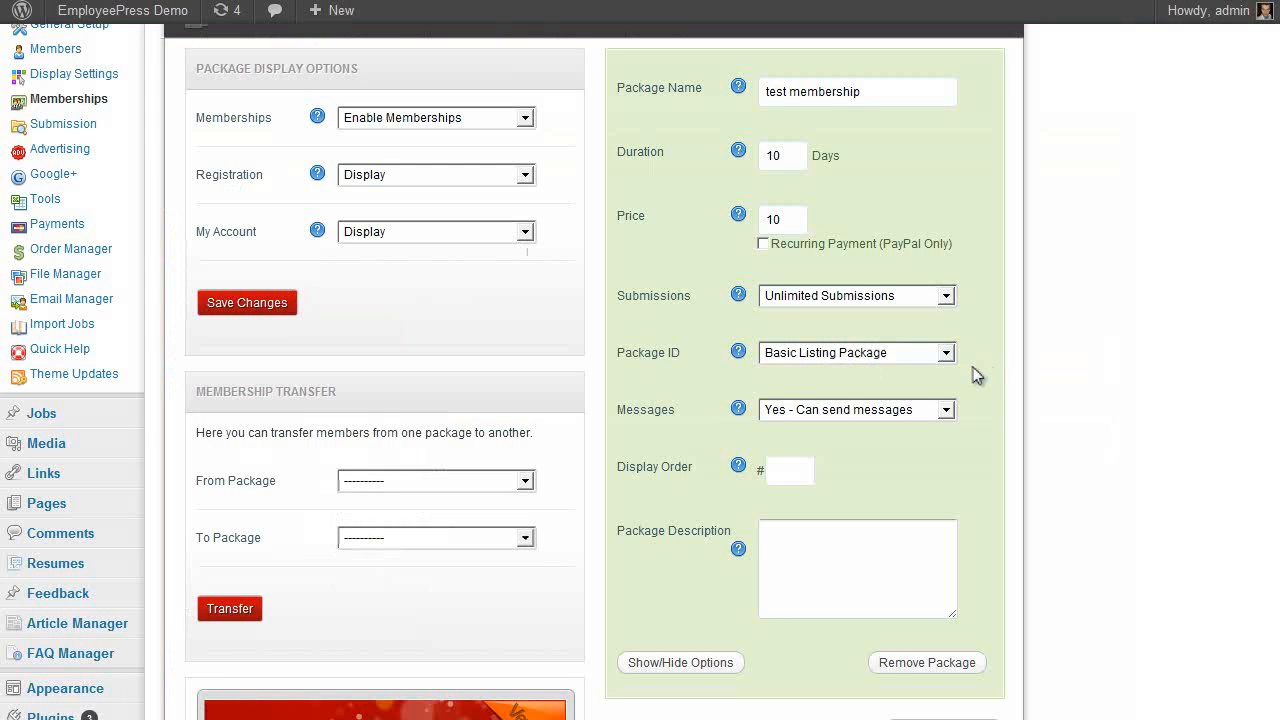
scroll(985, 393, down, 3)
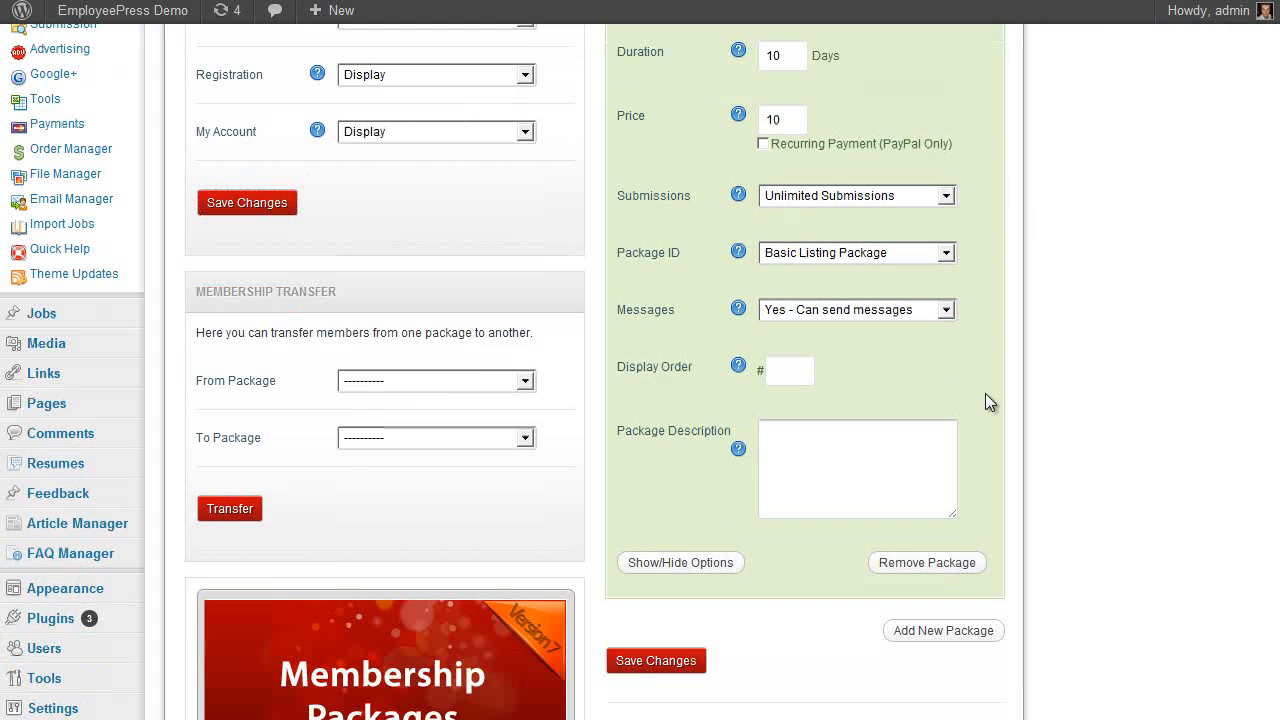
scroll(988, 395, up, 2)
Set display order 1, finish the test description, and save the membership package
click(804, 472)
text(1)
click(875, 580)
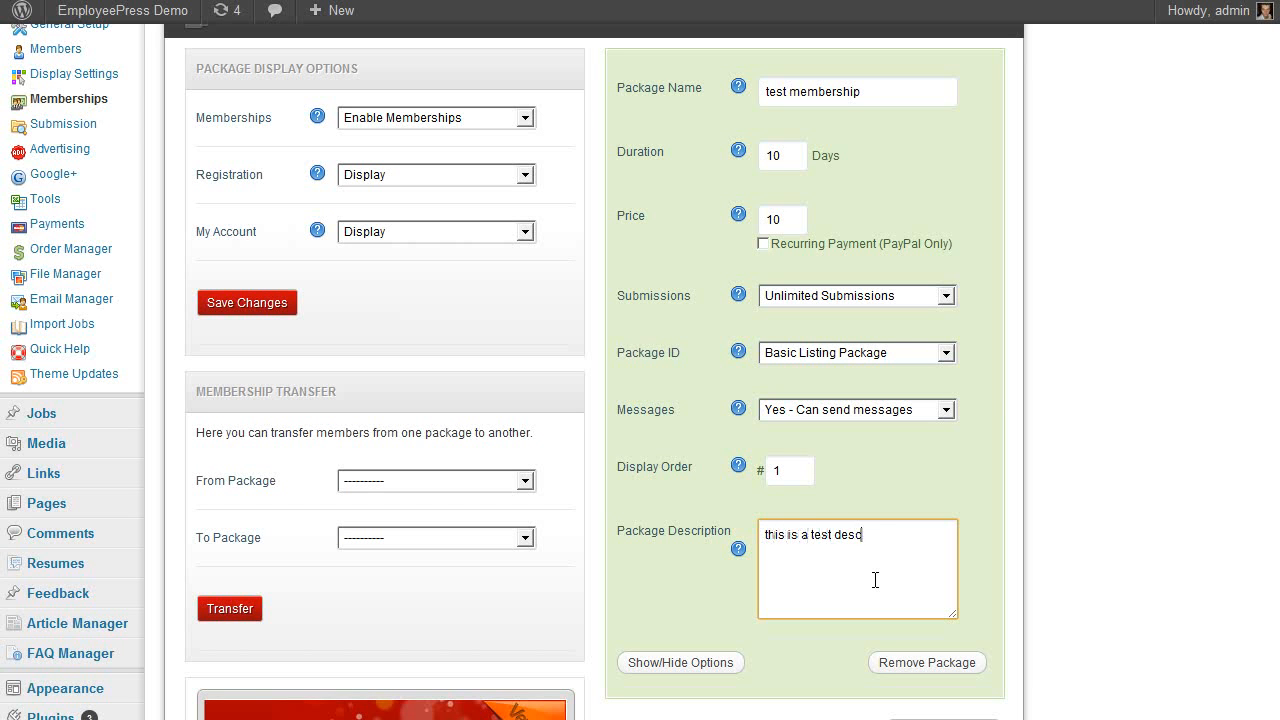
text(ion.)
scroll(875, 580, down, 1)
click(654, 661)
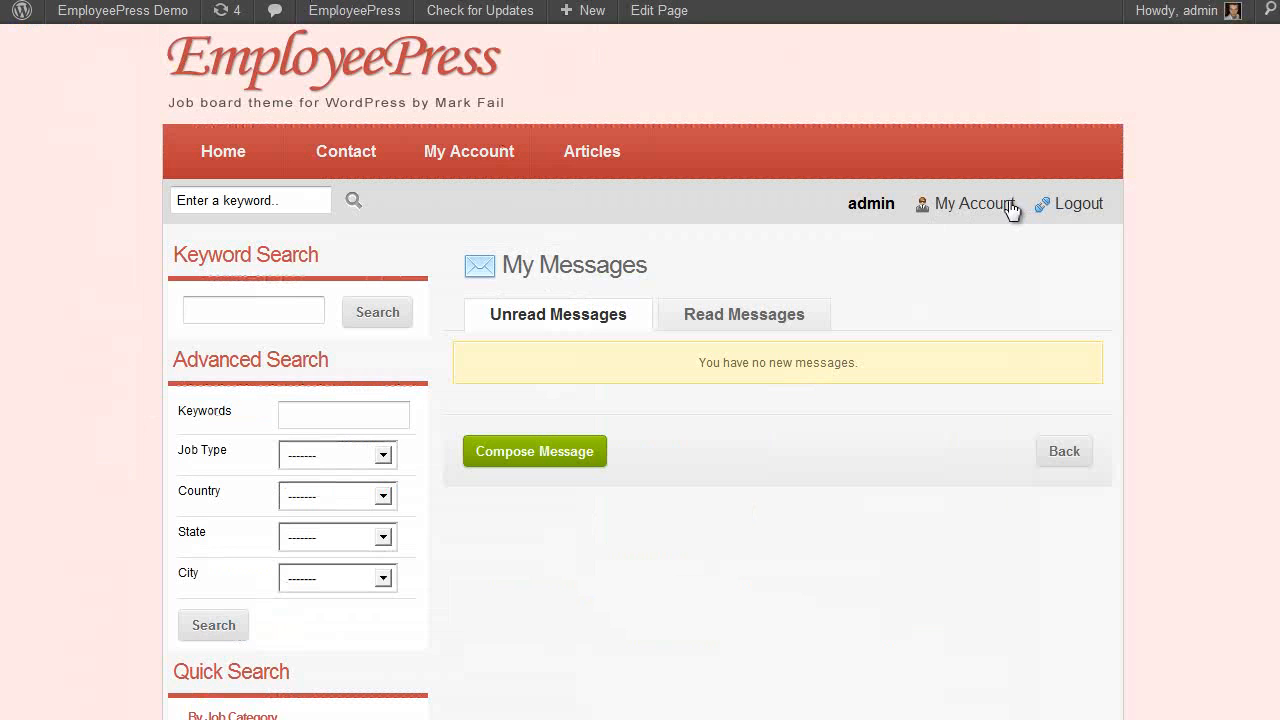
Select test membership in My Account, skip payment via the callback link, and return
click(1012, 204)
scroll(1223, 265, down, 3)
scroll(736, 439, up, 1)
scroll(780, 455, down, 1)
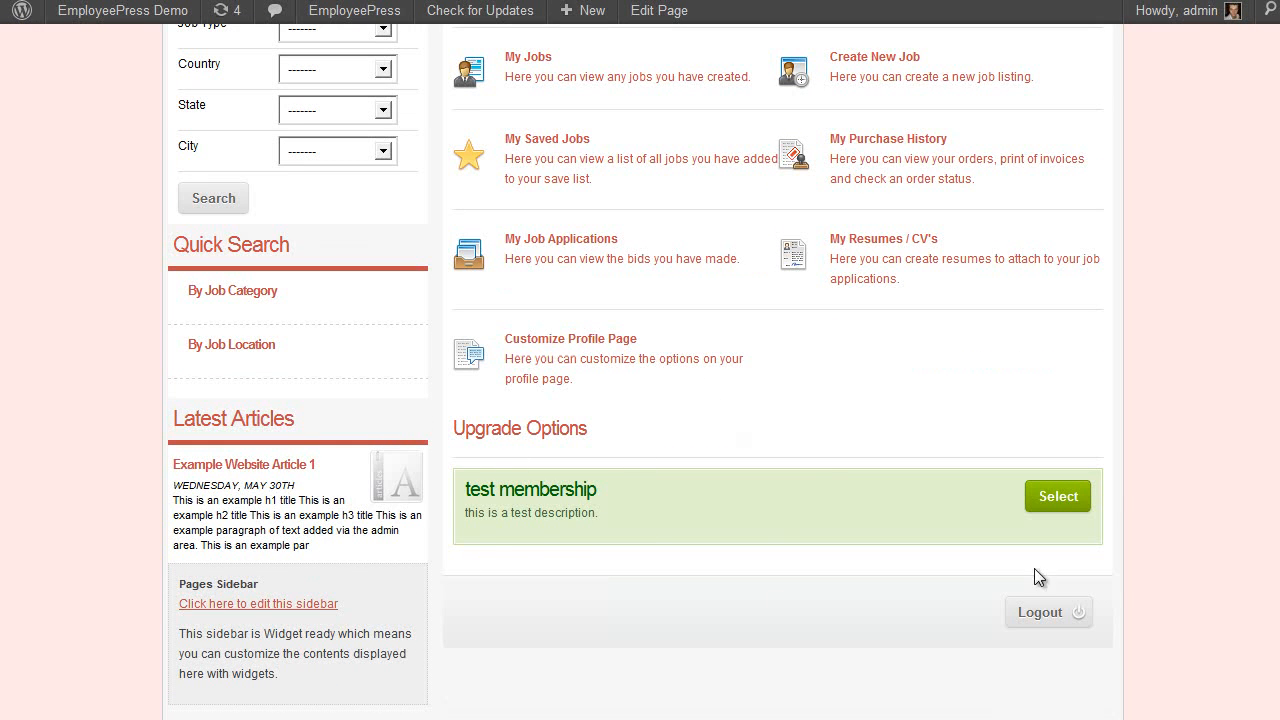
scroll(1050, 623, up, 1)
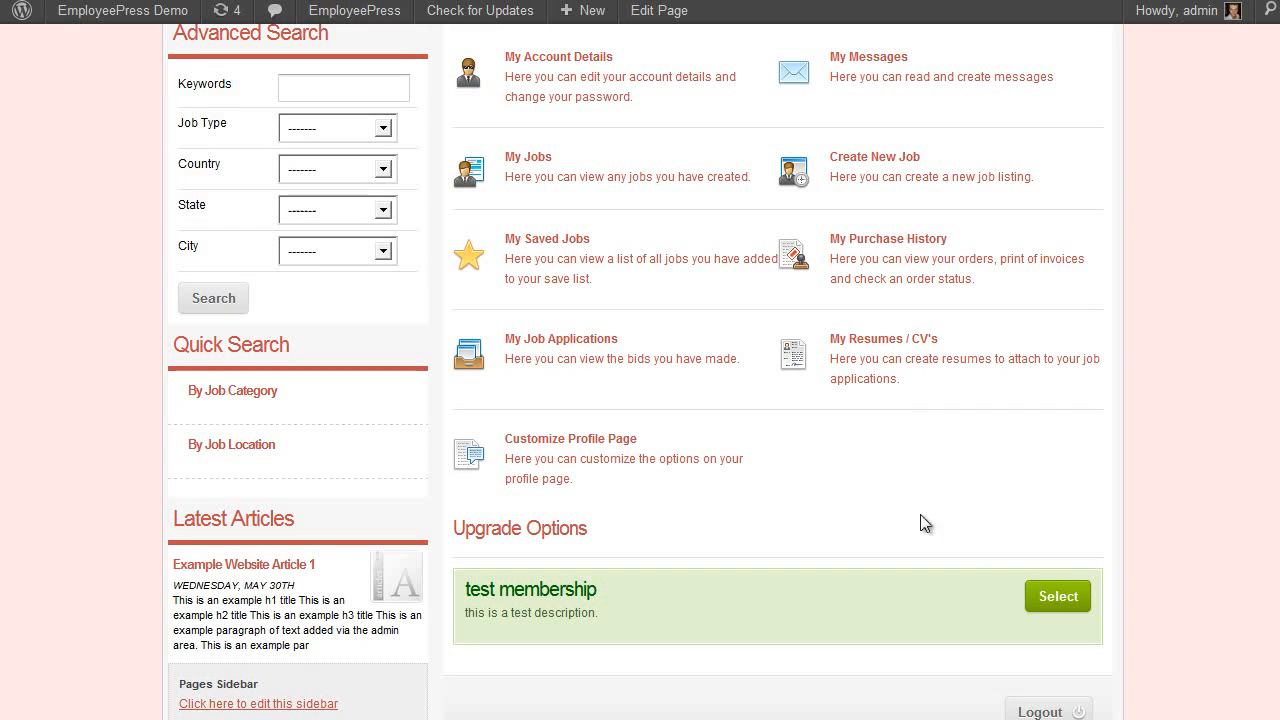
click(1045, 596)
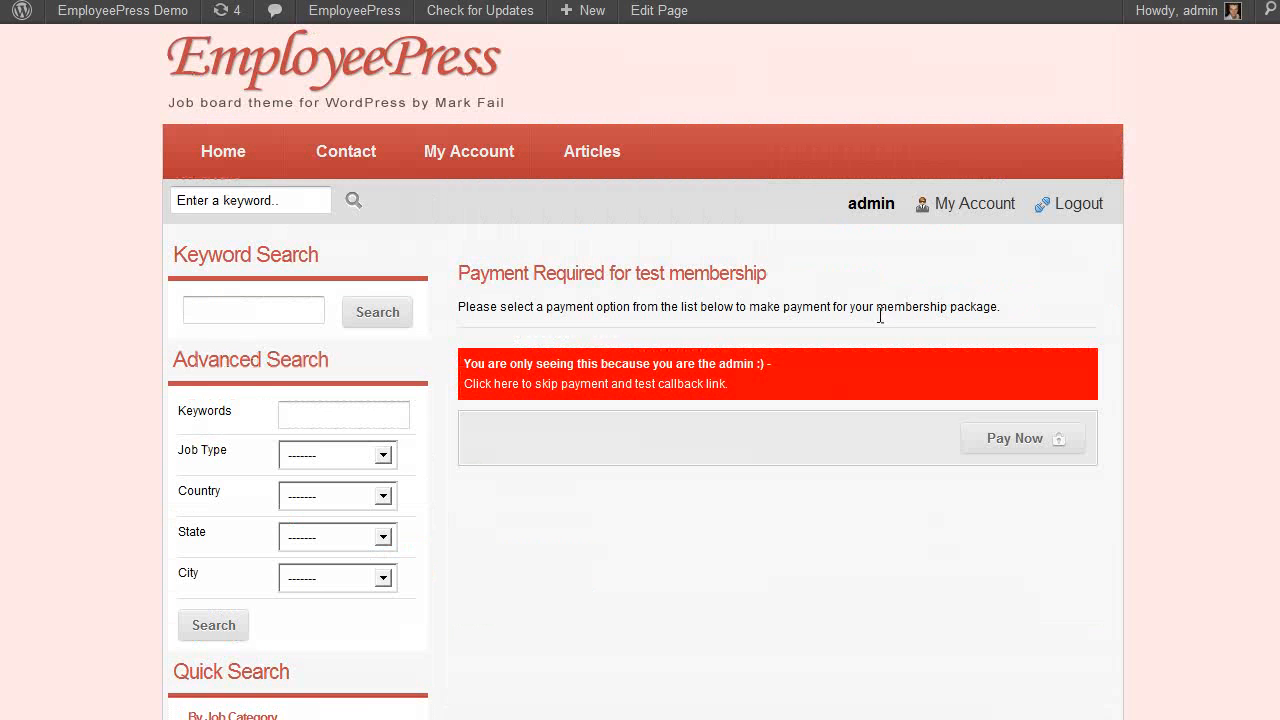
click(689, 386)
click(990, 205)
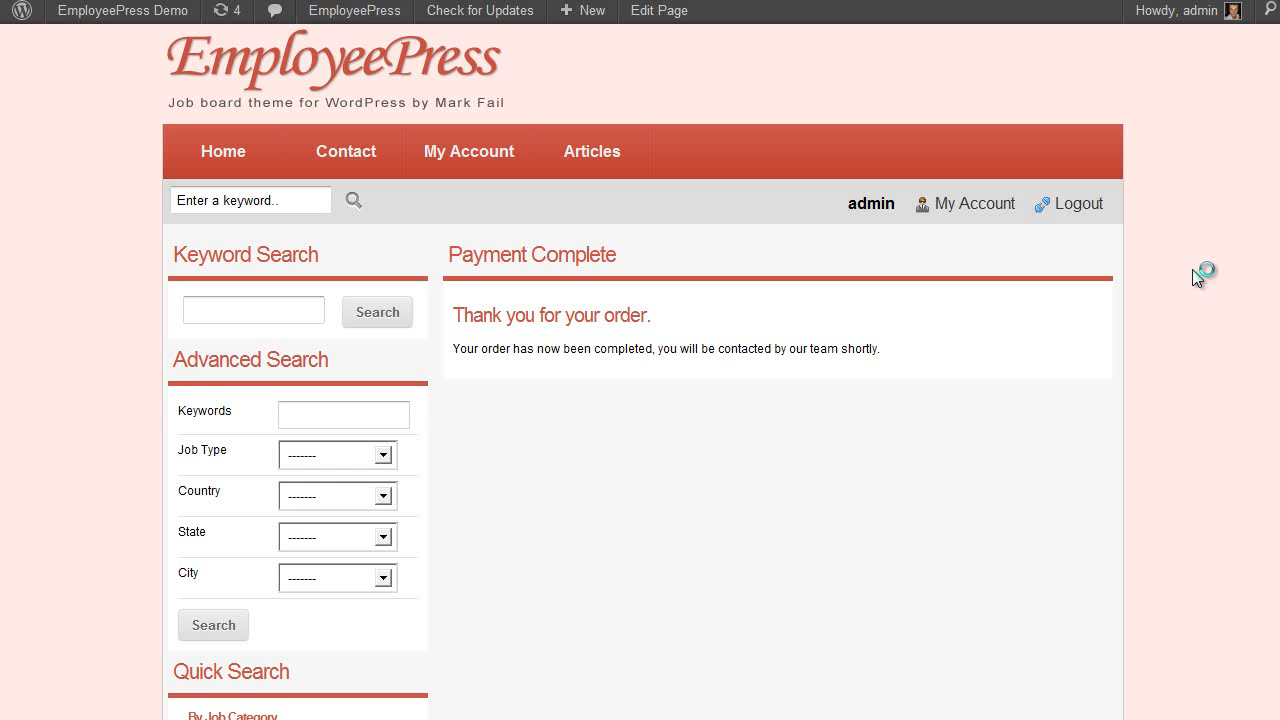
scroll(810, 283, down, 2)
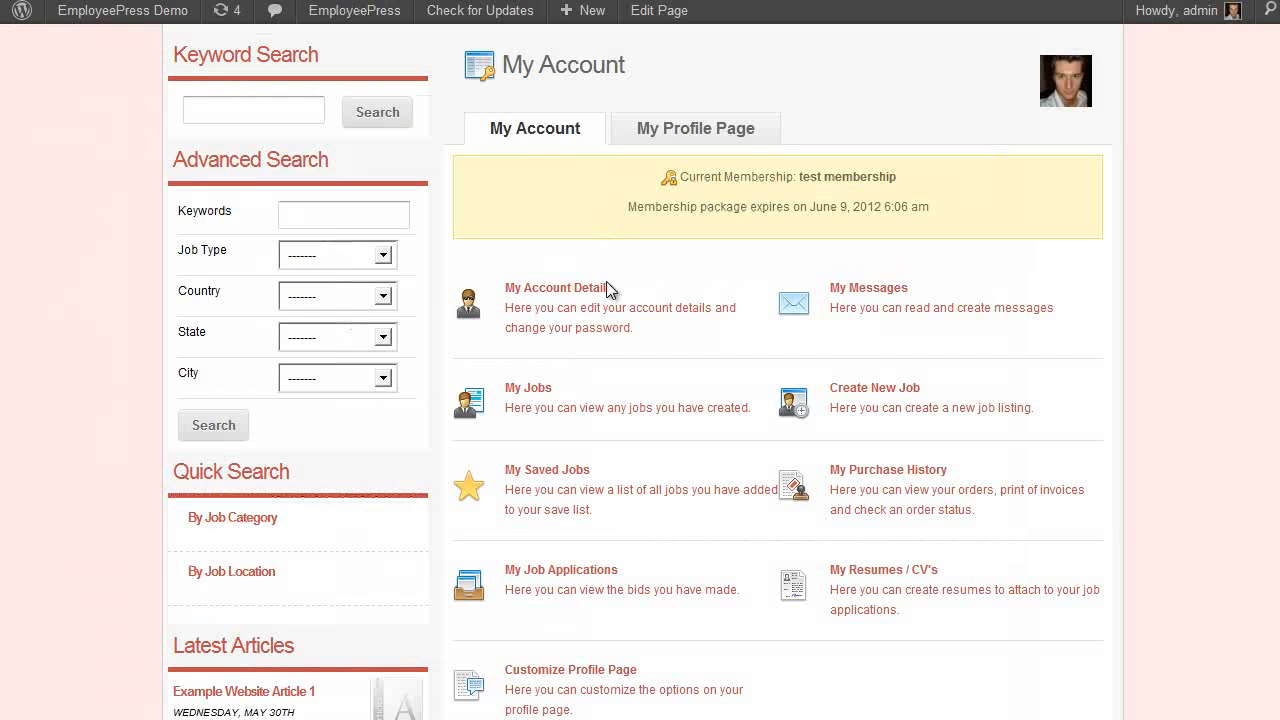
Open the Create New Job form on the front end and review it
scroll(597, 380, down, 2)
scroll(590, 405, up, 2)
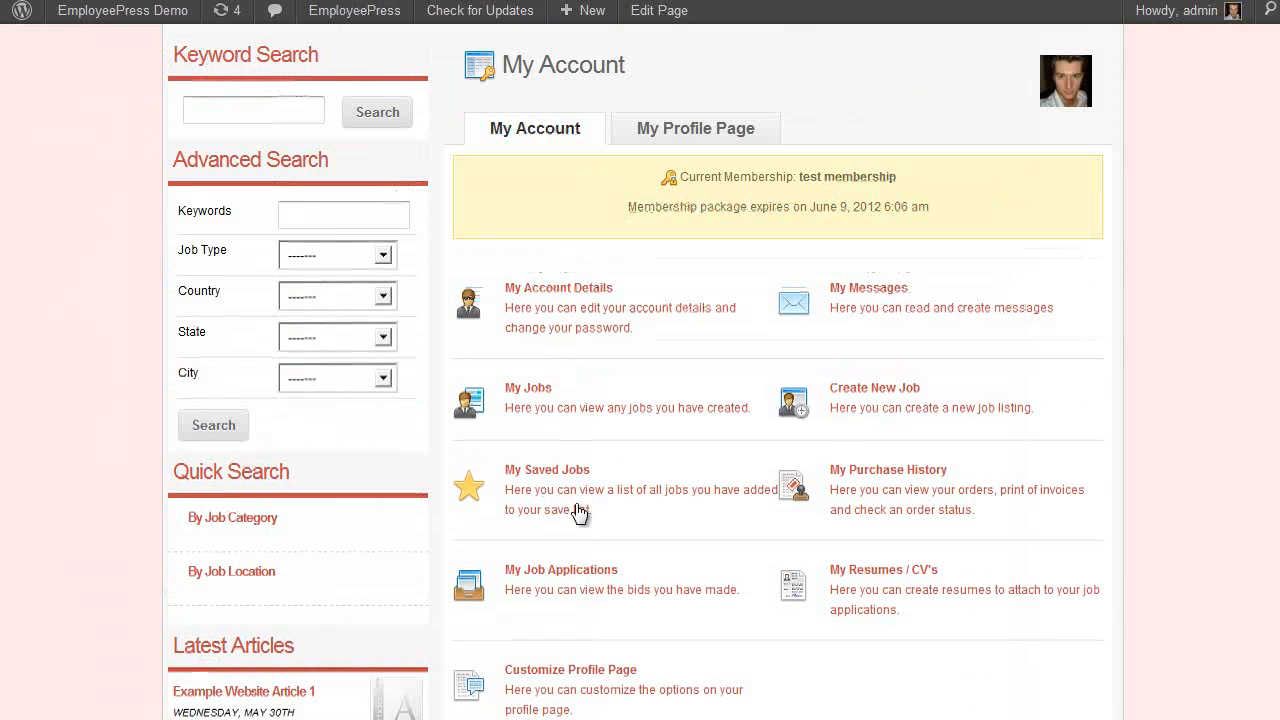
click(862, 390)
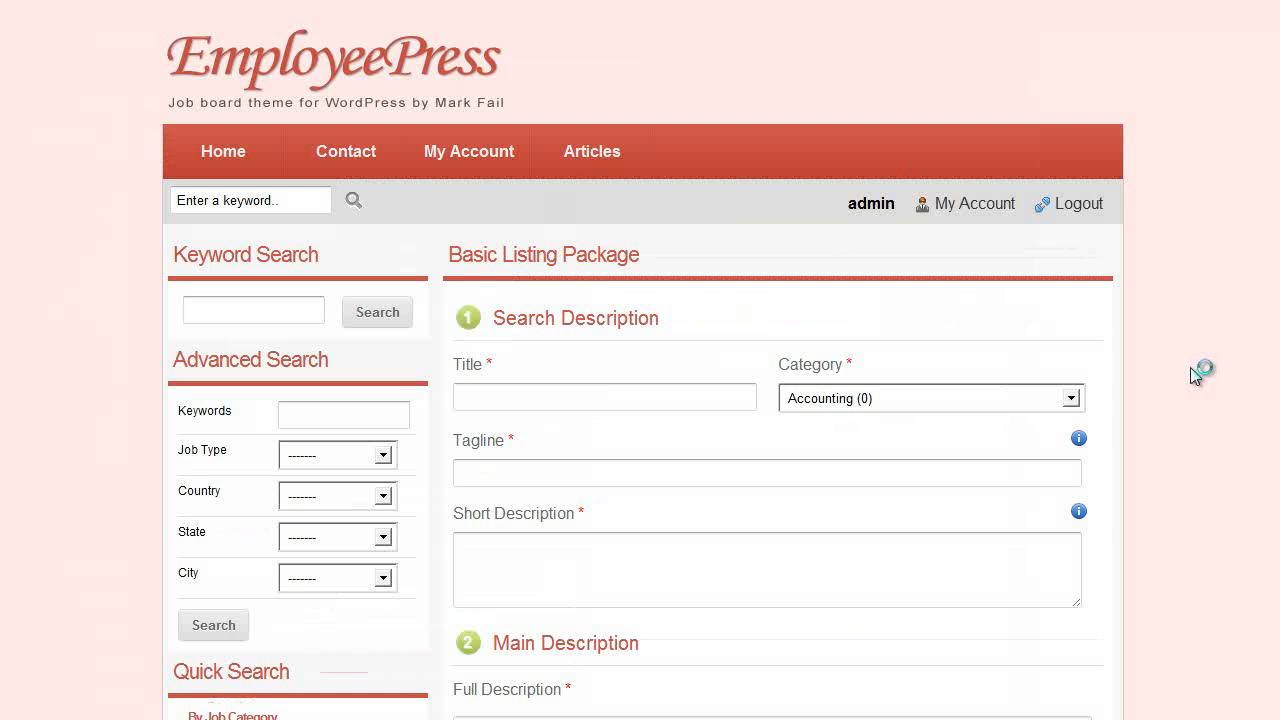
scroll(1210, 319, down, 12)
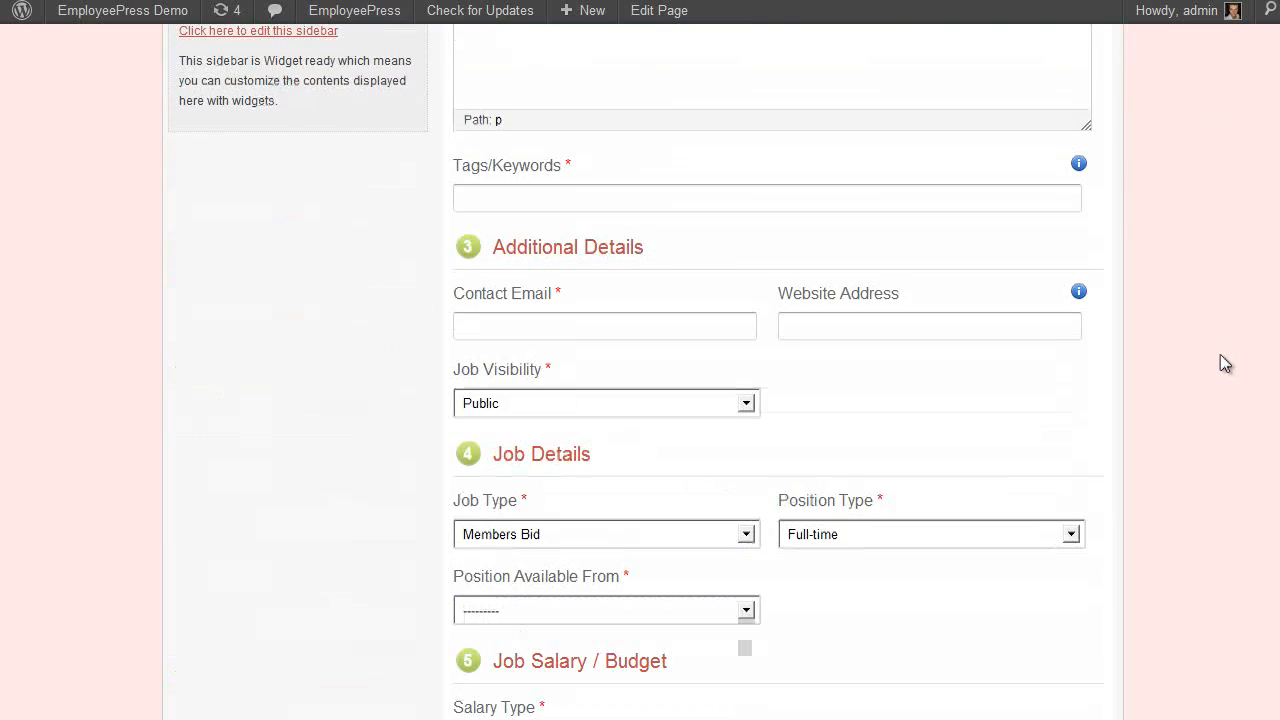
scroll(1222, 360, up, 10)
scroll(1222, 360, up, 3)
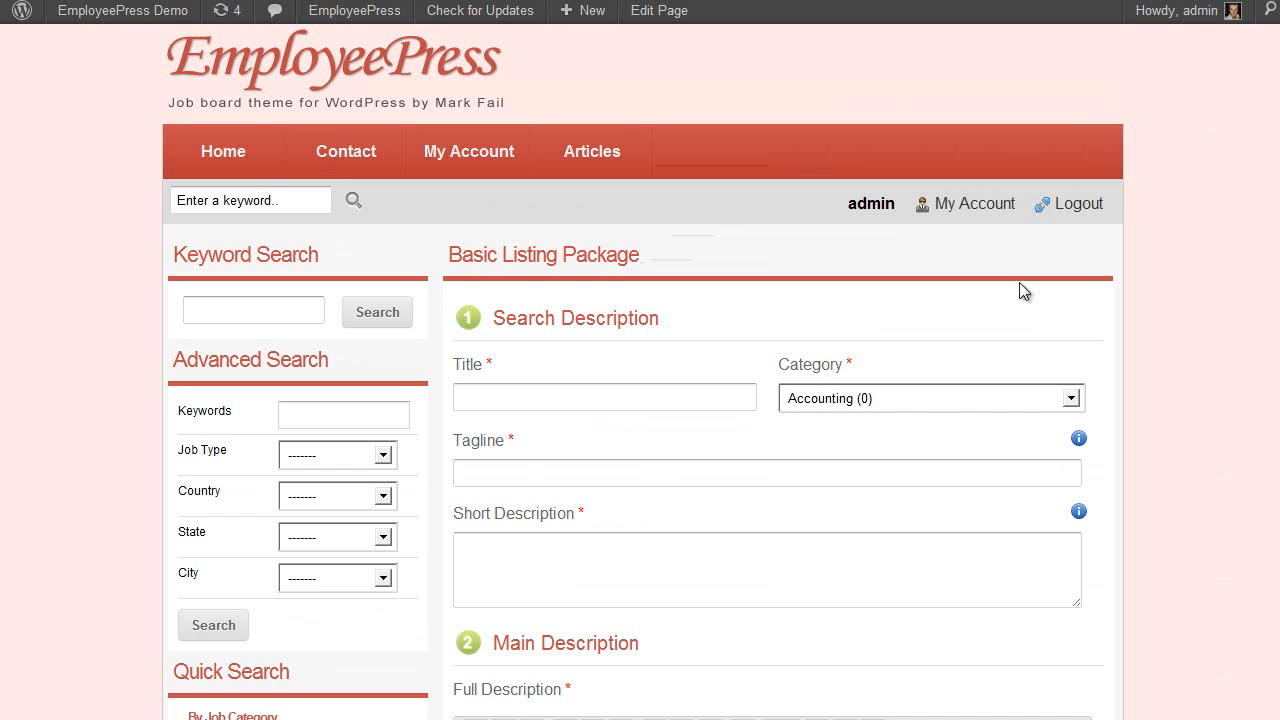
scroll(695, 551, down, 3)
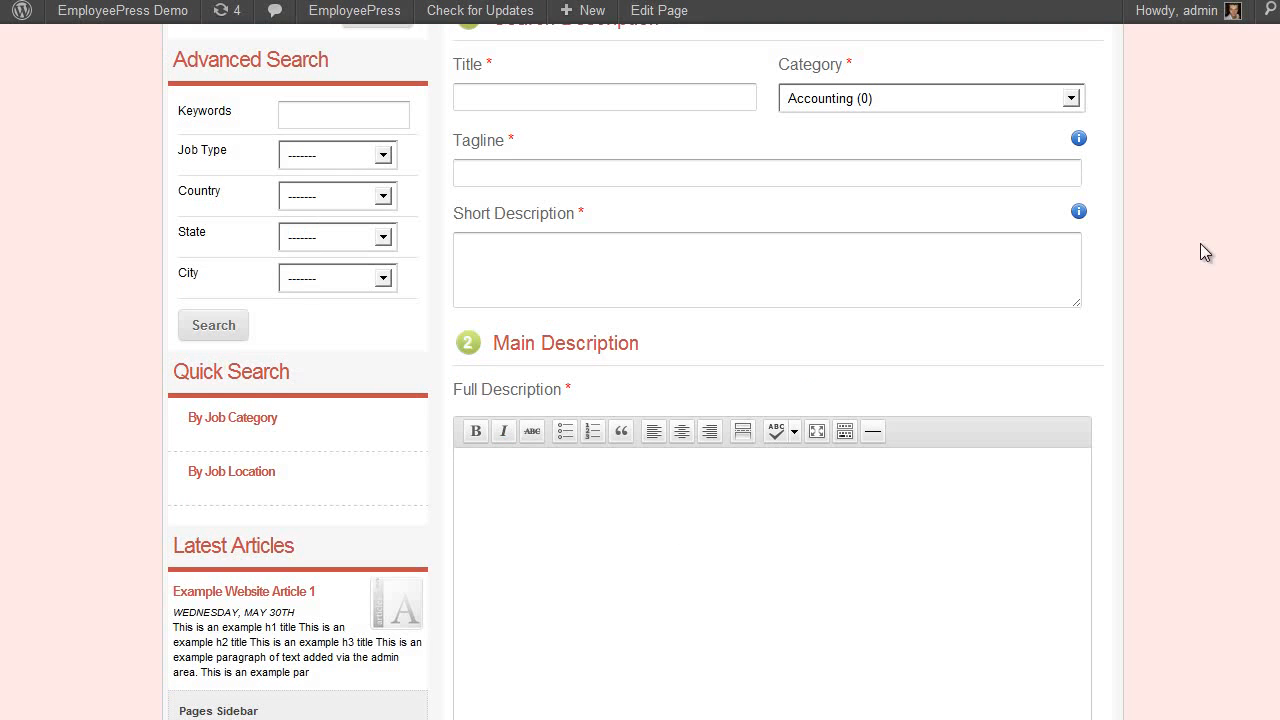
scroll(1223, 260, down, 8)
scroll(1203, 313, down, 2)
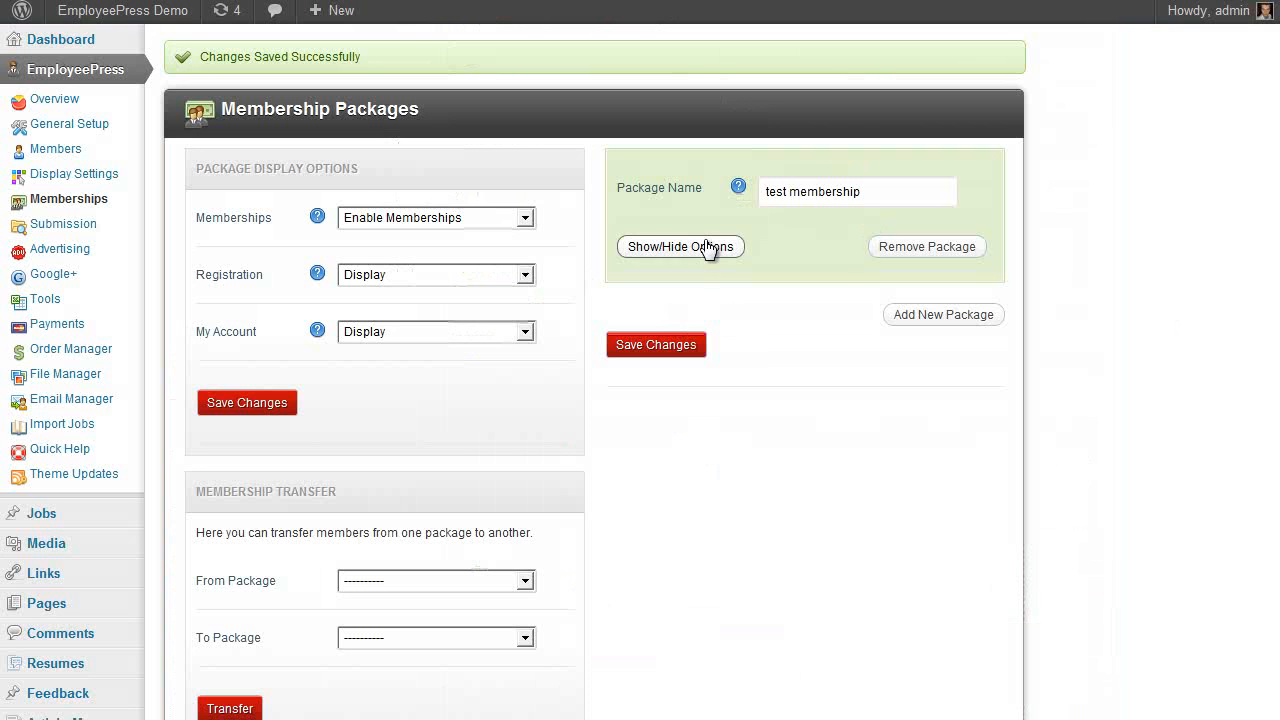
Confirm the test membership's Package ID is Basic Listing Package, then return to the account page
click(706, 246)
click(811, 458)
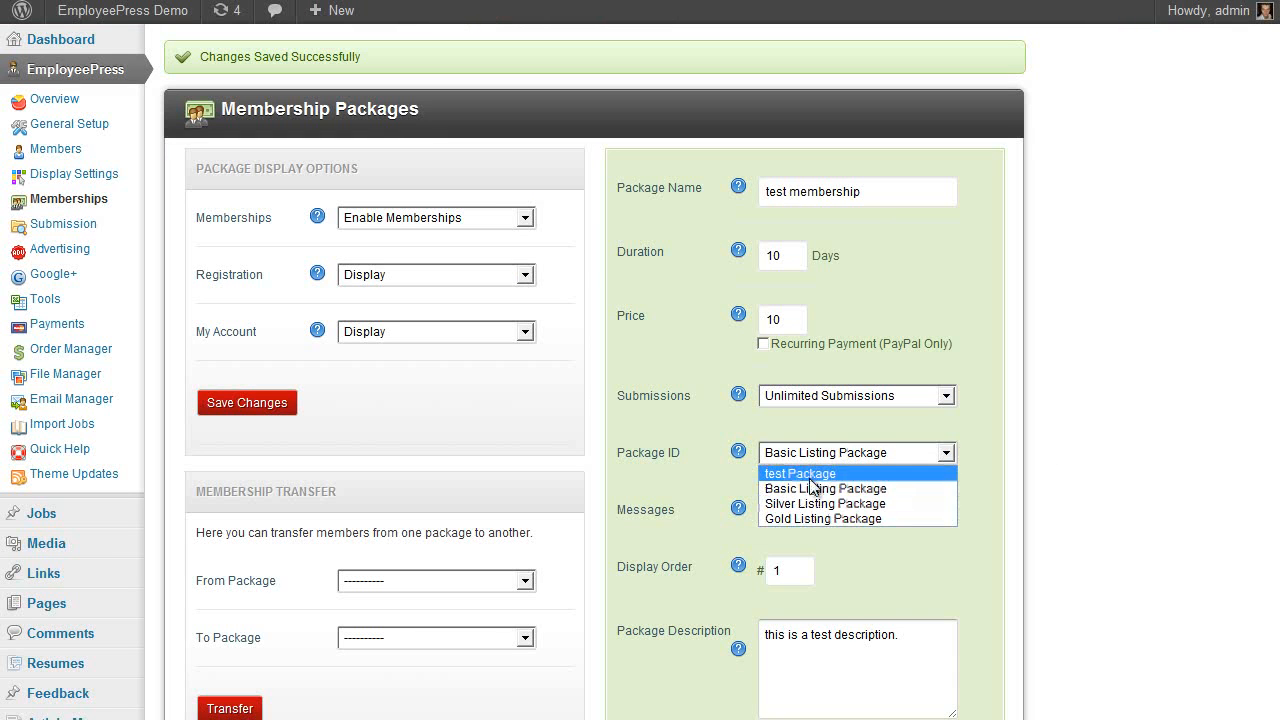
click(828, 488)
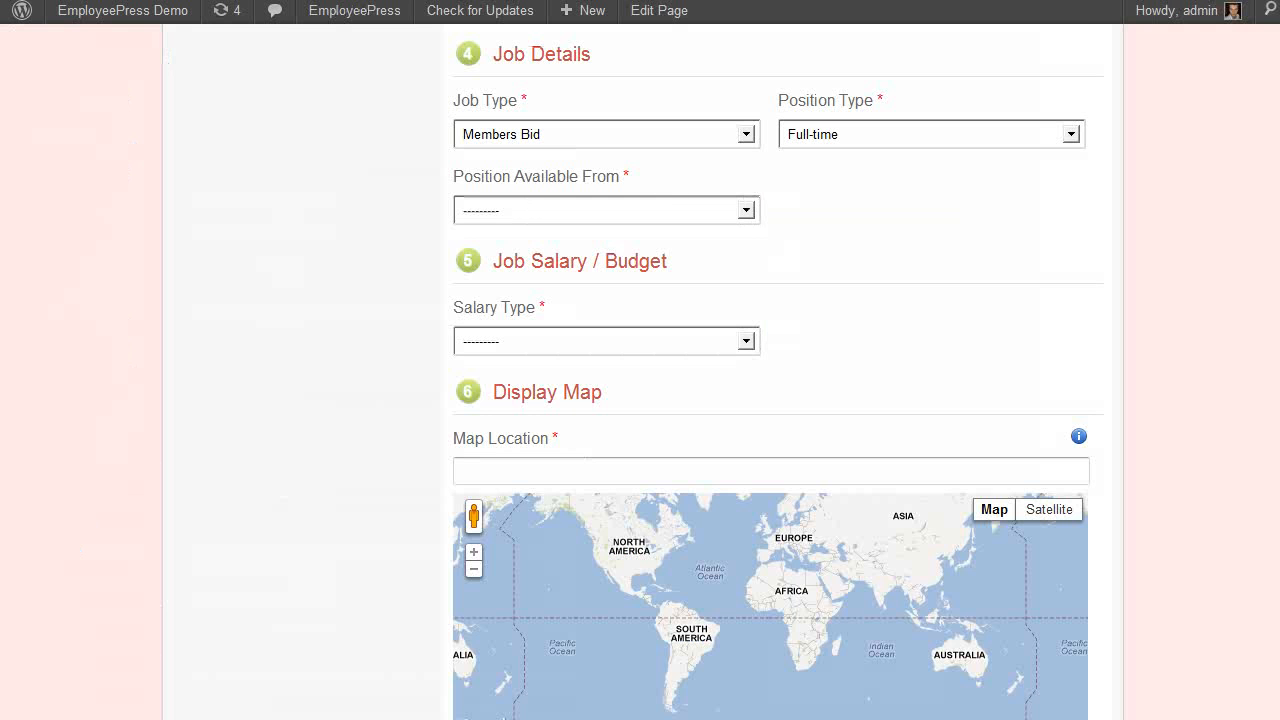
scroll(1066, 349, up, 9)
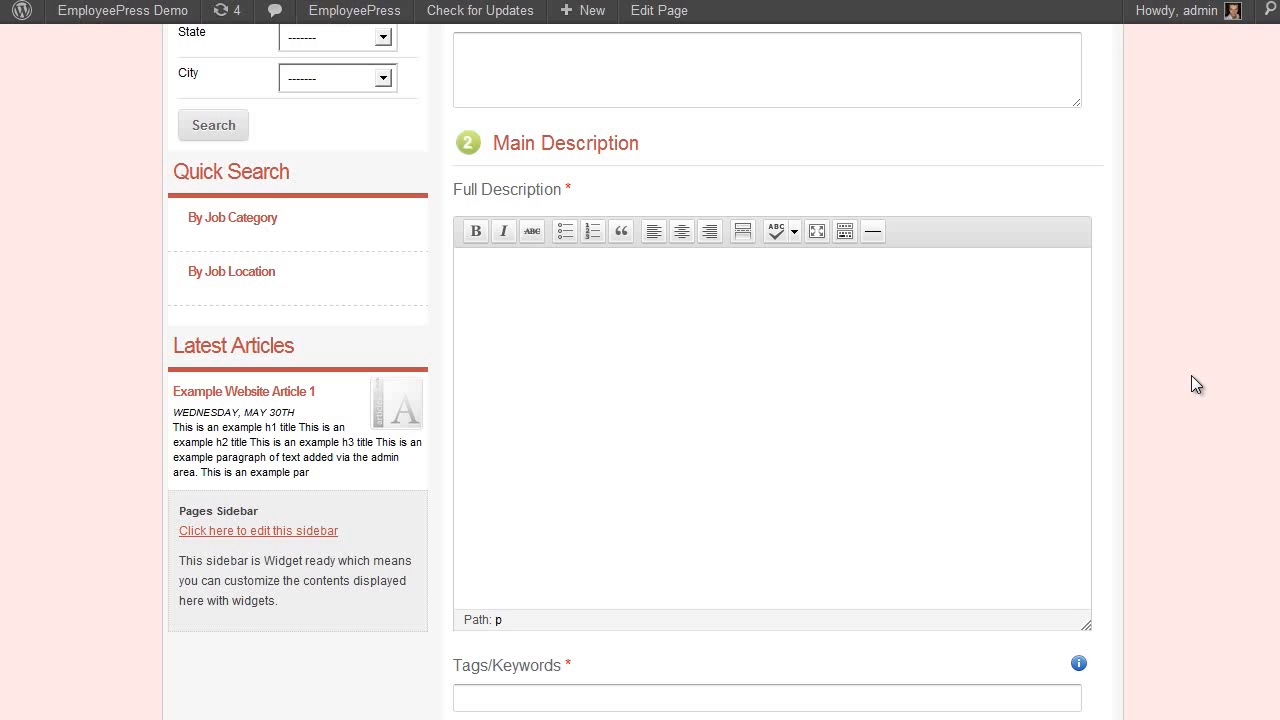
scroll(1191, 375, up, 4)
scroll(1194, 371, down, 8)
scroll(1194, 373, down, 6)
scroll(1187, 388, up, 8)
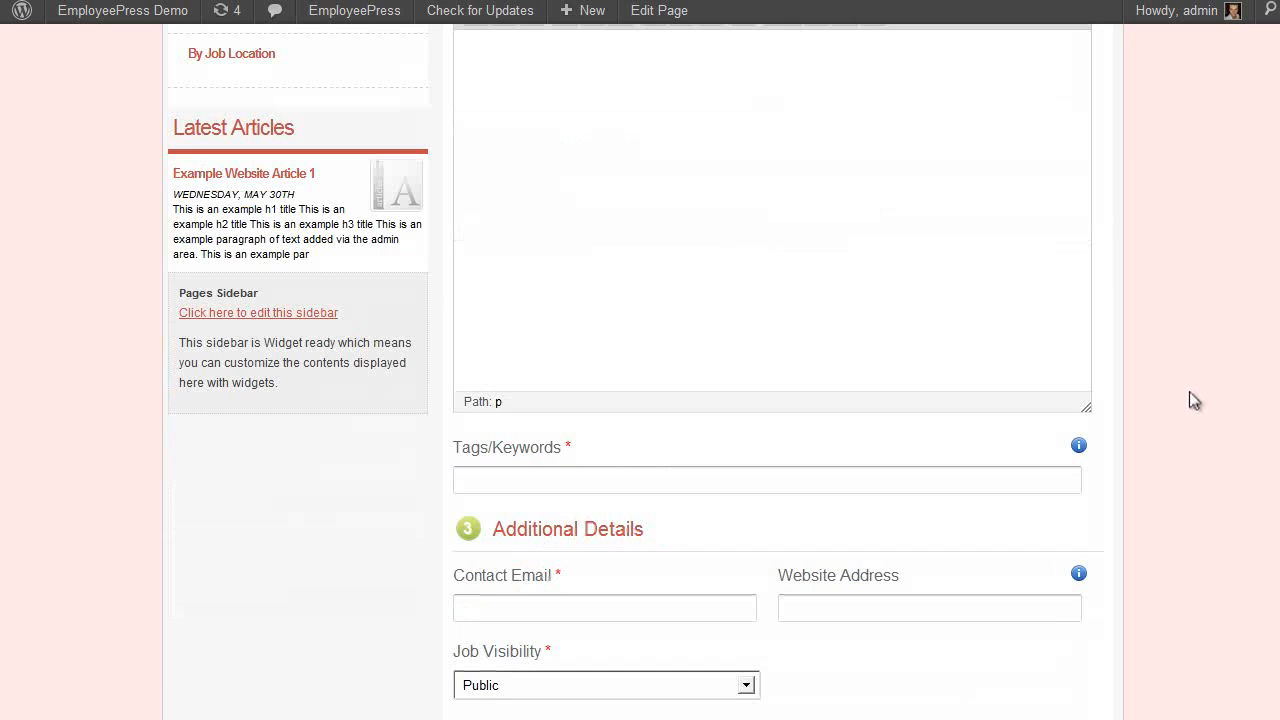
scroll(1187, 389, up, 6)
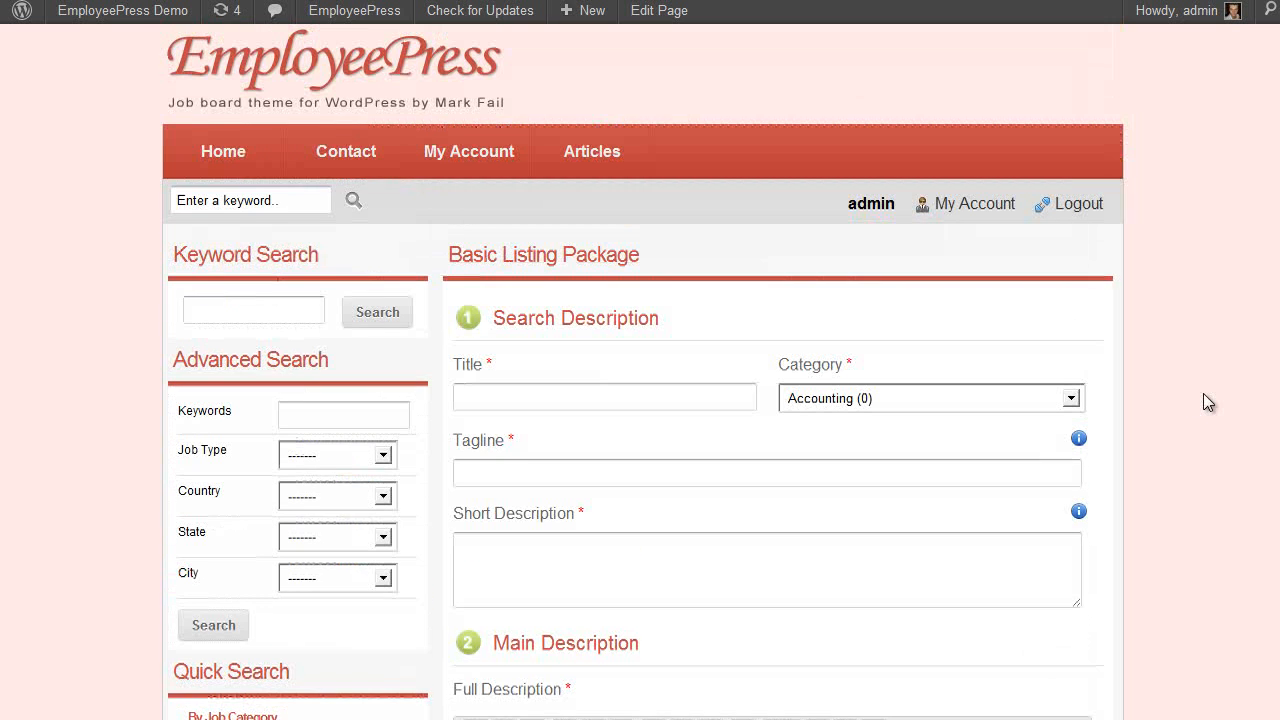
click(977, 210)
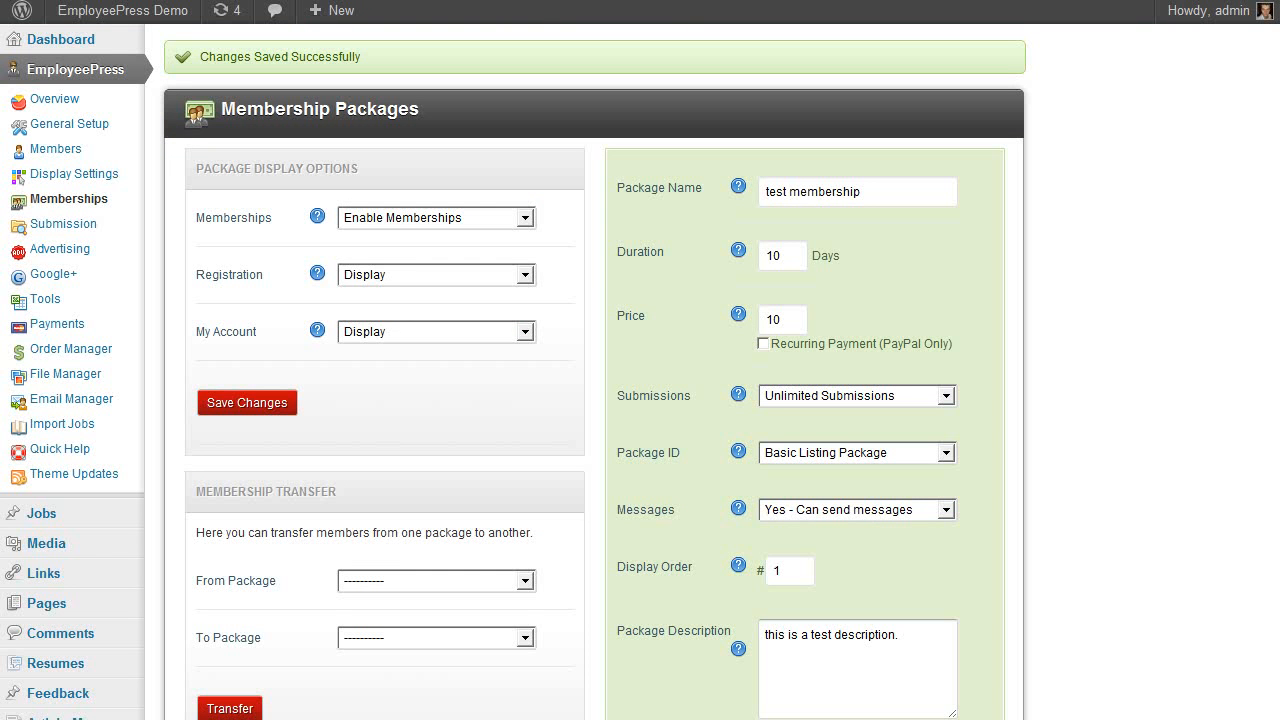
scroll(523, 229, down, 1)
scroll(517, 237, up, 1)
mouse_move(63, 521)
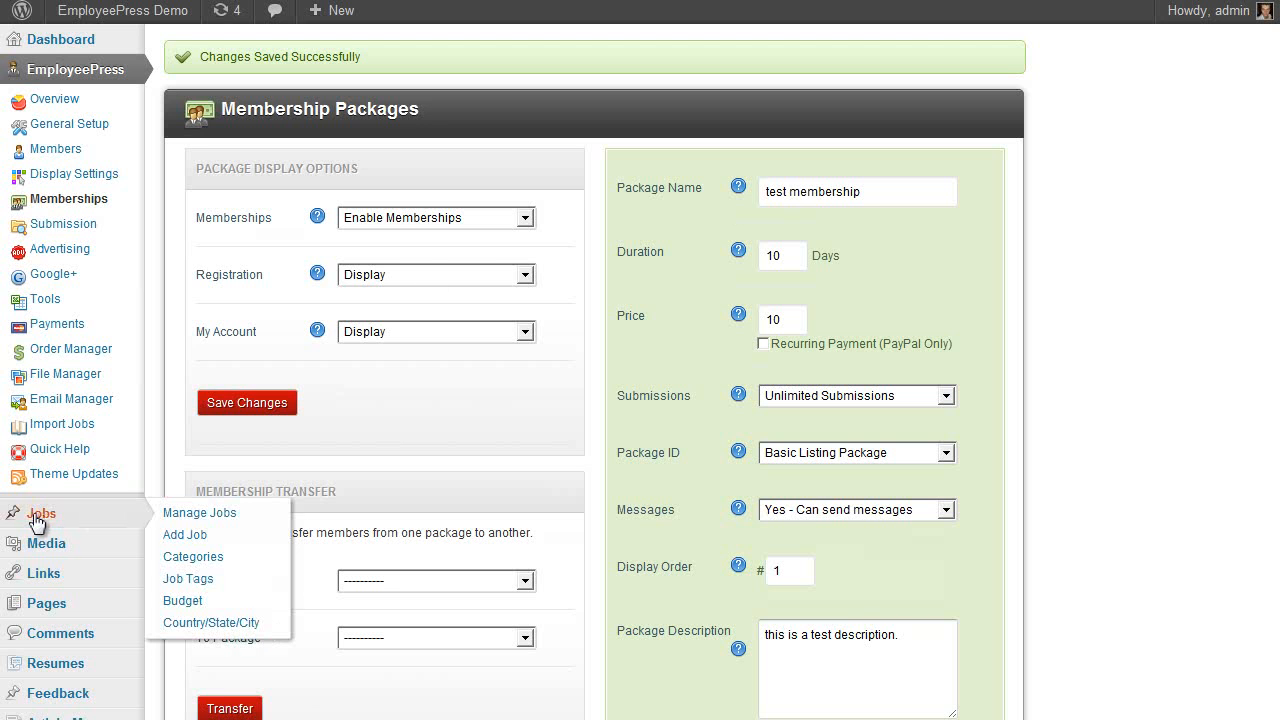
Toggle Example 1's access between test membership and All Package Access, leaving All Package Access
click(35, 522)
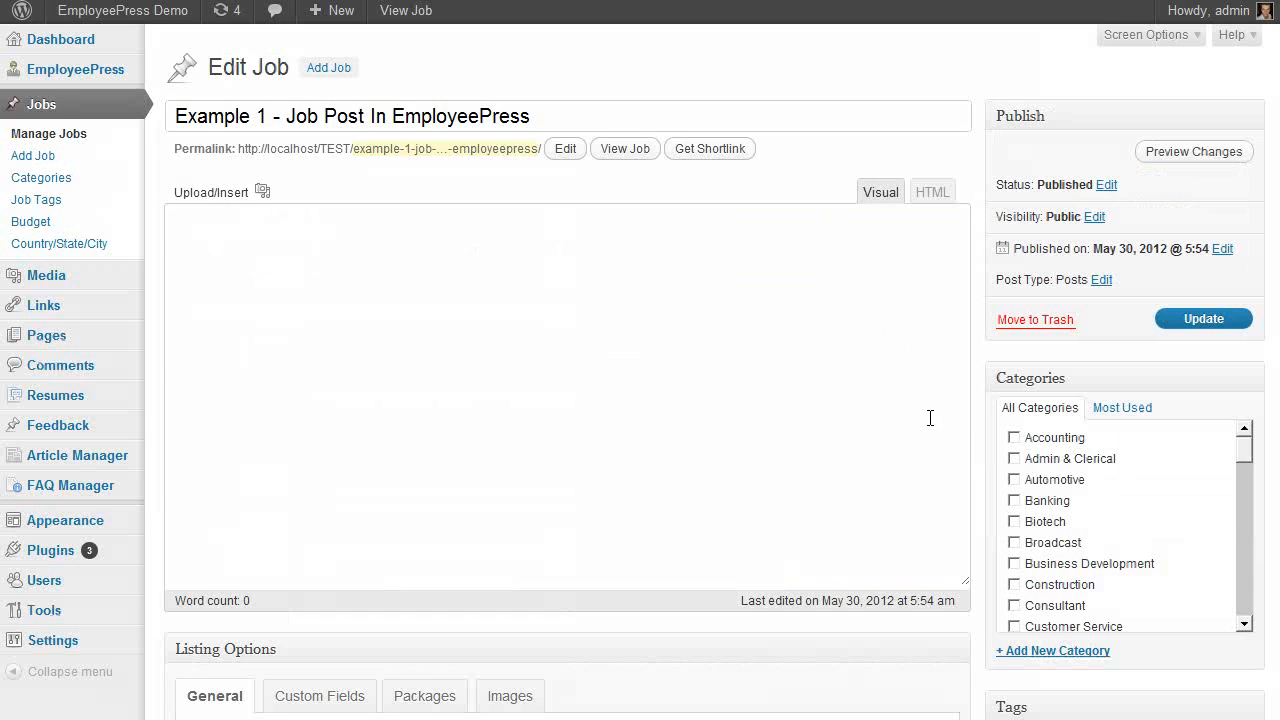
scroll(975, 442, down, 10)
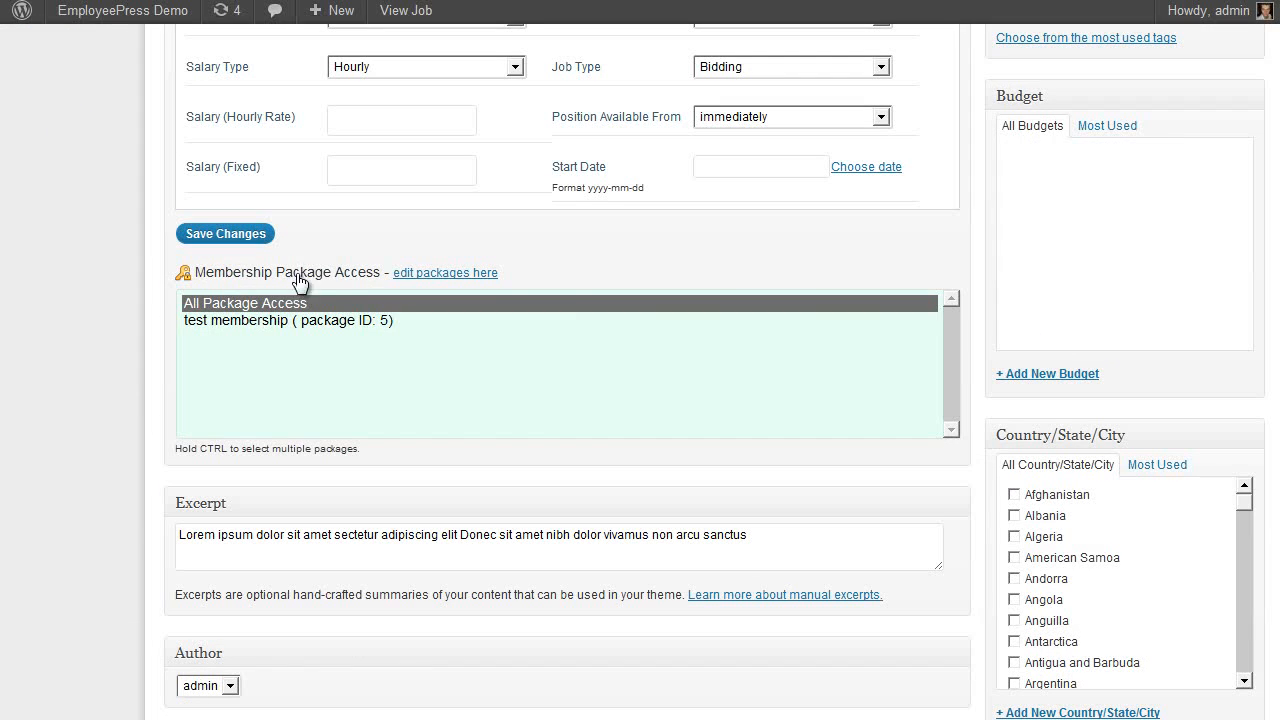
click(332, 319)
click(315, 305)
click(307, 321)
click(287, 306)
scroll(576, 374, up, 1)
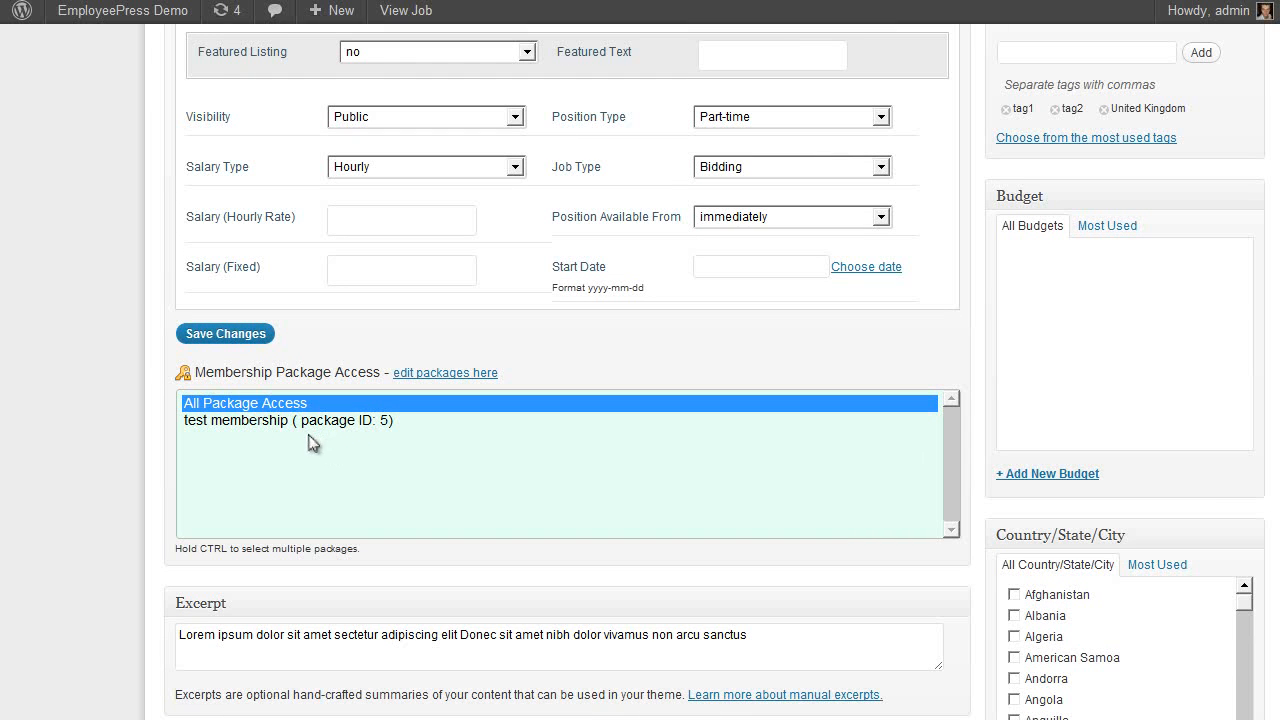
scroll(307, 440, up, 7)
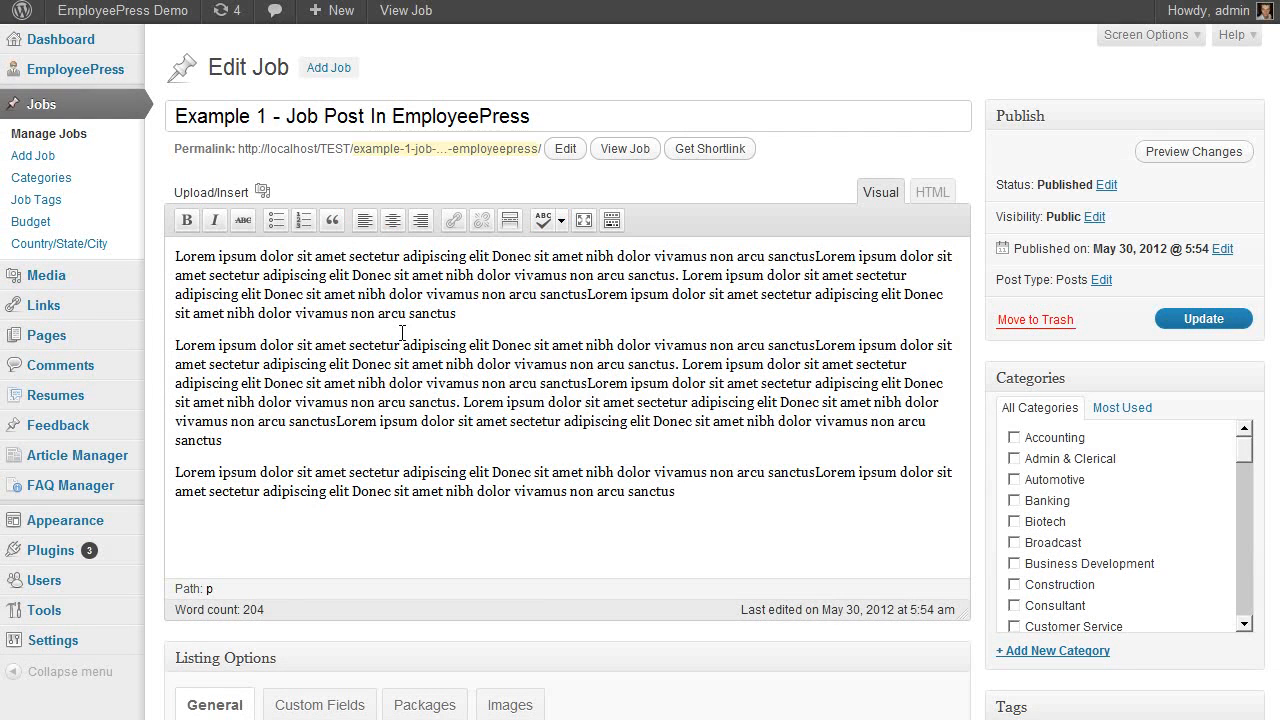
scroll(470, 410, down, 7)
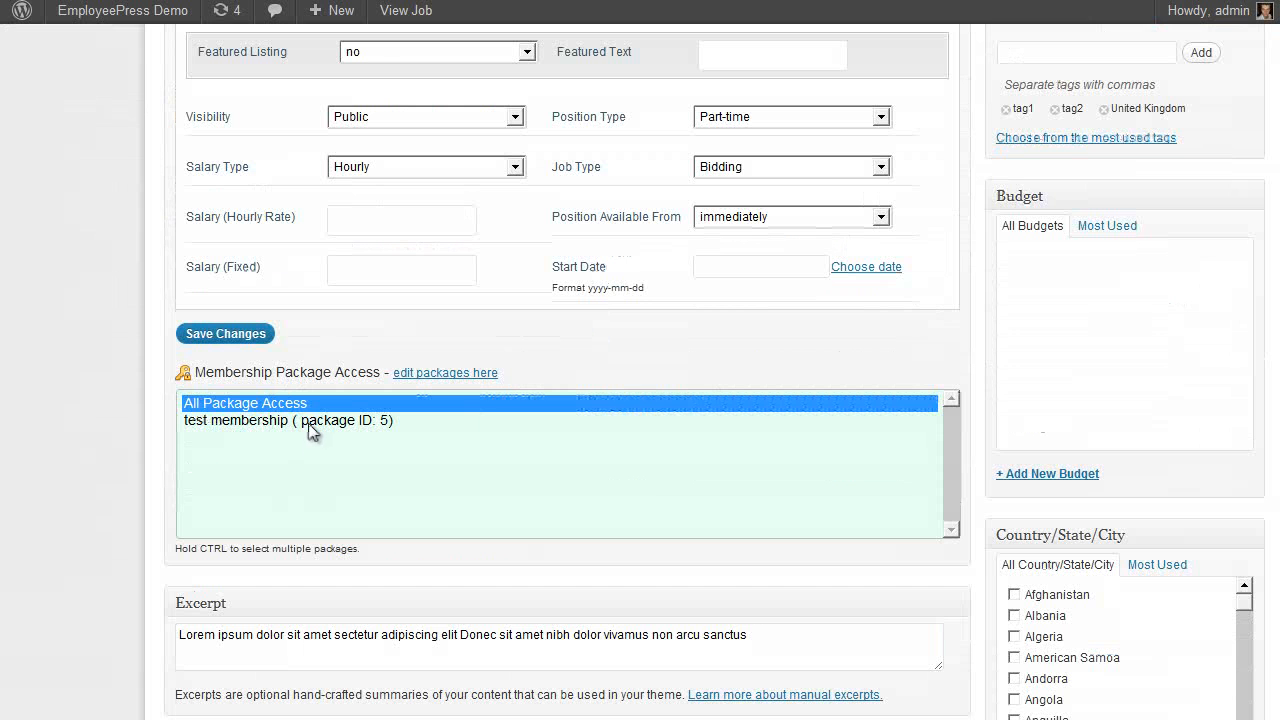
scroll(359, 432, up, 1)
scroll(359, 432, down, 1)
scroll(340, 422, up, 8)
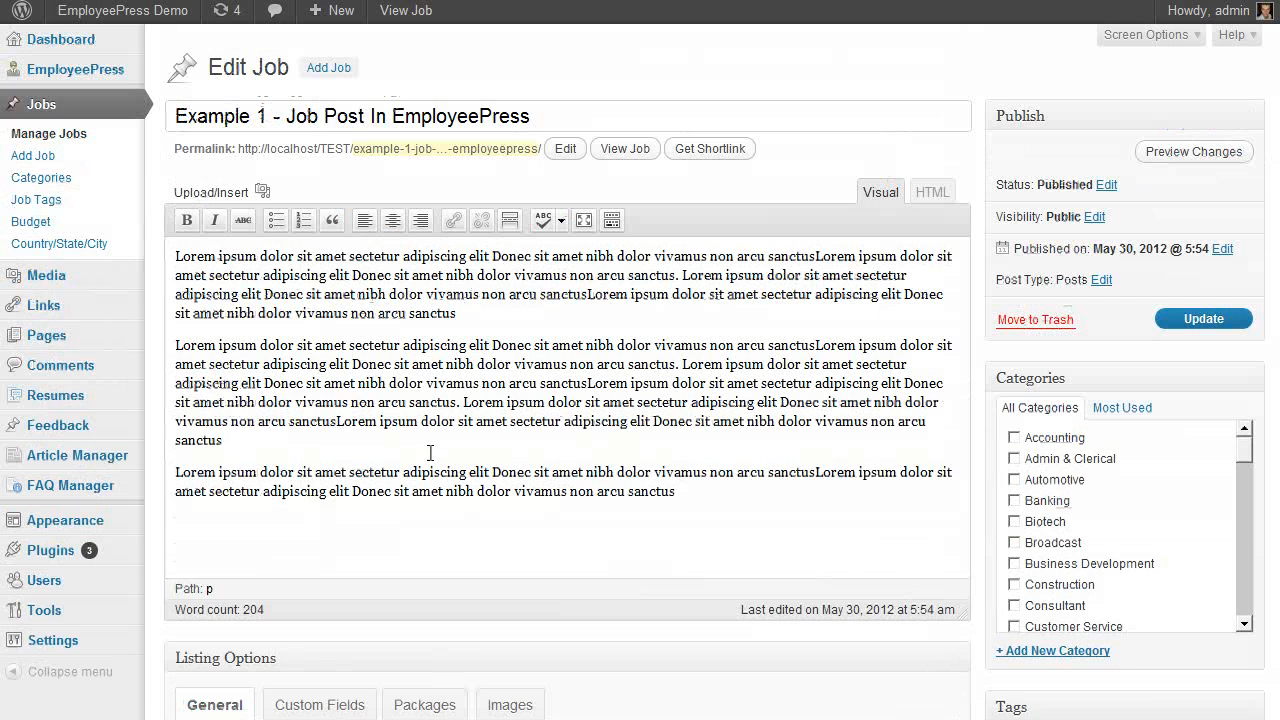
Review the header, footer and sidebar advertisement code areas in Advertising settings
click(102, 72)
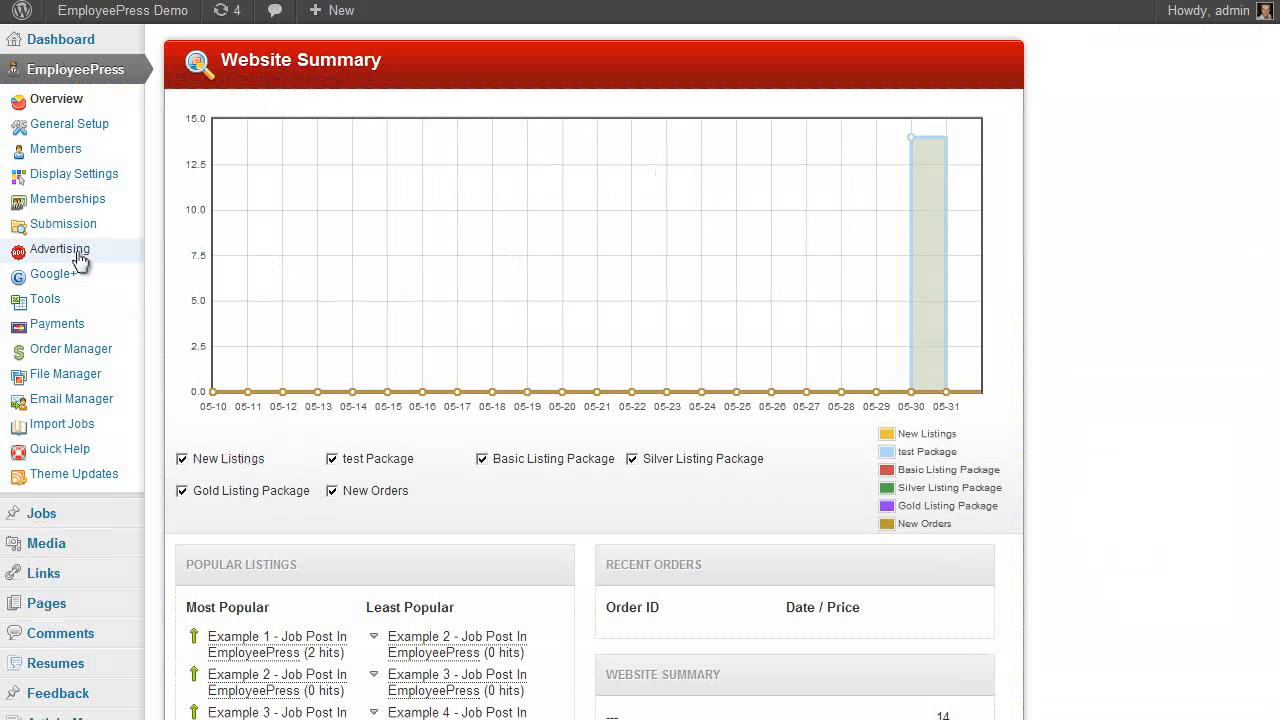
click(80, 258)
scroll(774, 221, down, 2)
scroll(597, 337, up, 2)
click(527, 594)
click(658, 572)
click(529, 280)
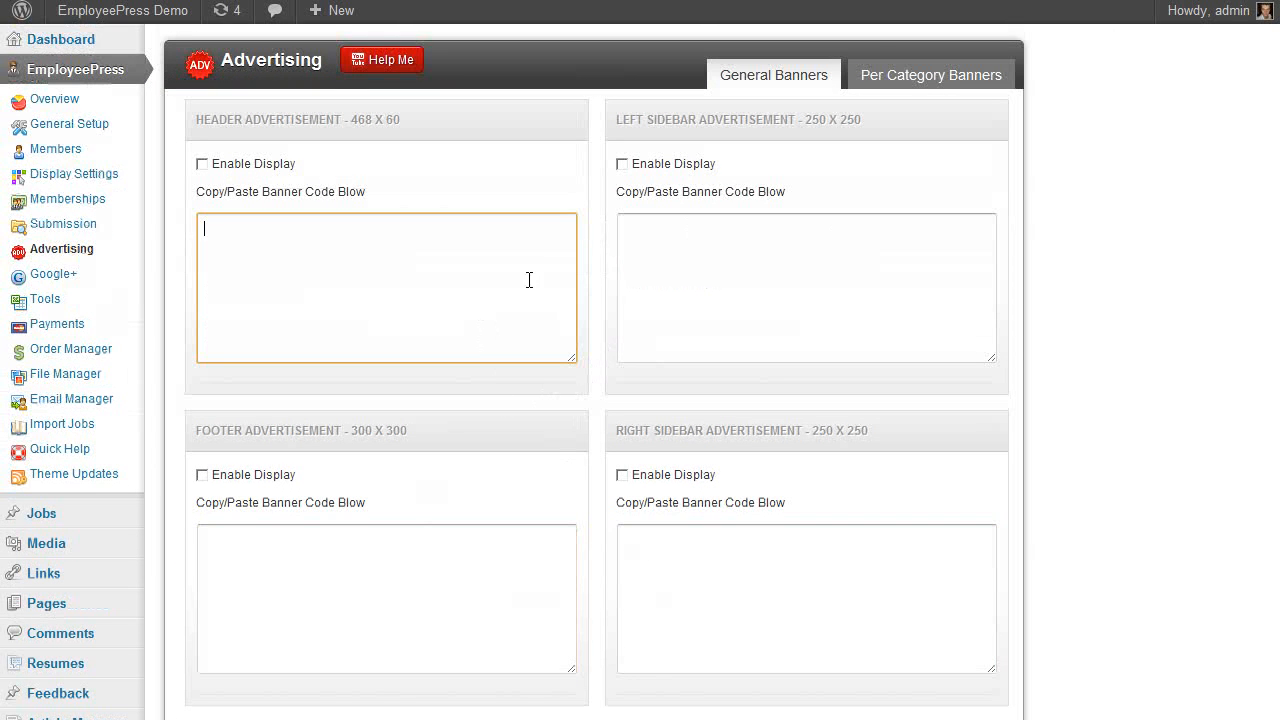
click(695, 242)
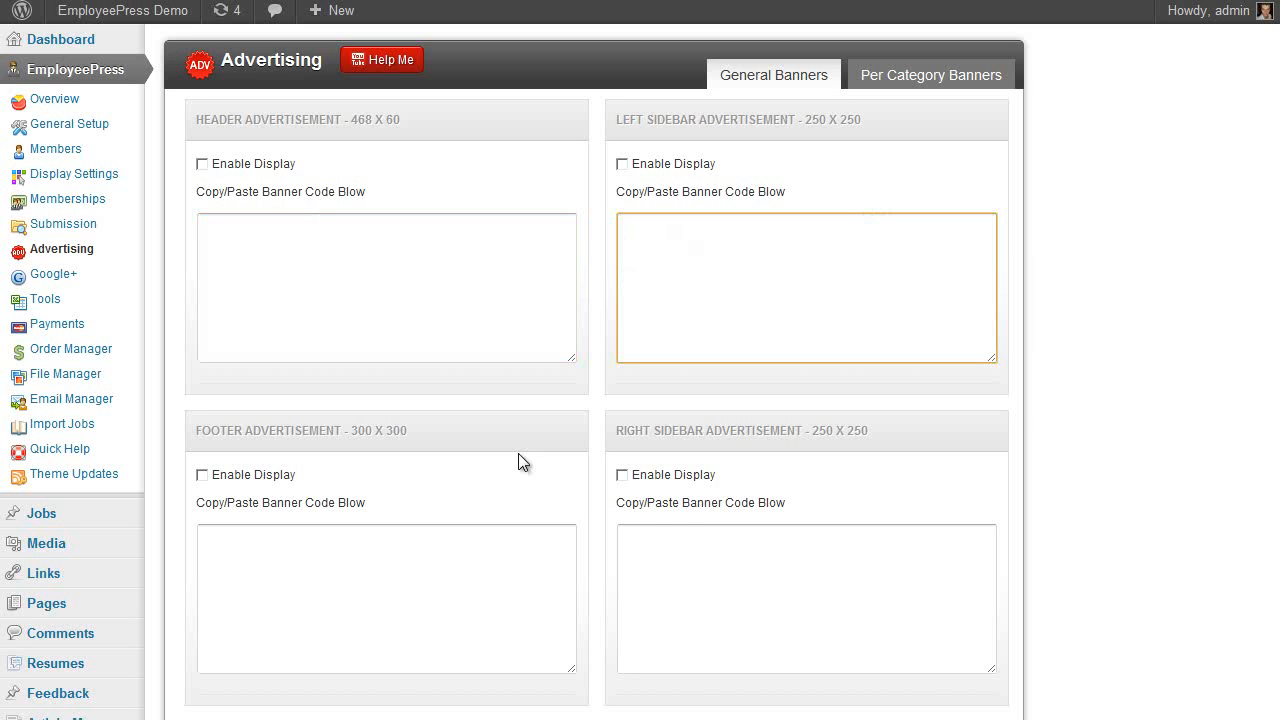
Choose Admin & Clerical in Per Category Banners, then go to Google Tools' analytics code box
click(880, 86)
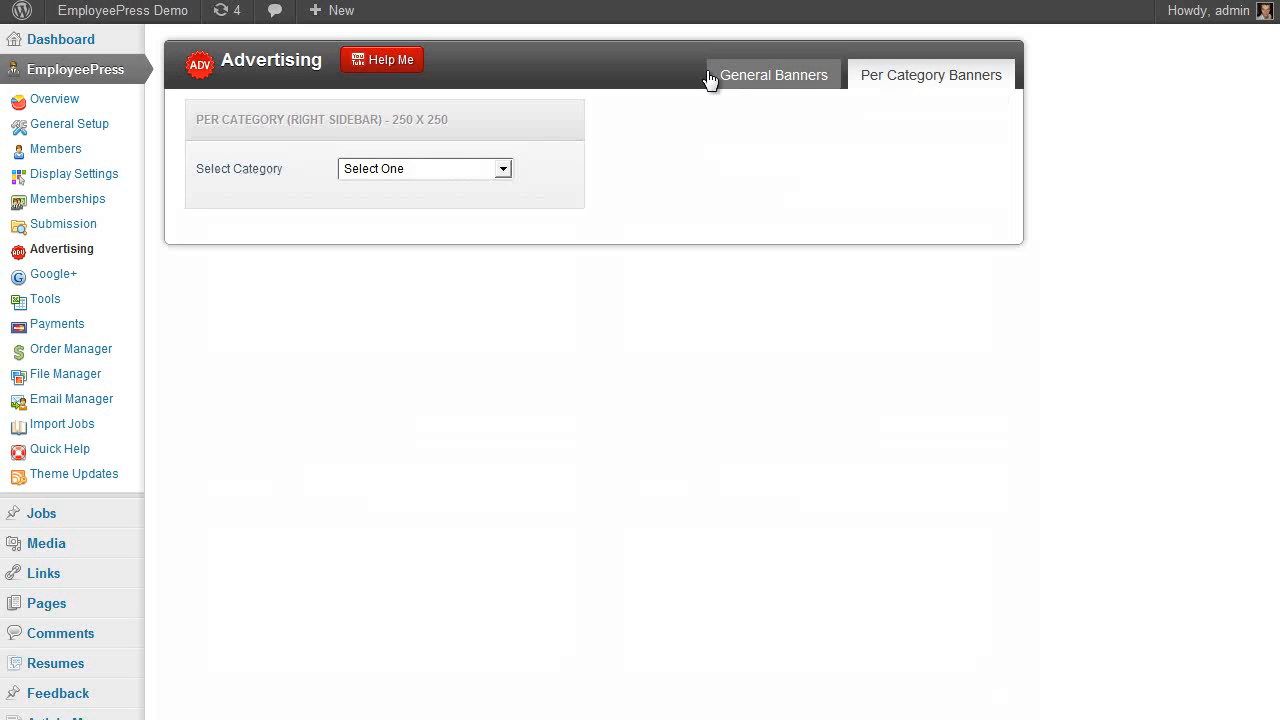
click(497, 168)
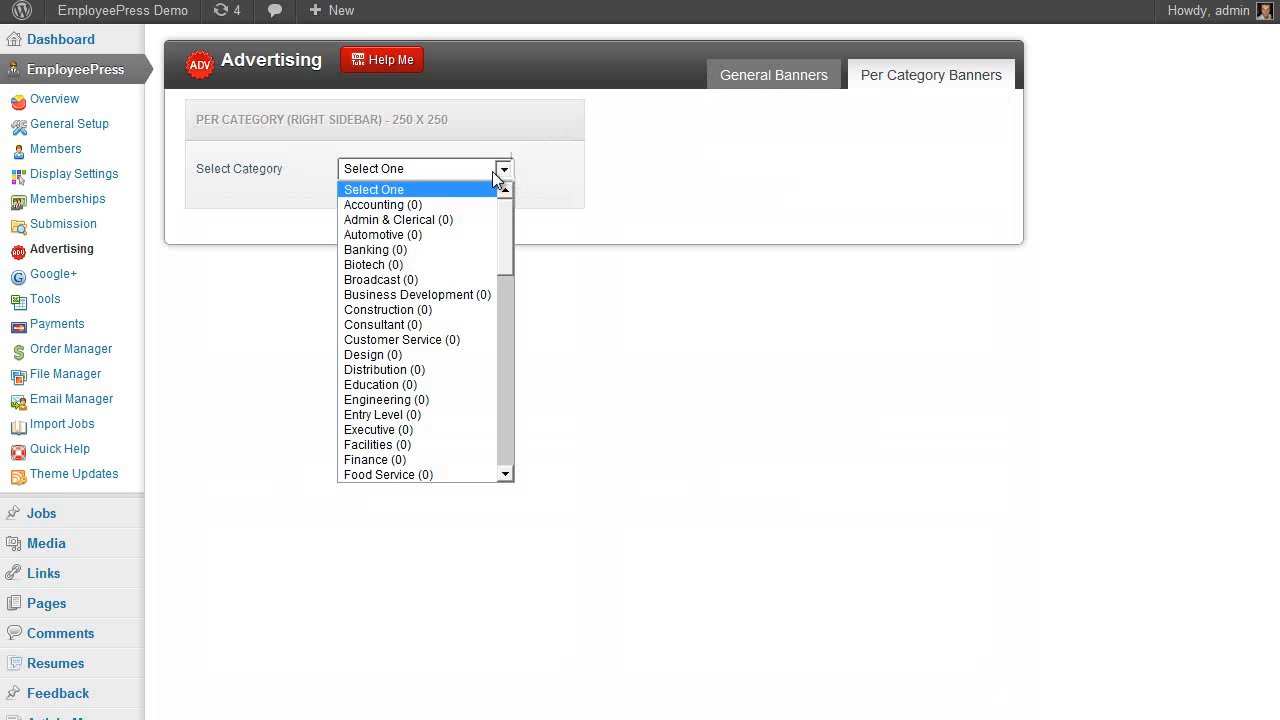
click(420, 219)
click(419, 240)
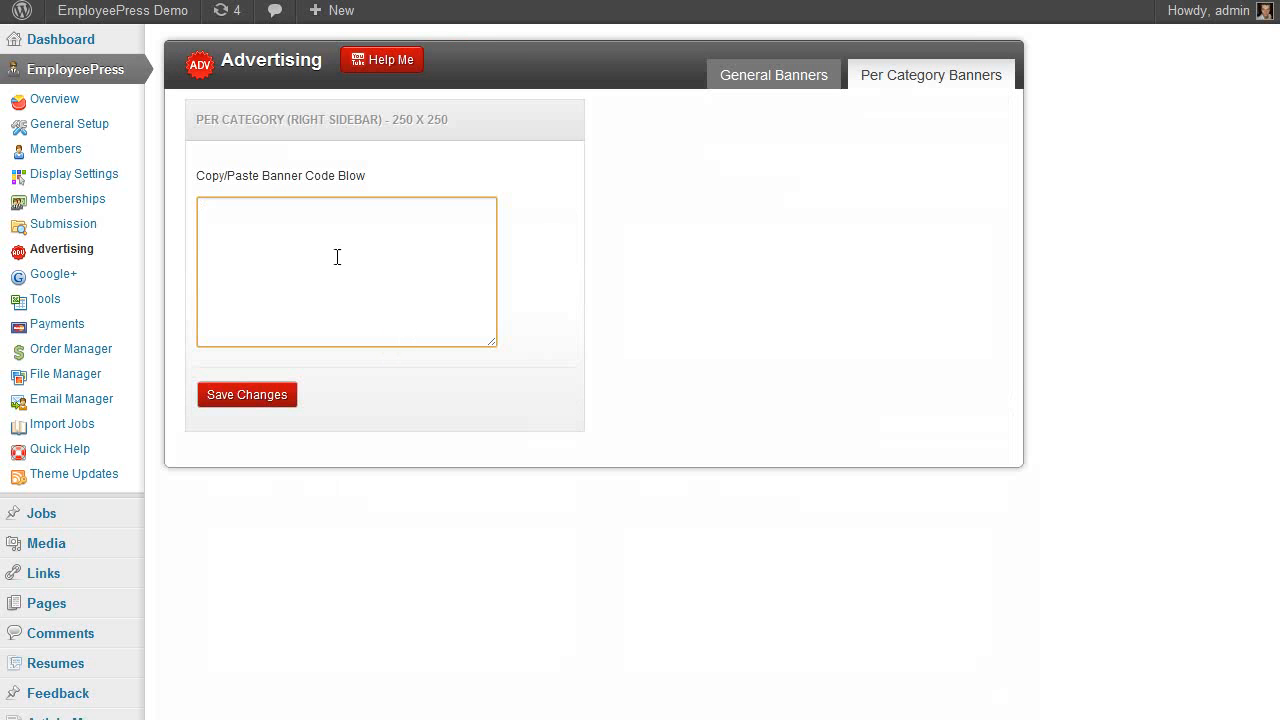
click(603, 206)
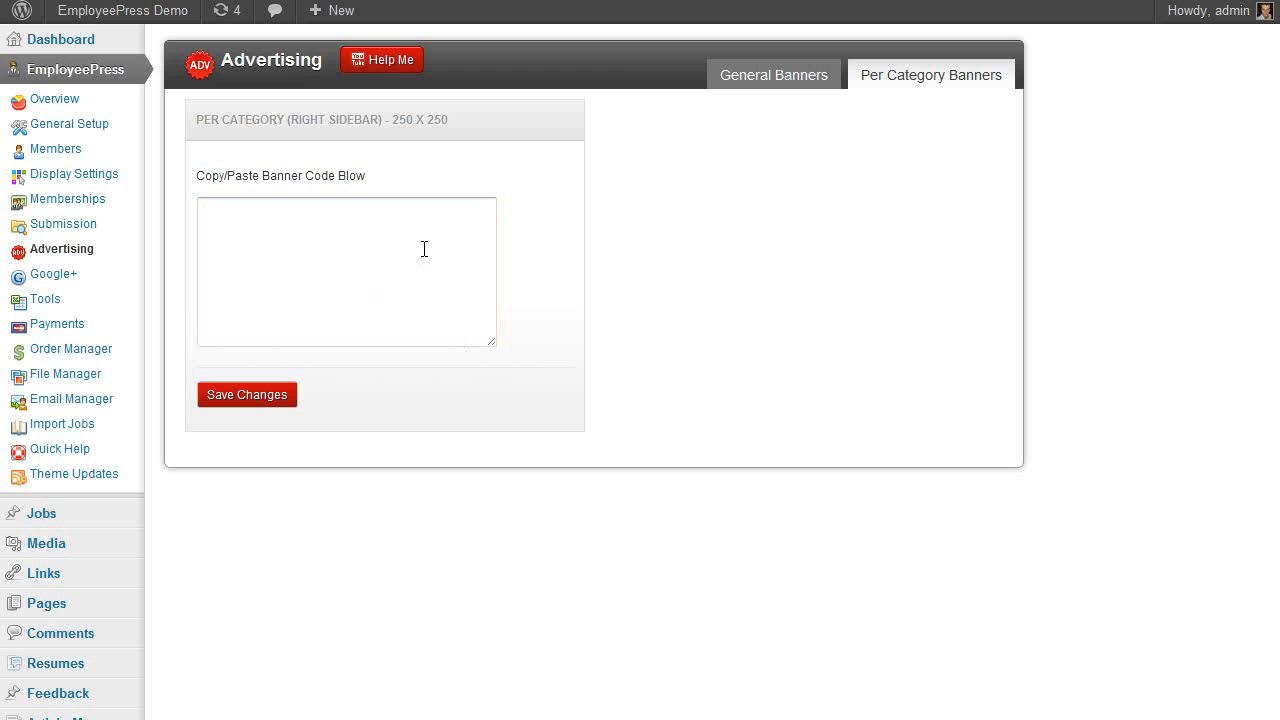
click(66, 275)
click(372, 224)
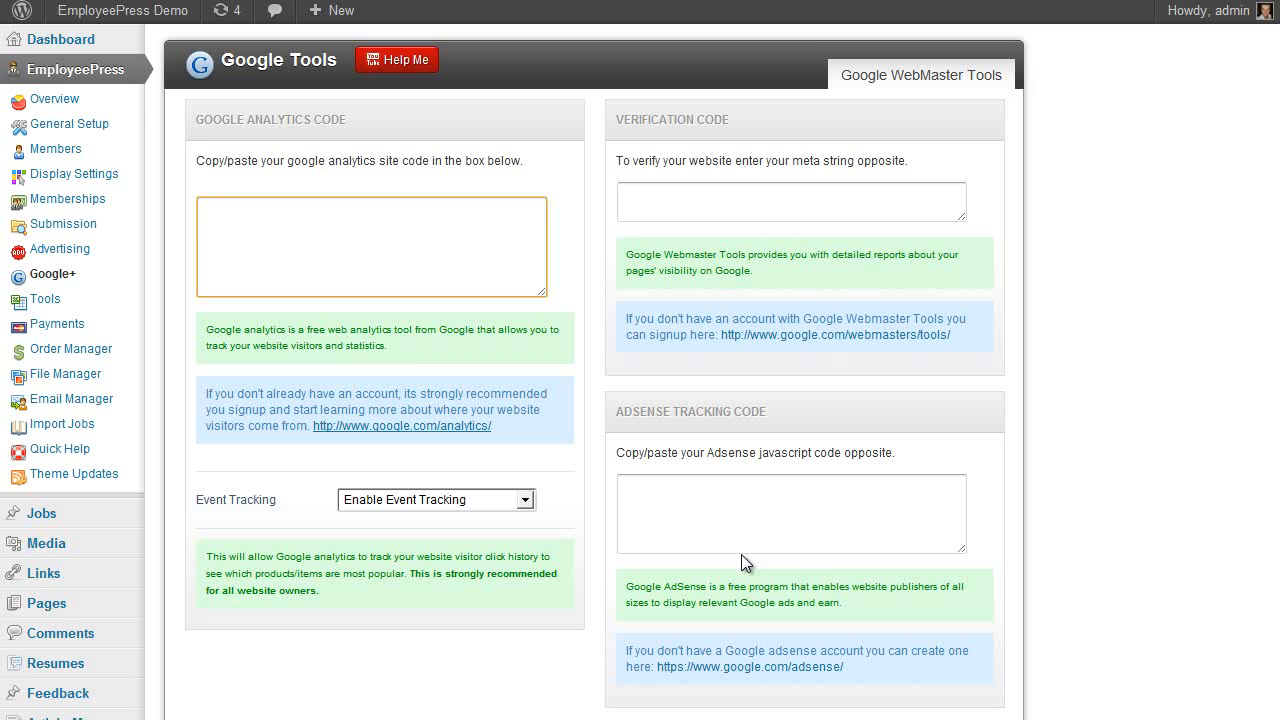
View the Category/Taxonomy bulk import tool in EmployeePress Tools
click(48, 296)
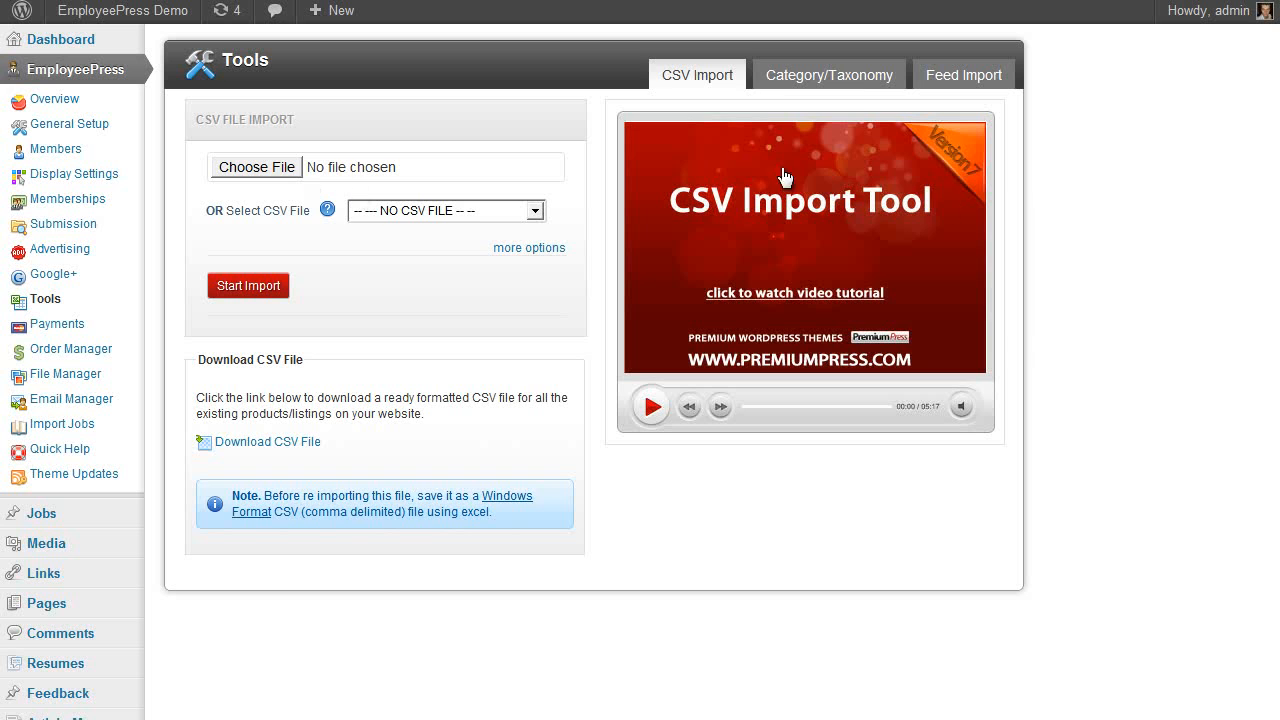
click(855, 88)
click(397, 298)
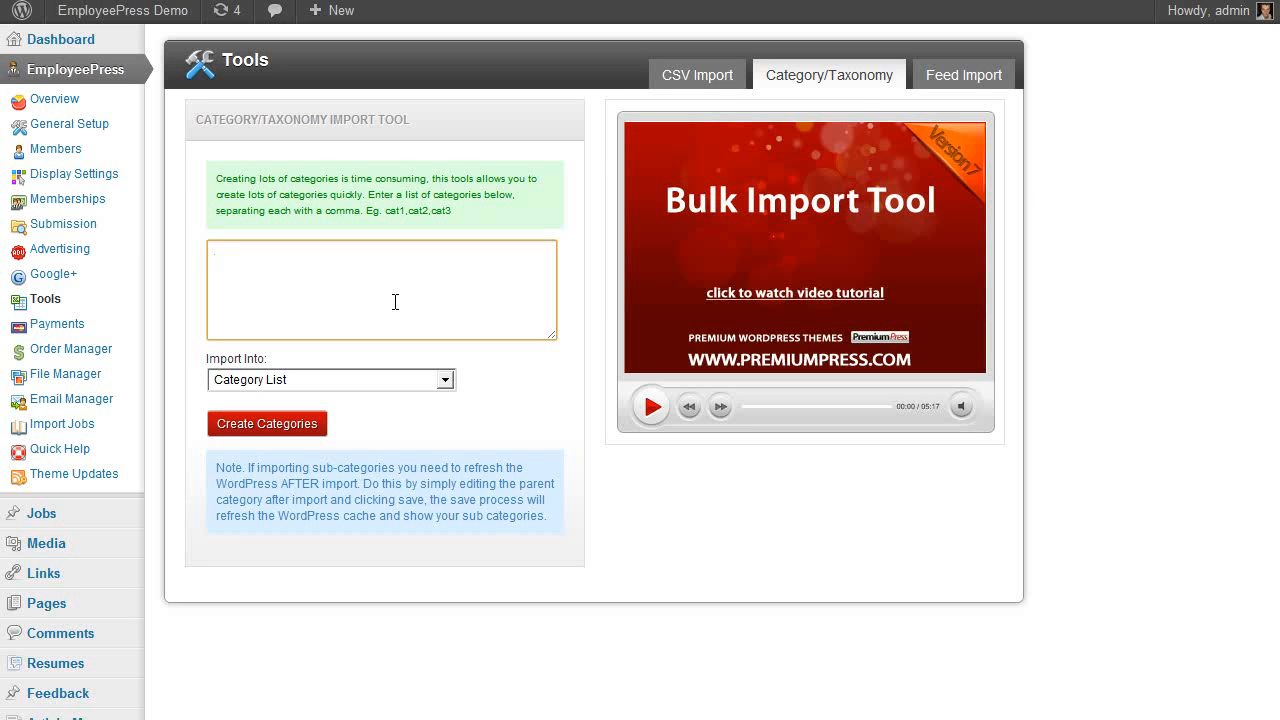
Add a new import feed named 'test', save it, and leave its data source unchanged
click(963, 76)
click(522, 112)
click(409, 130)
text(test)
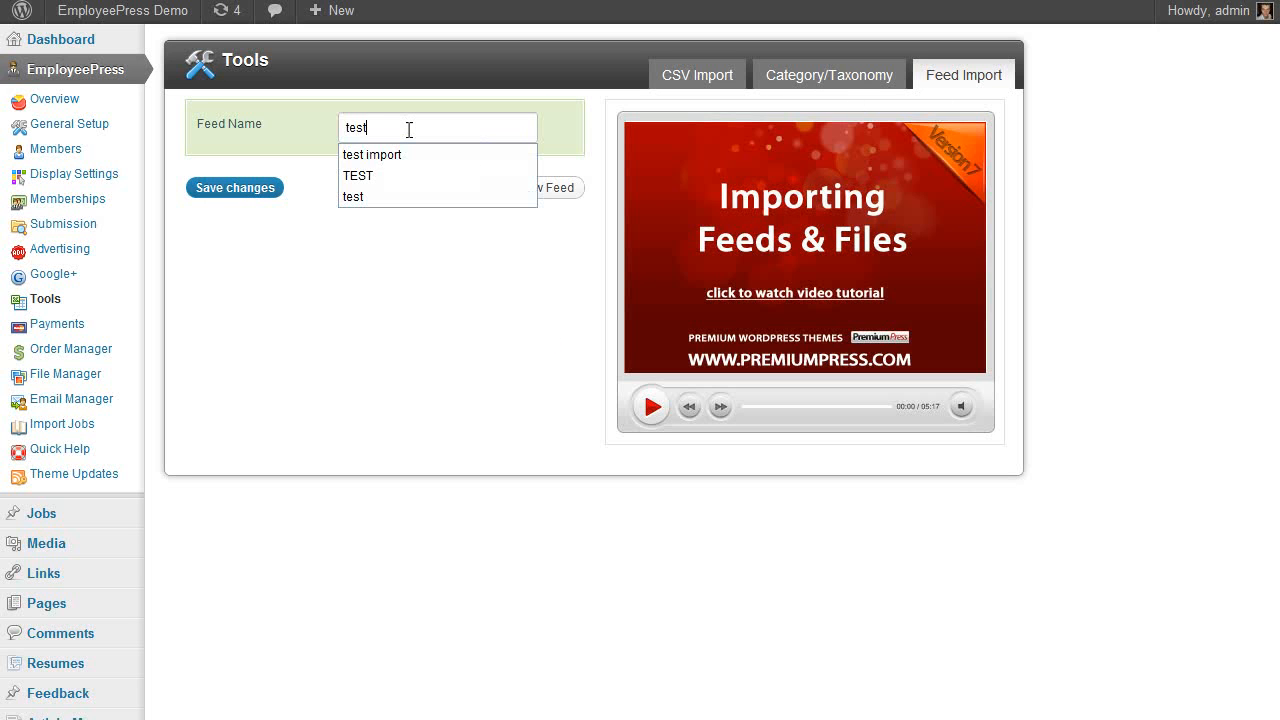
click(258, 196)
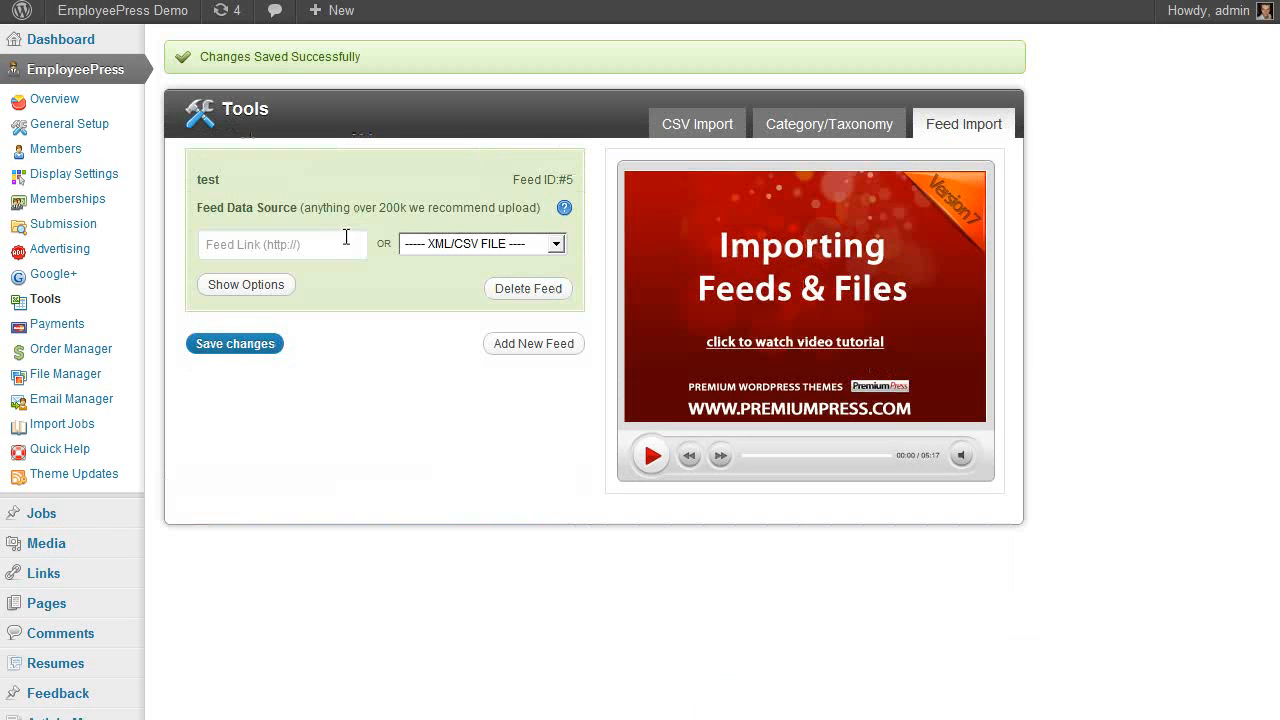
click(480, 245)
click(480, 245)
Open the EmployeePress Payments settings and look over the available payment gateways
click(80, 325)
scroll(1000, 357, down, 9)
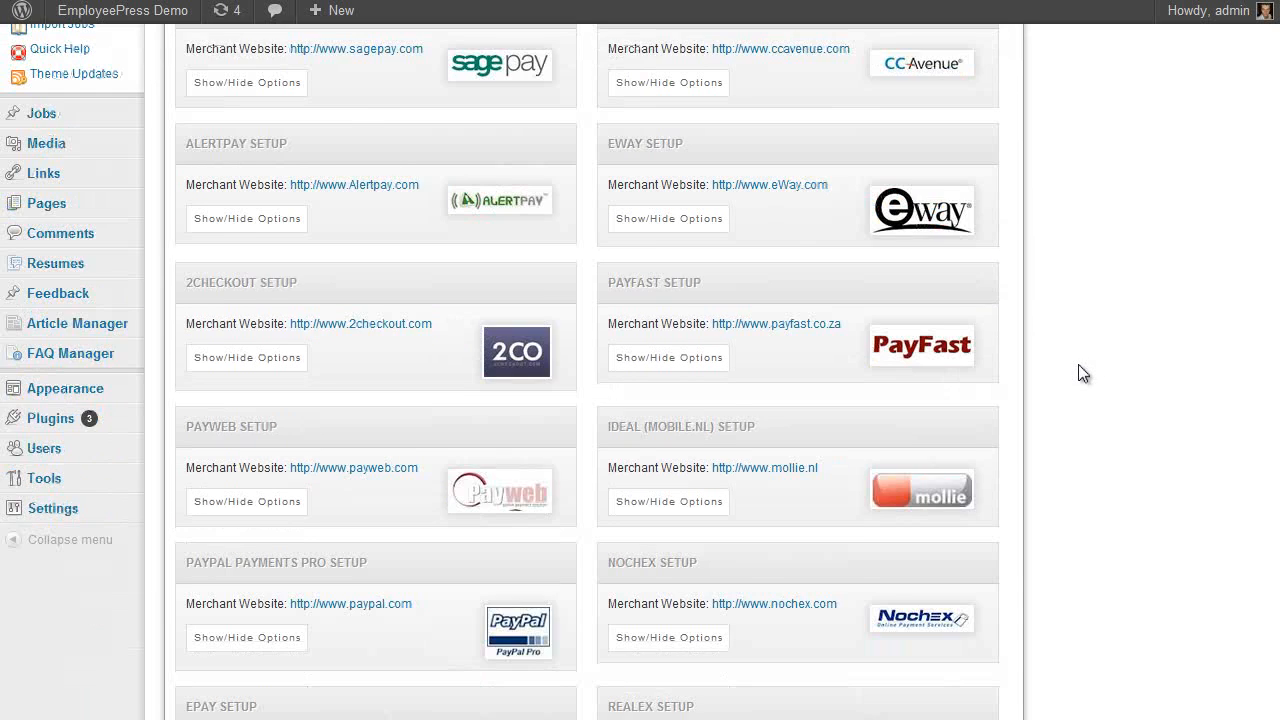
scroll(1075, 373, up, 11)
scroll(1061, 373, up, 1)
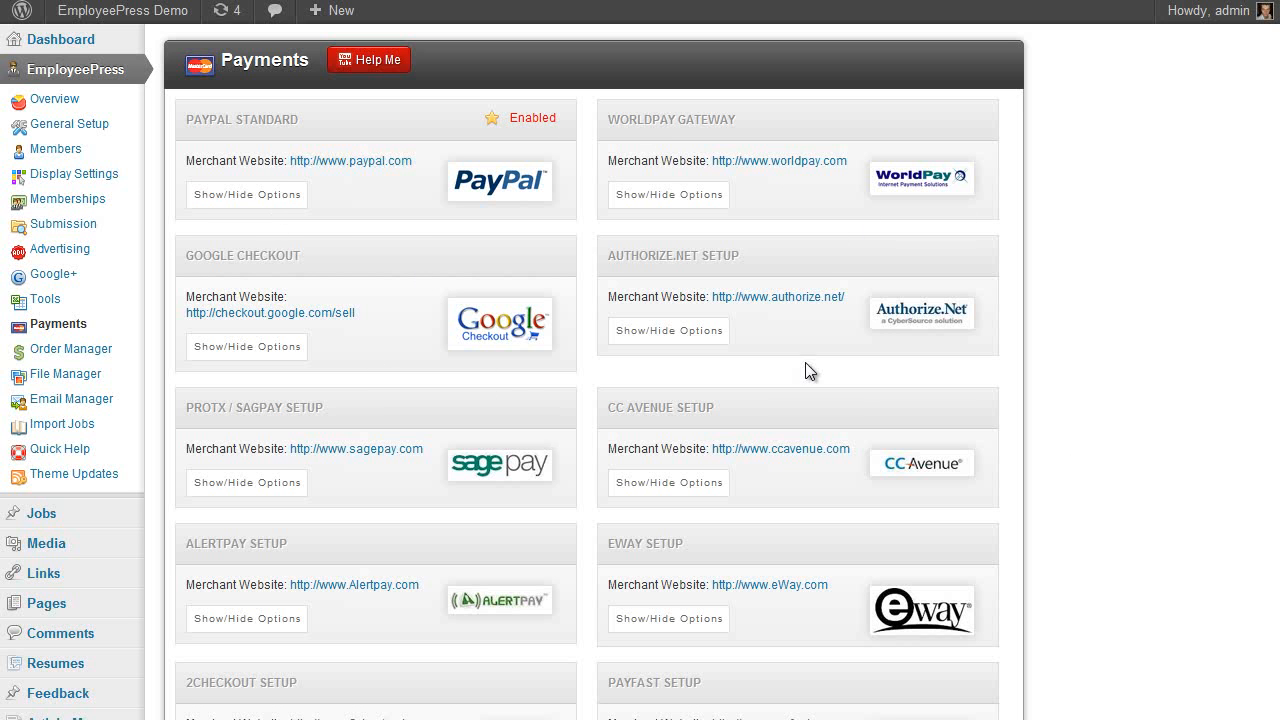
scroll(796, 366, down, 4)
scroll(797, 366, up, 4)
Check PayPal Standard's options, then open Order Manager, which lists no orders (Total: 0)
click(253, 197)
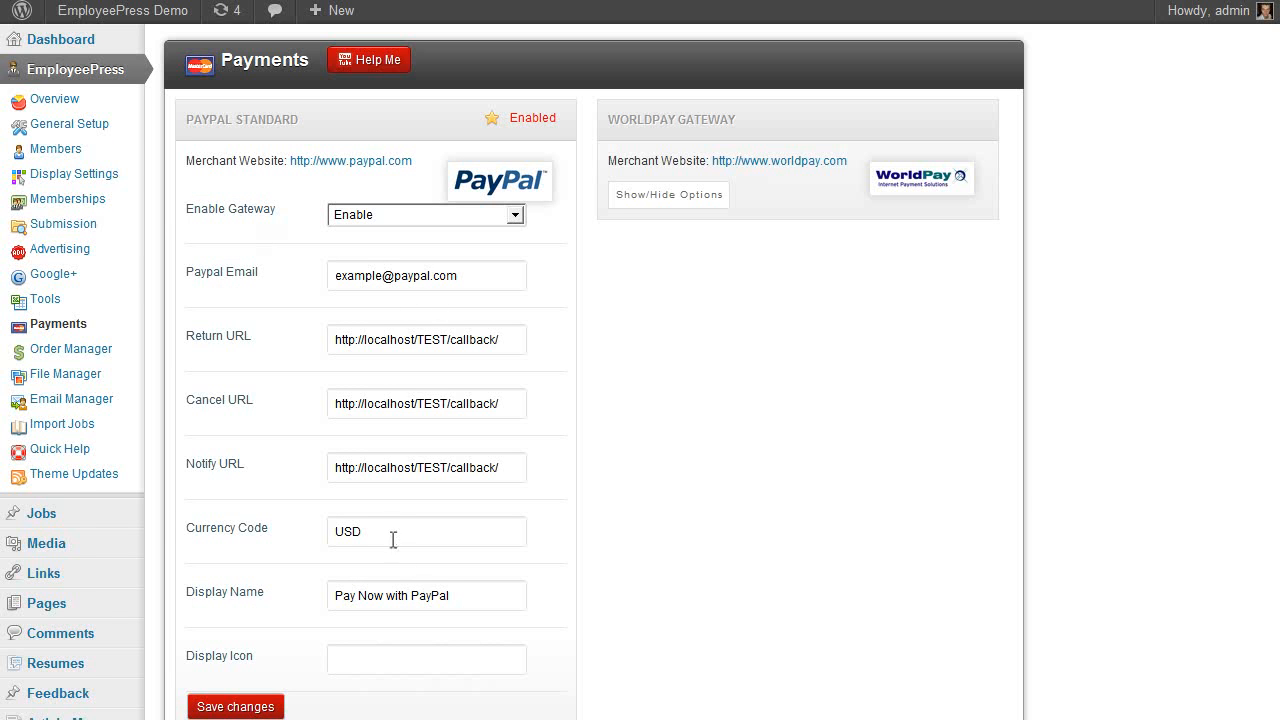
scroll(403, 571, down, 1)
click(278, 652)
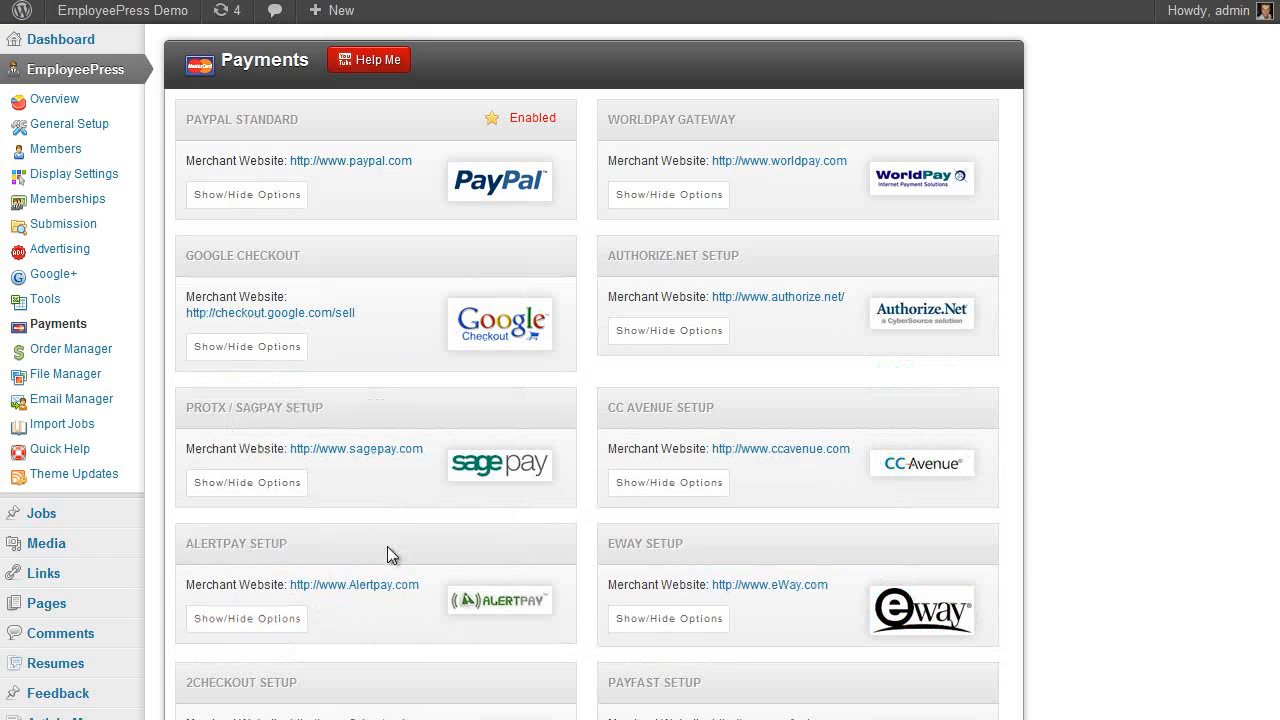
click(78, 350)
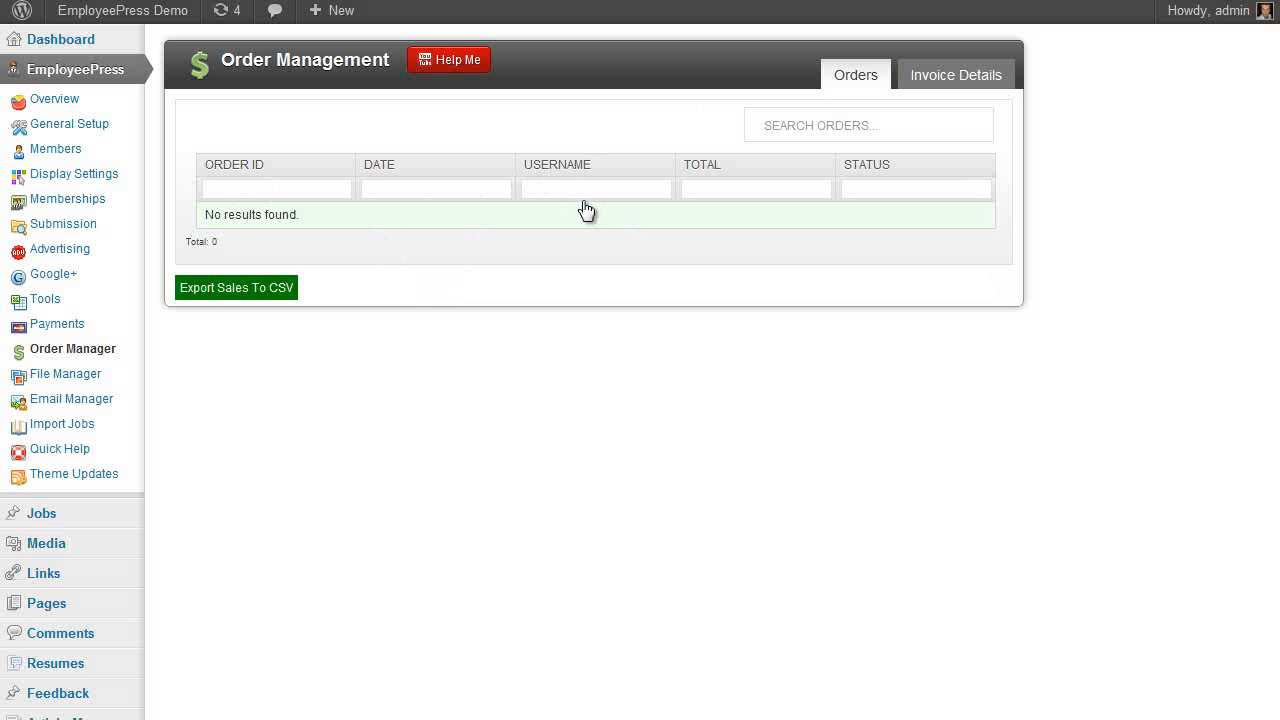
Go via File Manager to Email Manager, showing Example Signup, Example Paid Order and Admin Contact Form emails
click(55, 377)
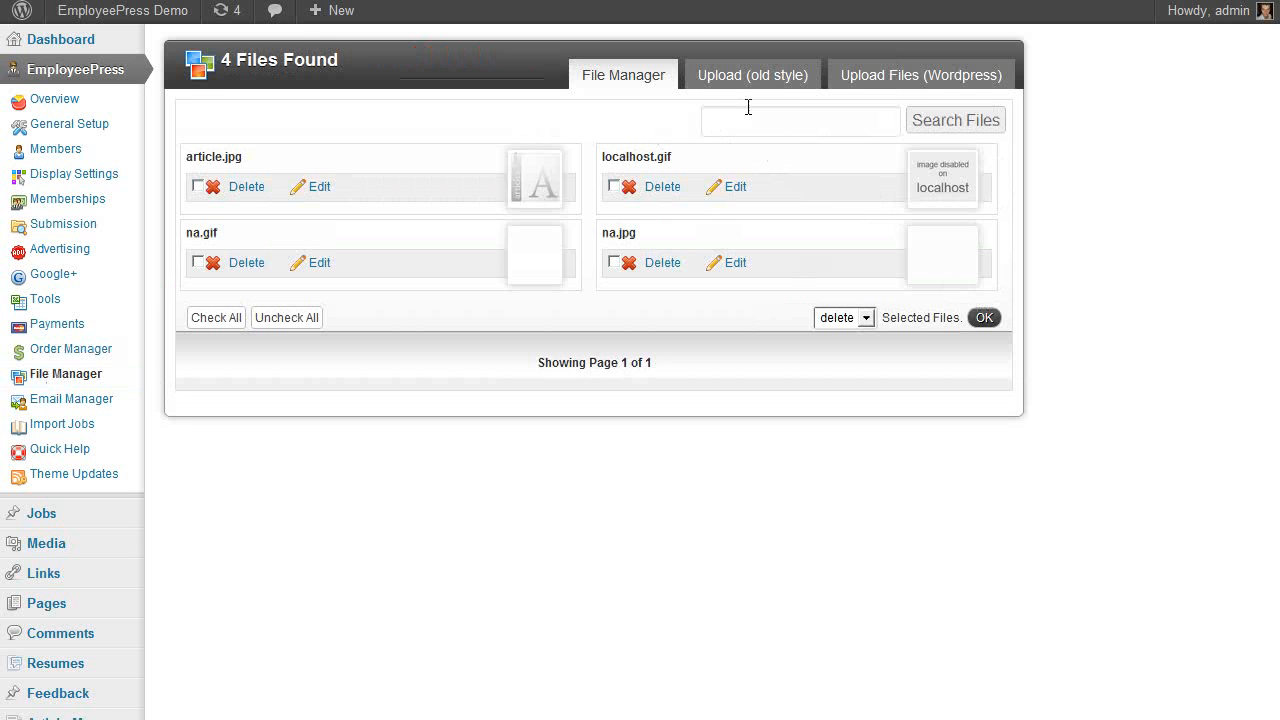
click(90, 408)
scroll(874, 260, down, 1)
scroll(578, 290, up, 1)
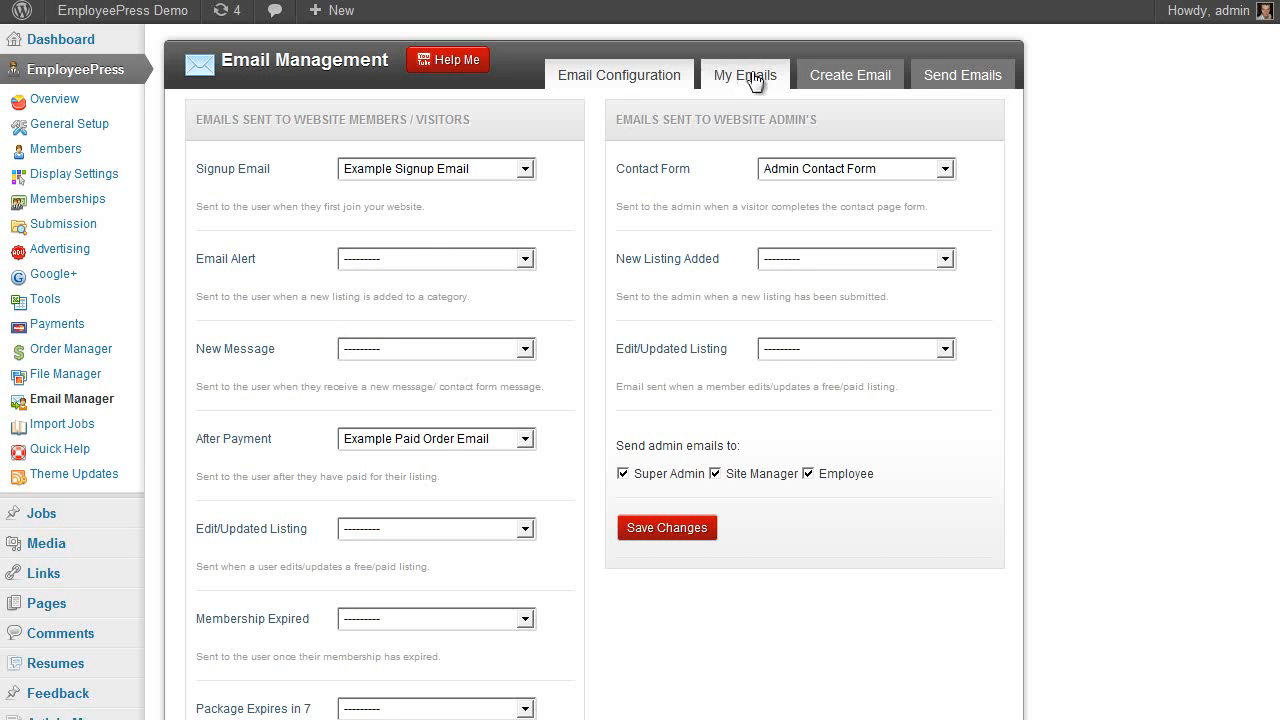
Look over the Create Email form for a new notification email
click(878, 84)
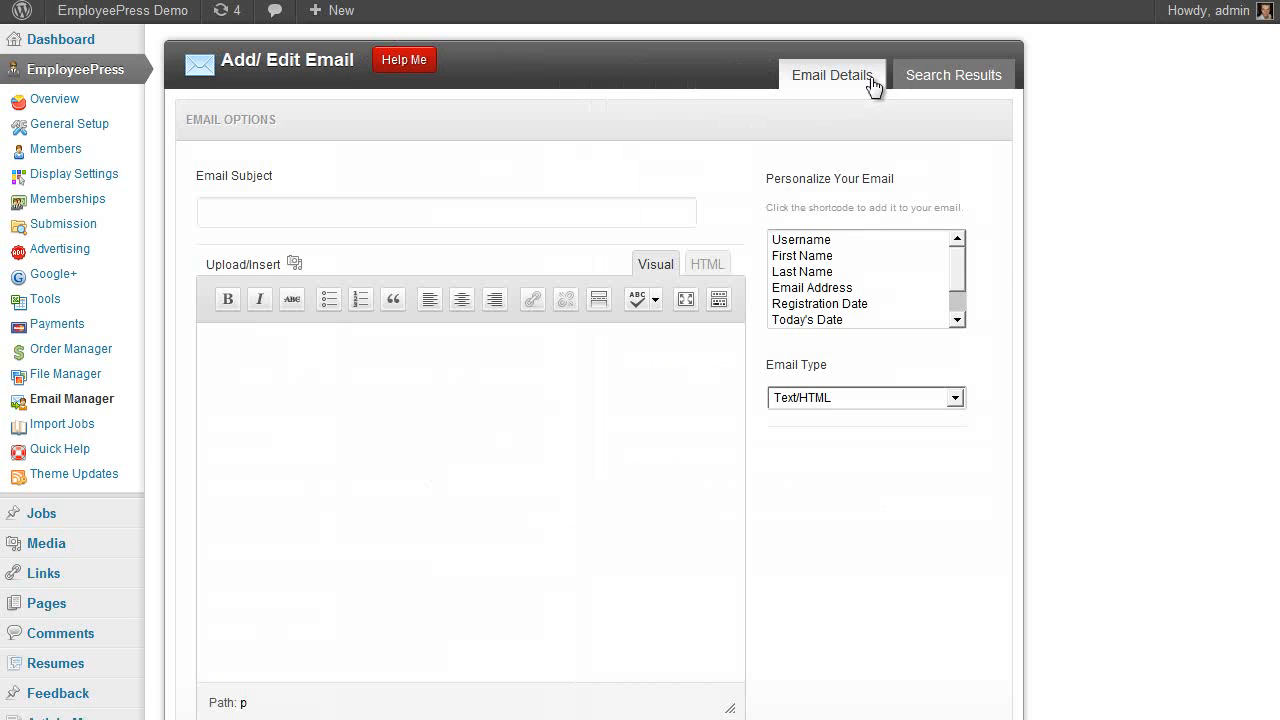
scroll(317, 429, down, 1)
scroll(317, 429, up, 1)
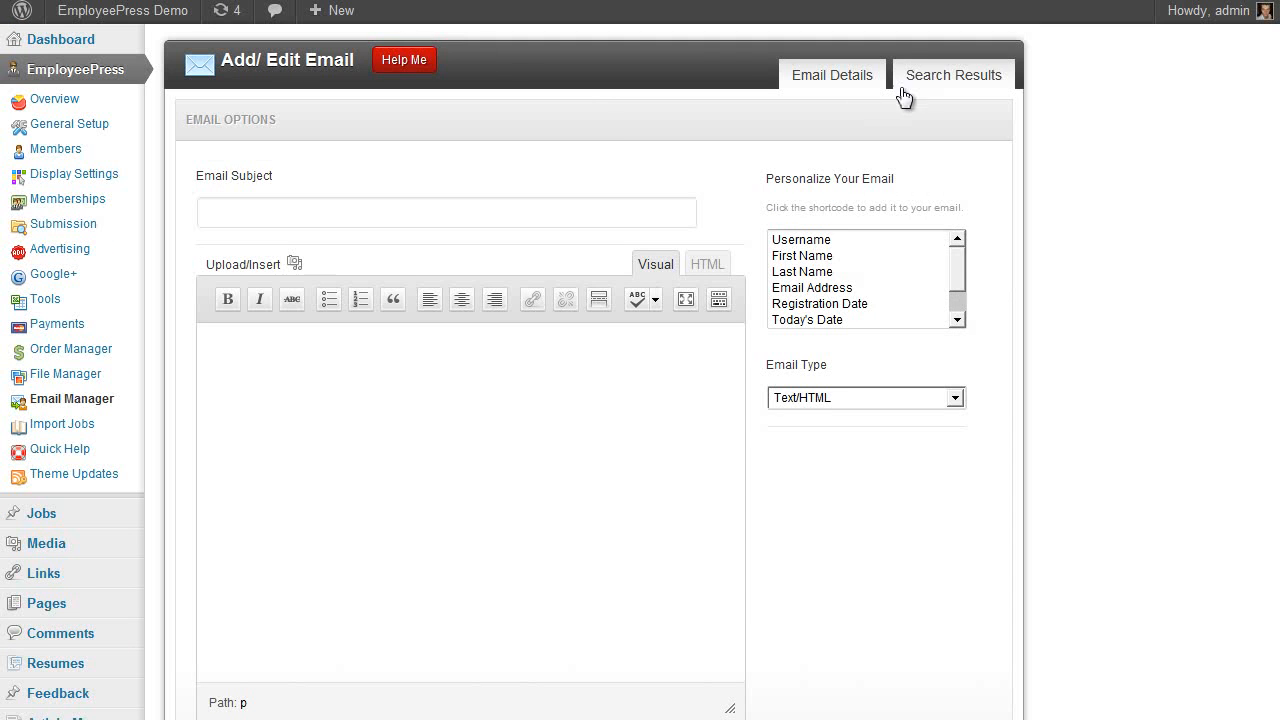
Back in Email Manager, confirm the signup email stays Example Signup Email
click(88, 402)
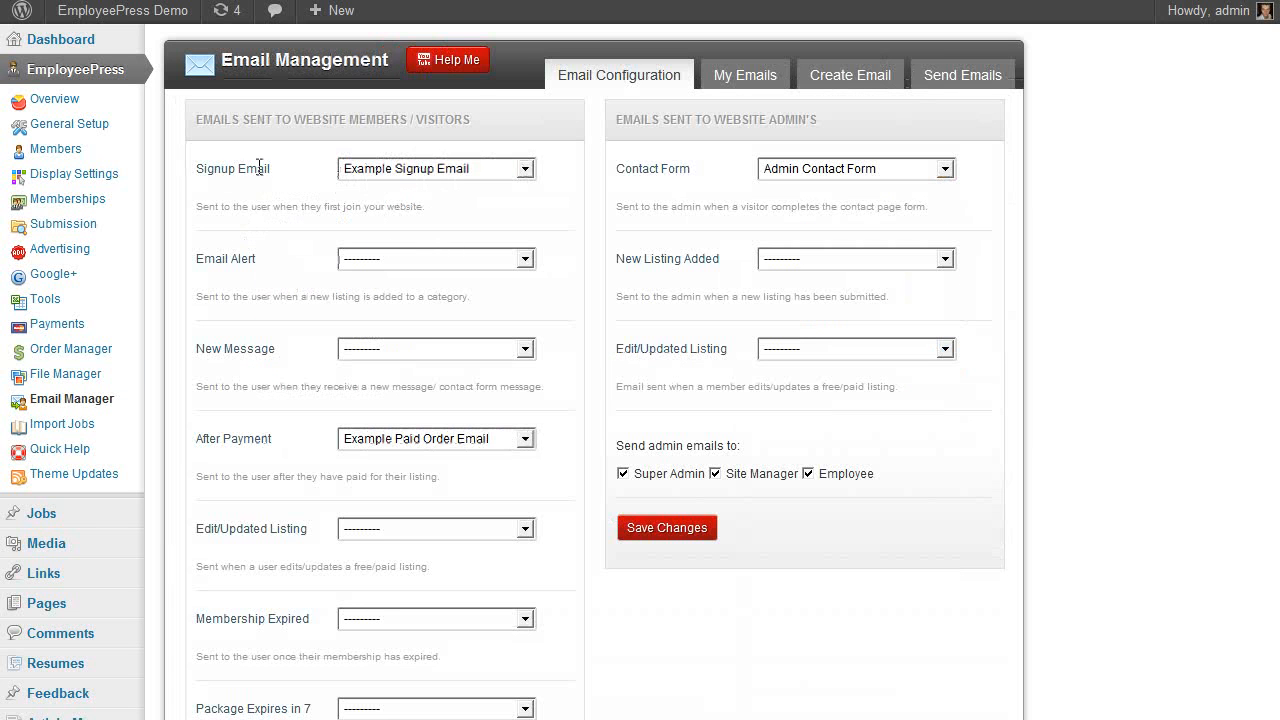
click(414, 171)
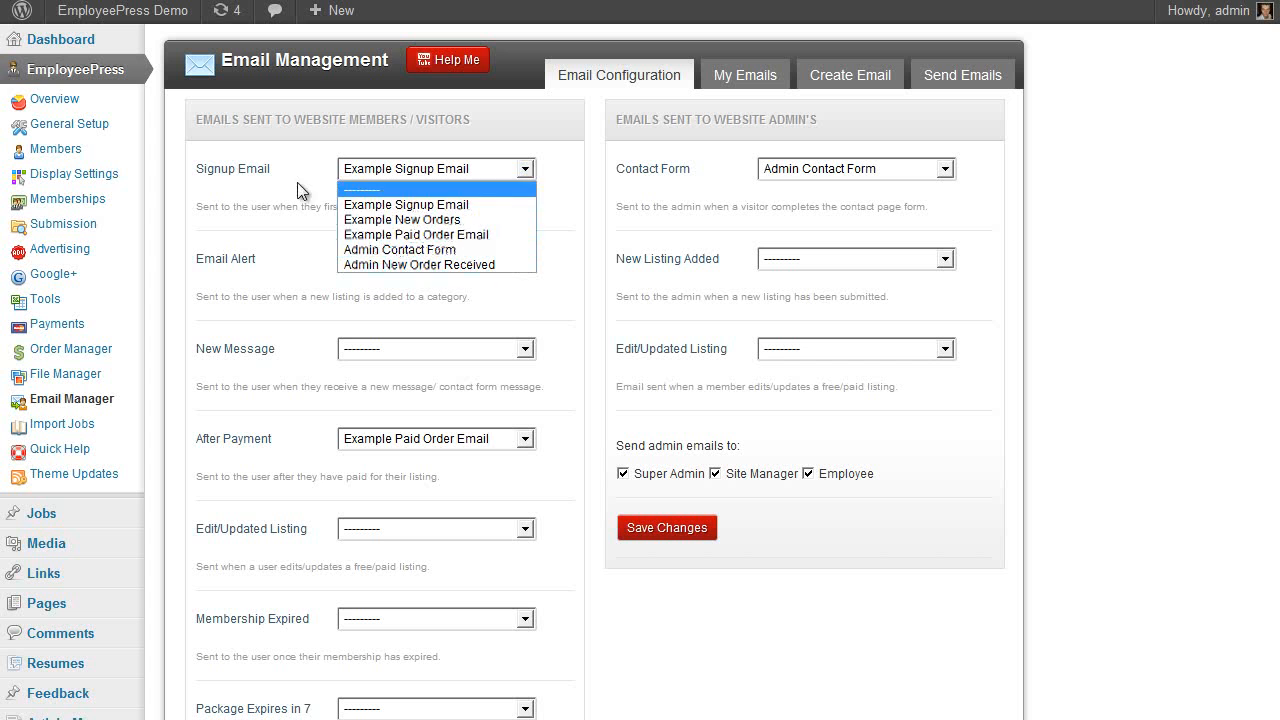
click(414, 171)
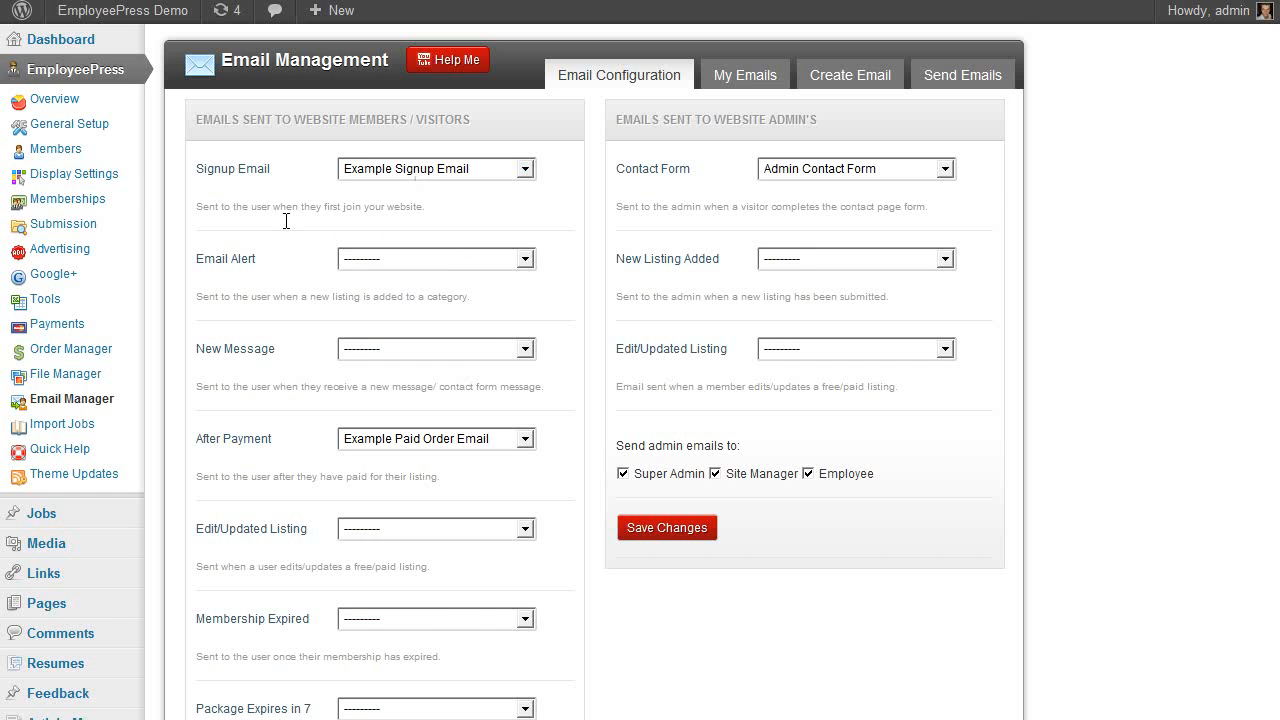
scroll(270, 270, down, 2)
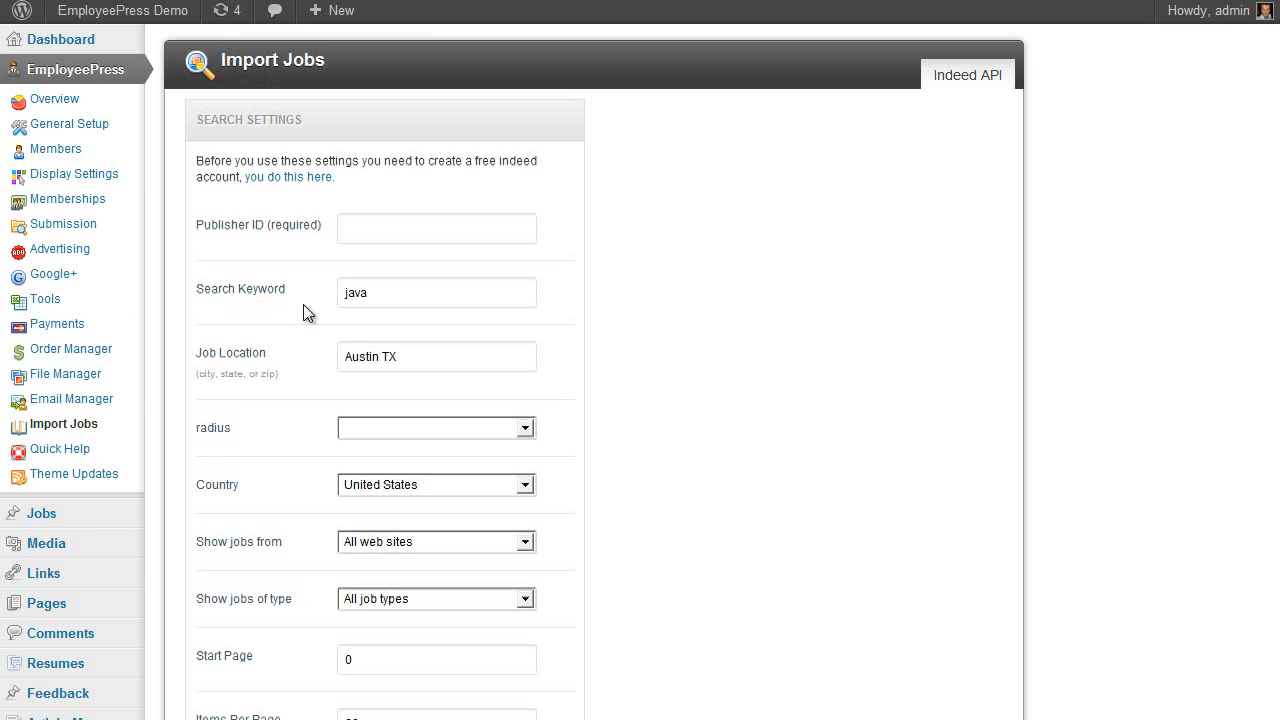
scroll(450, 330, down, 4)
scroll(470, 290, up, 4)
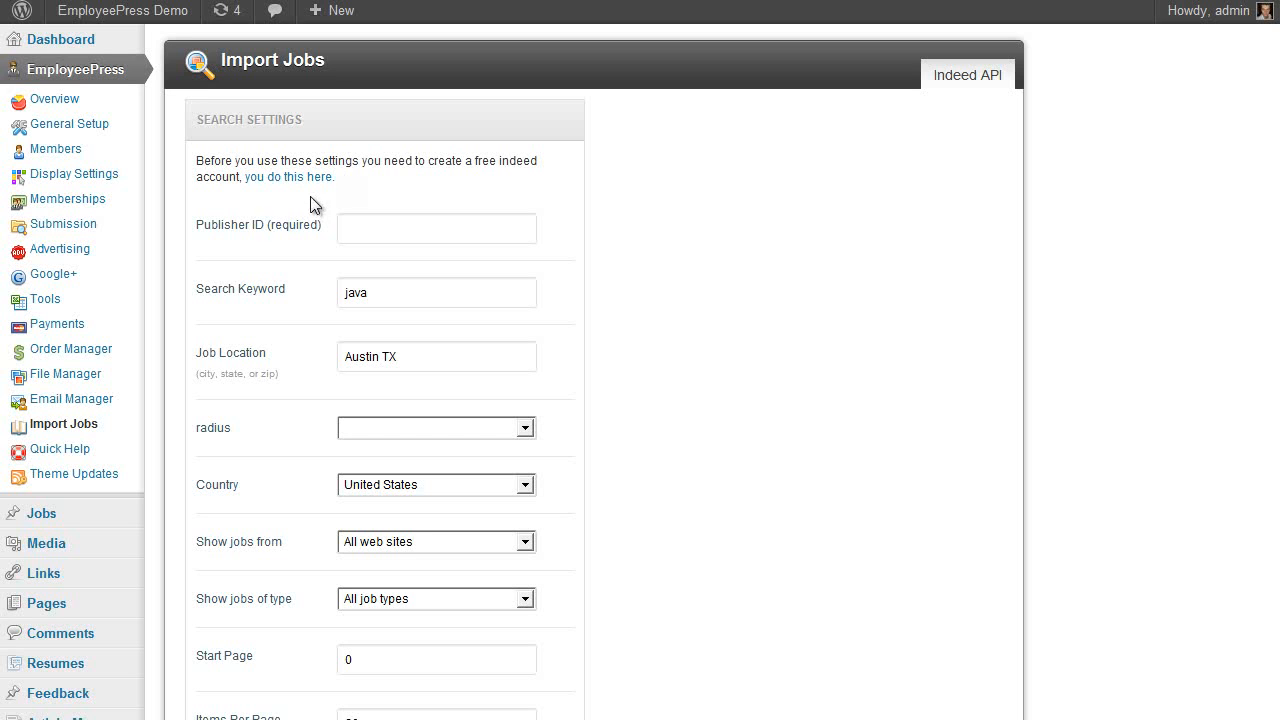
Replace the search keyword java with software and add the Software Development Engineer result as a job
scroll(394, 323, down, 3)
scroll(390, 322, up, 3)
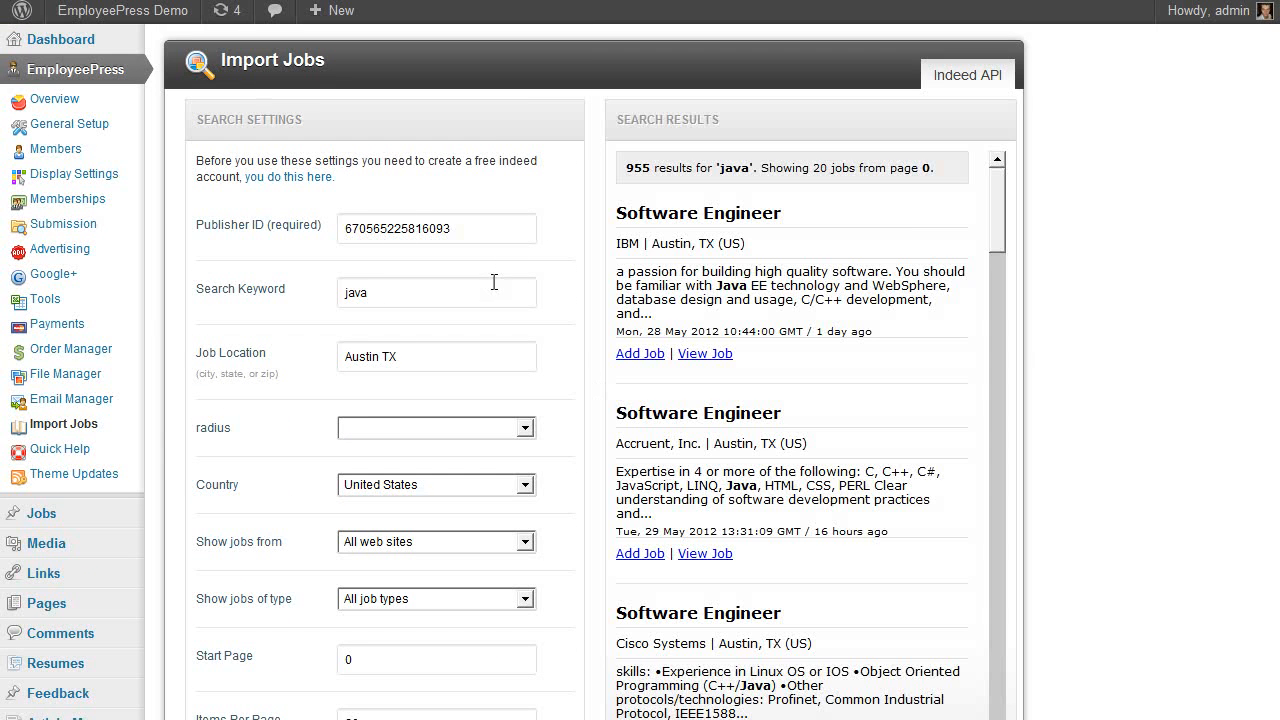
click(491, 282)
drag(443, 290, 312, 301)
drag(395, 285, 283, 270)
text(software)
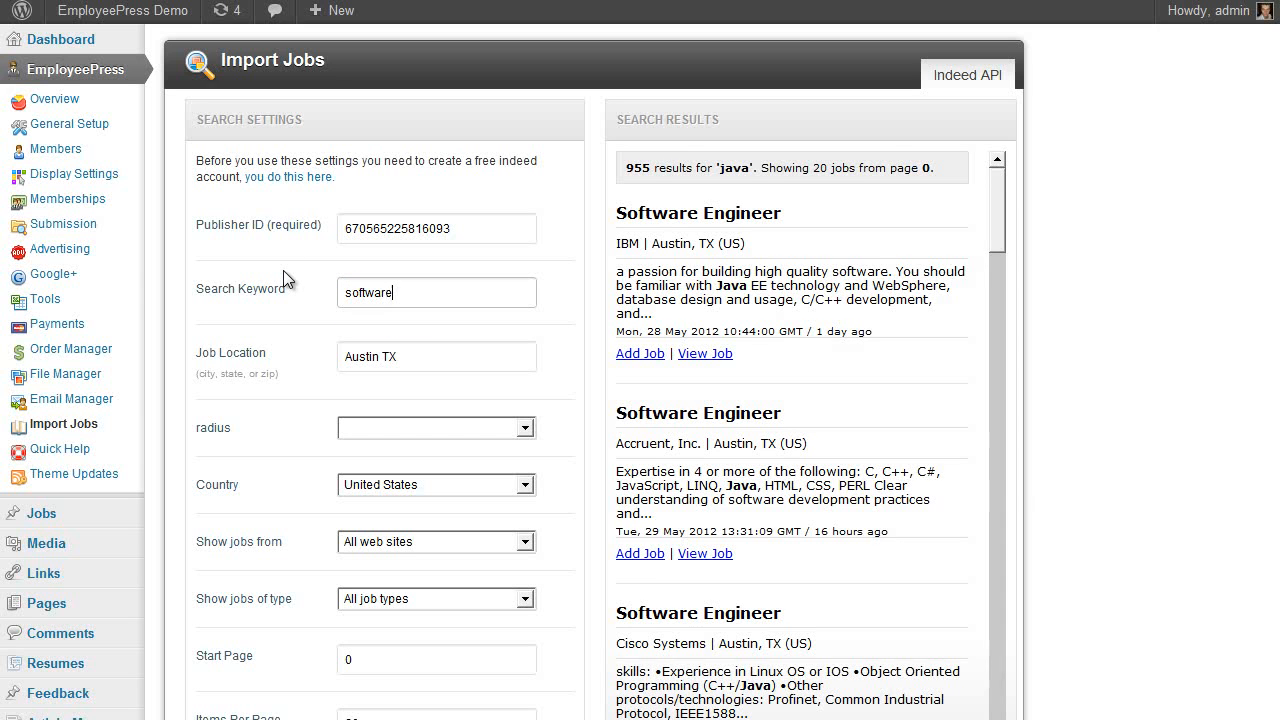
key(Return)
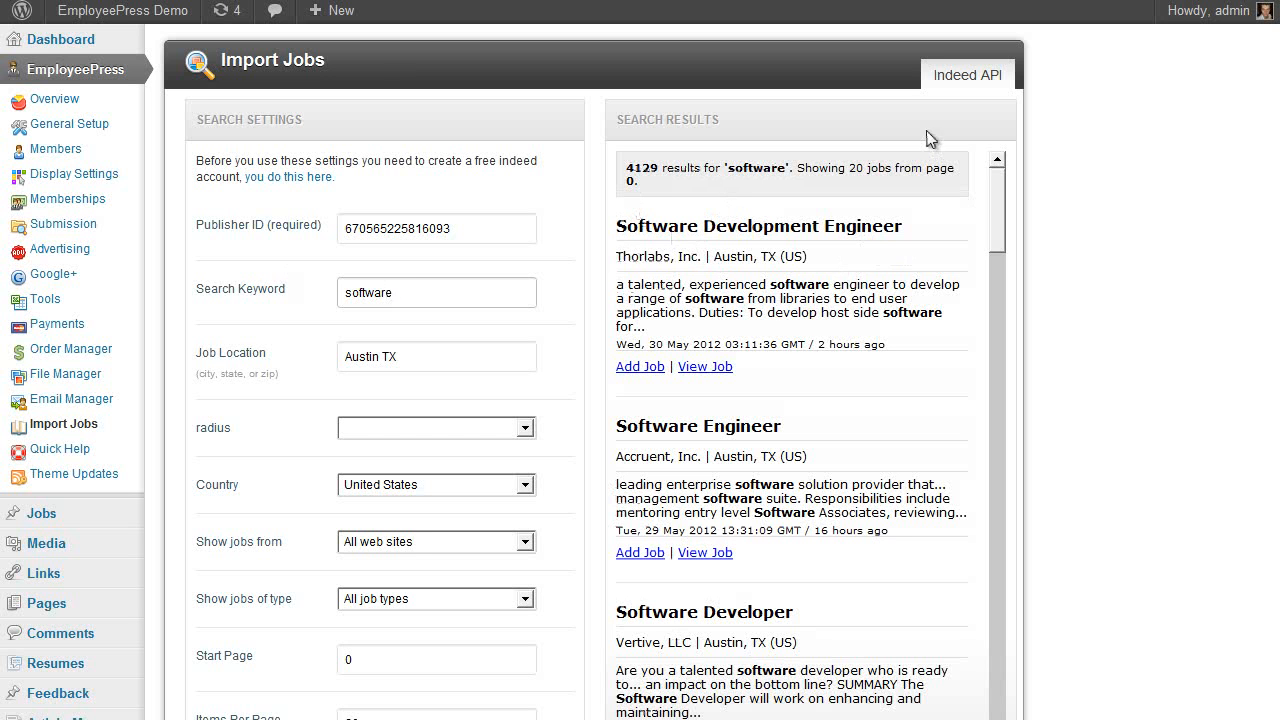
mouse_move(1000, 181)
mouse_down()
mouse_move(1017, 210)
mouse_move(1005, 180)
mouse_up()
click(650, 369)
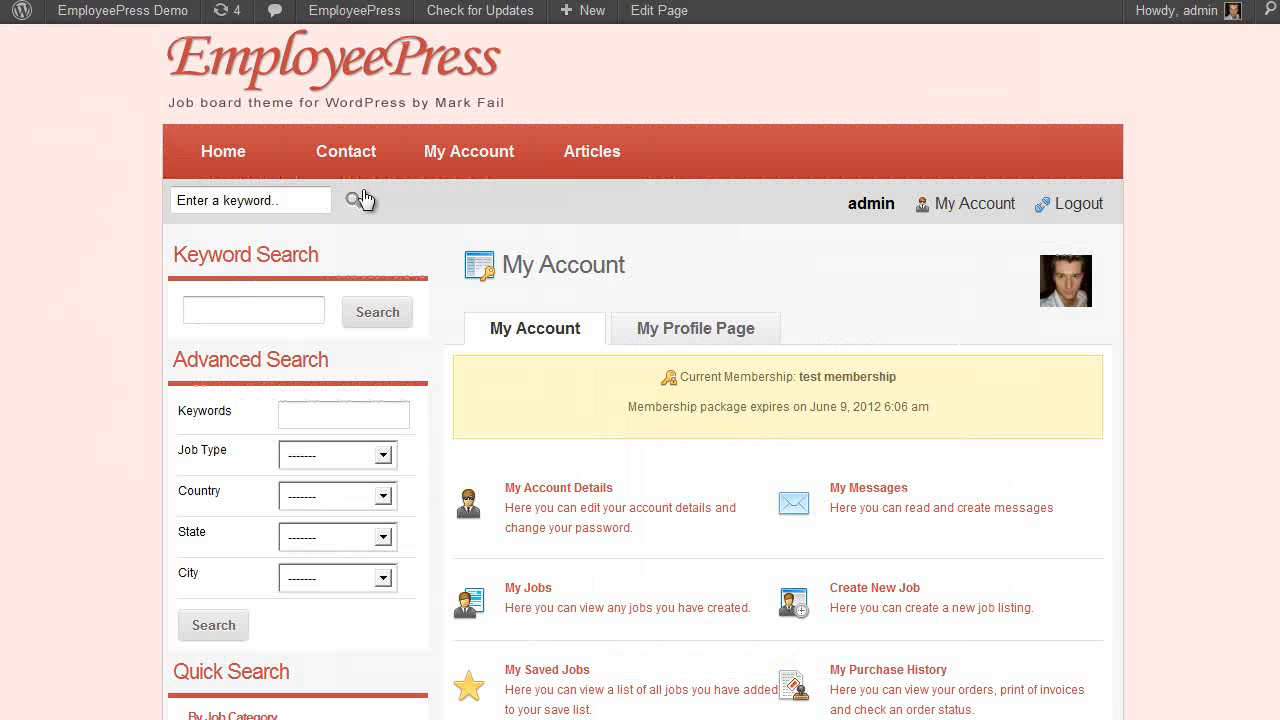
Open the Software Development Engineer job on the live site and follow Apply For Job to its Indeed posting
click(358, 200)
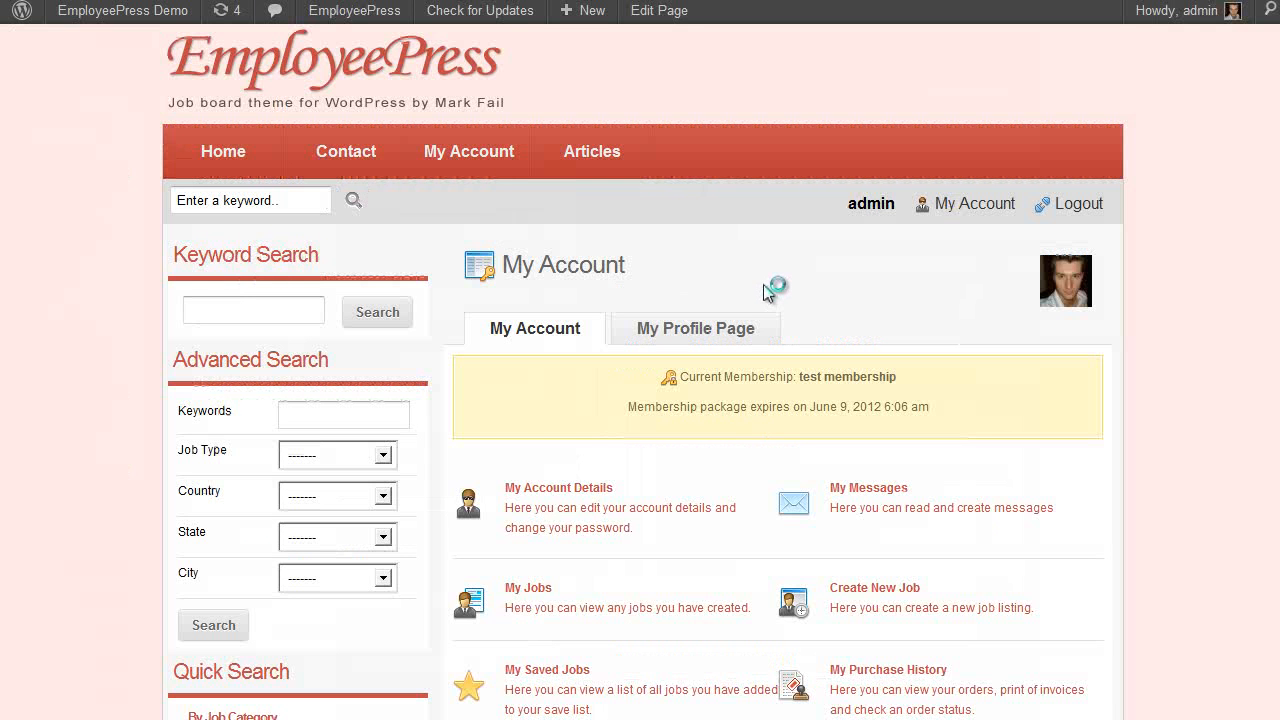
scroll(860, 420, down, 2)
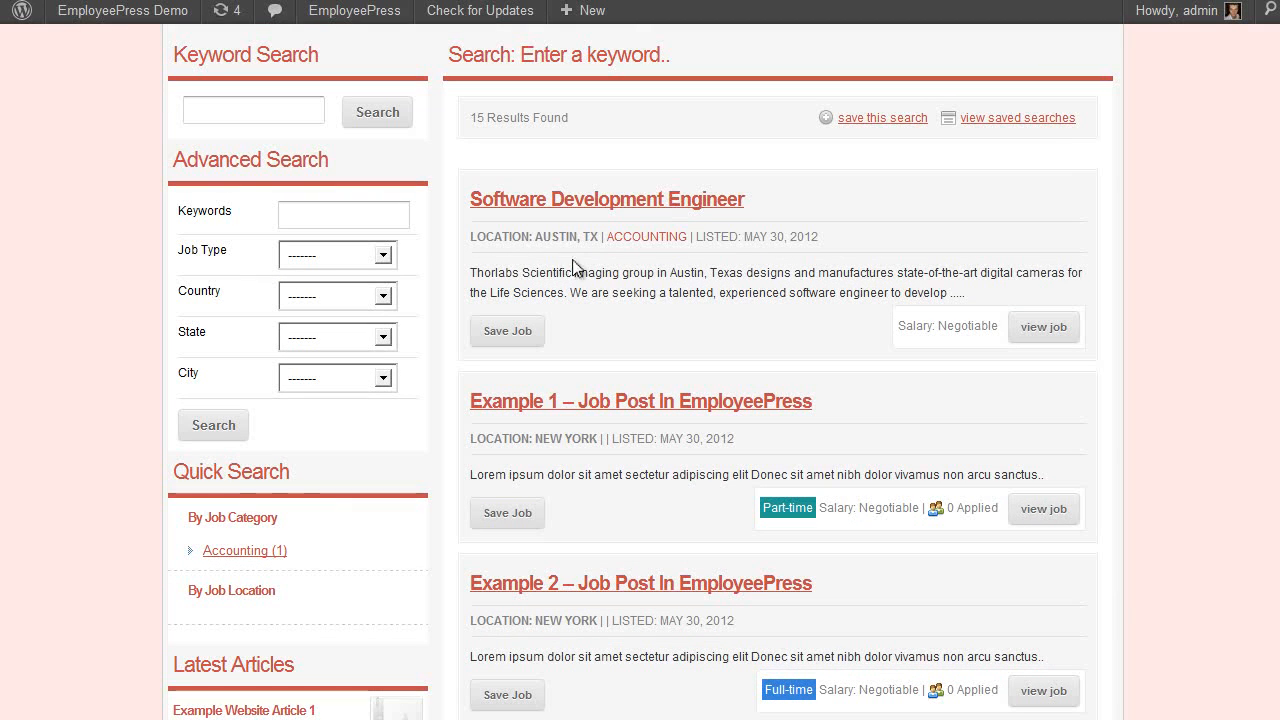
click(724, 204)
scroll(765, 416, down, 2)
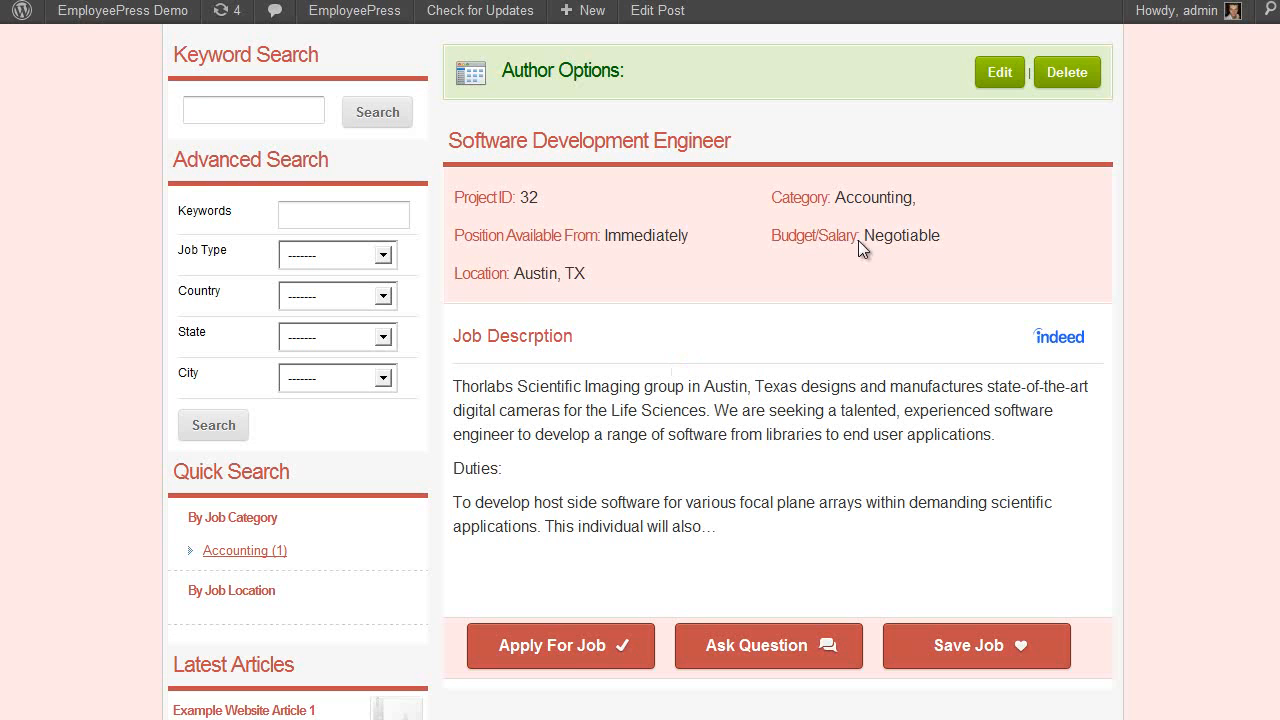
click(560, 647)
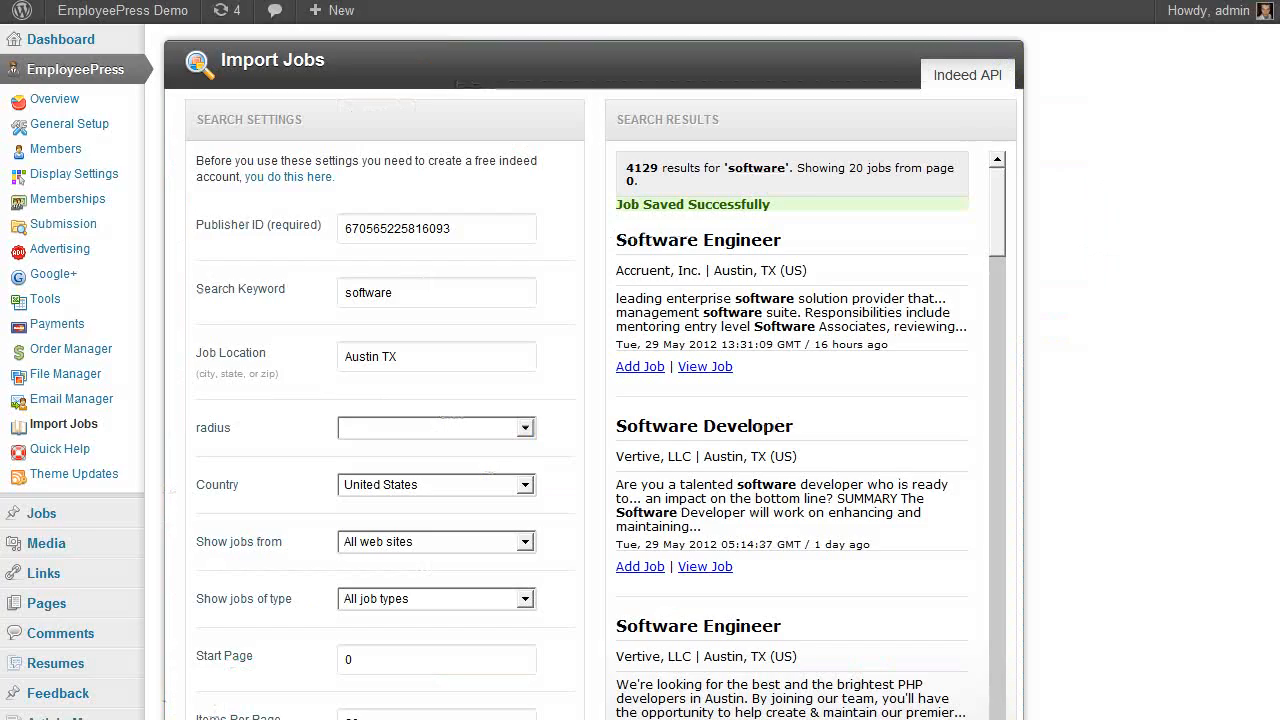
Review the Import Jobs settings, keep United States as country, and go to Quick Help
scroll(392, 358, down, 5)
scroll(286, 466, up, 3)
scroll(316, 389, up, 1)
scroll(320, 420, down, 2)
scroll(340, 310, down, 2)
scroll(290, 330, up, 4)
click(420, 486)
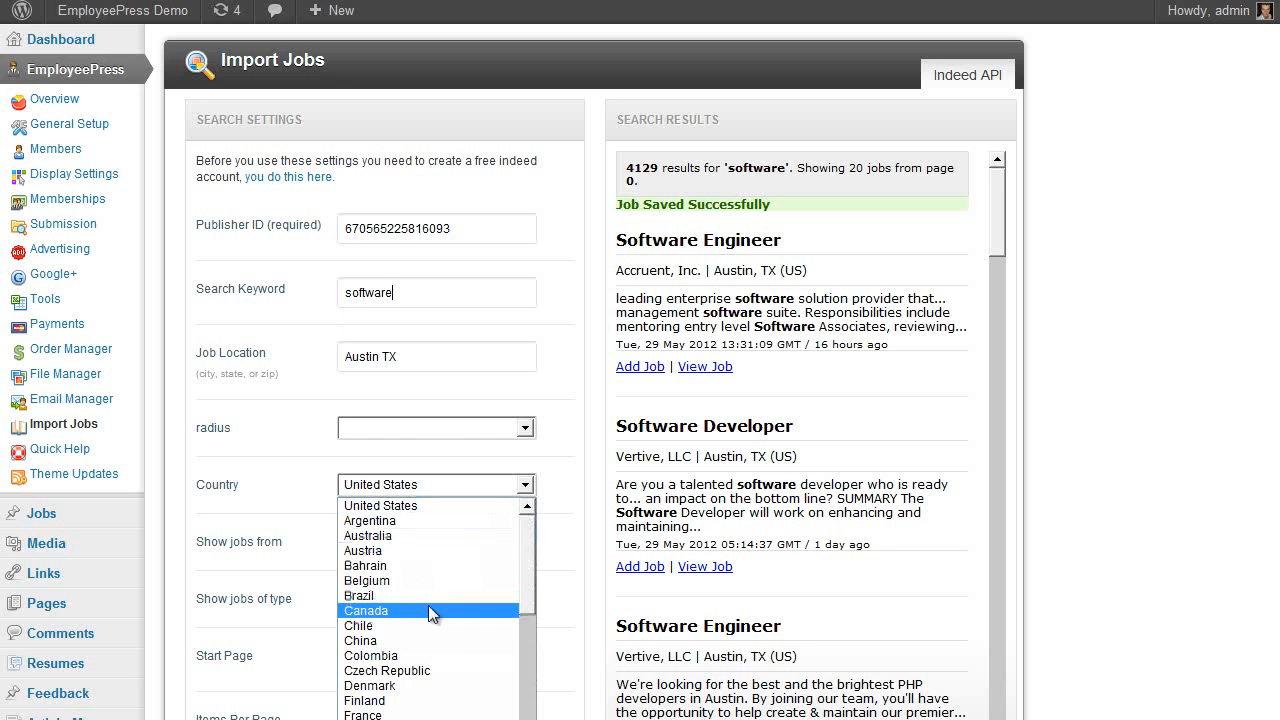
click(237, 285)
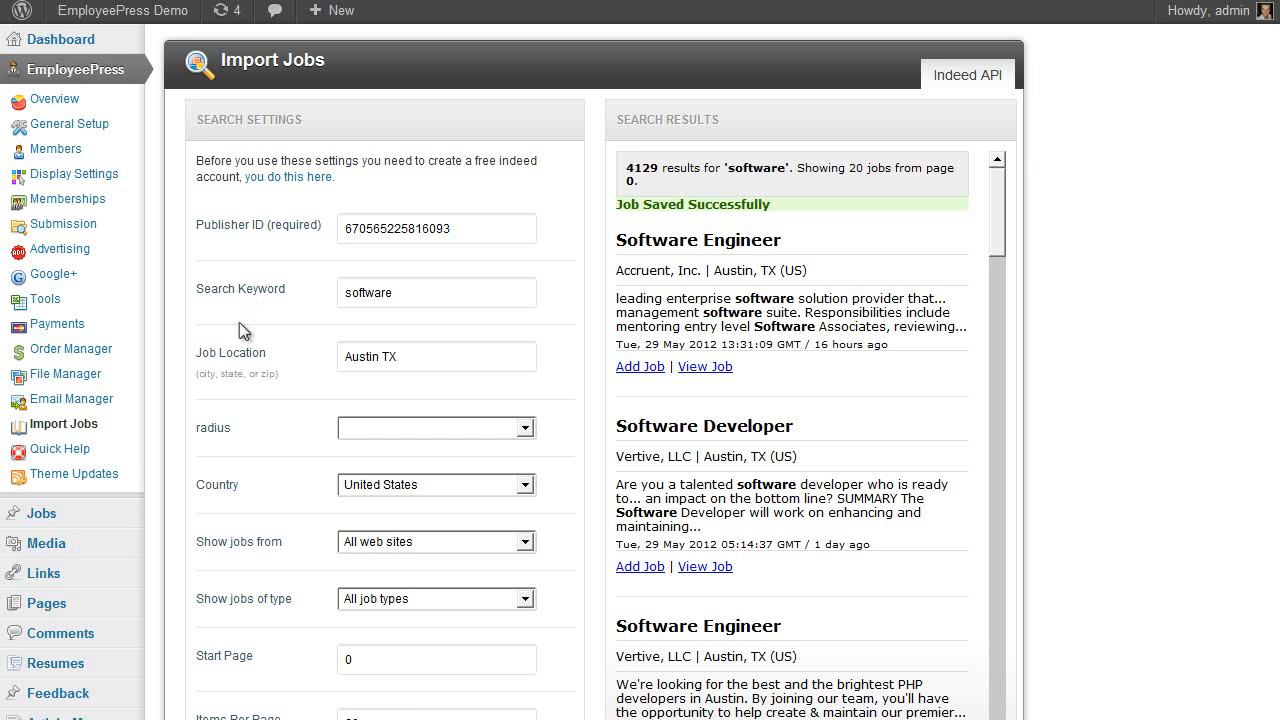
click(78, 450)
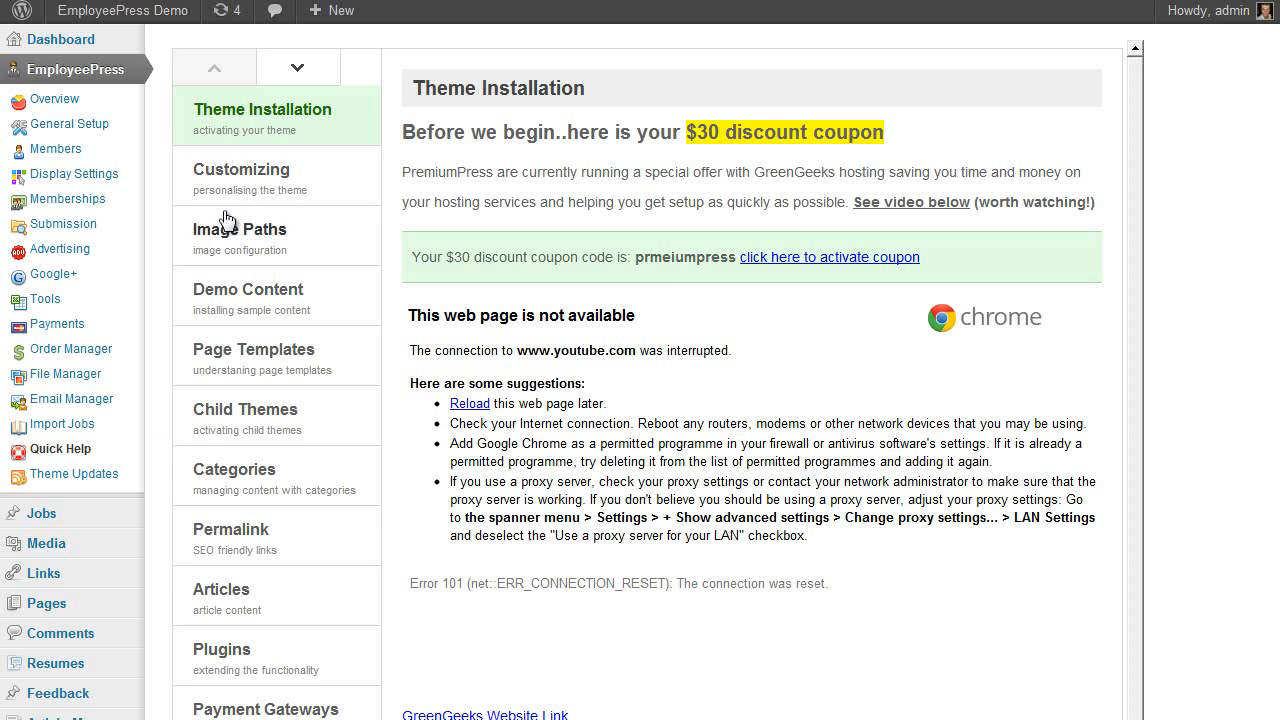
Check Theme Updates, confirming EmployeePress 7.0.9.7 is current with no updates pending
scroll(545, 518, down, 2)
scroll(480, 400, up, 2)
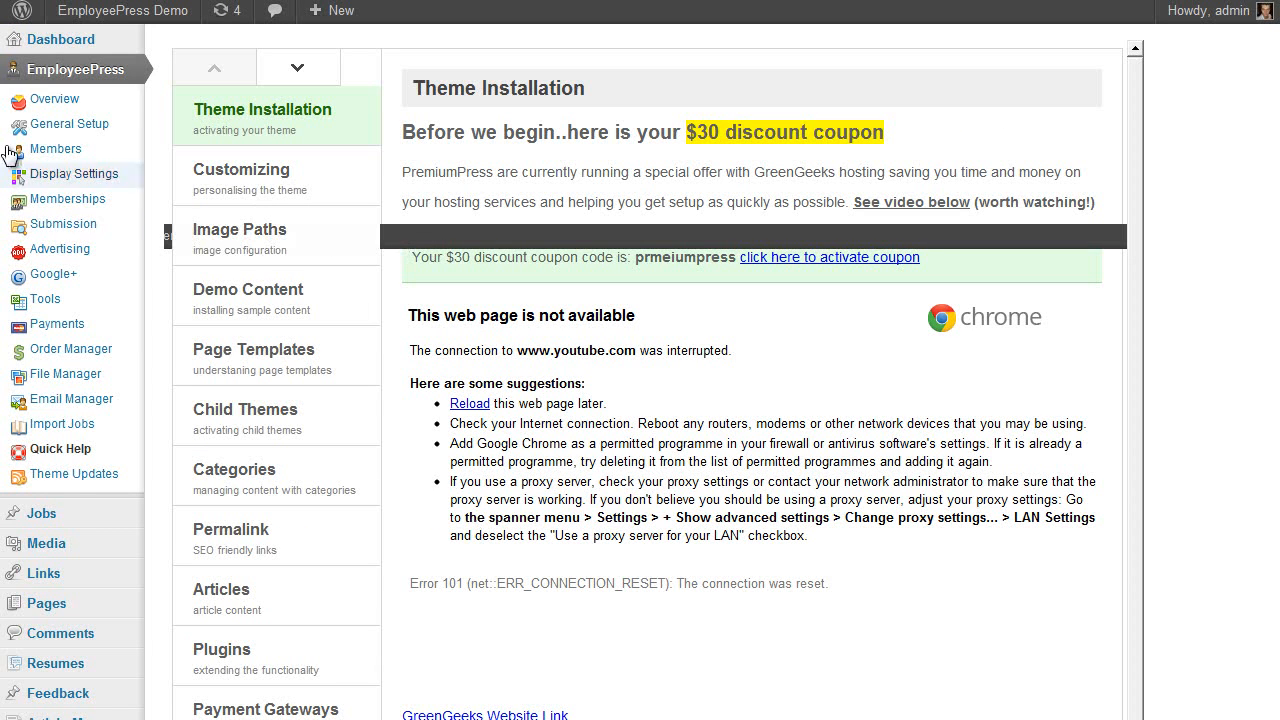
click(67, 483)
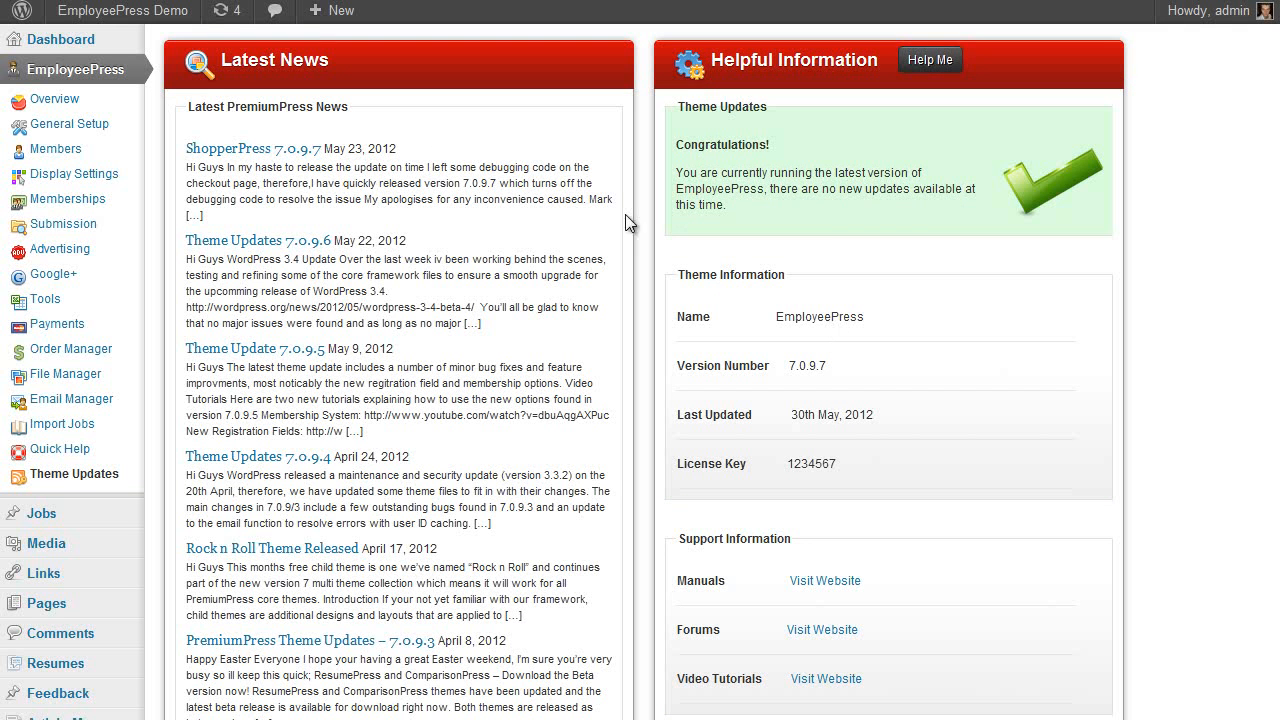
scroll(785, 447, down, 3)
scroll(763, 441, up, 3)
Look over the admin Overview and General Setup screens
click(74, 101)
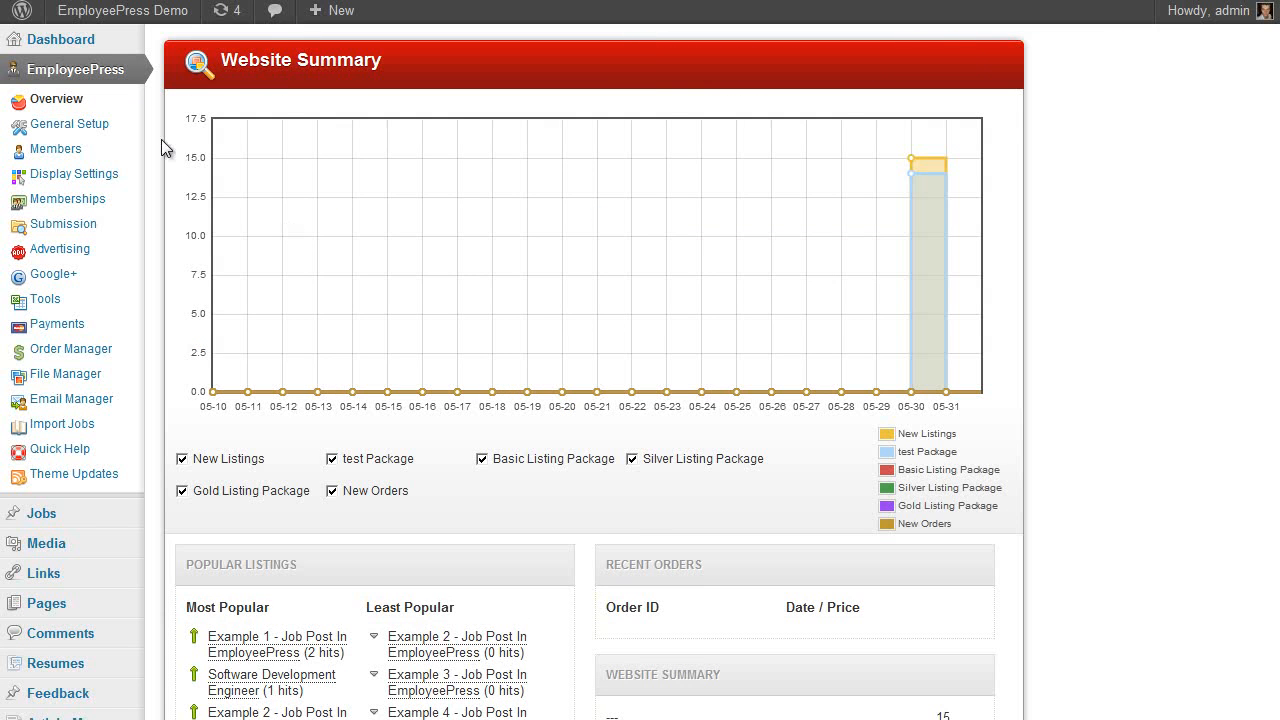
click(88, 126)
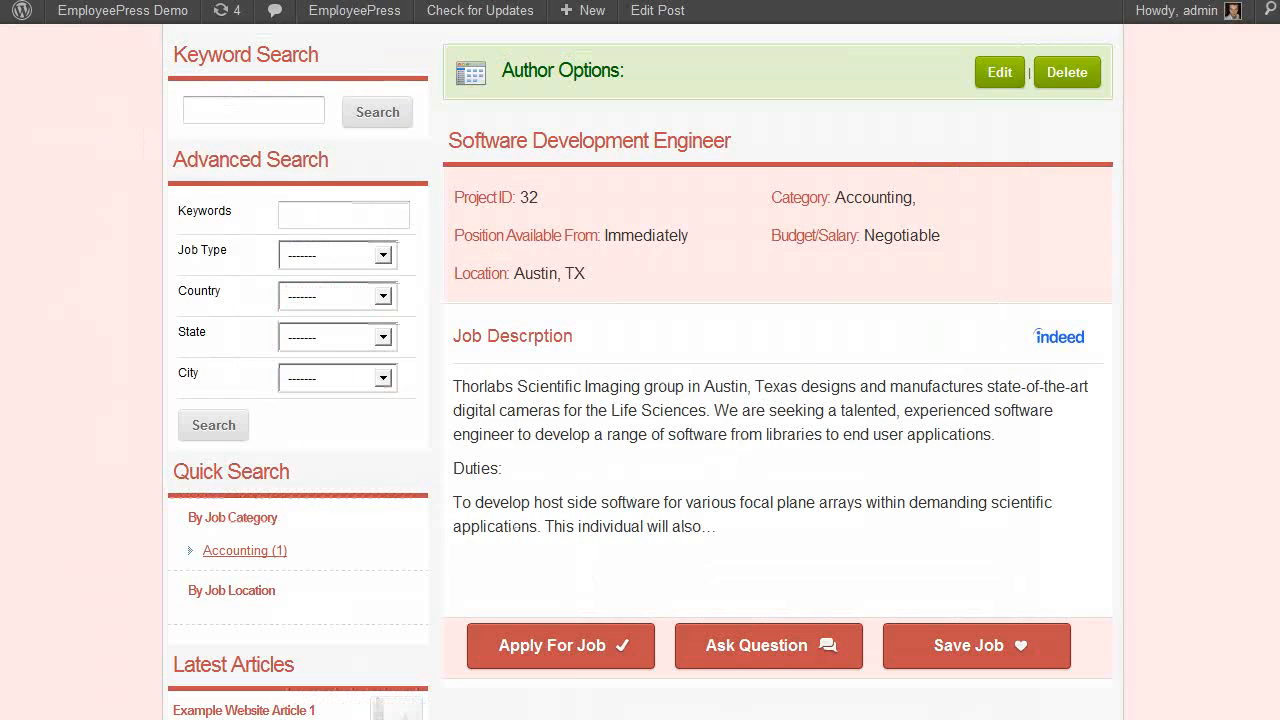
scroll(815, 274, up, 4)
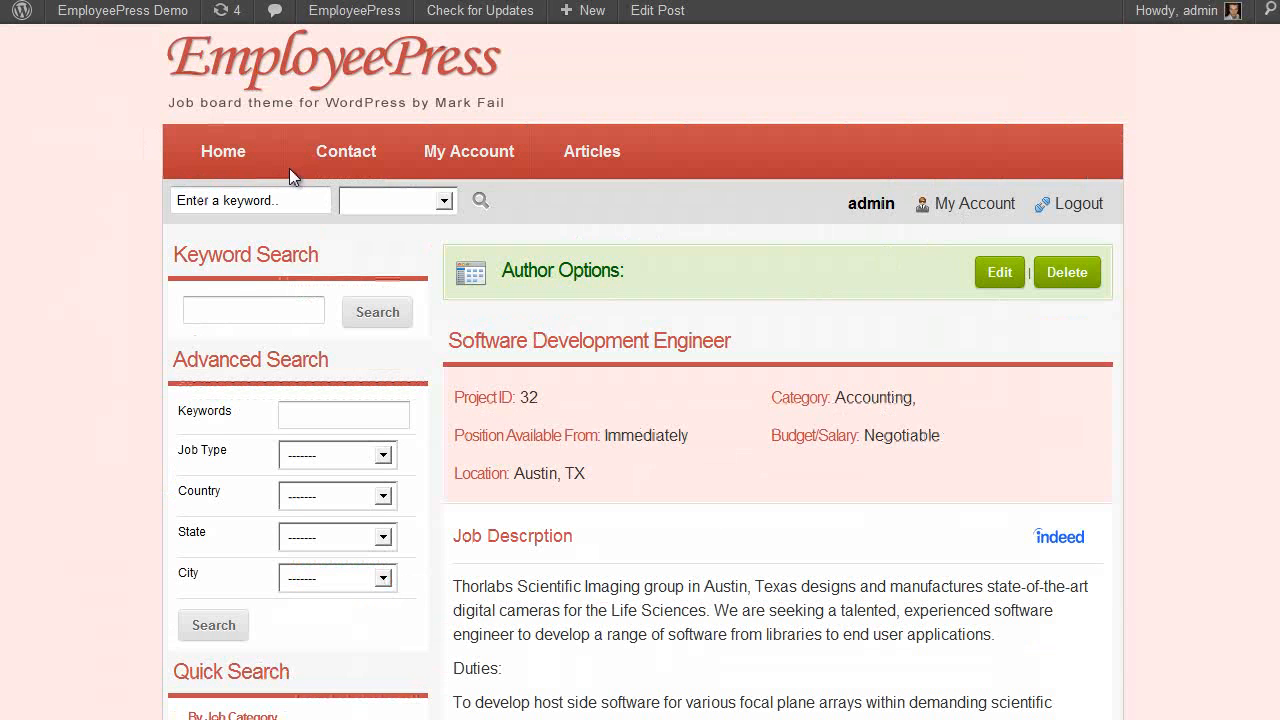
Open the front-end My Account dashboard and reach the Member Login page
click(1003, 210)
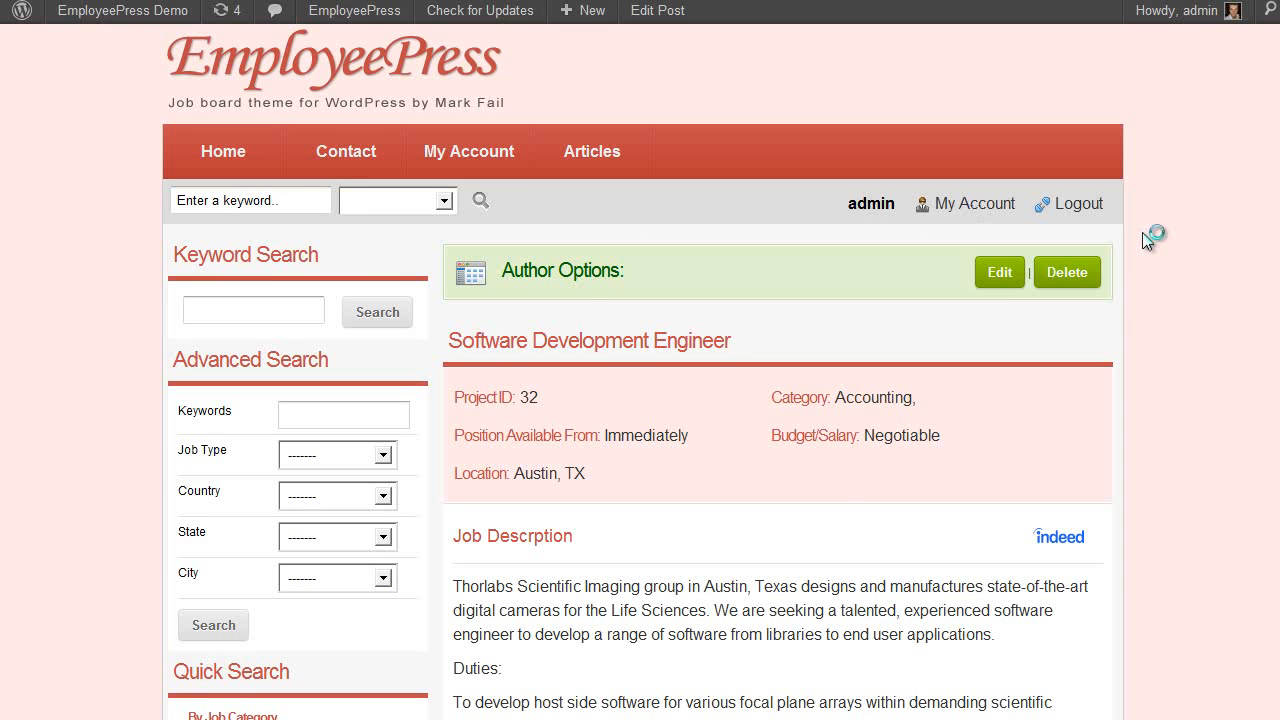
scroll(1143, 249, down, 3)
scroll(1143, 249, up, 2)
scroll(1147, 252, down, 1)
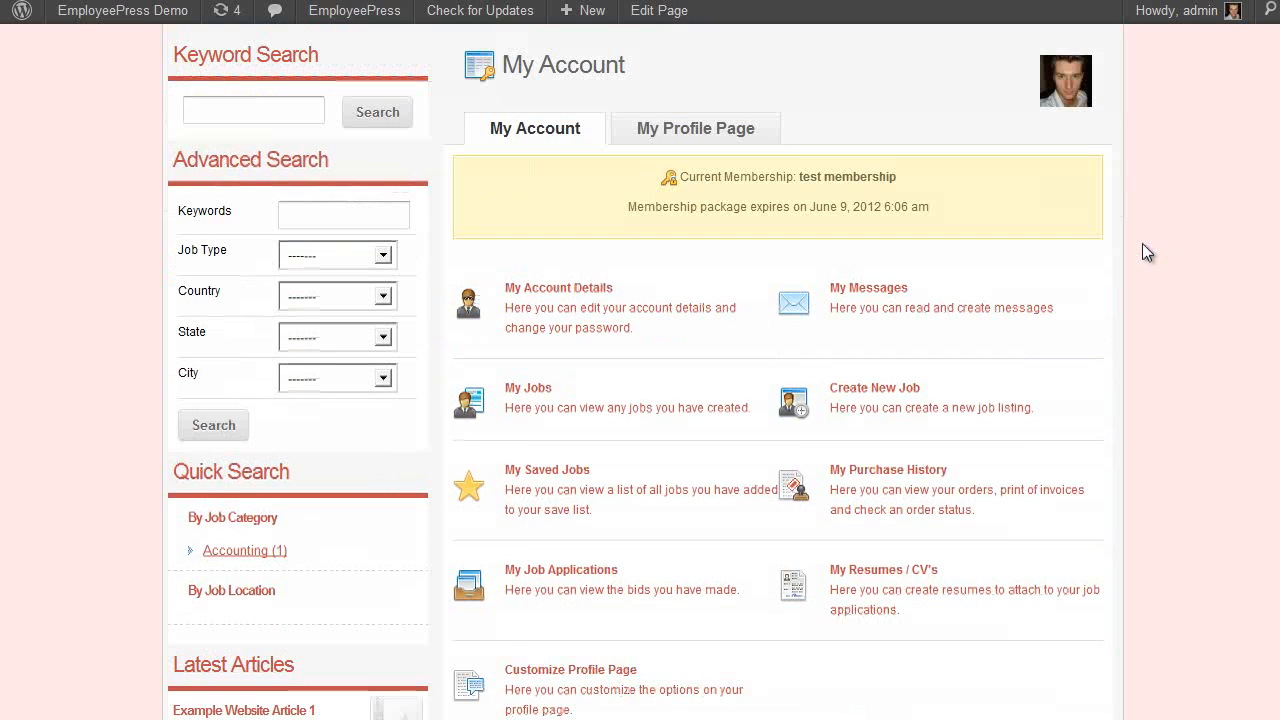
scroll(1145, 250, up, 1)
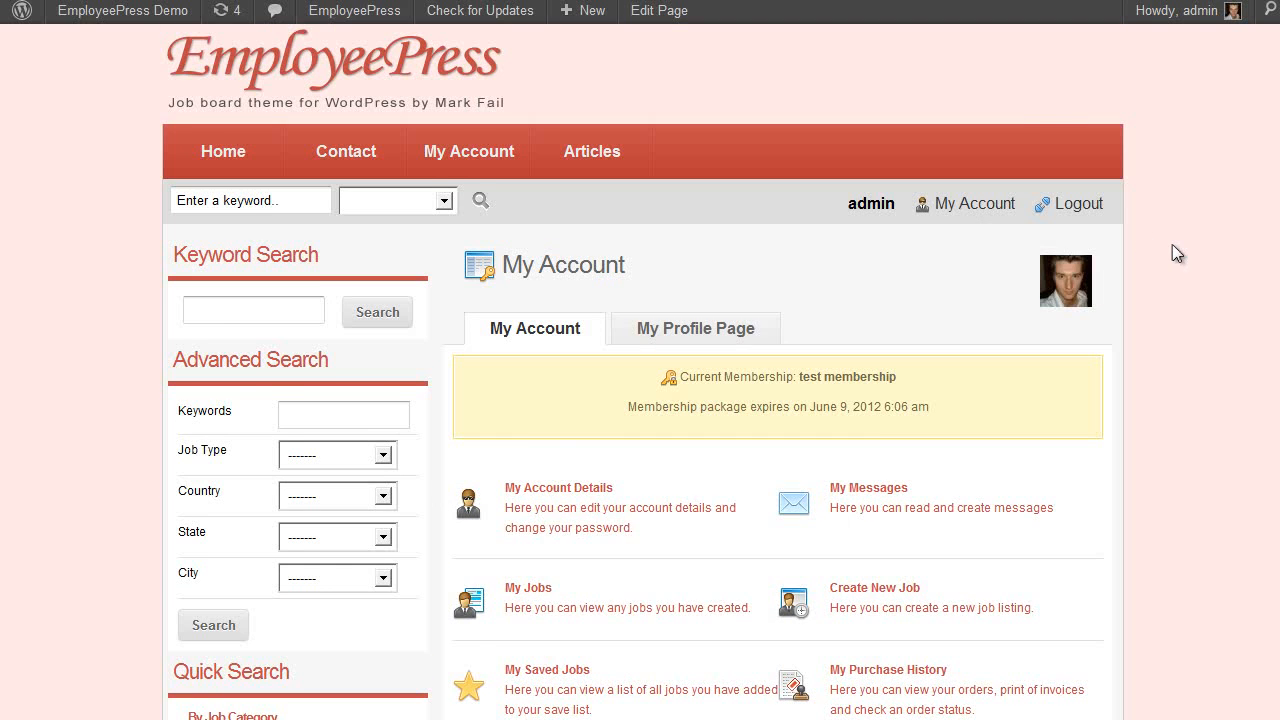
scroll(1160, 255, up, 1)
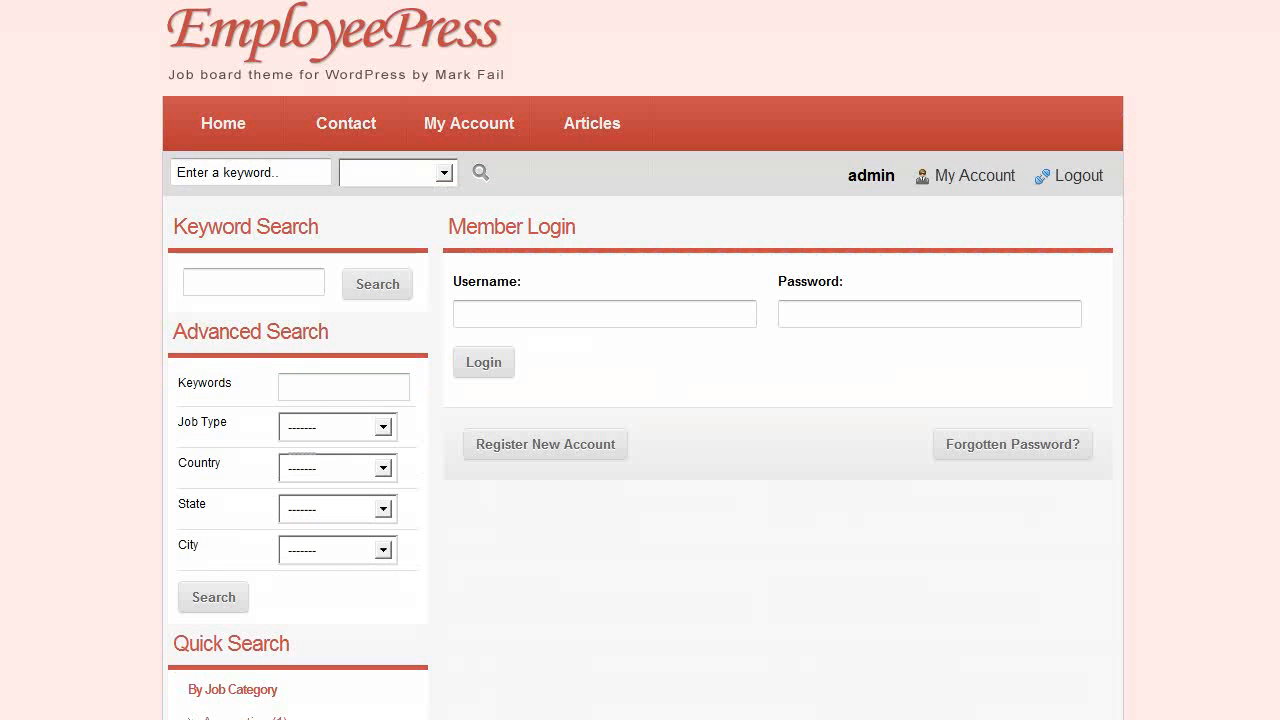
Turn user registration on and save the setting
click(597, 450)
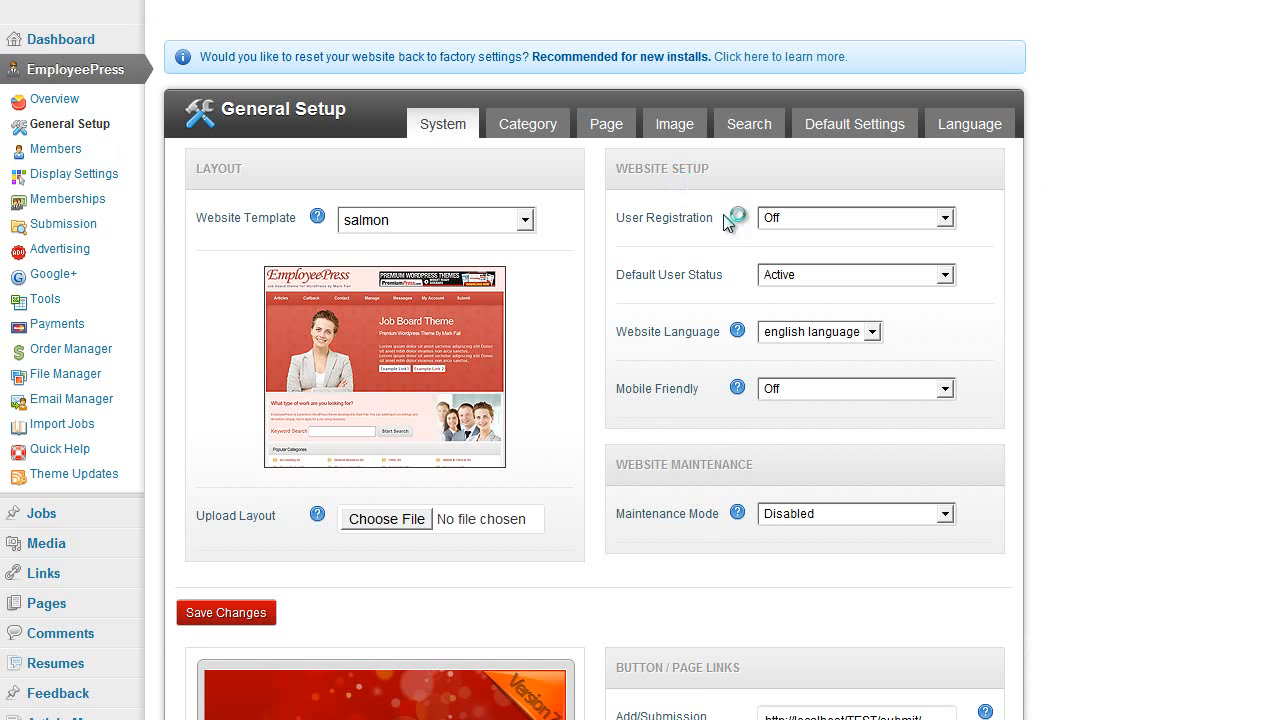
click(840, 217)
click(815, 253)
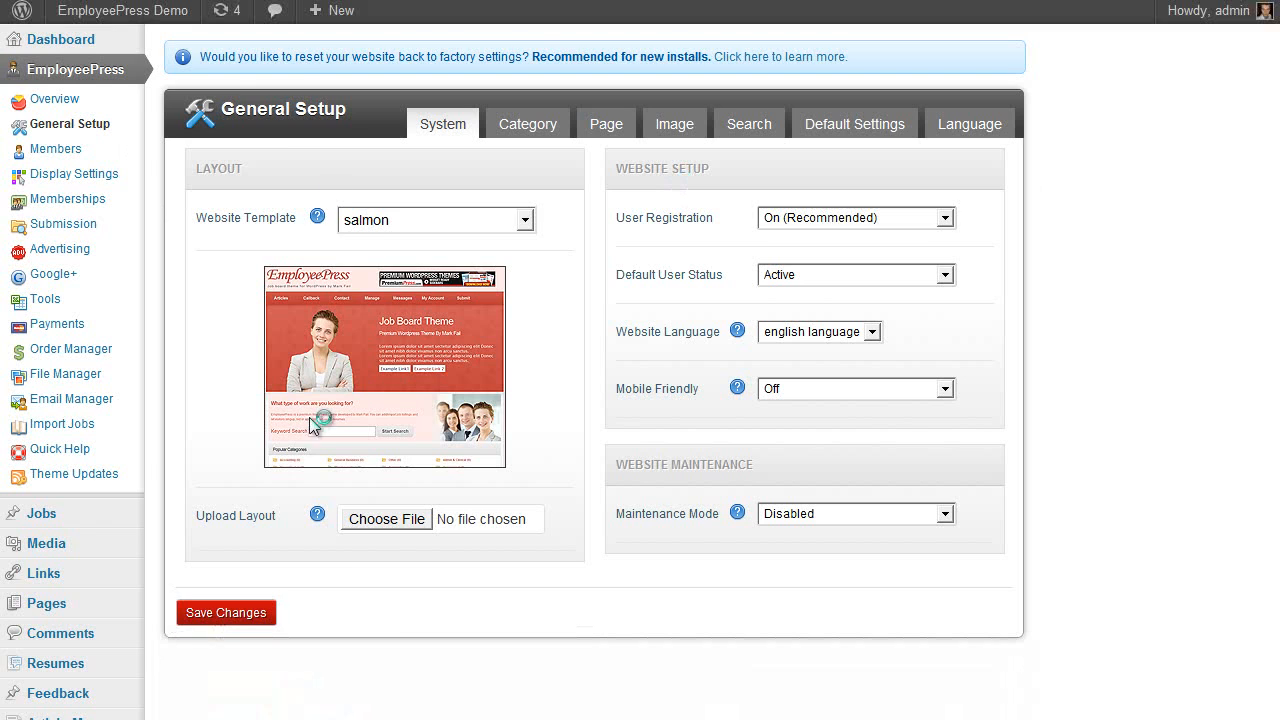
click(222, 613)
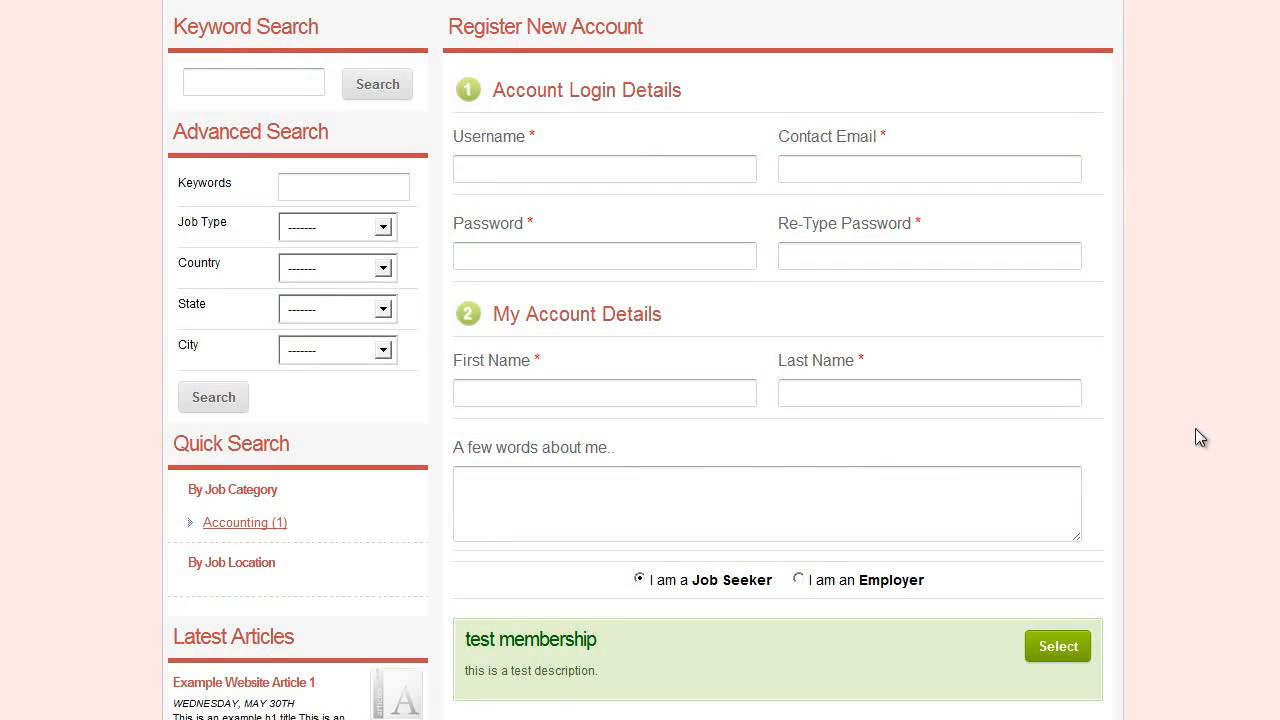
Review the Register New Account form's default fields and select Job Seeker
scroll(1152, 445, up, 1)
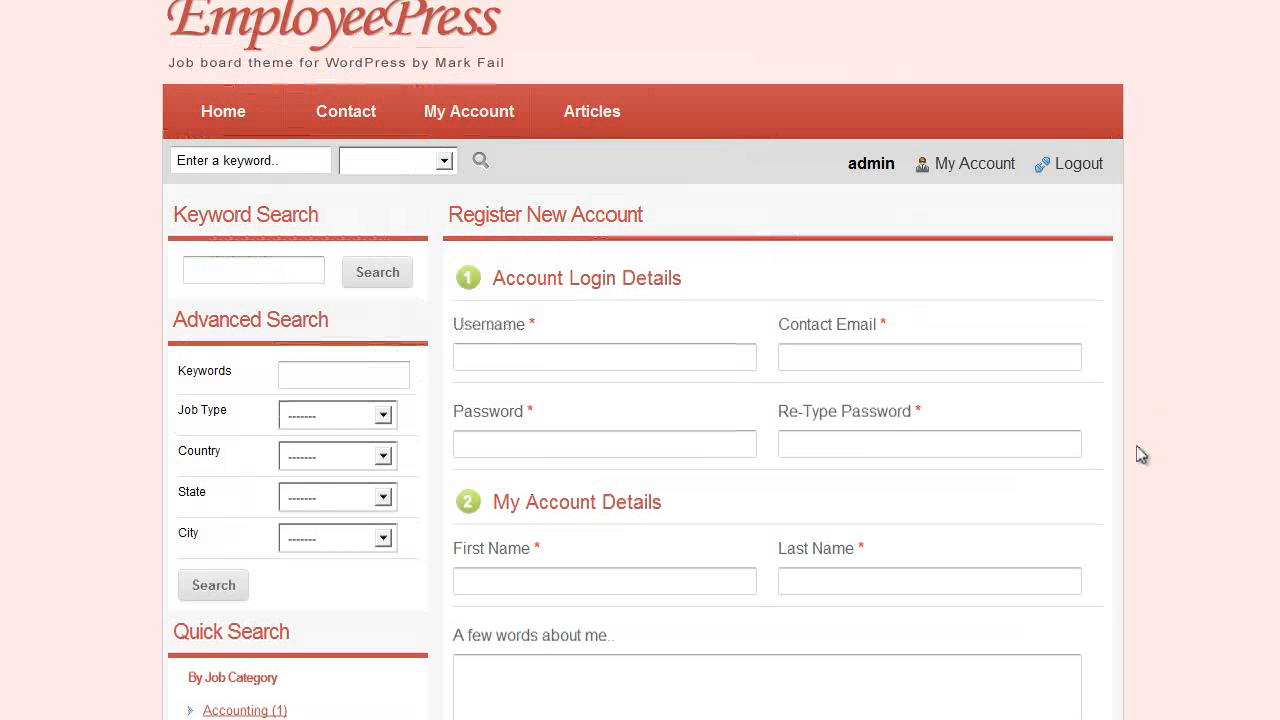
scroll(1141, 455, down, 1)
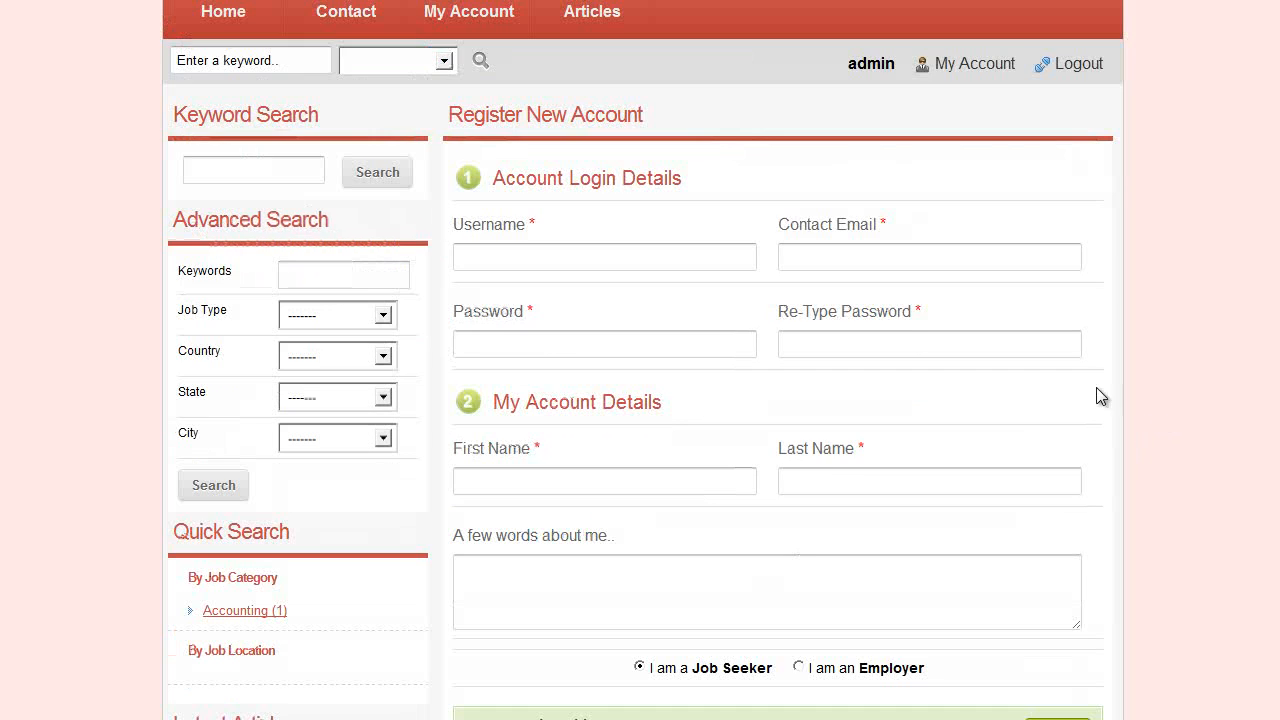
scroll(590, 320, down, 1)
scroll(612, 346, up, 1)
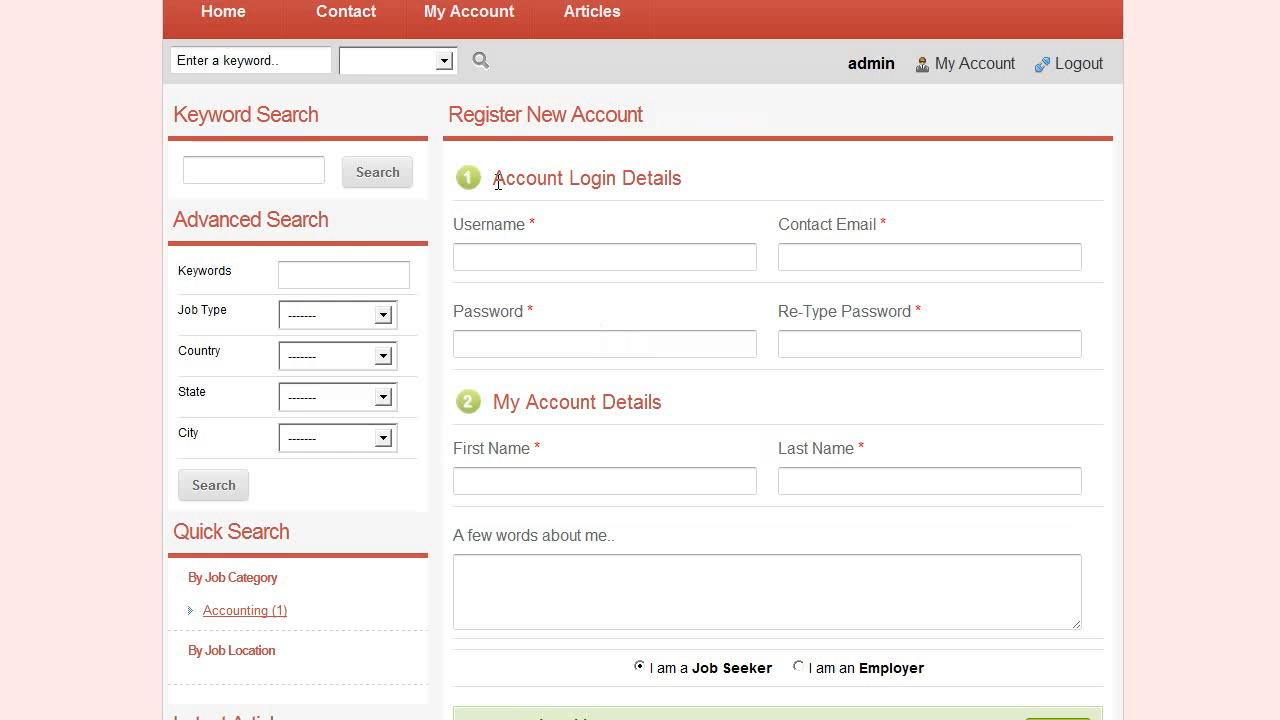
scroll(487, 390, down, 1)
scroll(600, 412, down, 1)
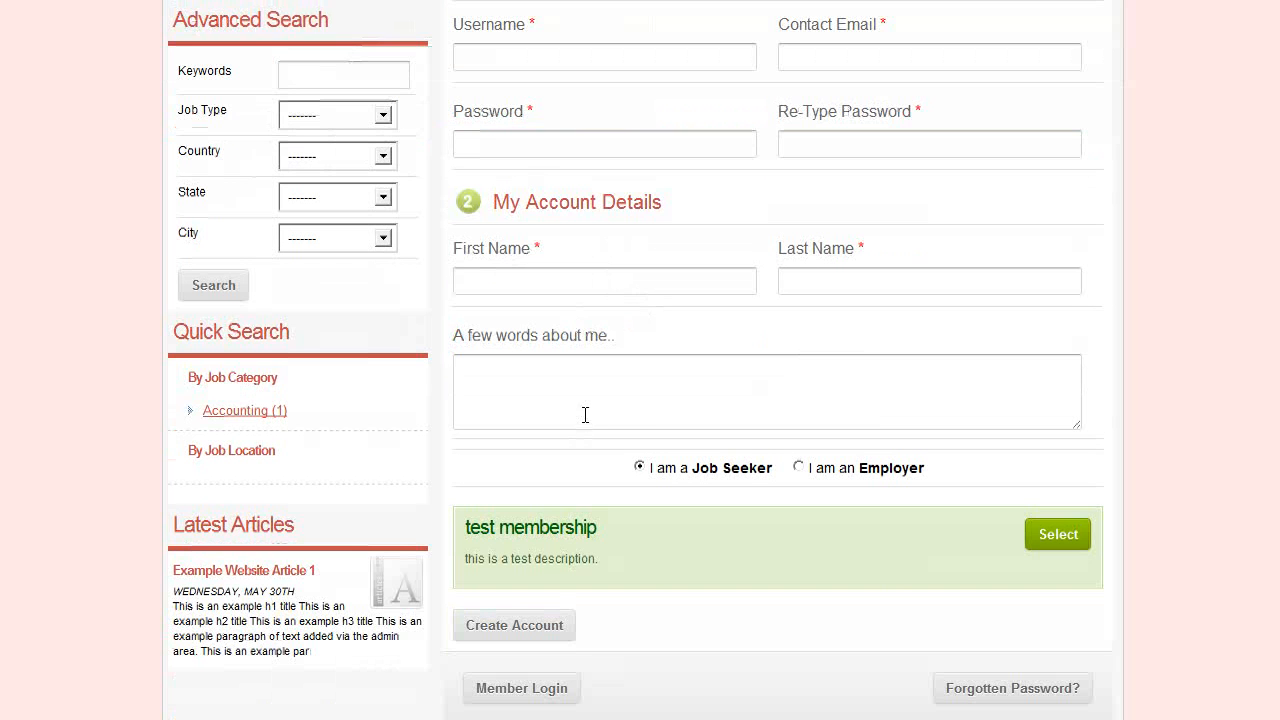
click(639, 467)
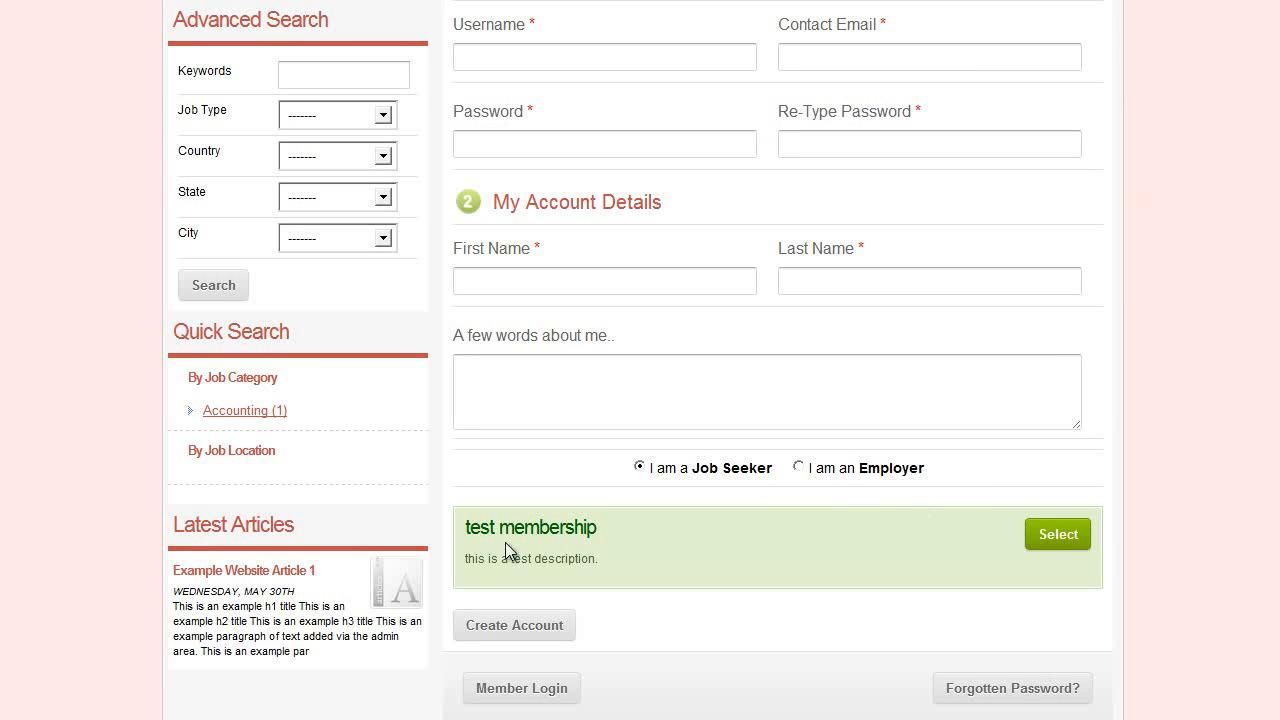
Return to the Members administration page in the admin
scroll(860, 540, up, 1)
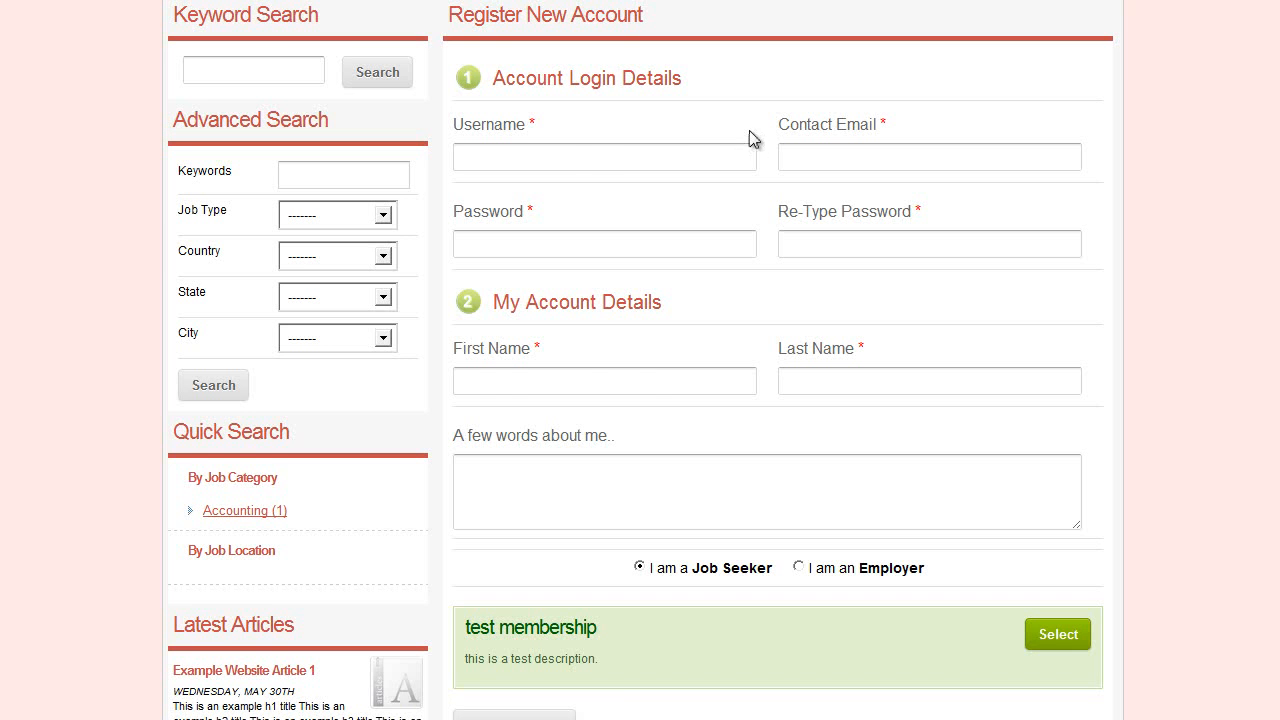
scroll(928, 310, up, 1)
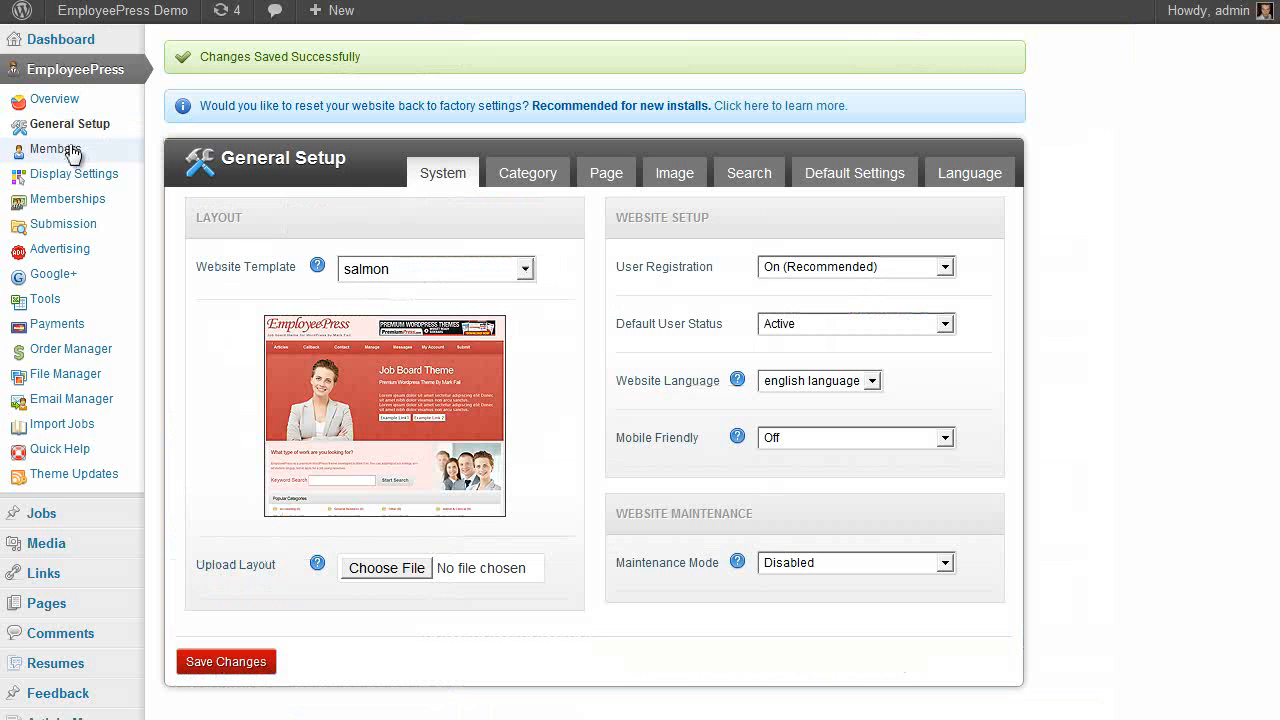
click(45, 149)
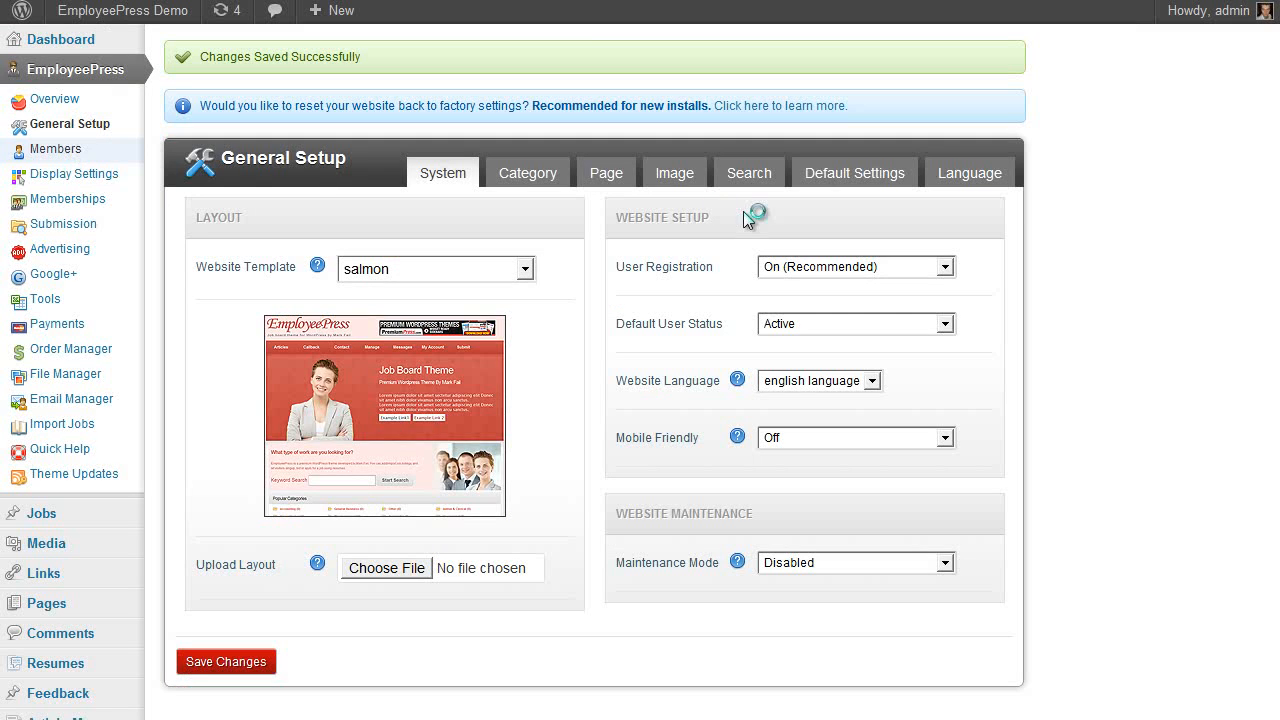
In Custom Profile Fields, hide the account title, name fields and 'A few words about me', save, and reload registration
click(923, 175)
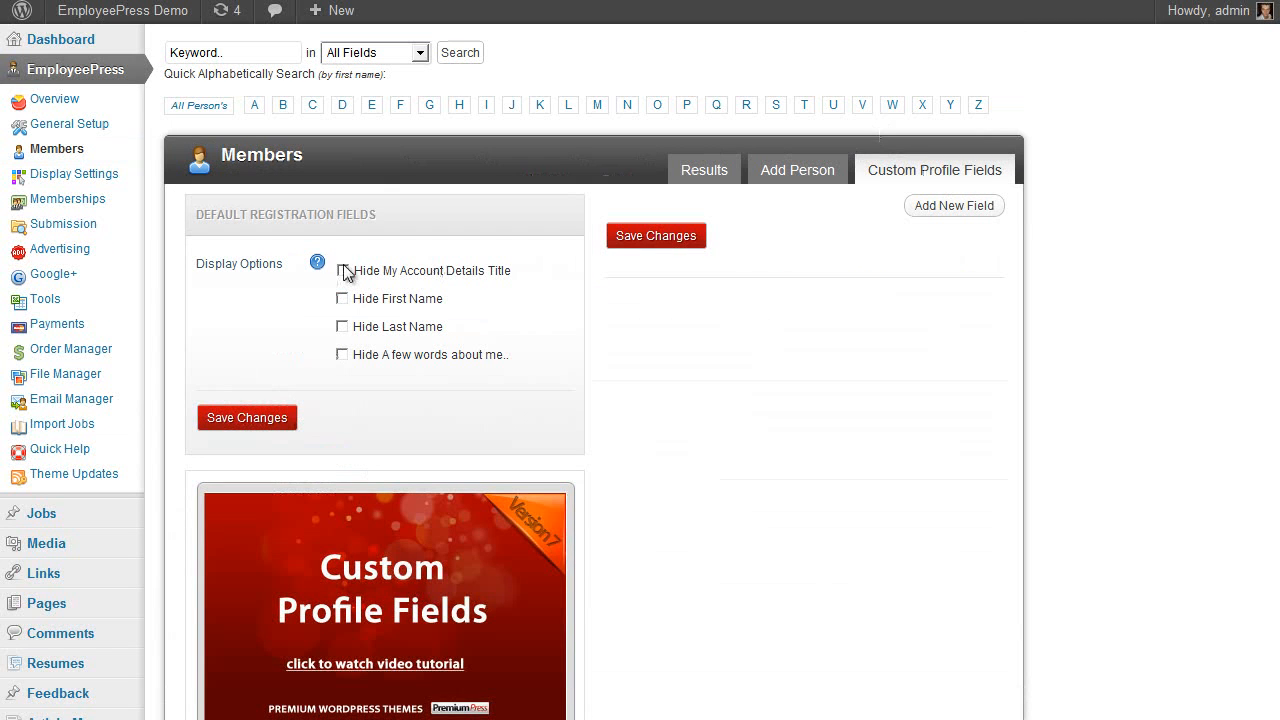
scroll(505, 373, down, 1)
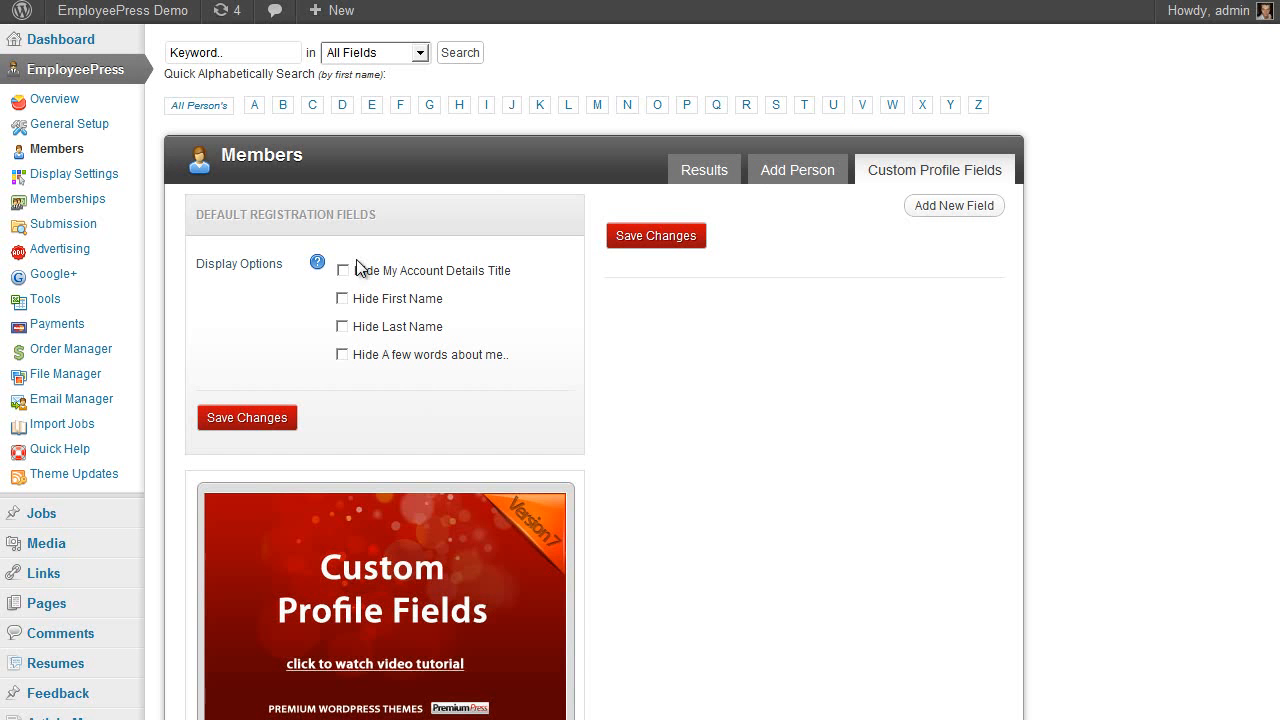
click(343, 270)
click(343, 298)
click(342, 354)
click(245, 417)
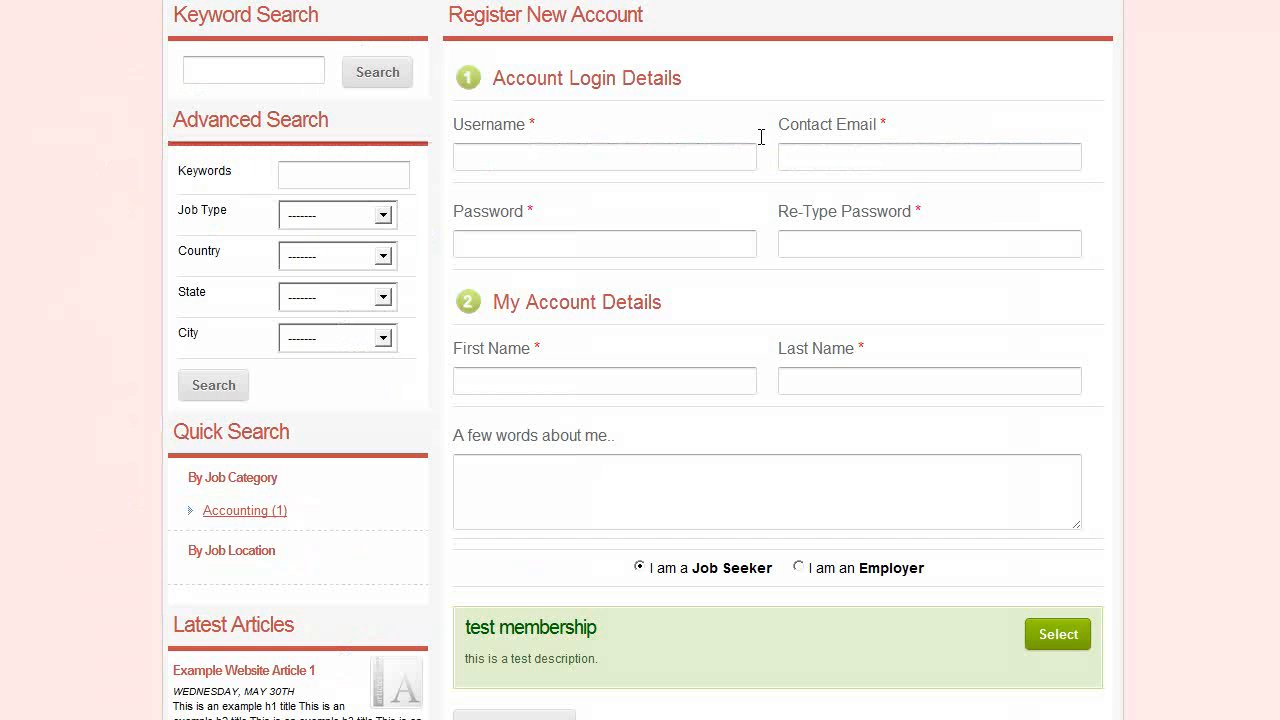
key(F5)
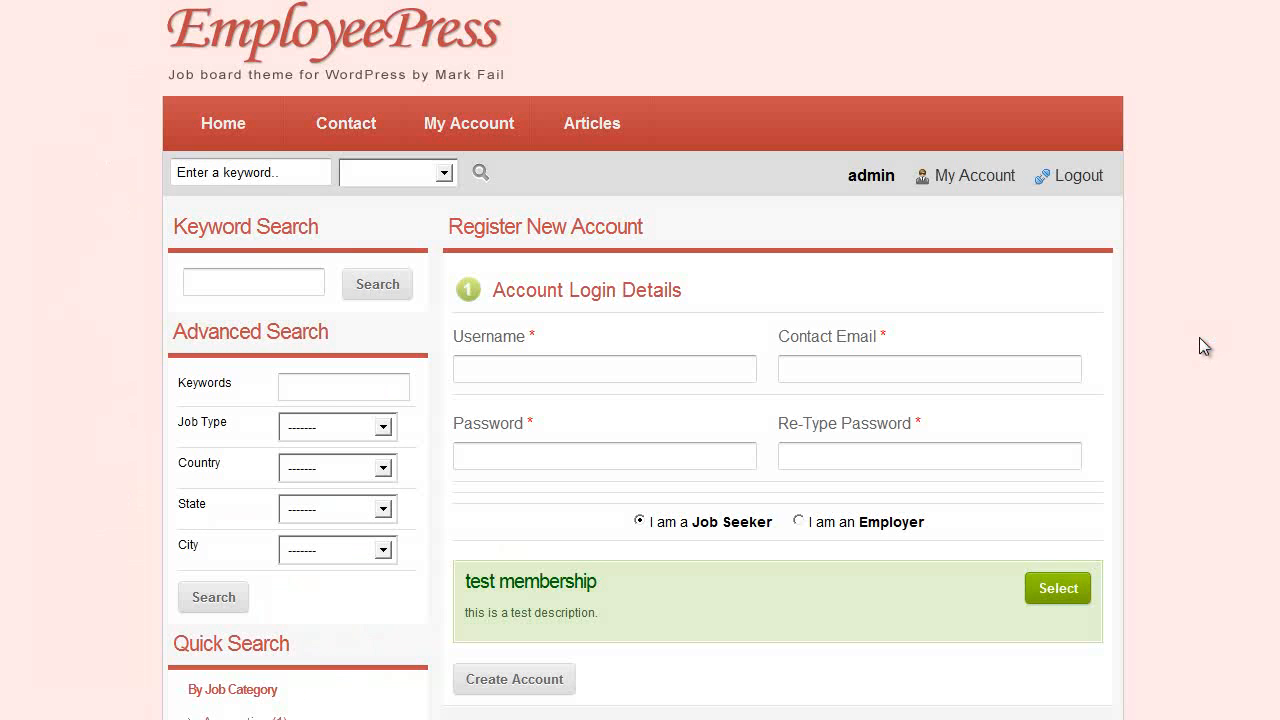
scroll(1167, 344, down, 1)
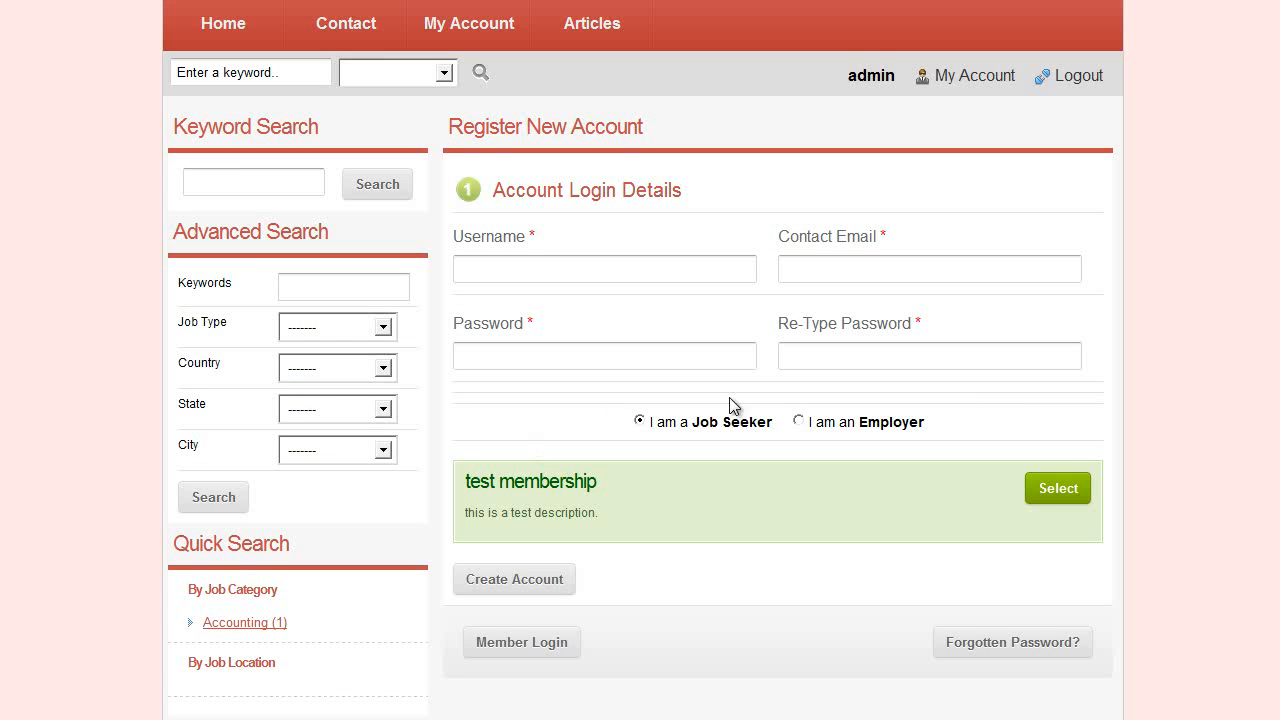
Try the Username and Contact Email fields on the shortened registration form
click(620, 277)
click(795, 272)
click(688, 276)
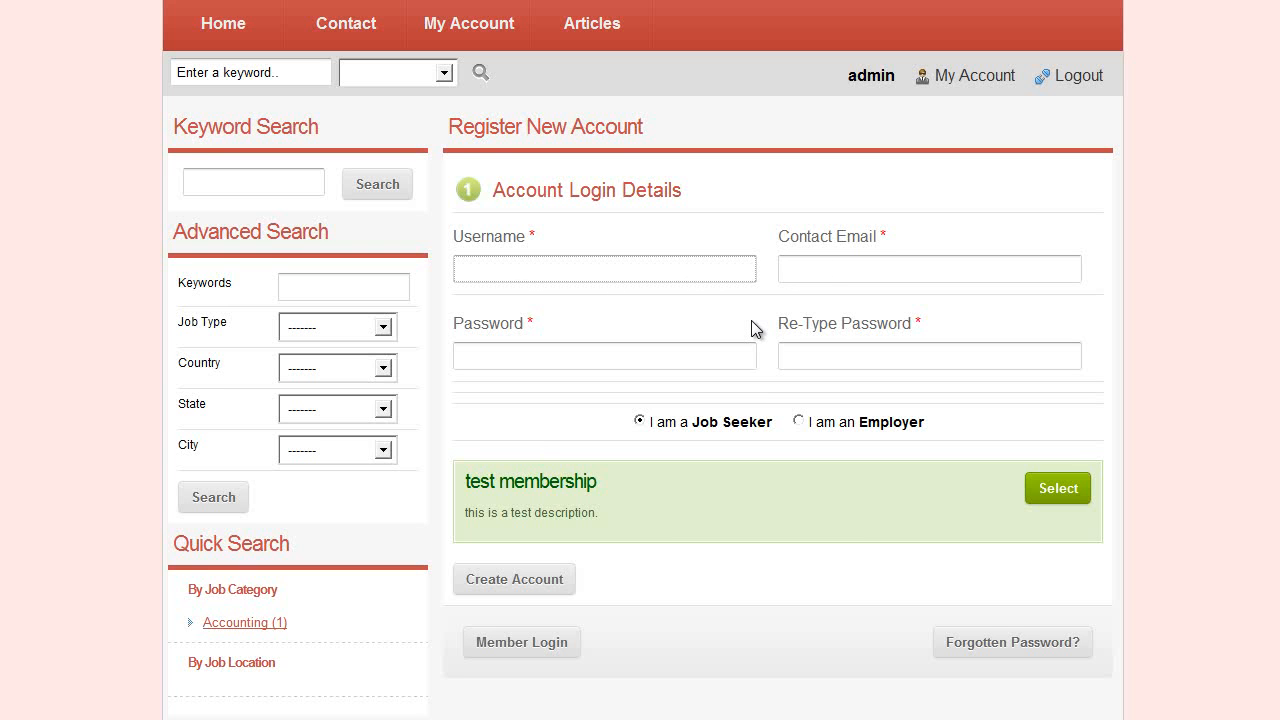
scroll(750, 322, down, 1)
scroll(775, 290, up, 1)
scroll(765, 285, up, 1)
scroll(745, 330, down, 1)
scroll(849, 432, up, 1)
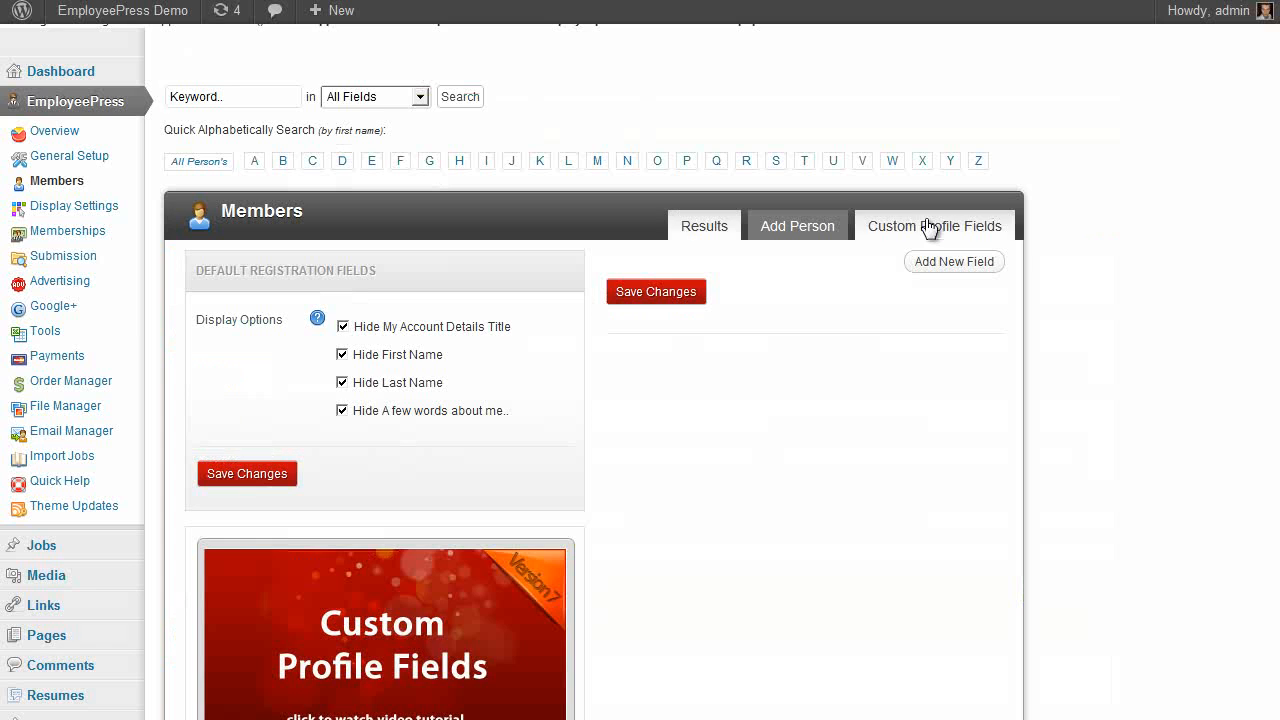
Add a new custom profile field captioned 'test' and save it
click(980, 264)
click(886, 305)
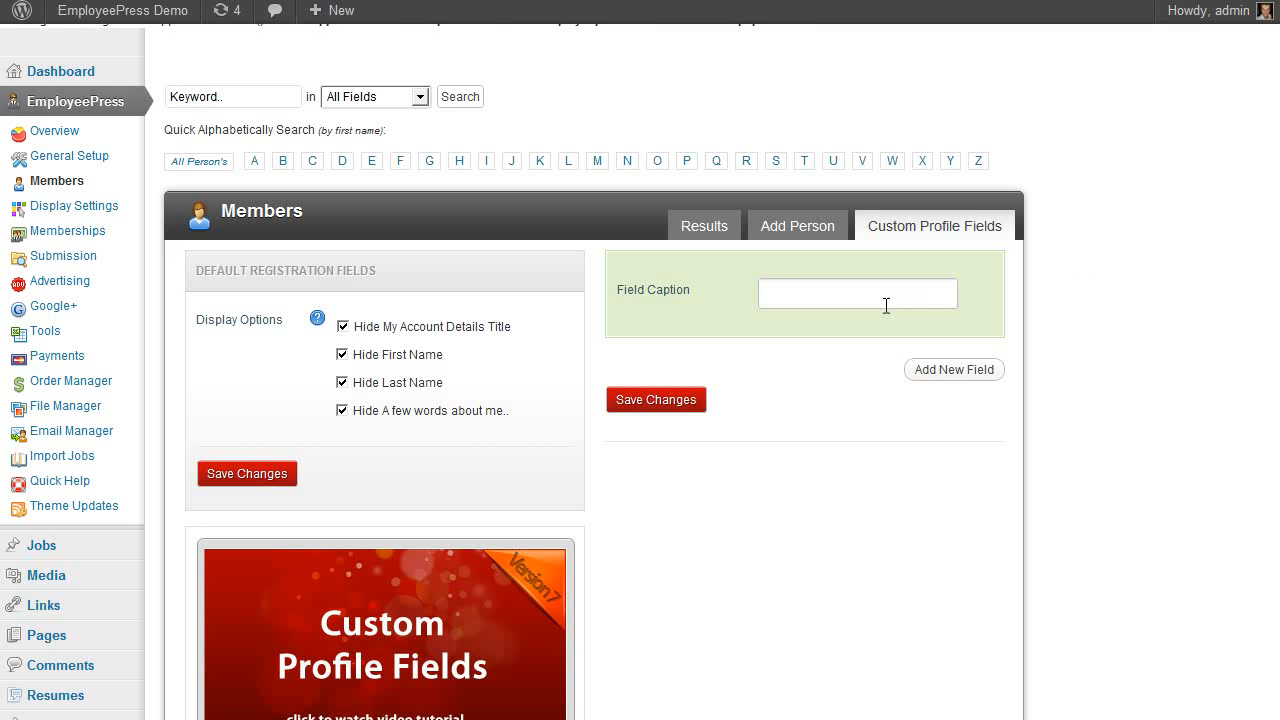
click(660, 402)
Show the 'test' field on the Registration Page and My Account Page, then save
click(730, 364)
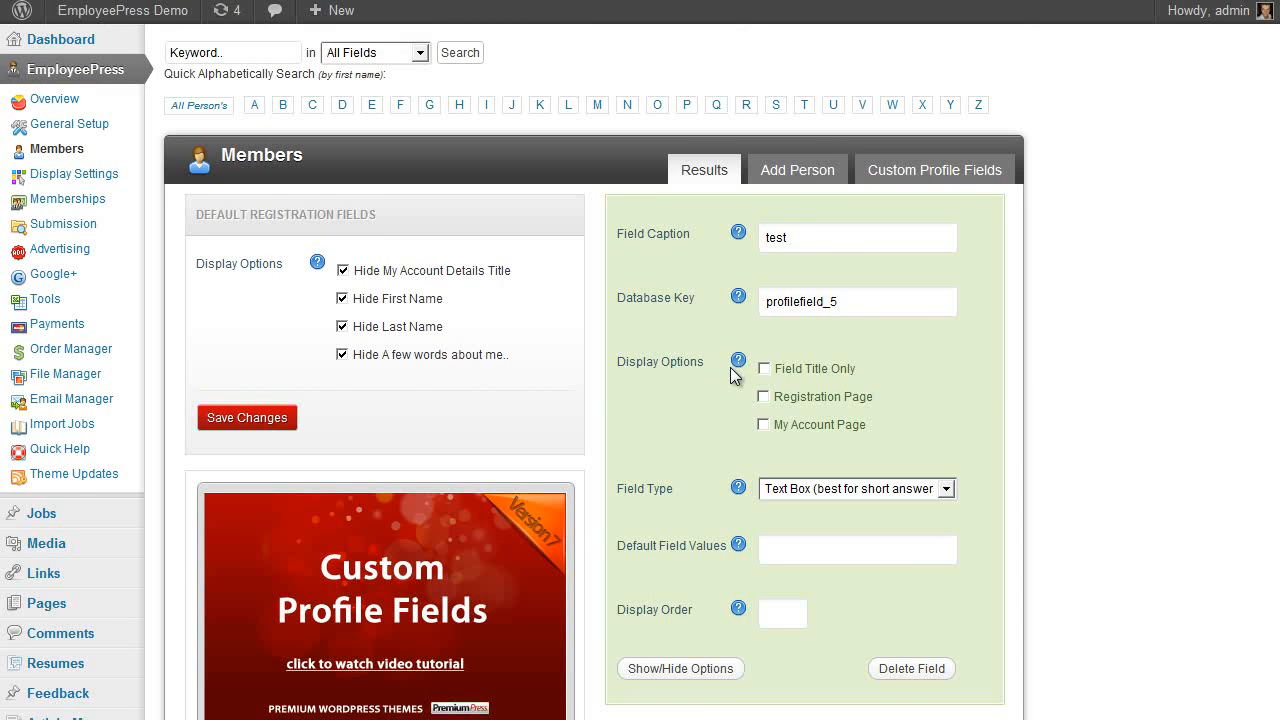
scroll(931, 368, down, 2)
click(764, 297)
click(763, 325)
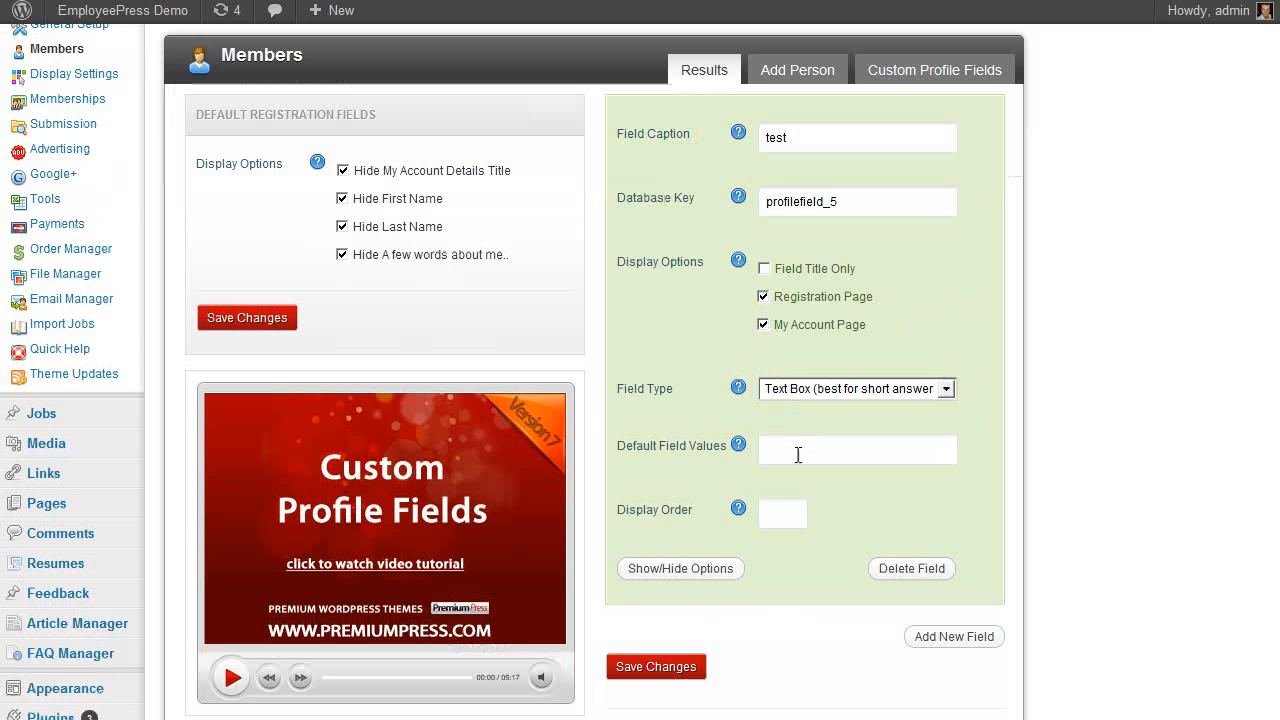
click(664, 668)
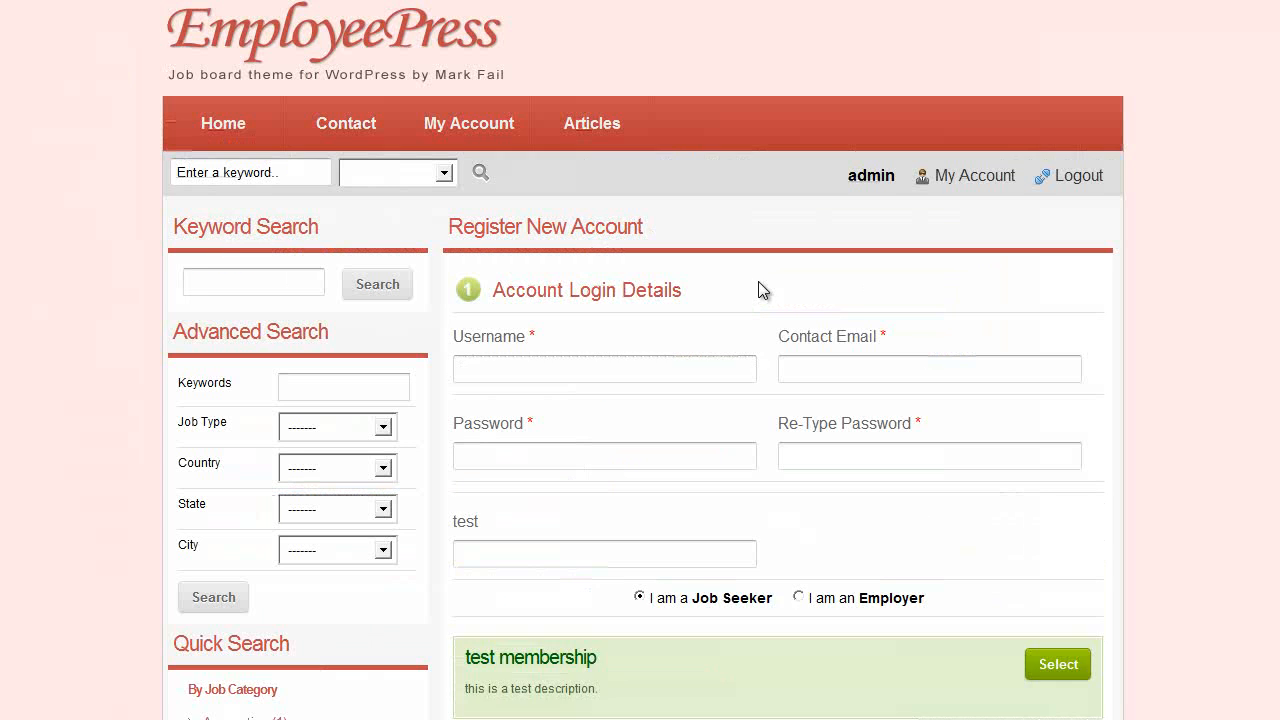
Verify the 'test' field sits below the password fields, then go to My Account
scroll(1155, 372, down, 3)
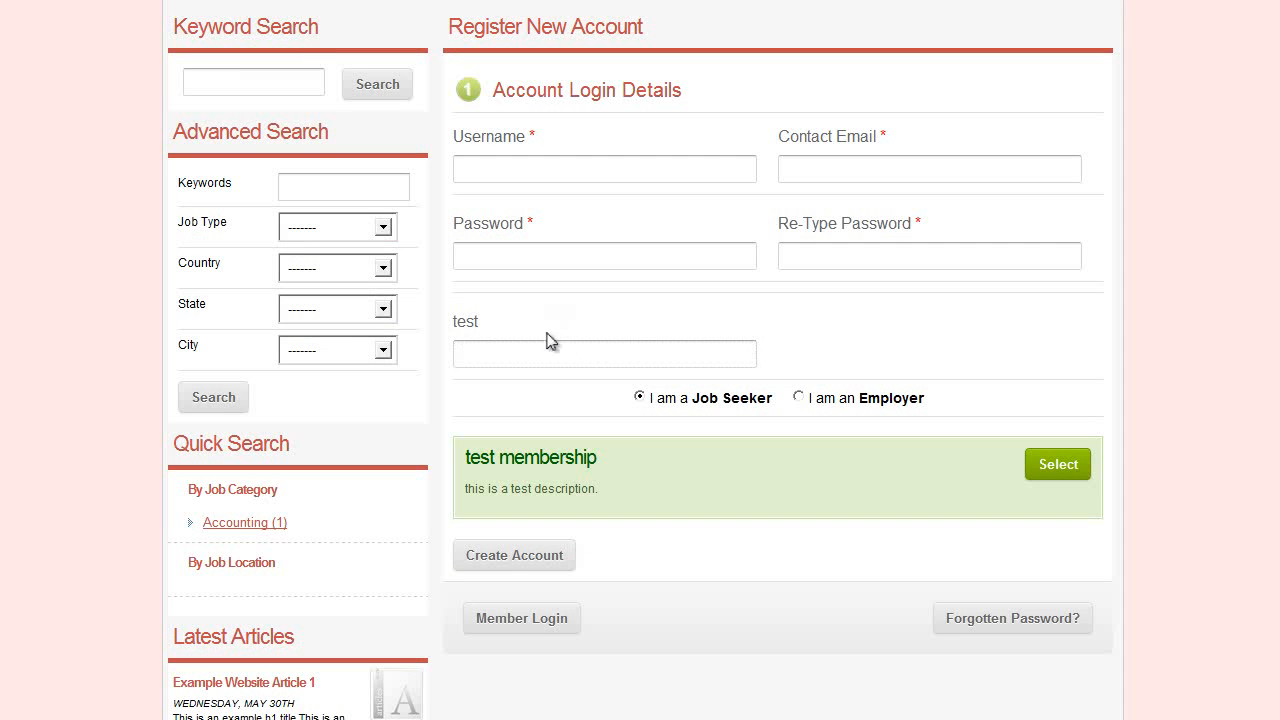
scroll(581, 388, up, 2)
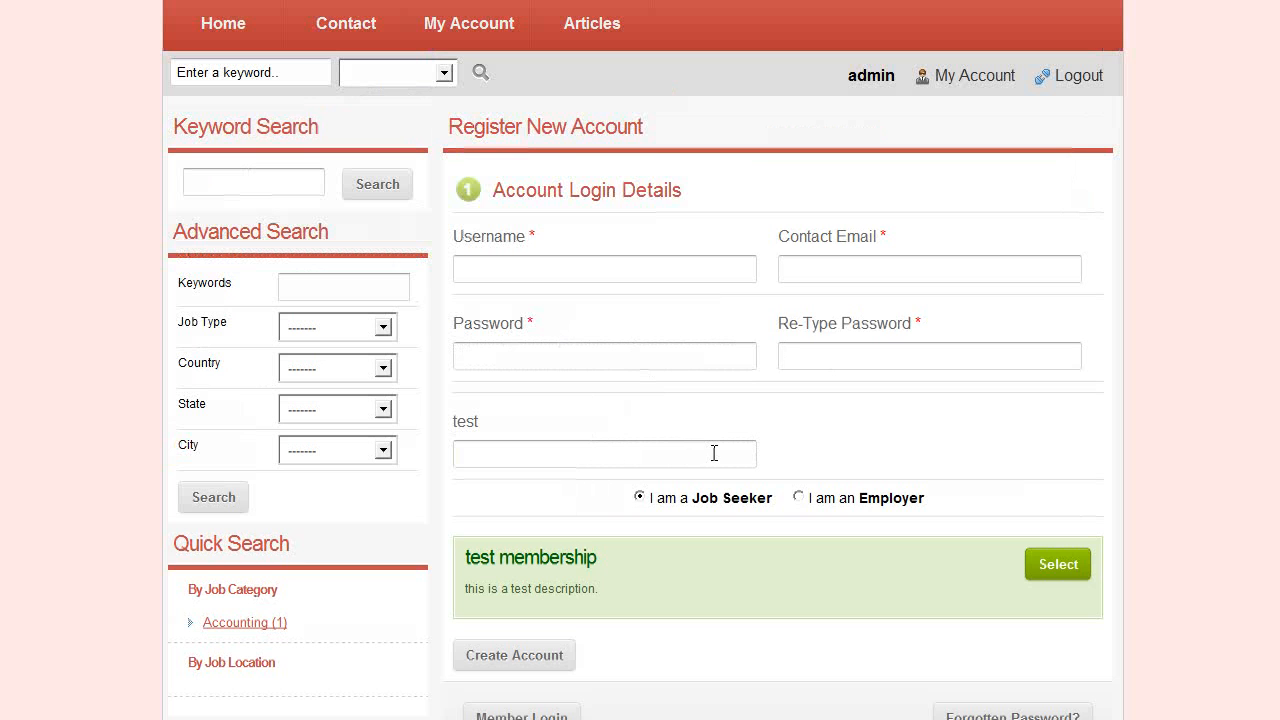
scroll(636, 470, down, 1)
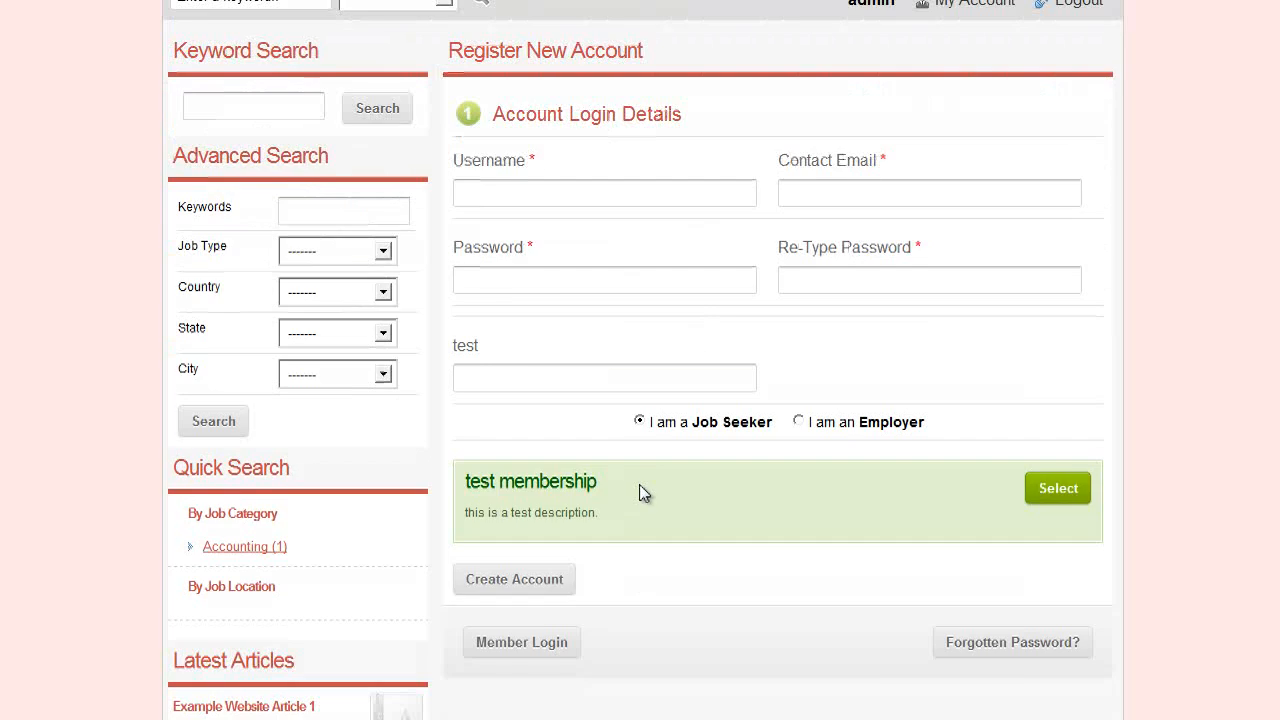
scroll(620, 450, up, 3)
scroll(680, 445, down, 2)
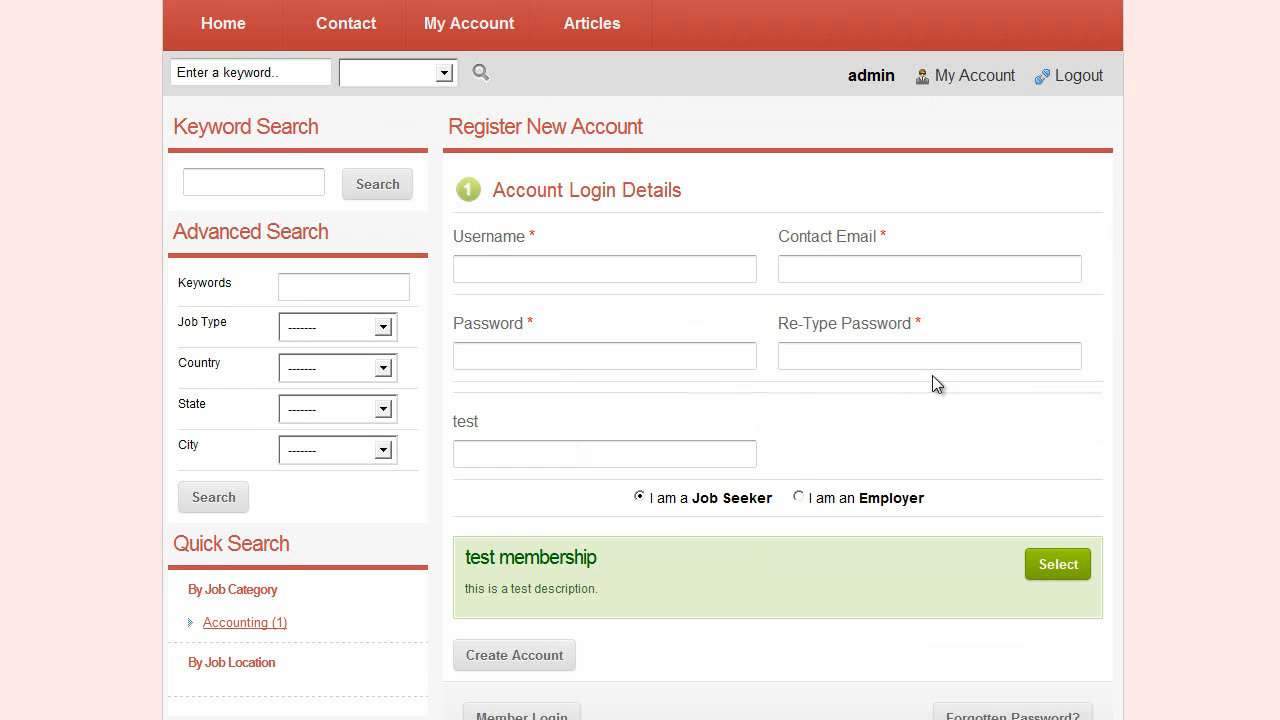
scroll(1082, 244, up, 2)
click(946, 180)
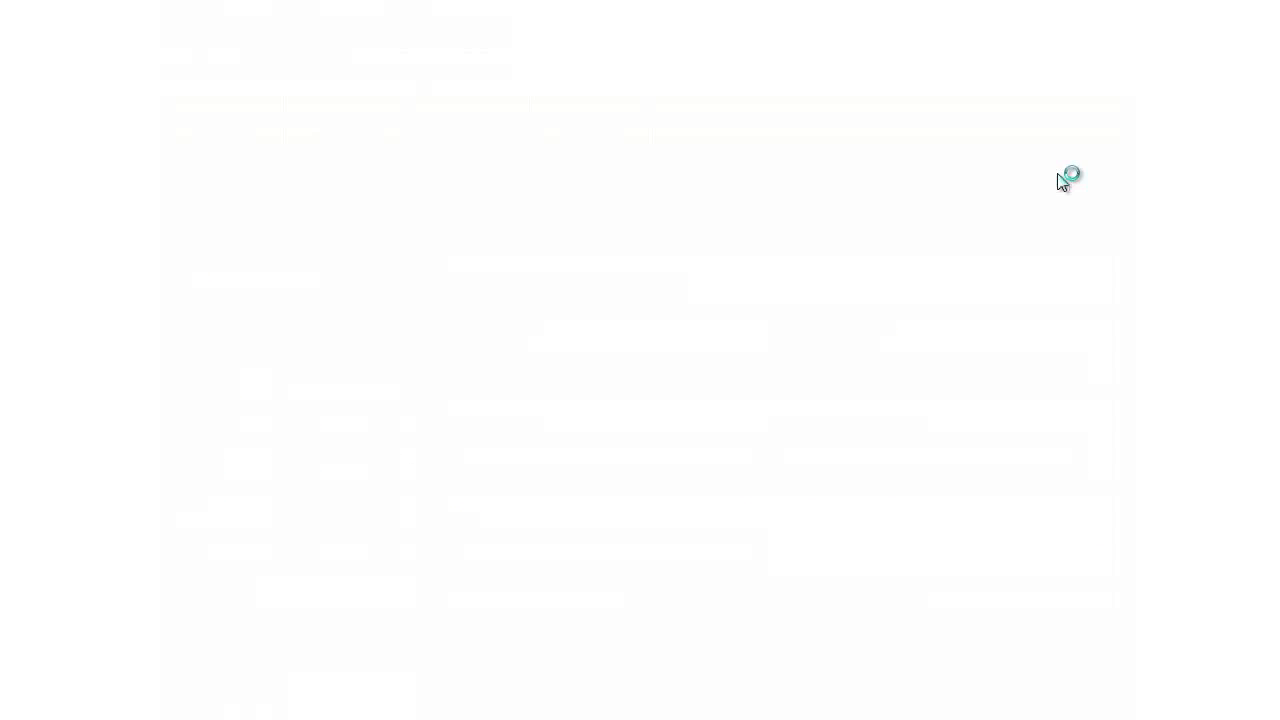
Open the account details form, choose Job Seeker as the account type and try saving
scroll(1171, 263, down, 3)
scroll(1216, 338, up, 2)
scroll(594, 323, down, 2)
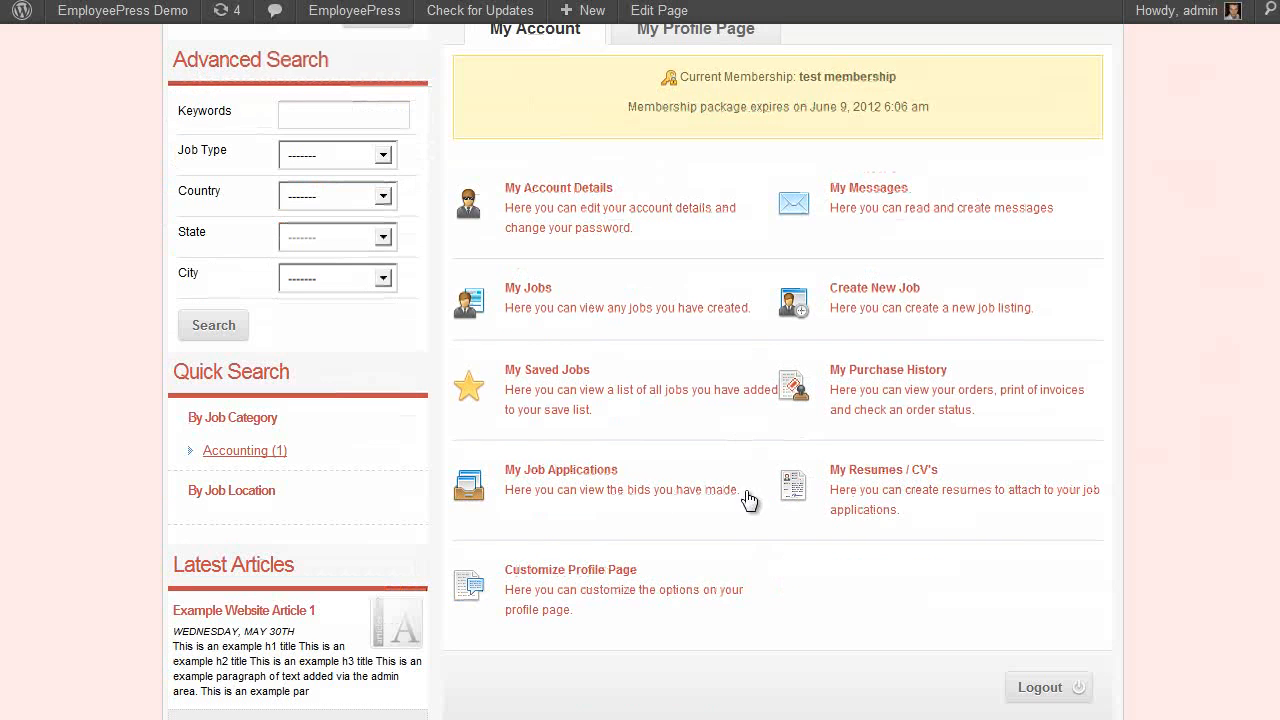
scroll(630, 533, up, 2)
click(582, 413)
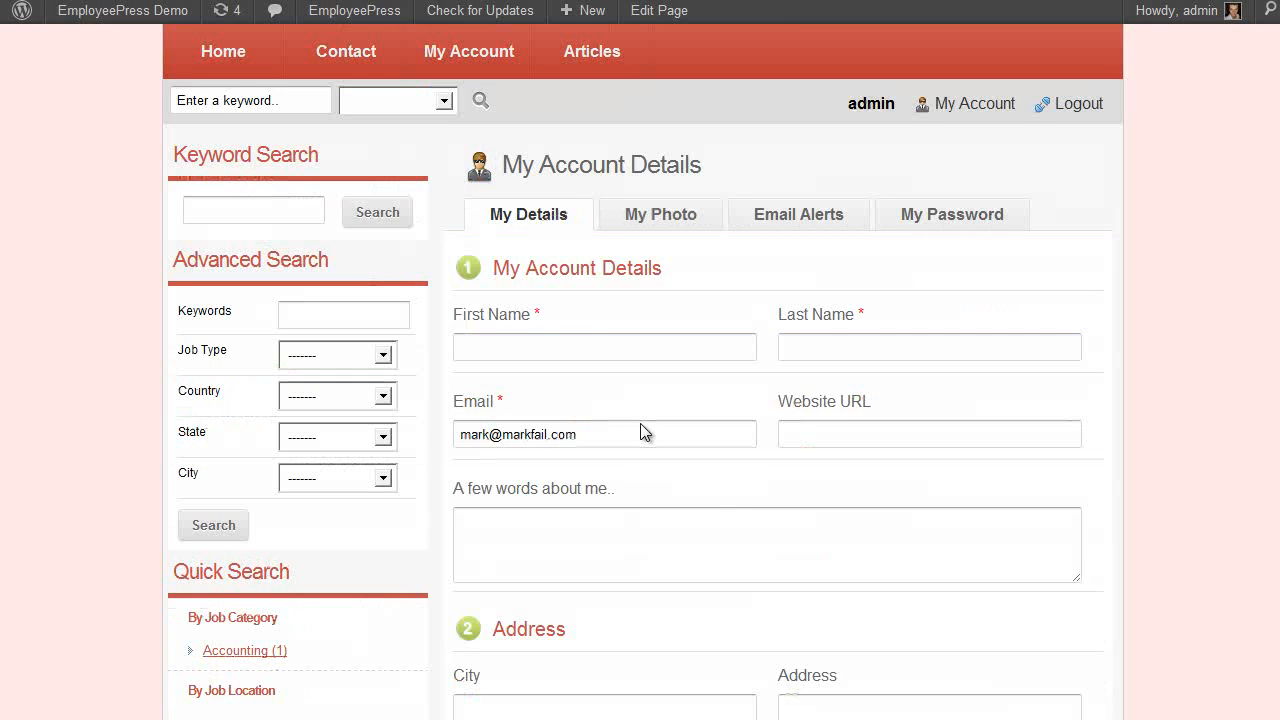
scroll(574, 409, down, 4)
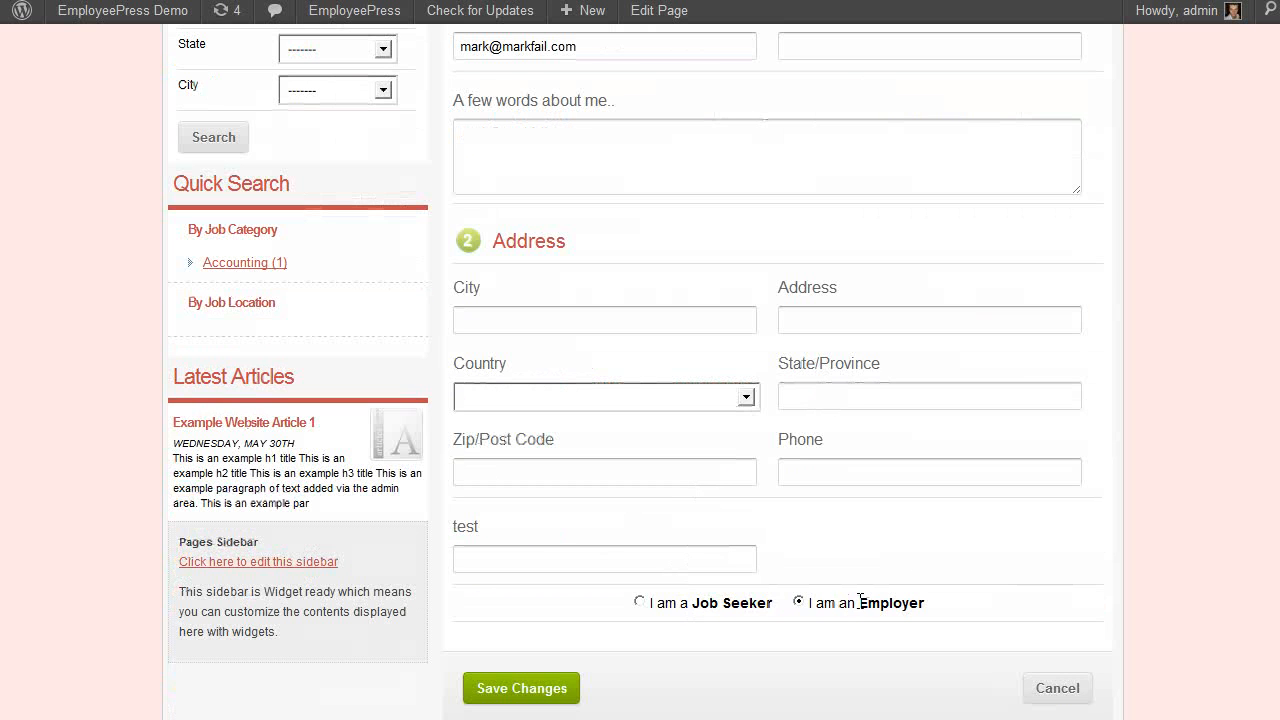
click(640, 602)
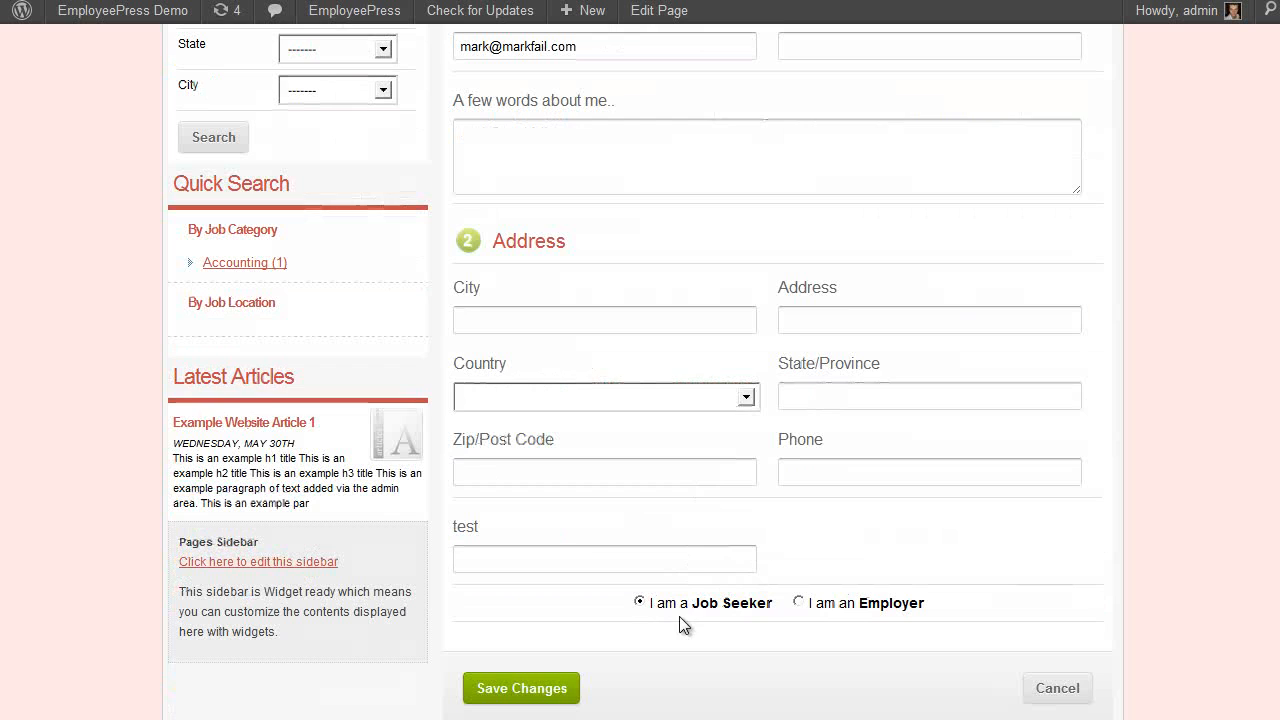
click(492, 703)
Fill in the member's missing first name and last name, then save the account details
click(800, 392)
click(548, 380)
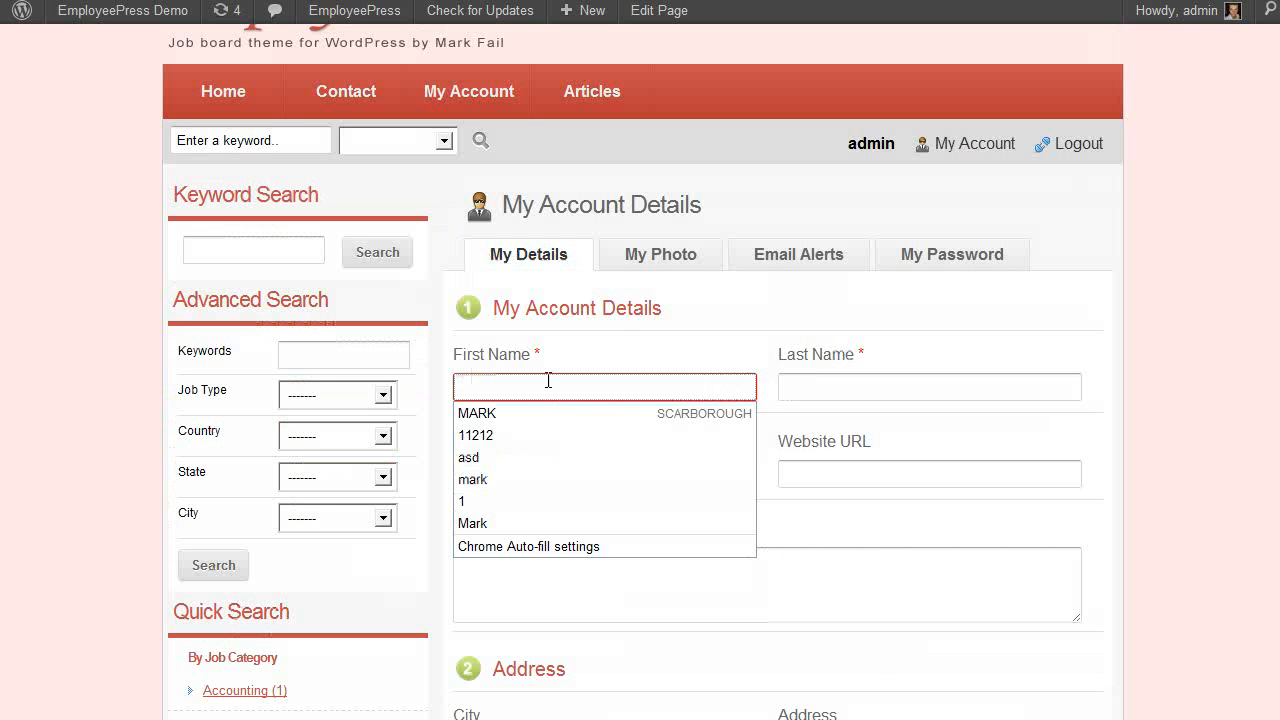
text(mark)
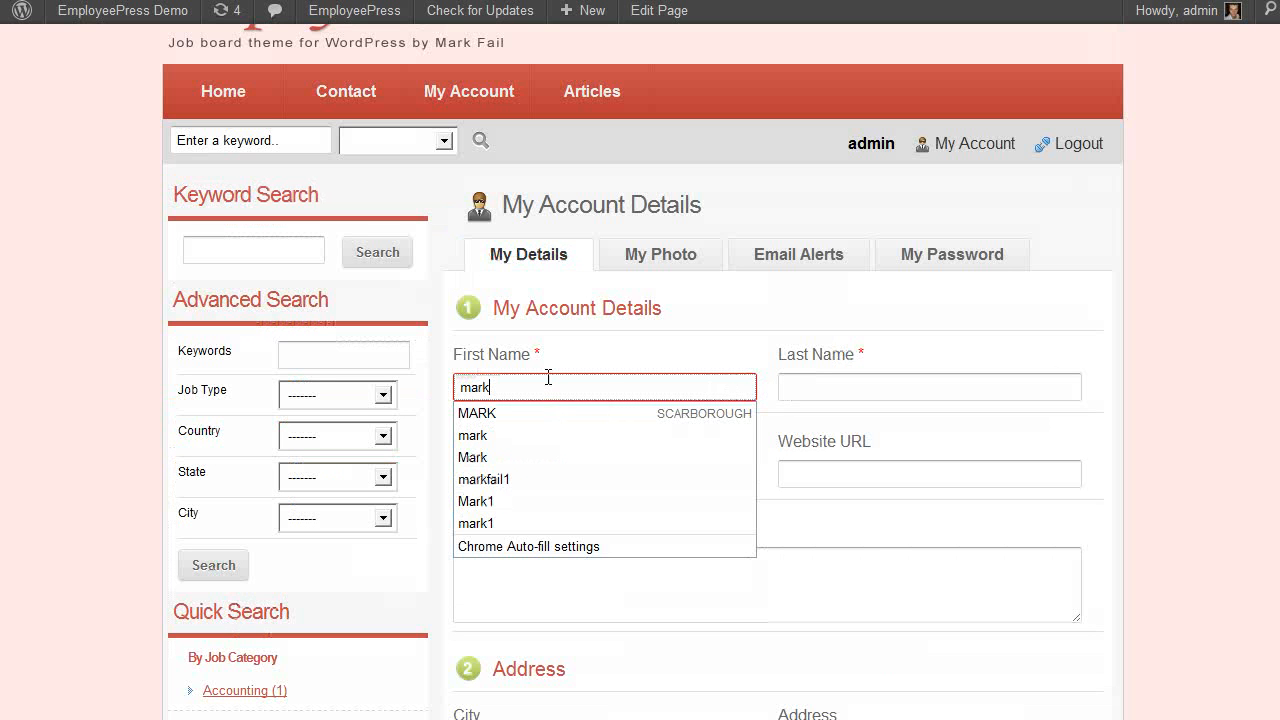
click(800, 382)
text(fail)
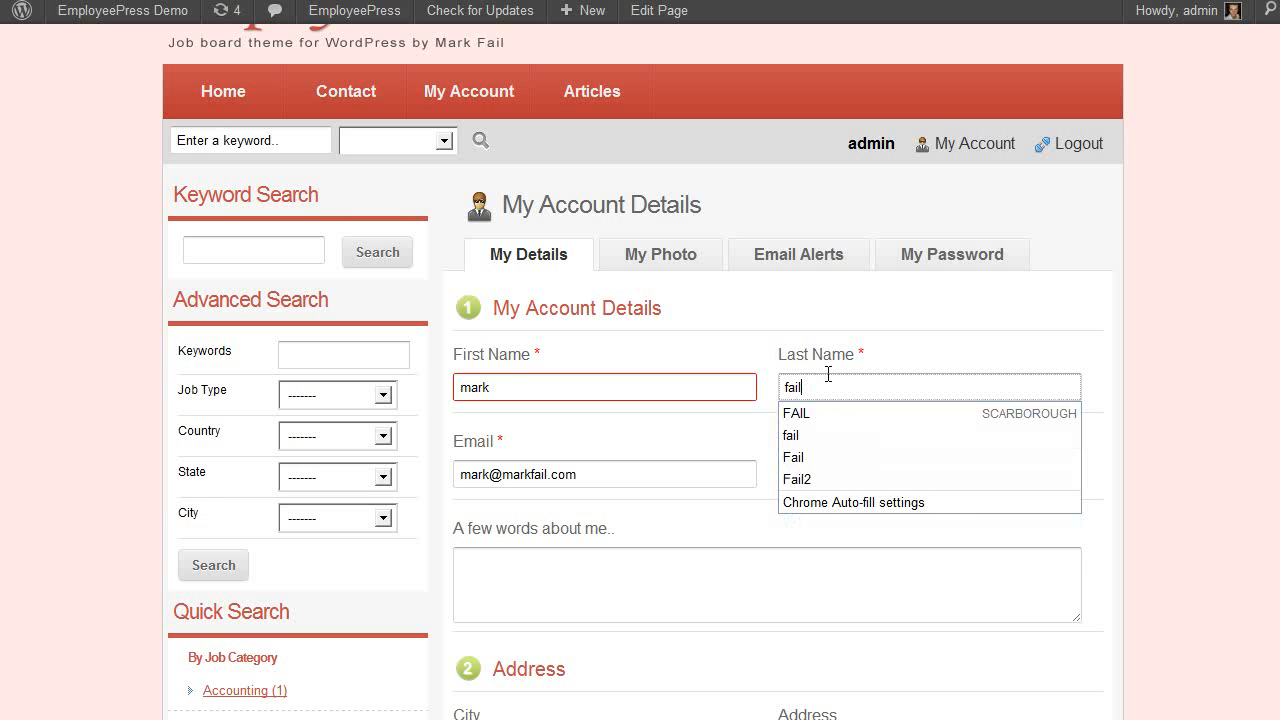
click(1065, 333)
scroll(1065, 333, down, 4)
click(547, 710)
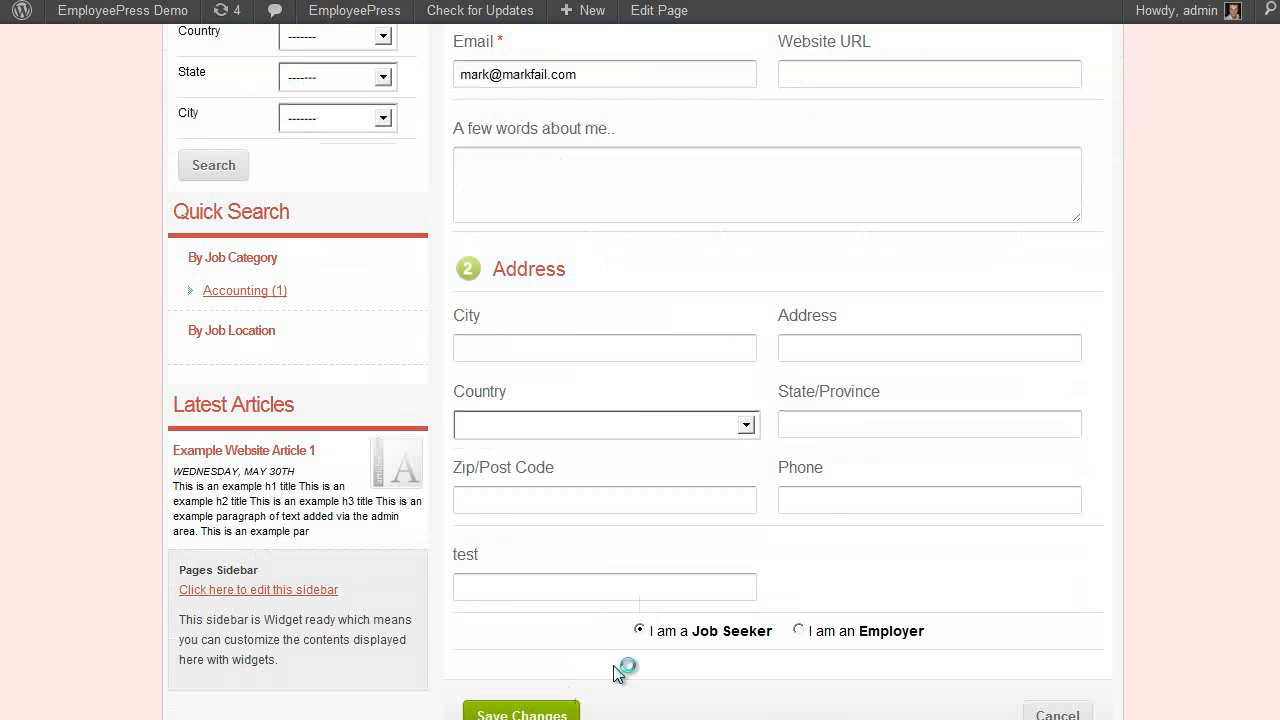
scroll(844, 487, down, 3)
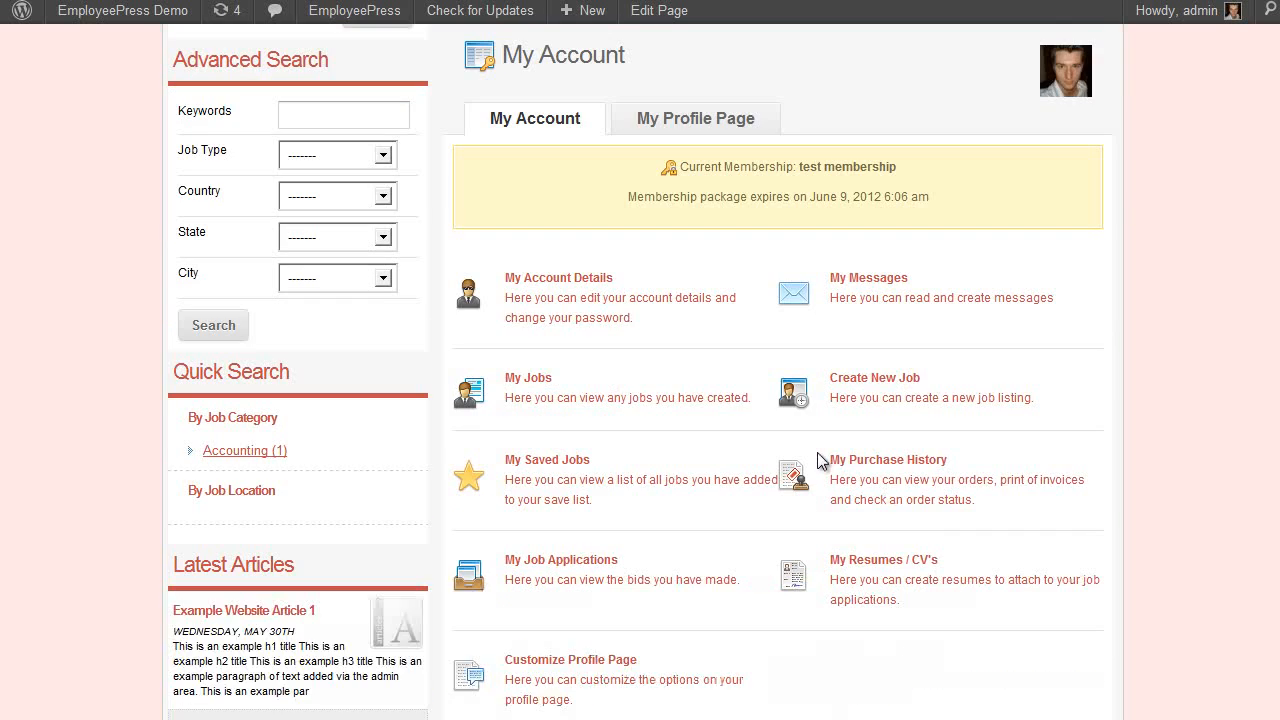
click(664, 132)
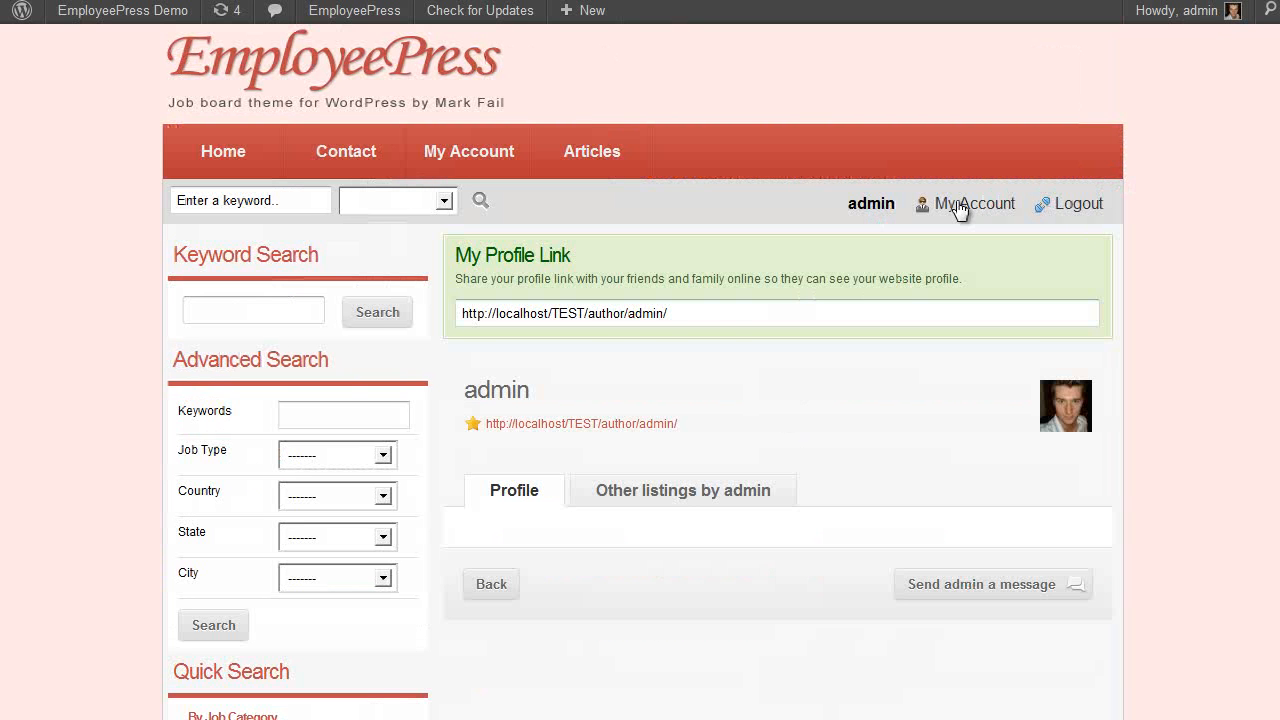
click(958, 207)
scroll(520, 515, down, 4)
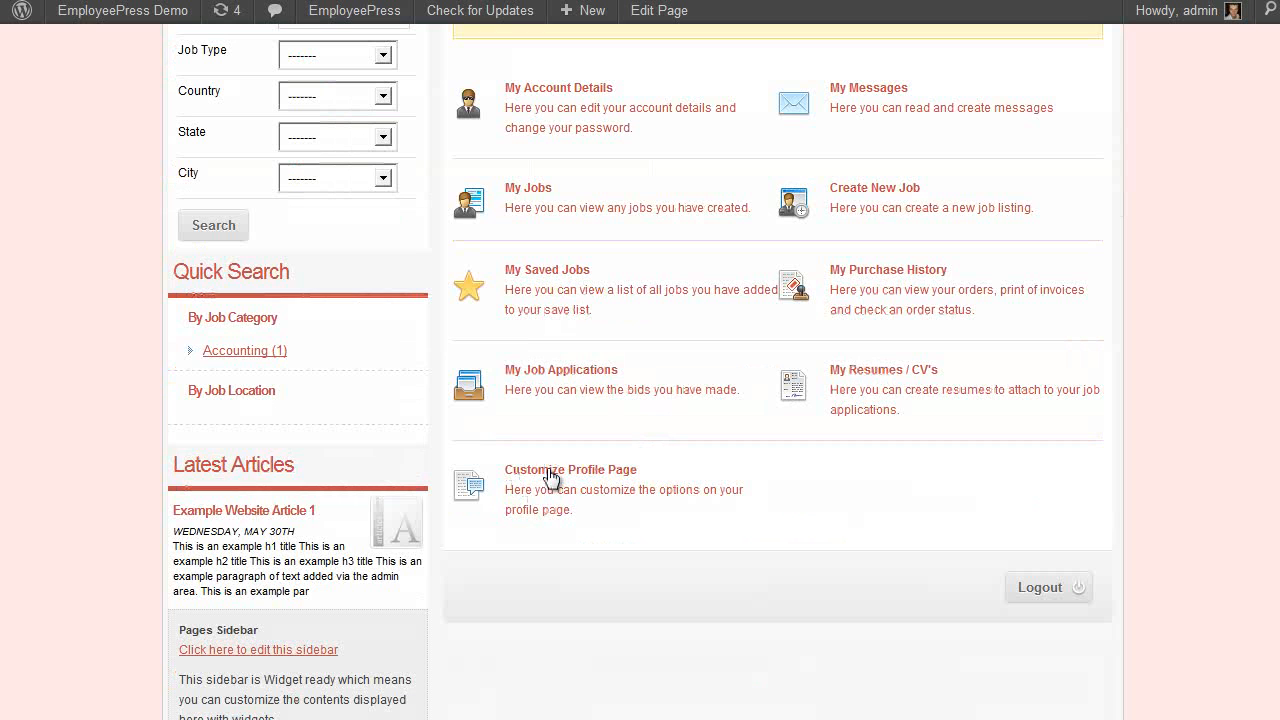
click(557, 487)
scroll(553, 477, up, 2)
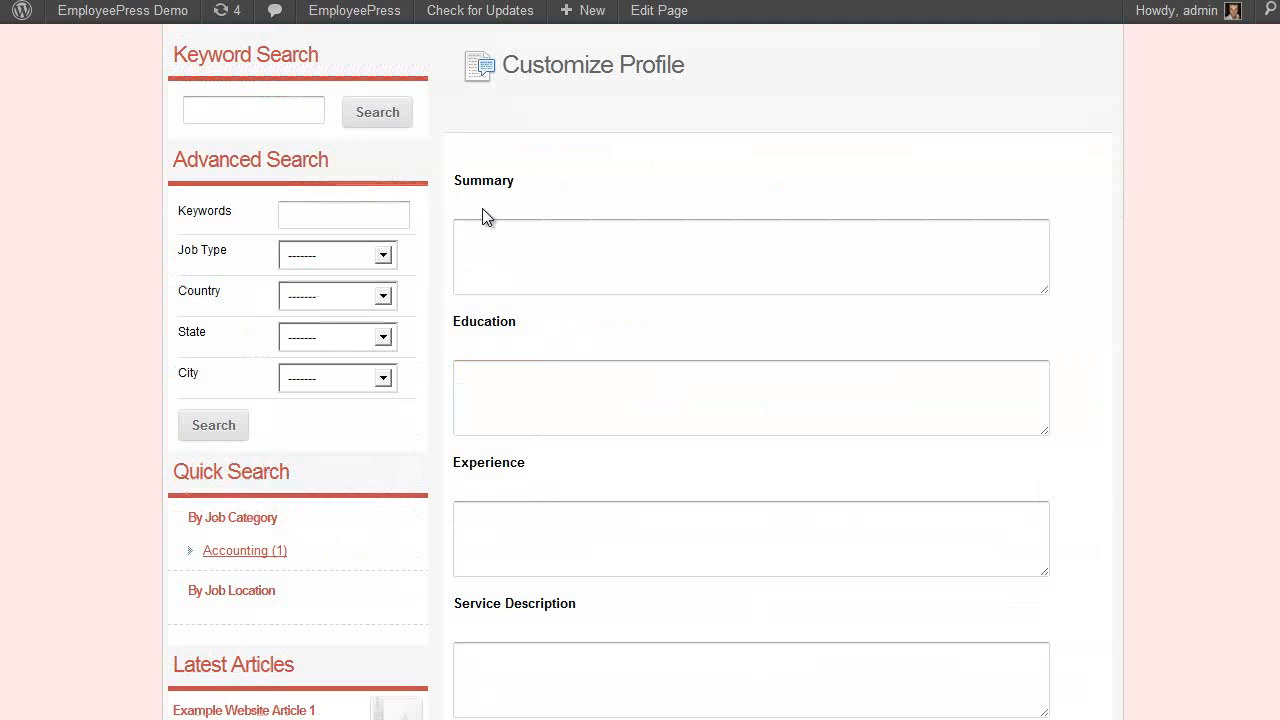
scroll(486, 529, down, 1)
scroll(509, 407, up, 1)
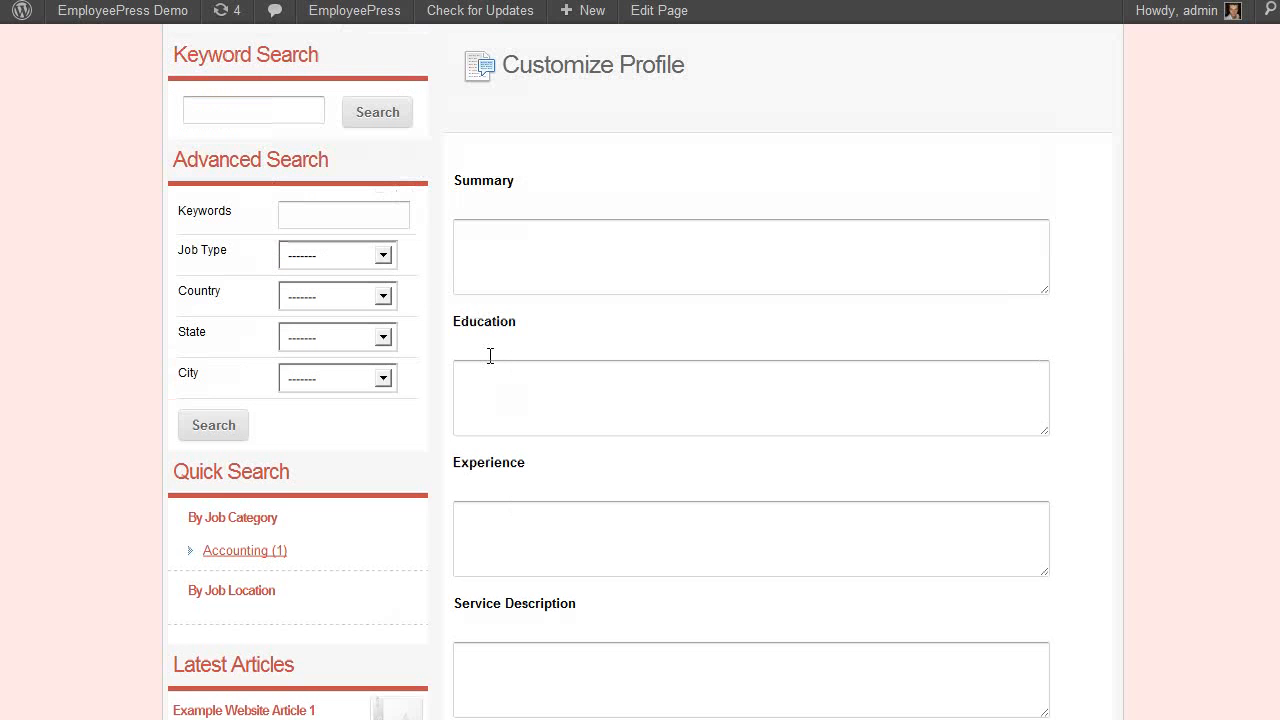
scroll(485, 515, down, 1)
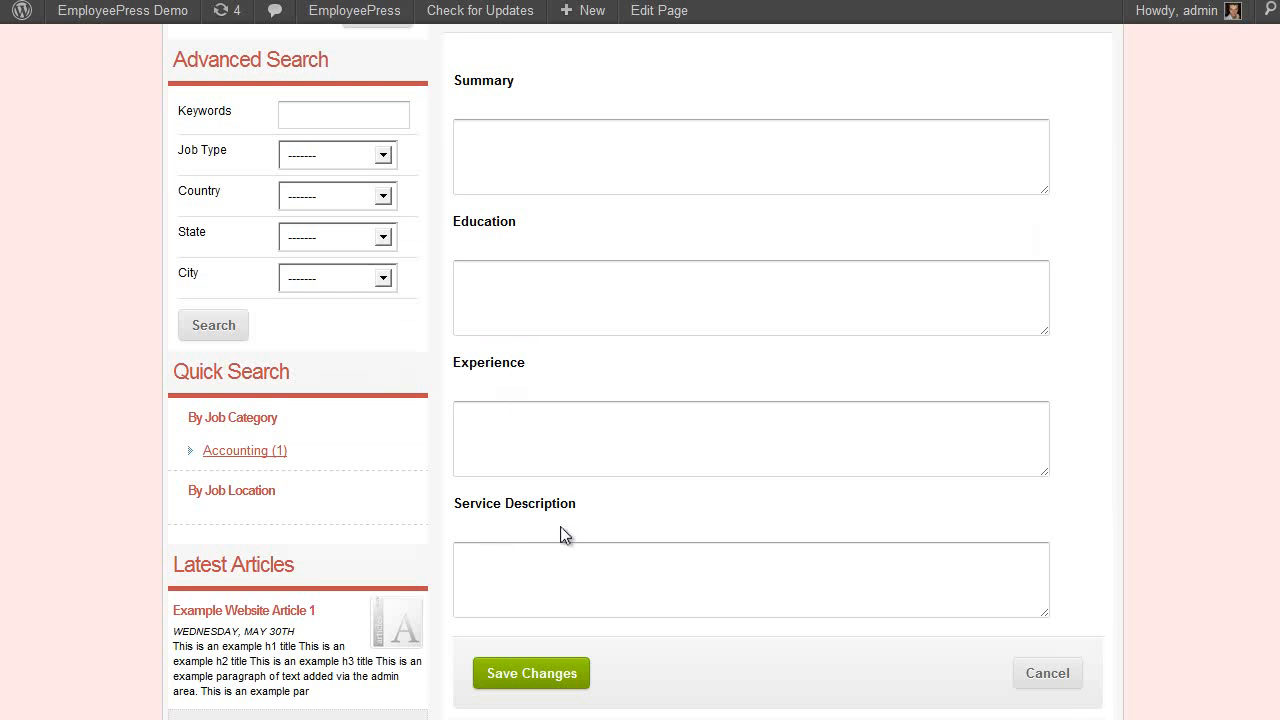
click(1050, 684)
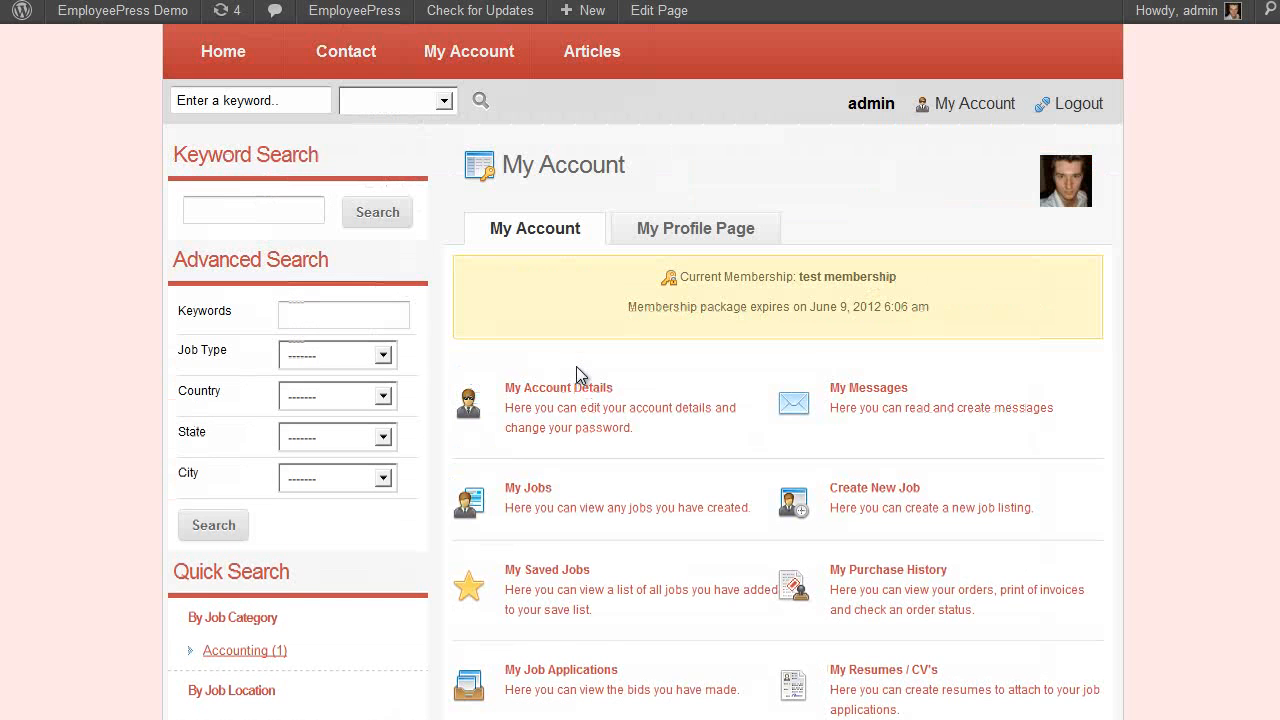
Switch the account type to I am an Employer and save it
click(572, 398)
click(812, 604)
click(503, 692)
Review the employer Customize Profile Page fields and cancel without saving
scroll(1108, 459, down, 5)
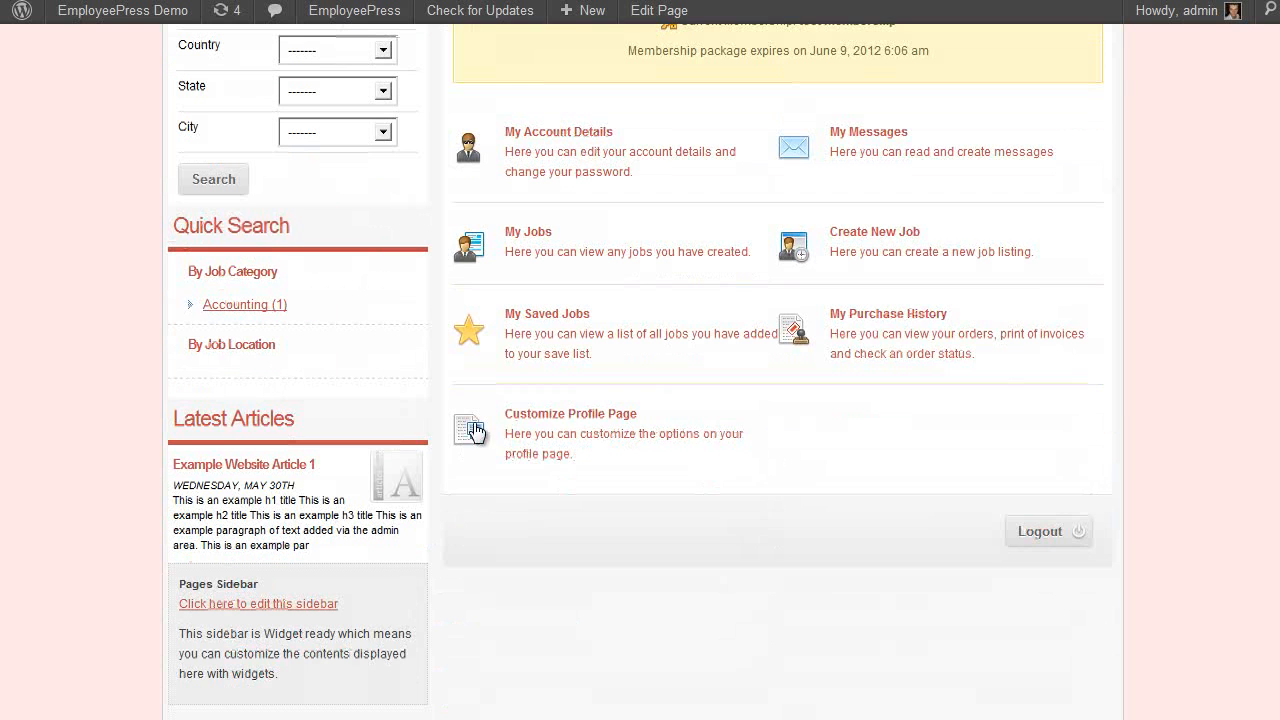
click(546, 423)
scroll(524, 339, up, 3)
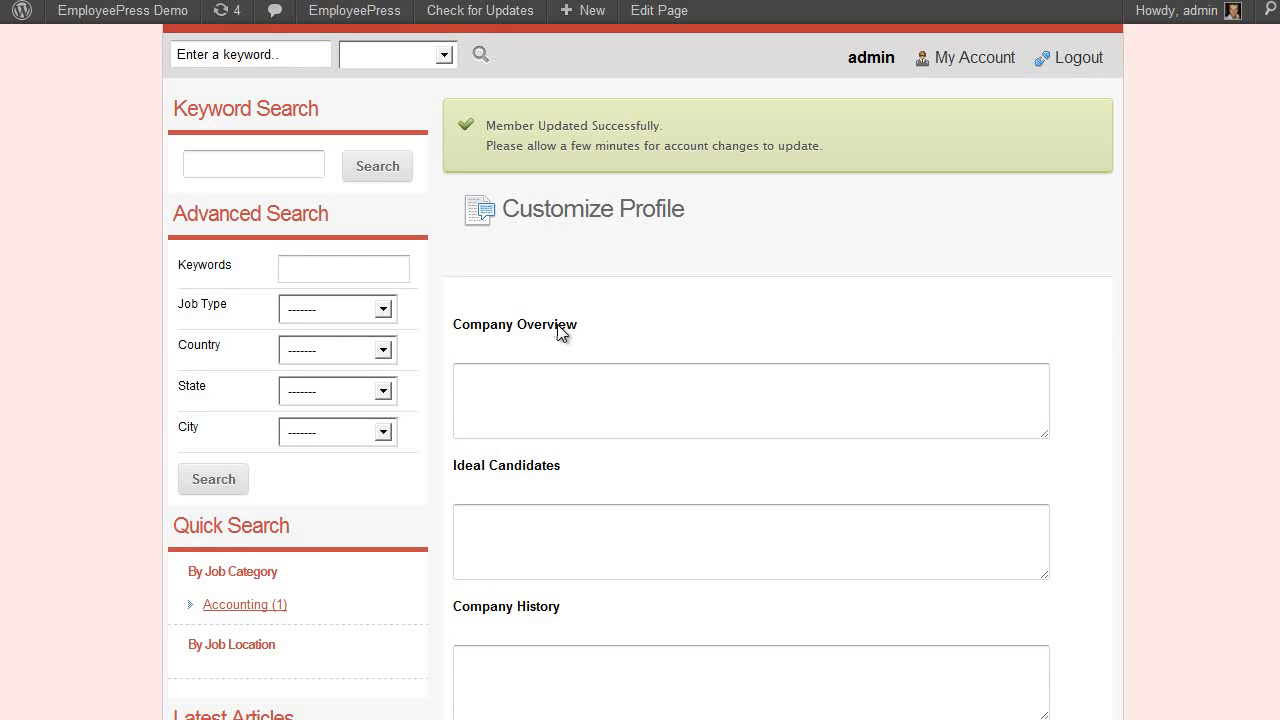
scroll(540, 370, down, 3)
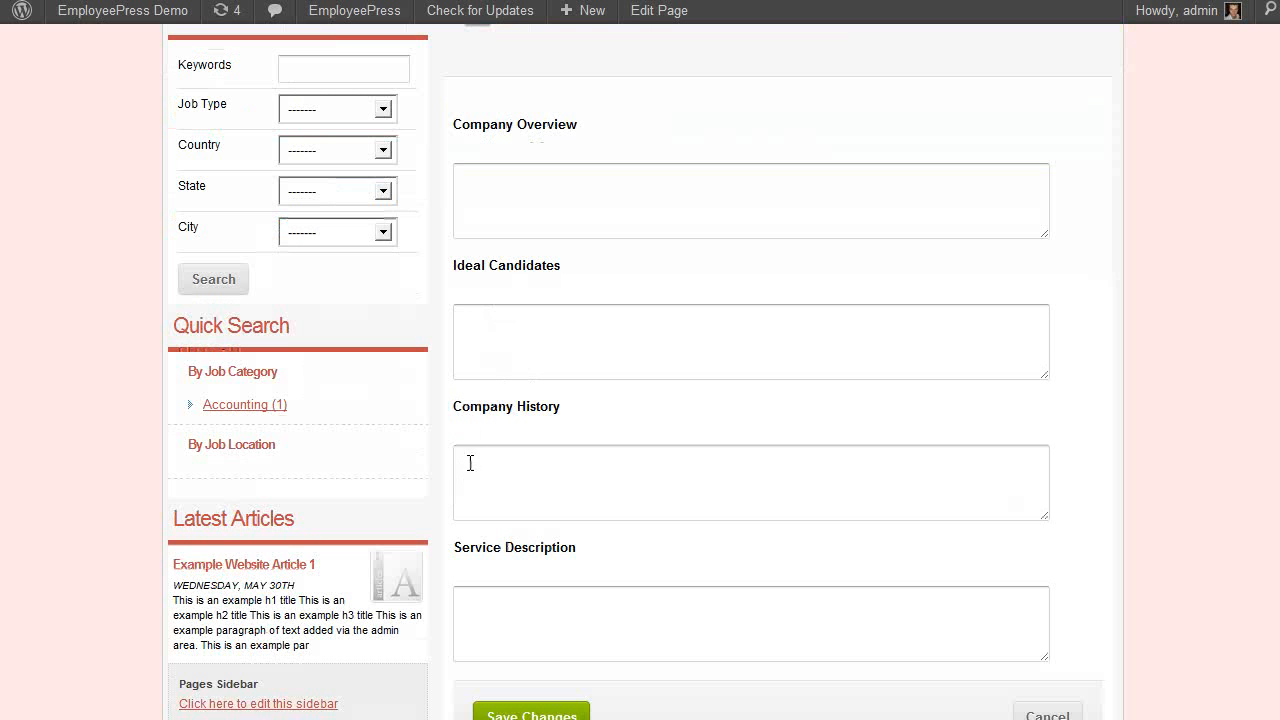
scroll(826, 672, down, 2)
click(1043, 618)
scroll(729, 566, up, 3)
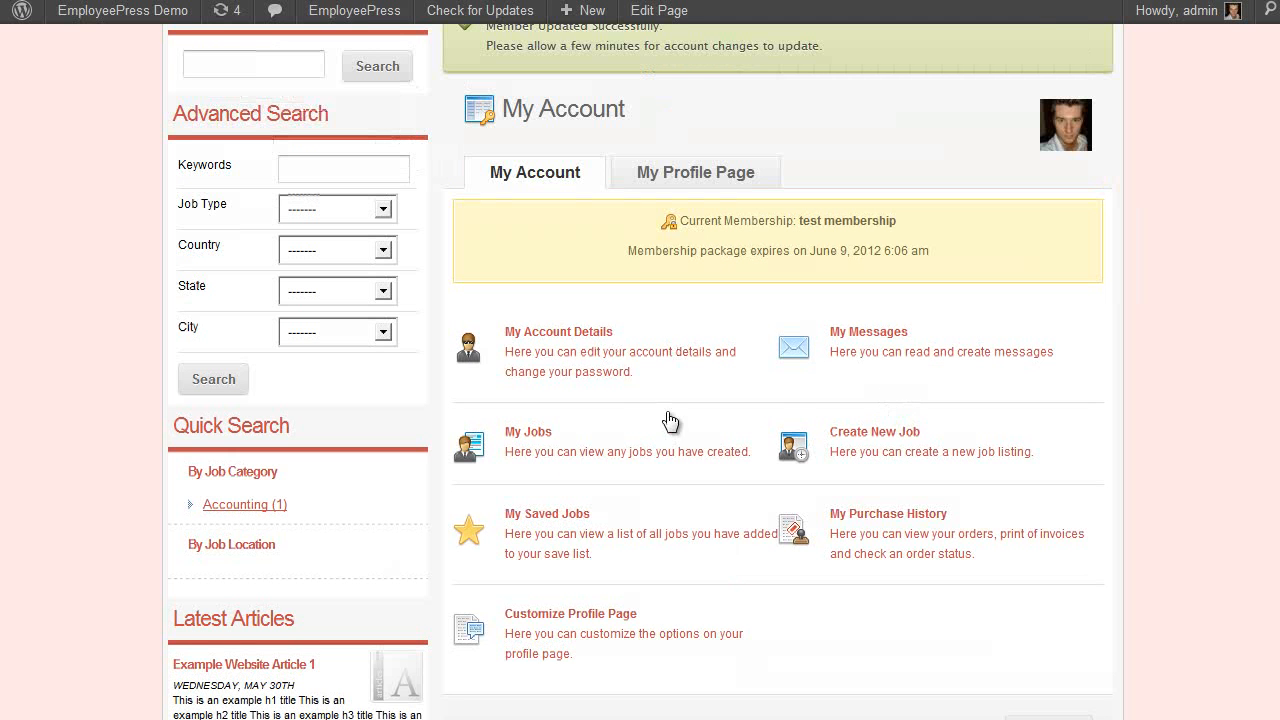
scroll(600, 441, down, 2)
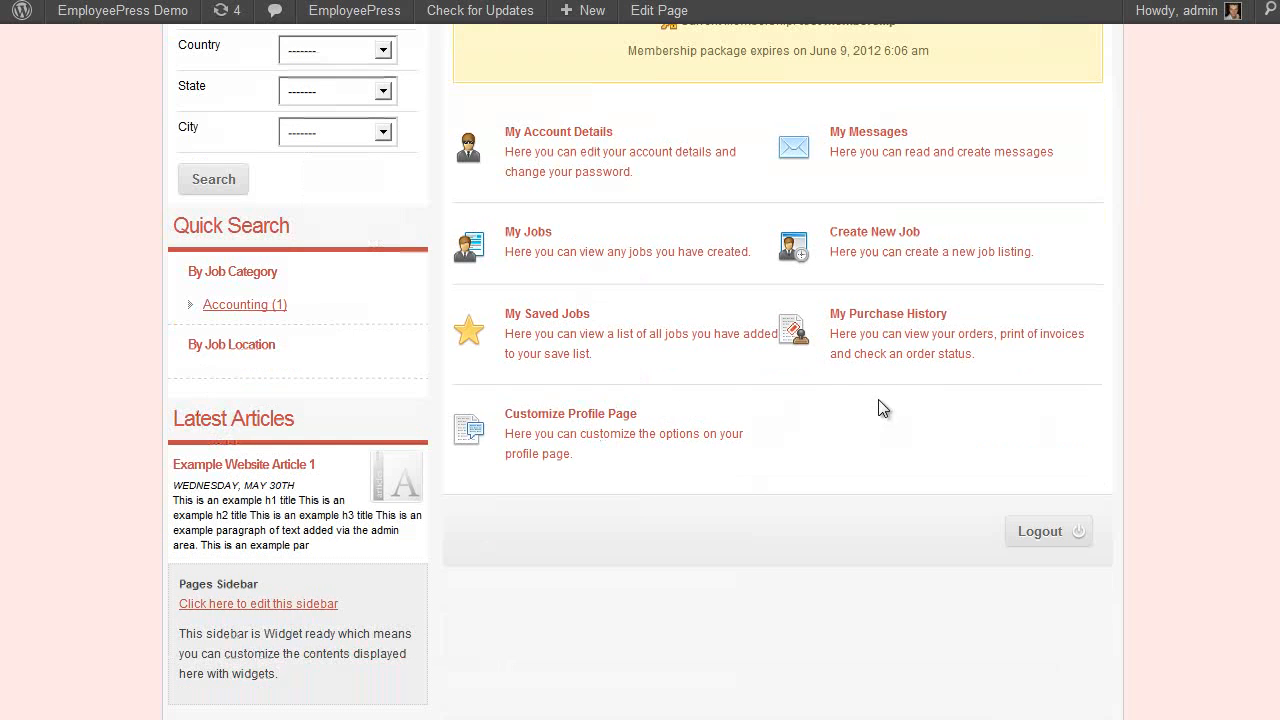
scroll(806, 452, up, 1)
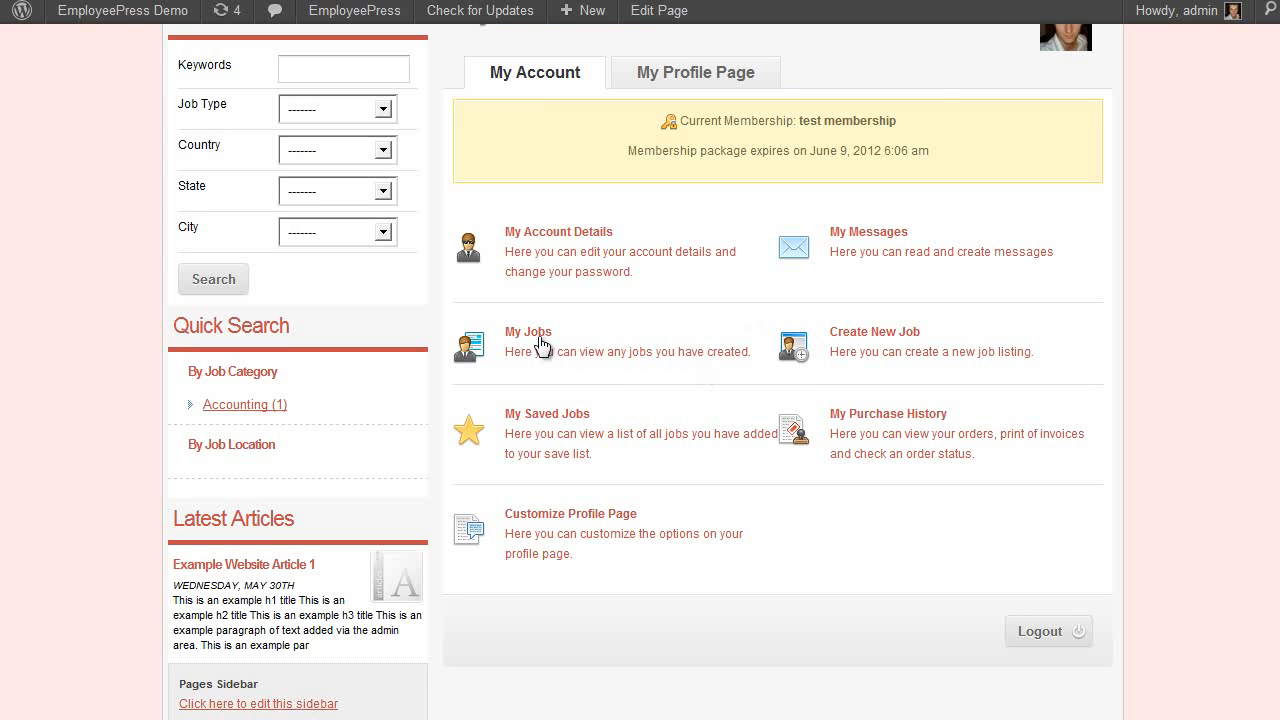
Change the account type back to I am a Job Seeker and save
click(563, 277)
scroll(652, 497, down, 2)
click(652, 603)
click(575, 692)
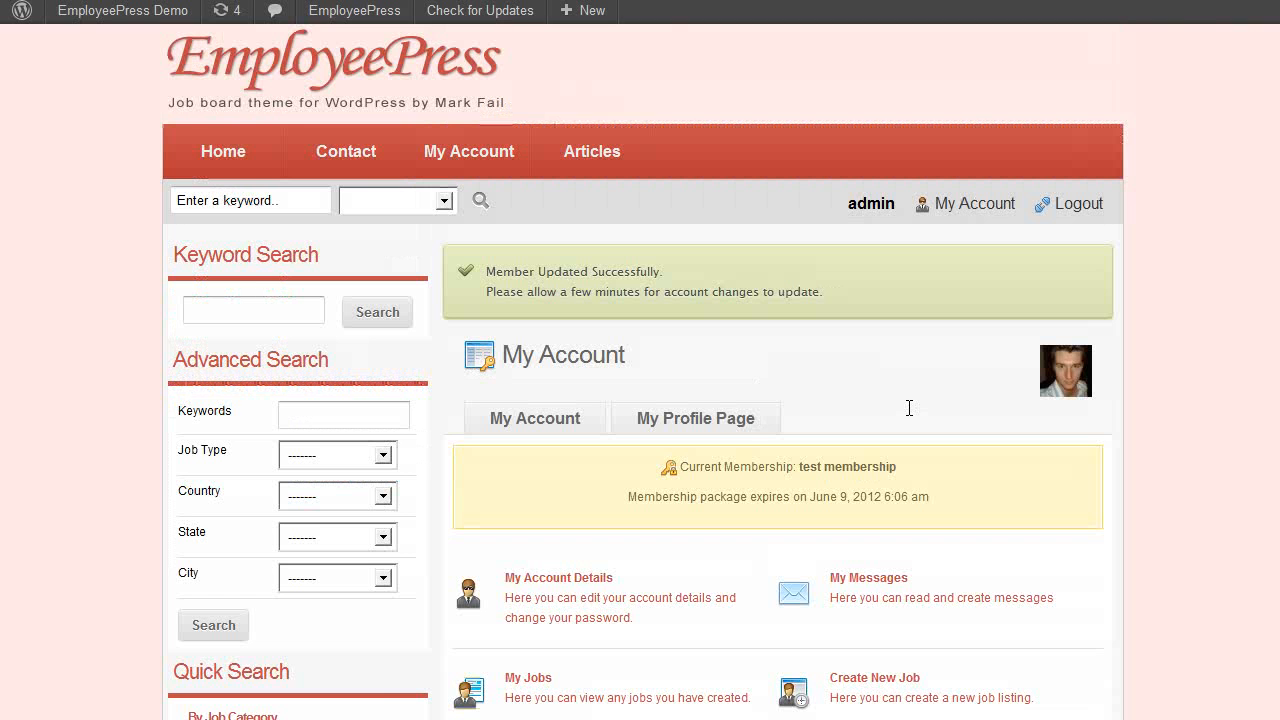
Open My Jobs to view the published job listings
scroll(691, 457, down, 4)
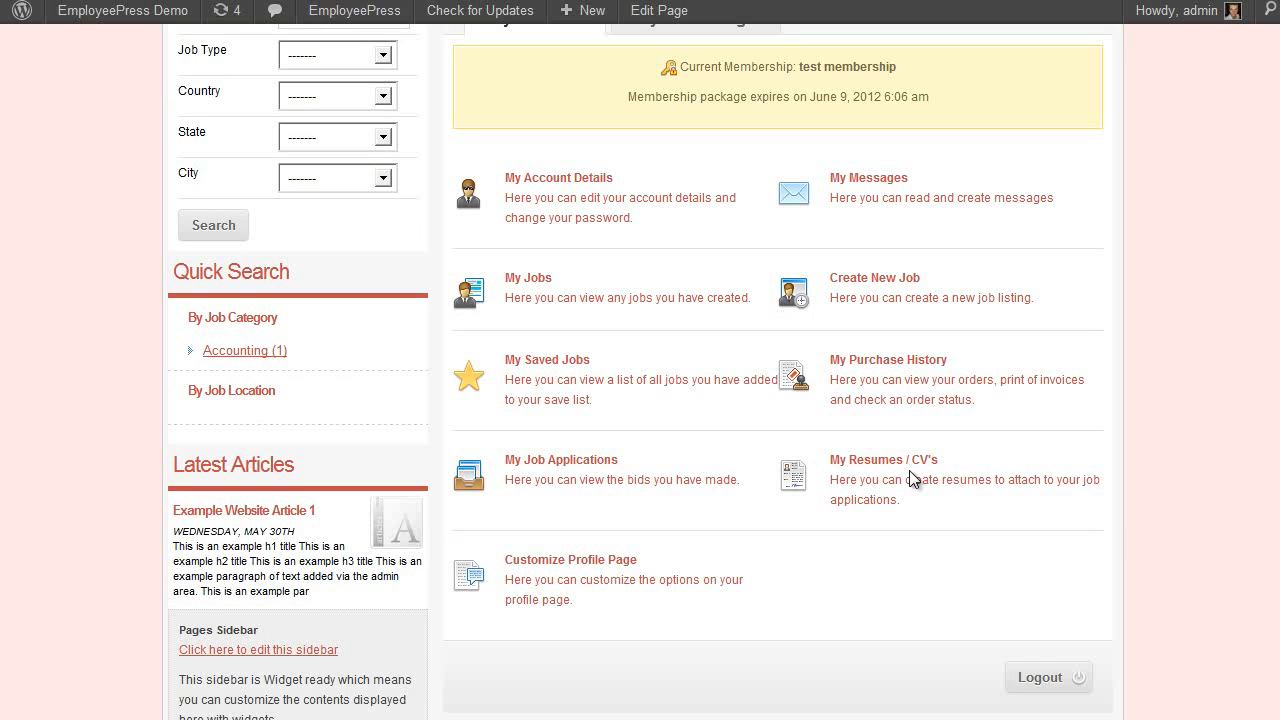
scroll(757, 502, up, 2)
scroll(742, 506, down, 2)
scroll(607, 494, up, 1)
scroll(630, 512, down, 2)
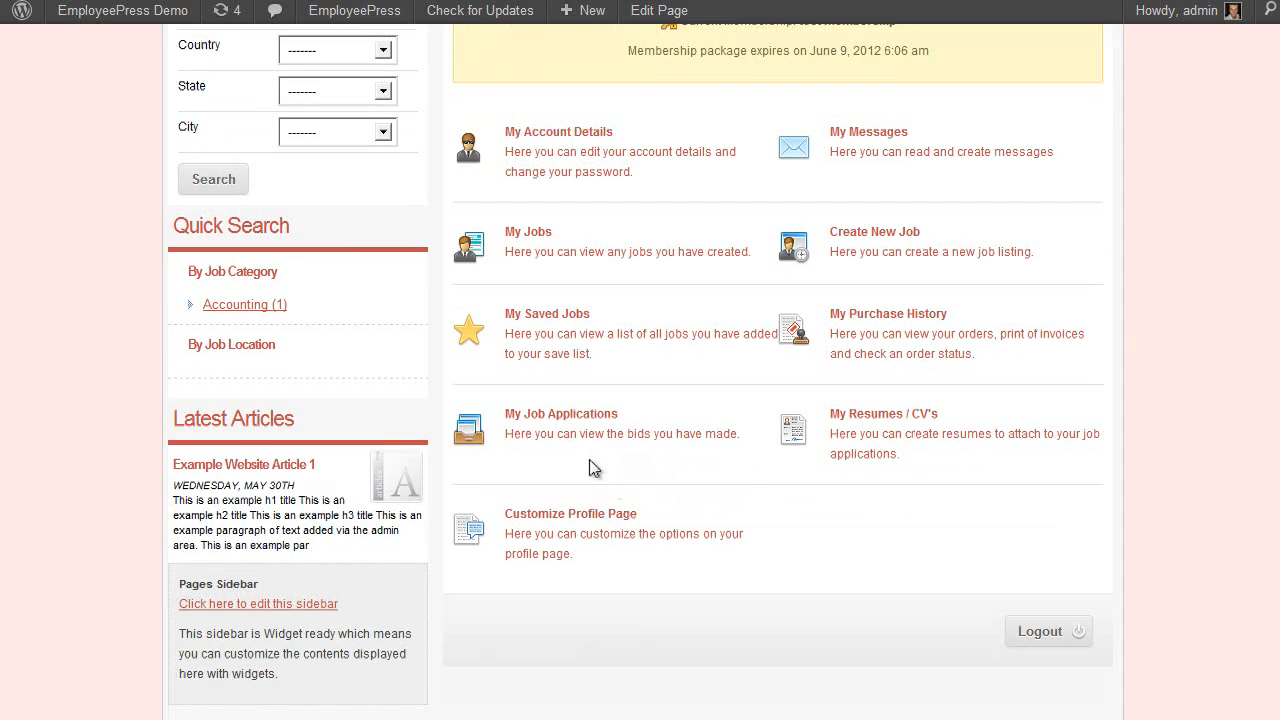
scroll(824, 412, up, 3)
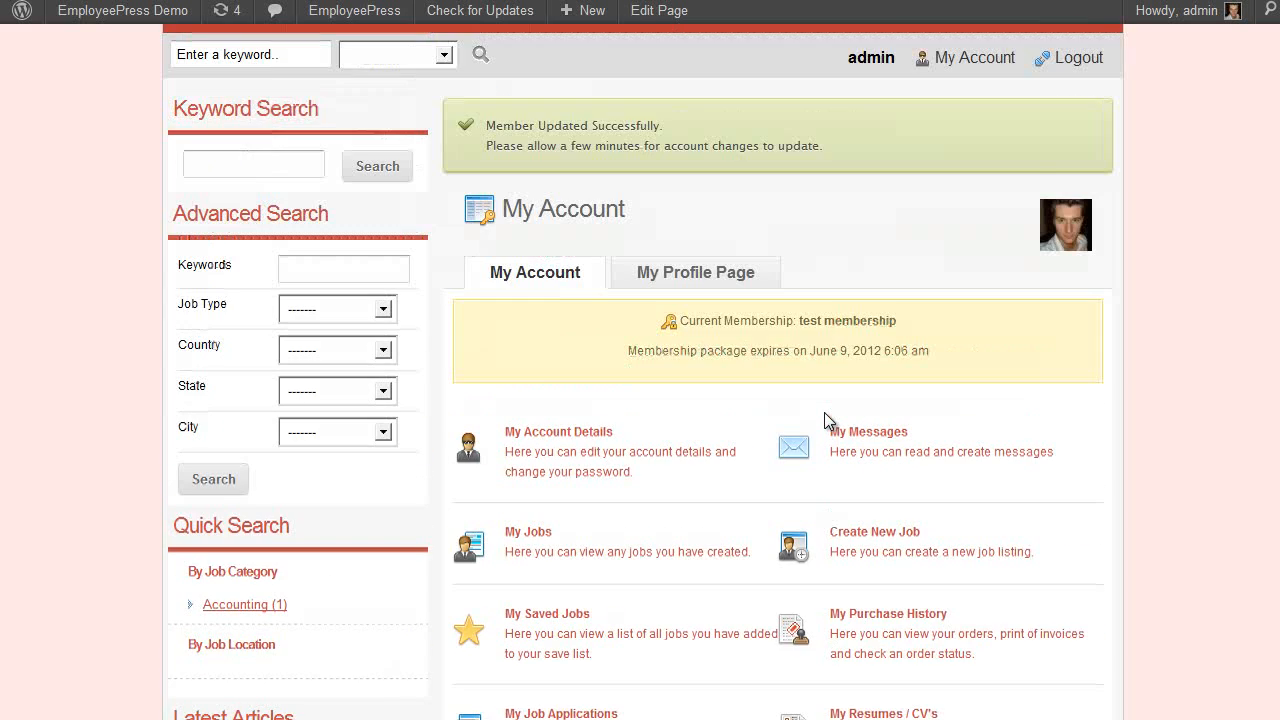
scroll(824, 412, down, 2)
scroll(608, 369, up, 1)
scroll(608, 369, down, 2)
scroll(610, 397, up, 2)
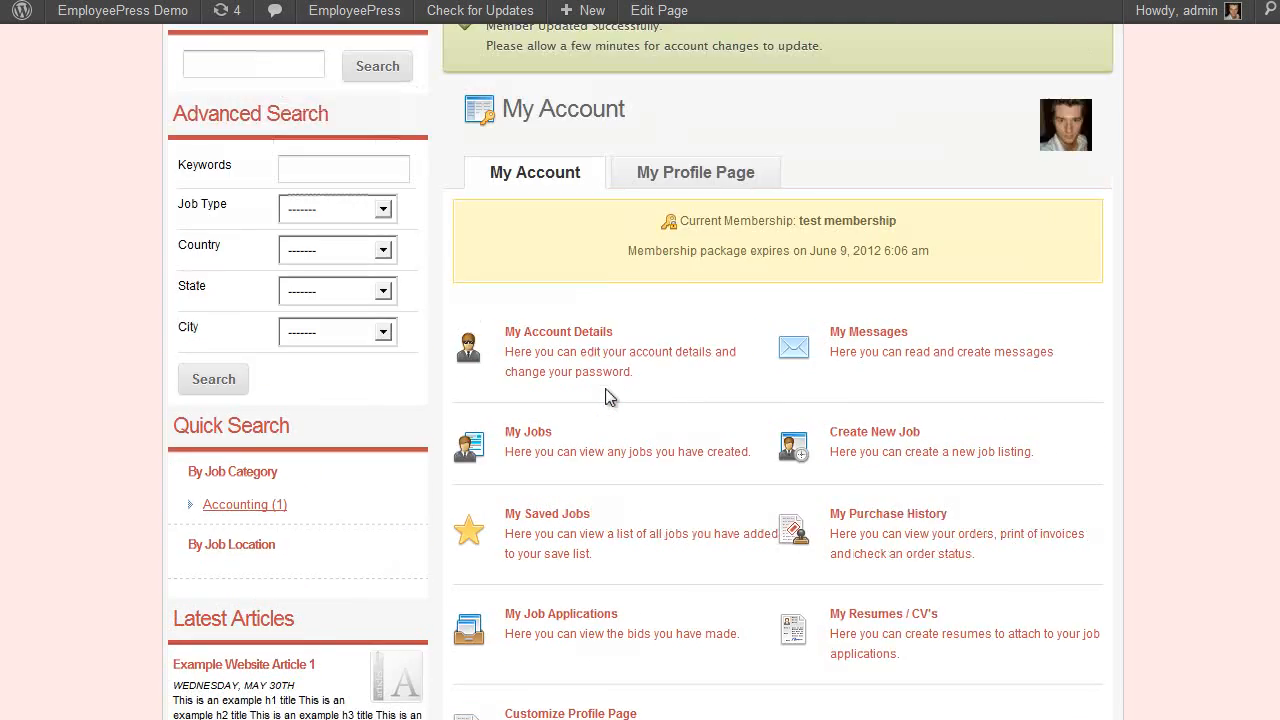
click(528, 438)
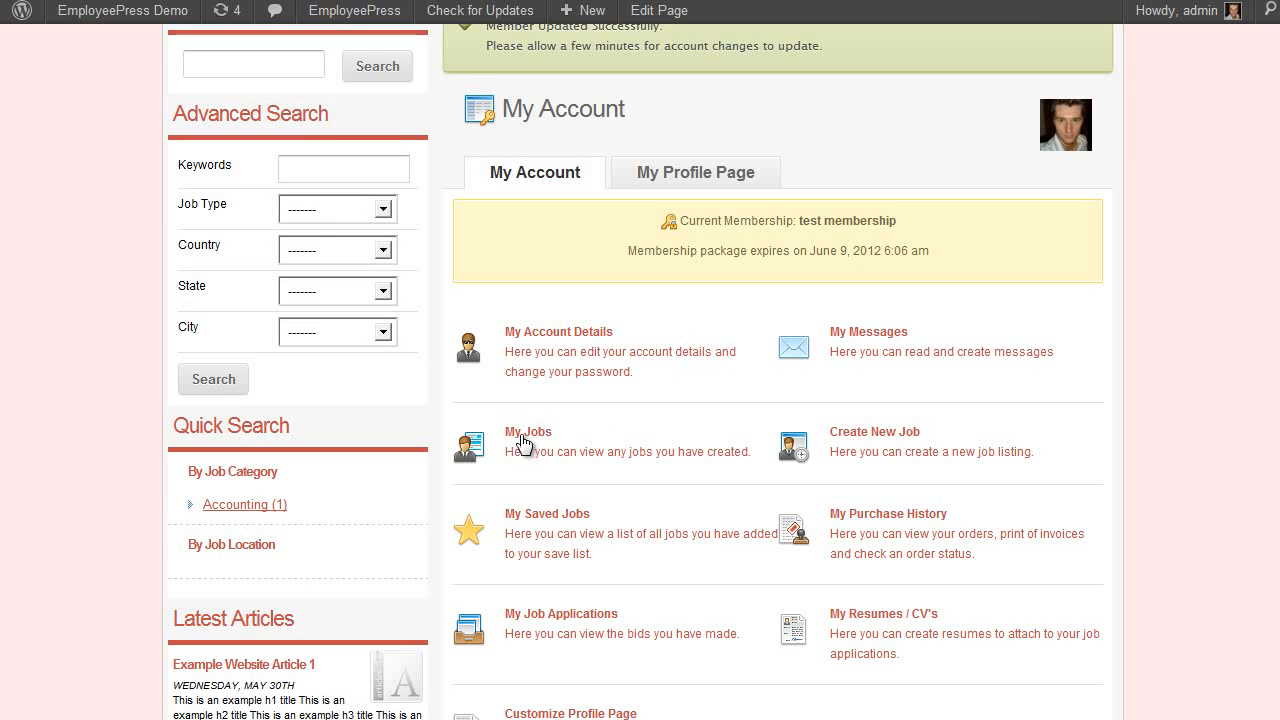
scroll(680, 370, down, 2)
scroll(720, 330, up, 2)
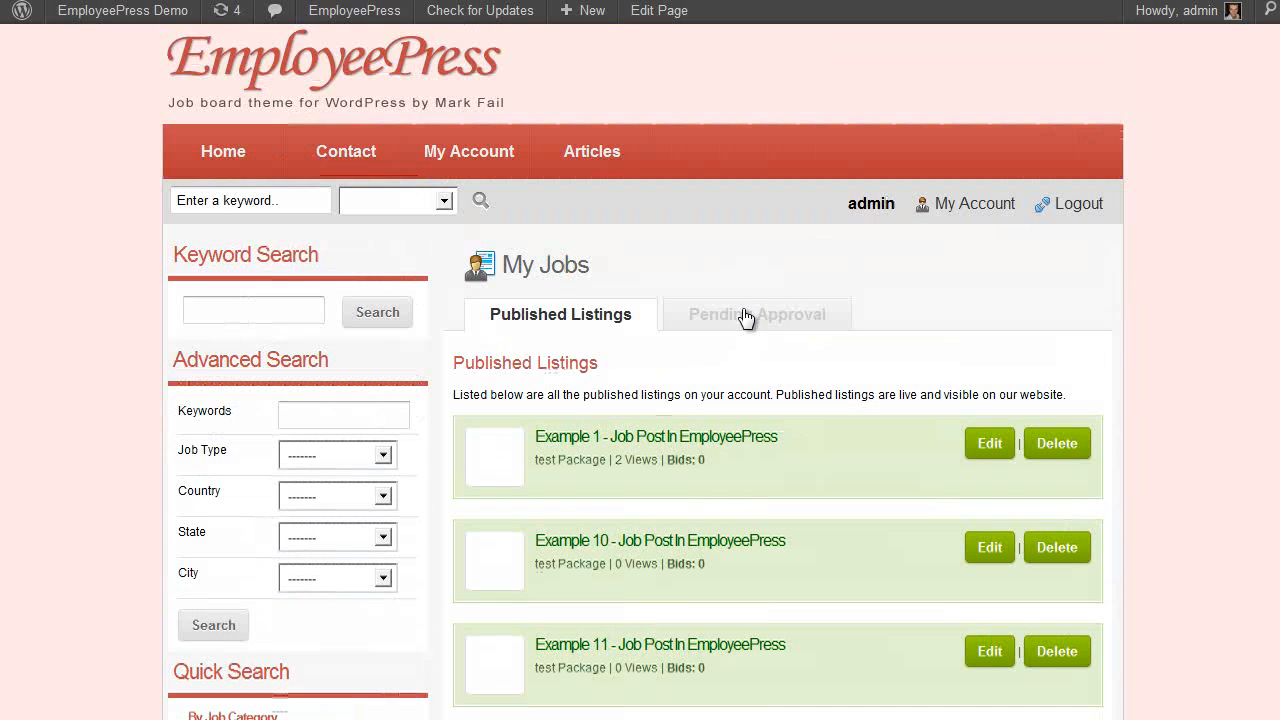
Open the Example 1 job listing for editing and look over its form
click(990, 446)
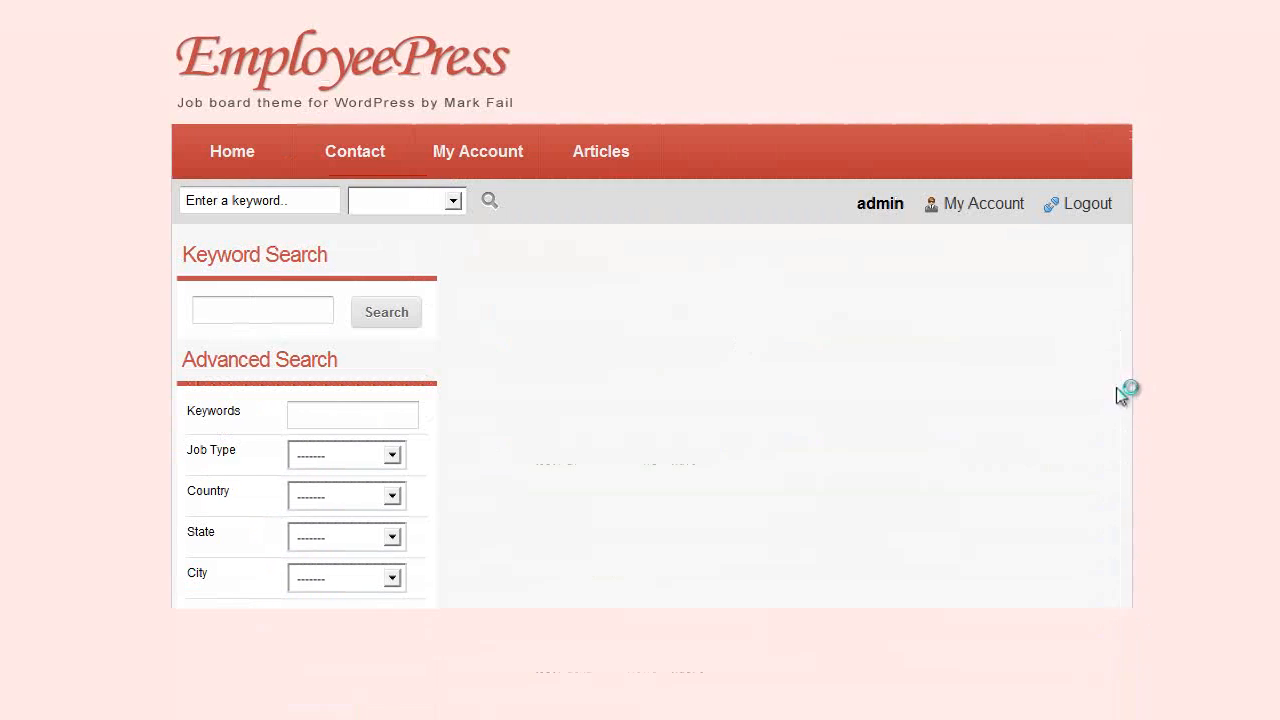
scroll(1190, 445, down, 1)
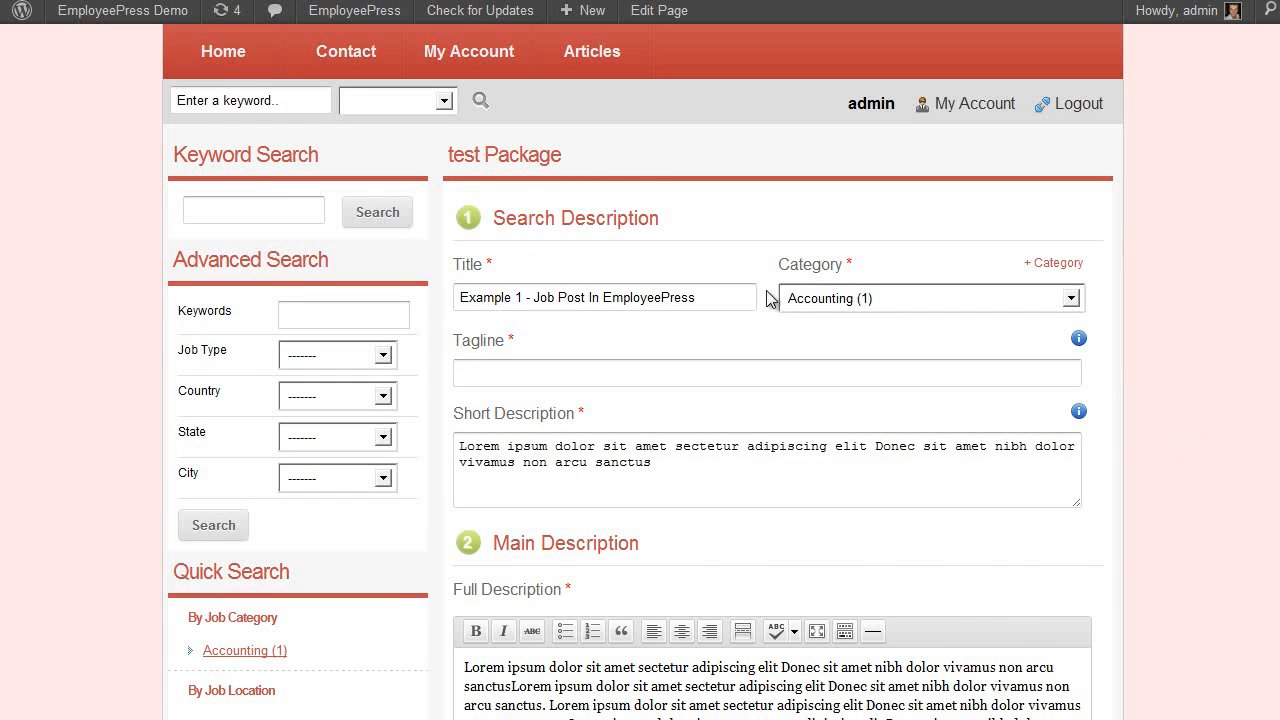
scroll(700, 280, down, 1)
scroll(600, 275, down, 1)
scroll(600, 260, down, 3)
scroll(700, 285, up, 1)
scroll(704, 285, down, 1)
scroll(704, 285, up, 3)
scroll(923, 354, down, 9)
scroll(921, 346, down, 1)
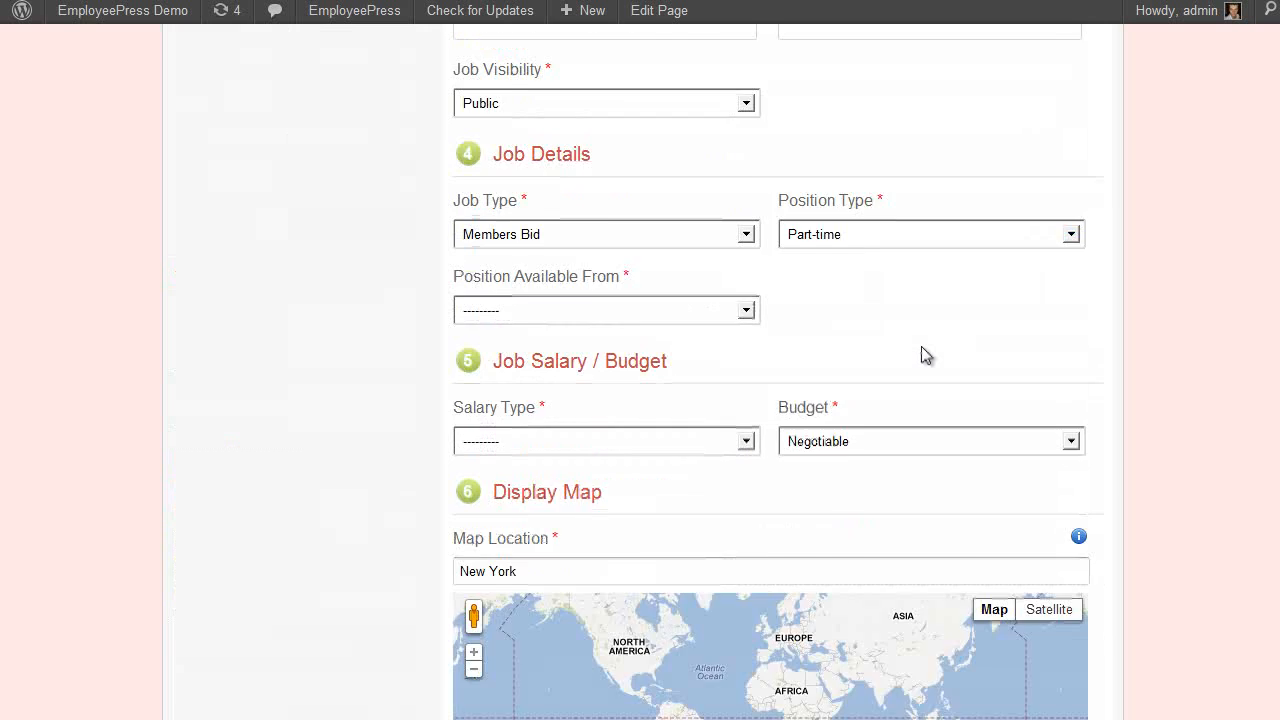
scroll(900, 350, up, 1)
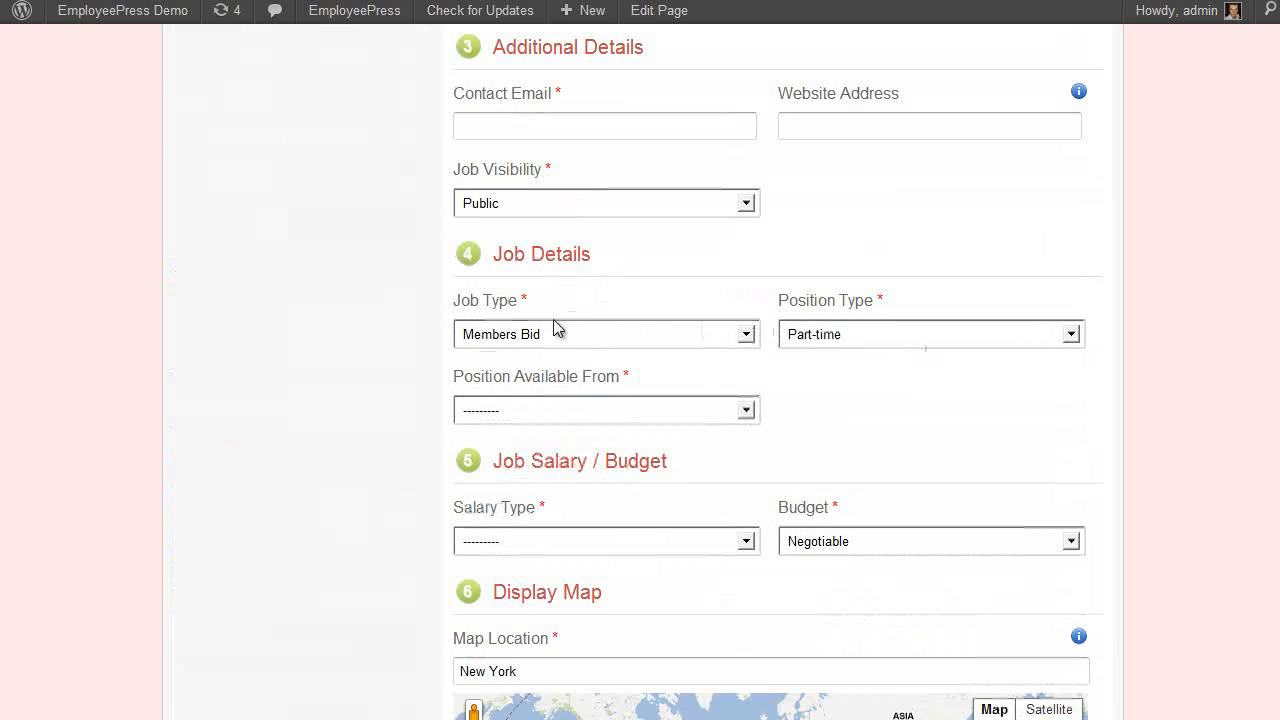
Set the job type to Members Send Resumes, keeping the position type Part-time
click(483, 338)
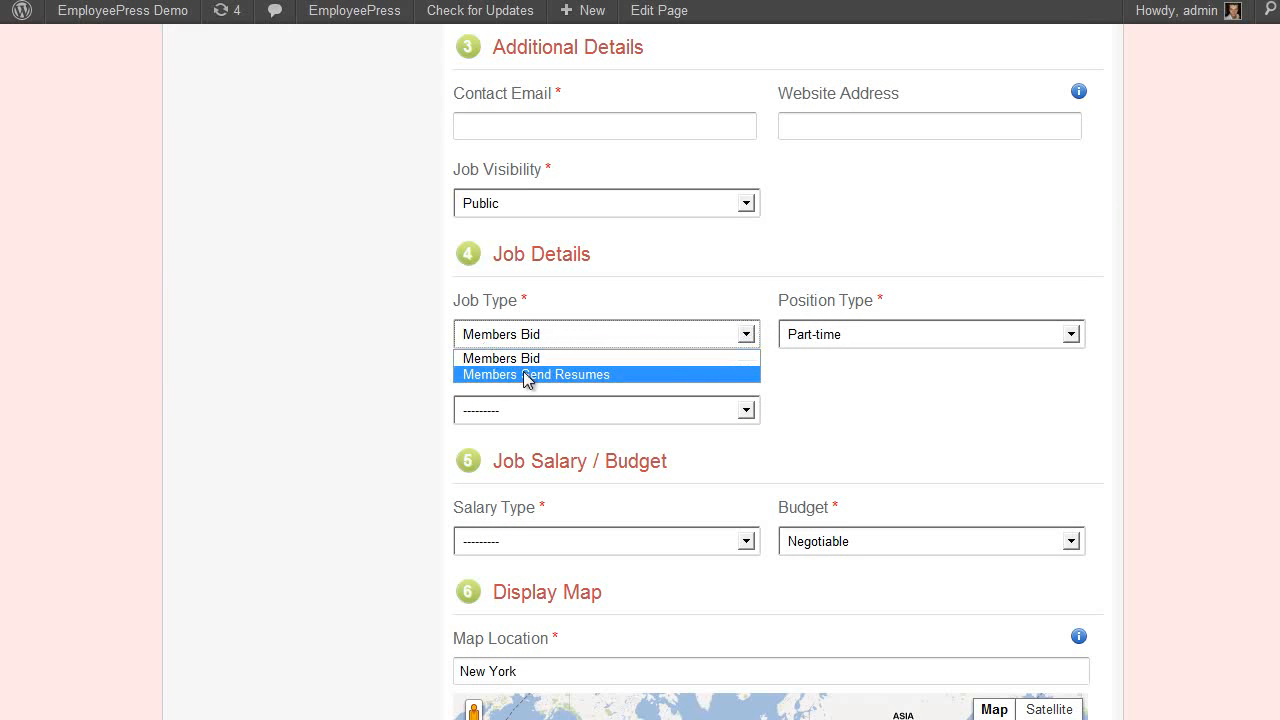
click(846, 398)
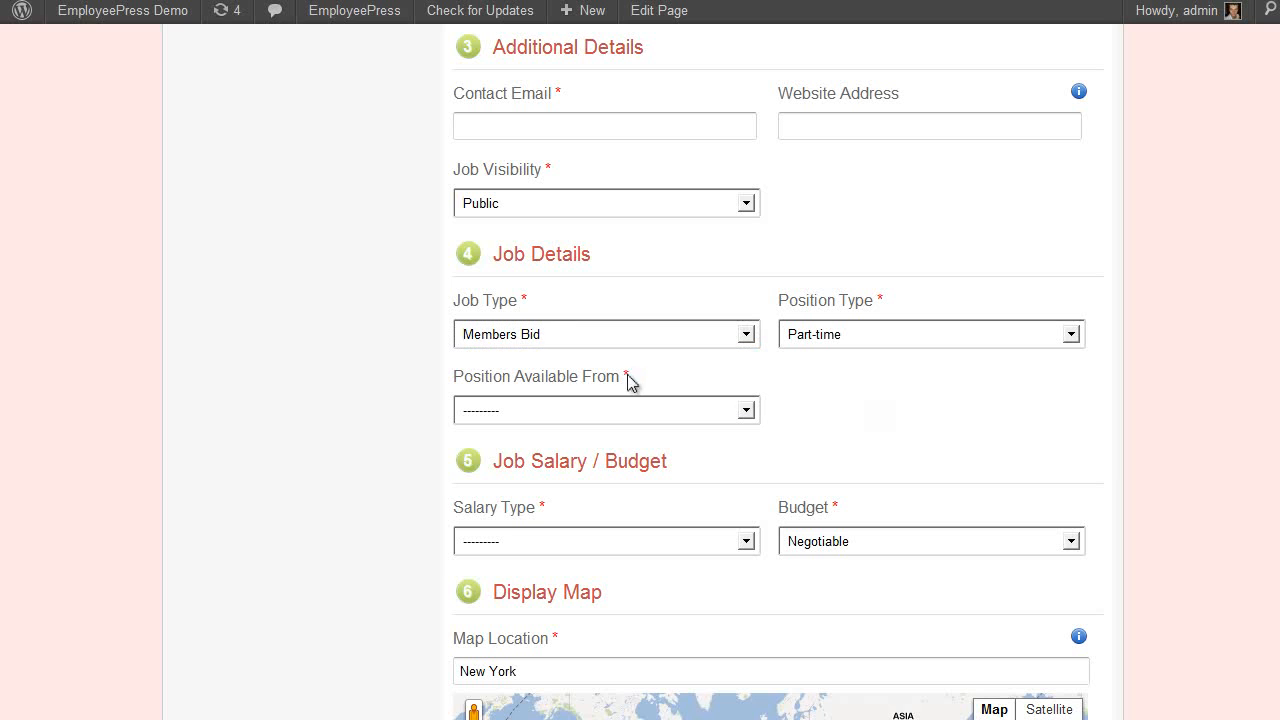
click(566, 335)
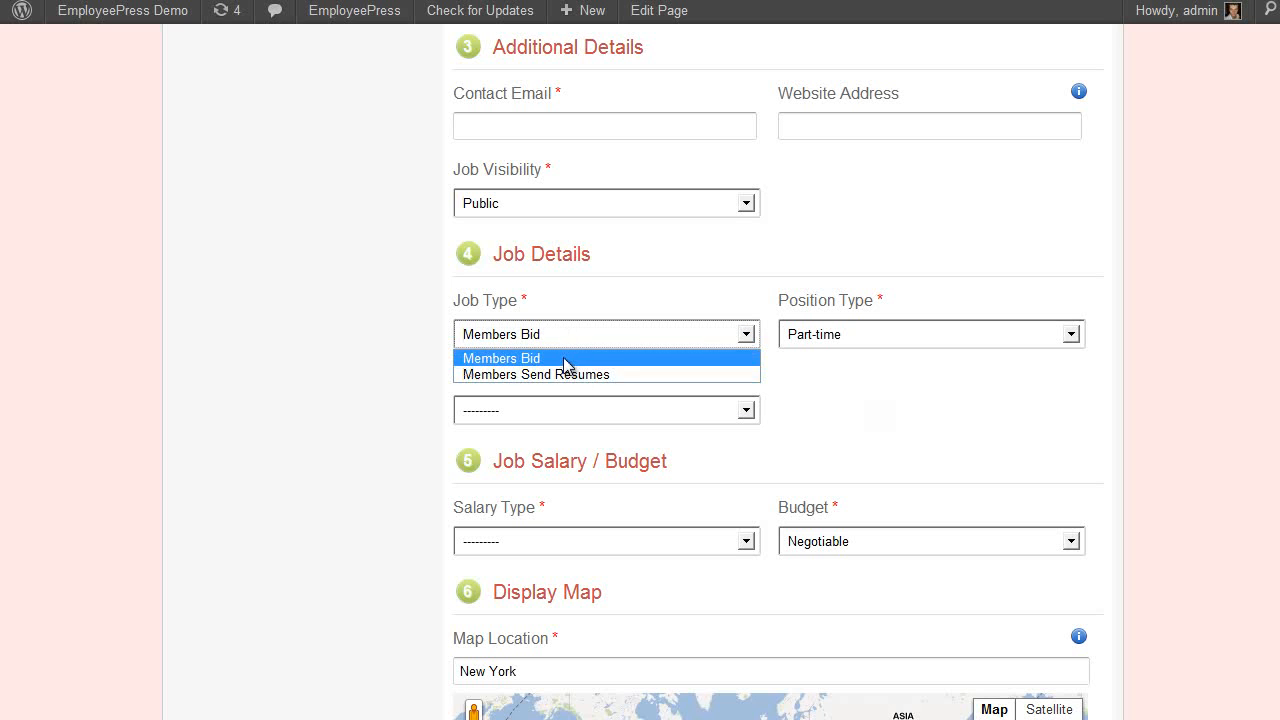
click(887, 375)
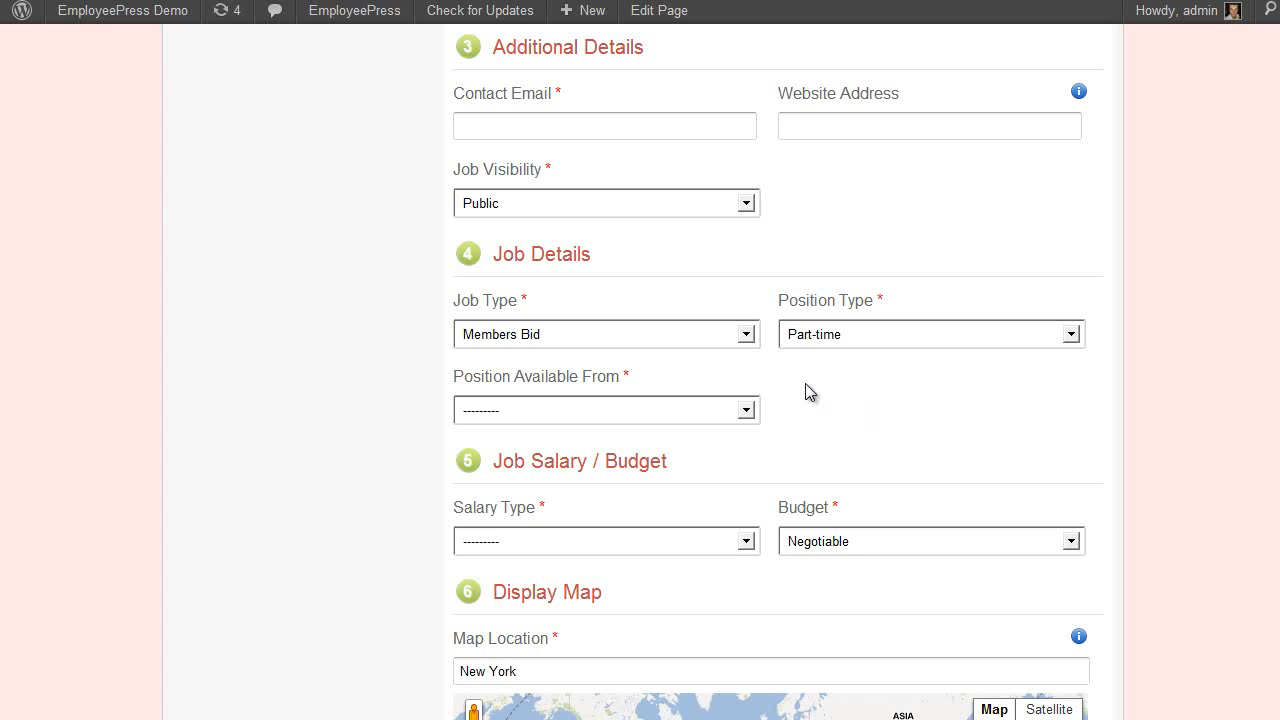
click(575, 340)
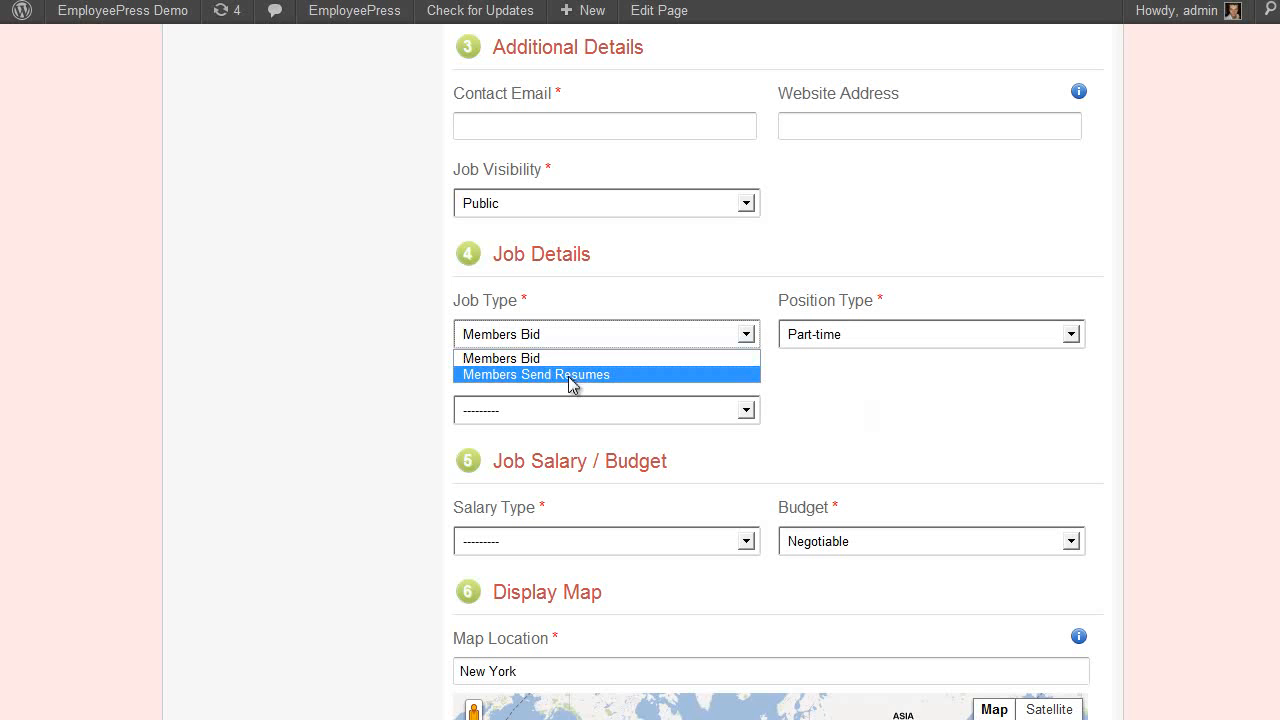
click(573, 375)
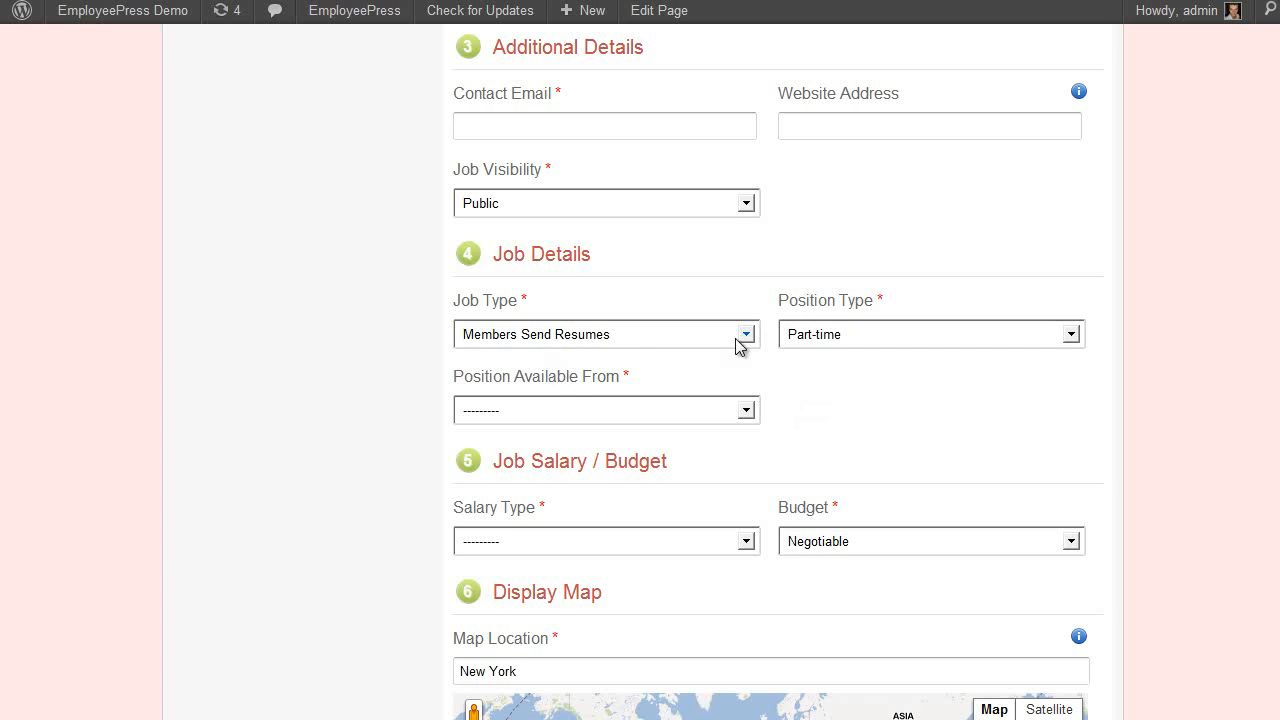
click(637, 340)
click(700, 374)
click(903, 340)
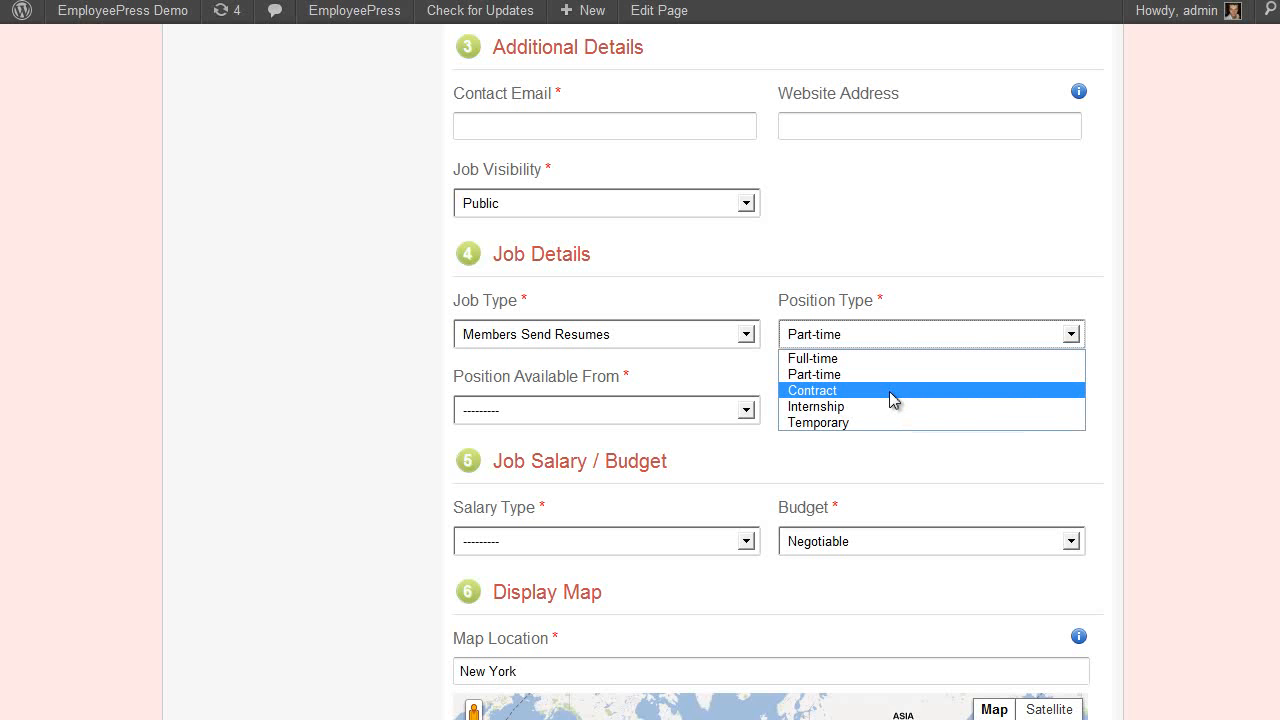
click(915, 442)
scroll(764, 355, down, 1)
Set Position Available From to Immediately instead of a specific date
click(708, 314)
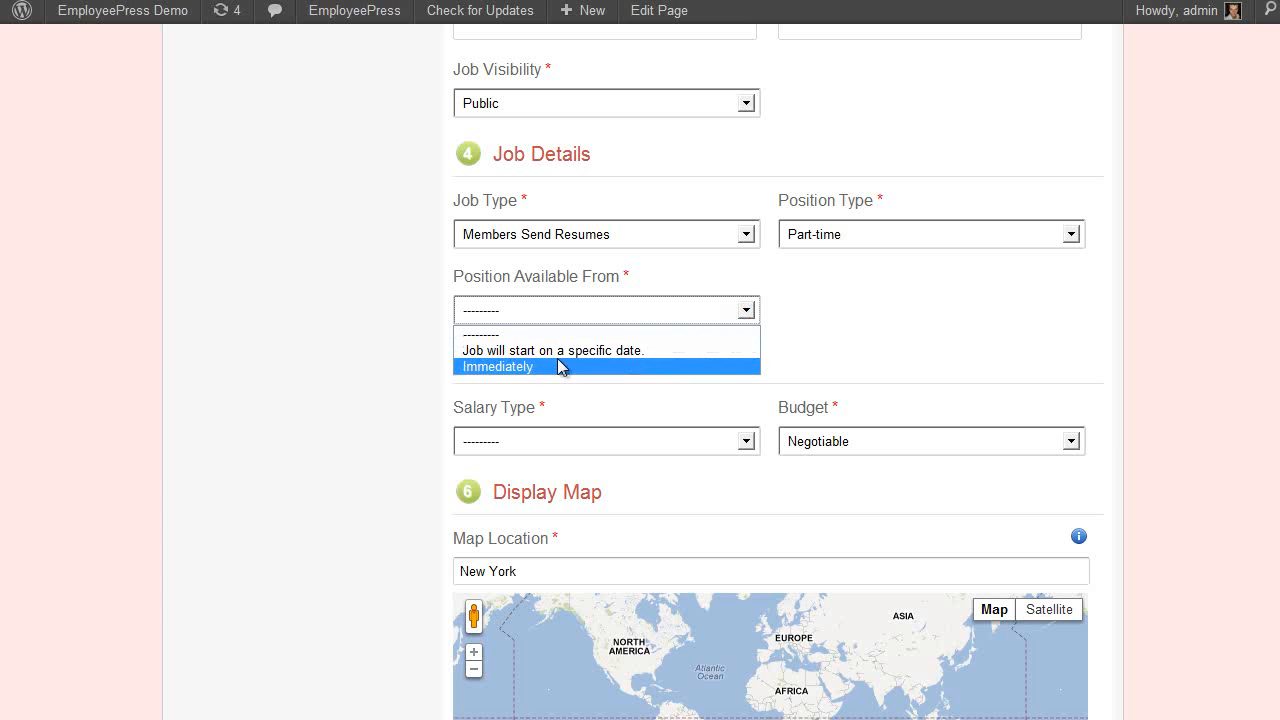
click(563, 352)
click(1064, 314)
click(1085, 393)
click(718, 320)
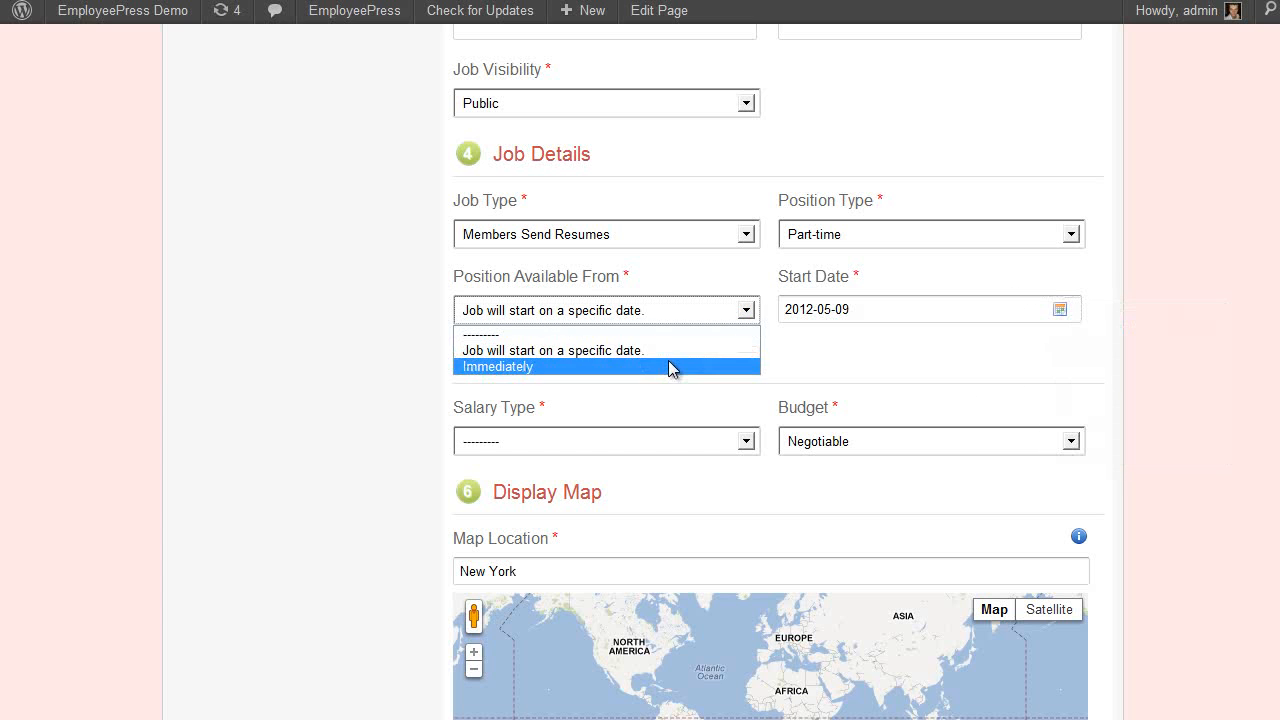
click(670, 366)
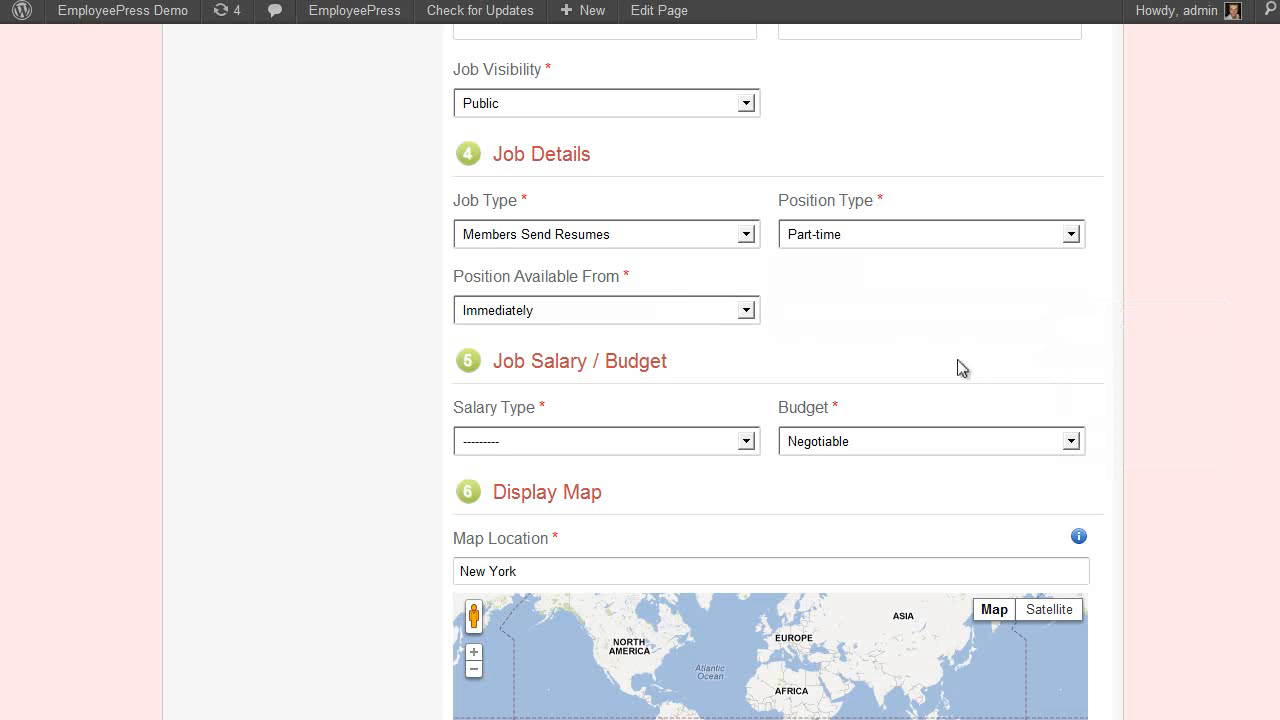
scroll(908, 340, down, 1)
Set the salary type to Fixed Salary (monthly) with an amount of 1000
scroll(528, 256, down, 1)
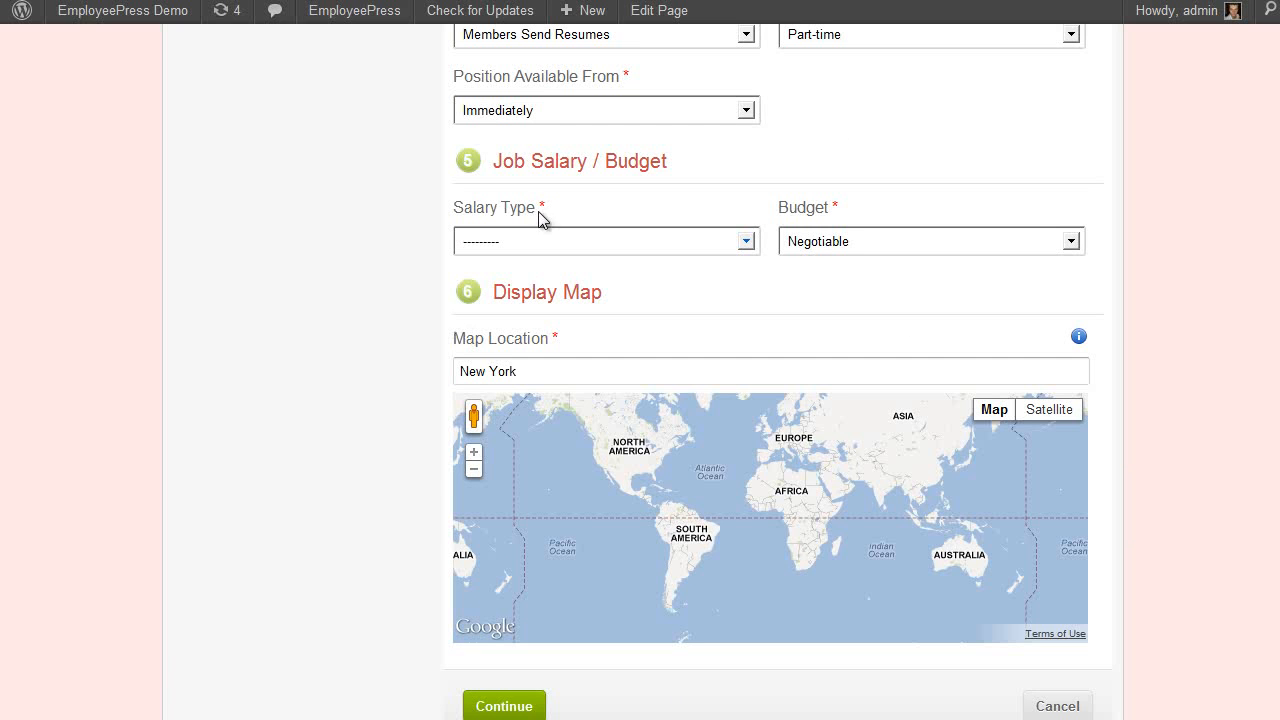
click(637, 235)
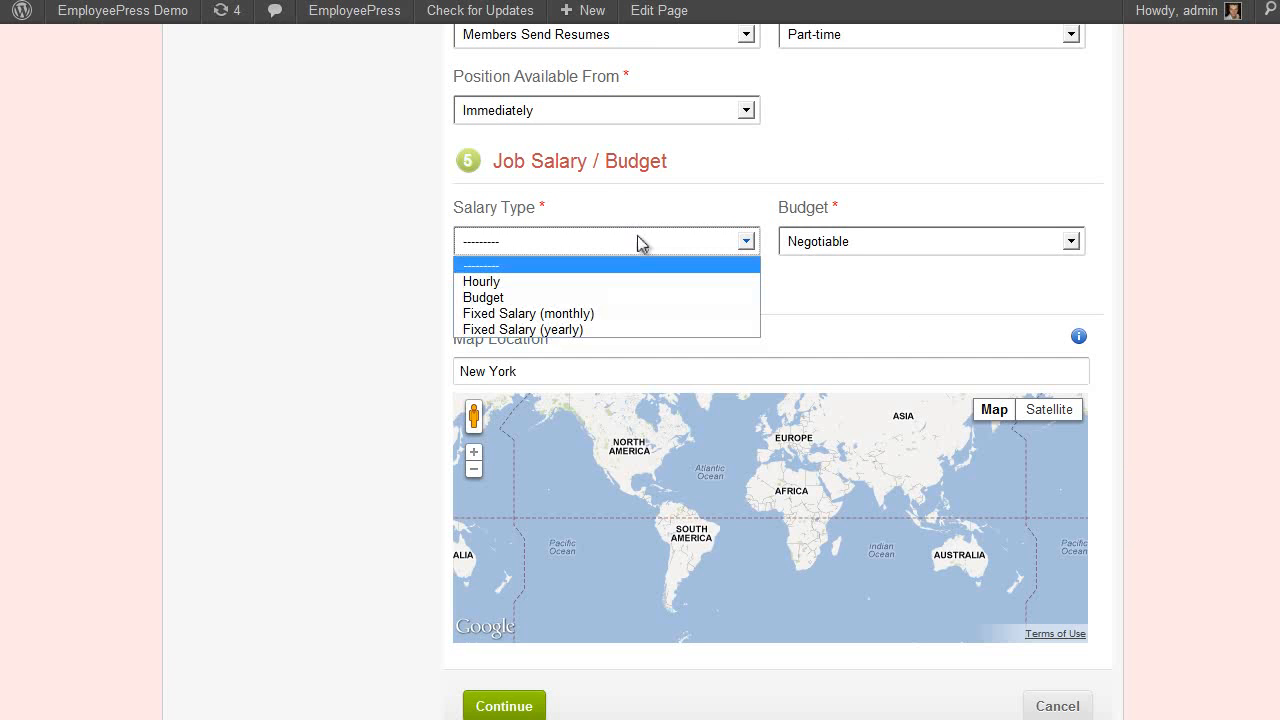
click(647, 298)
click(828, 250)
click(816, 283)
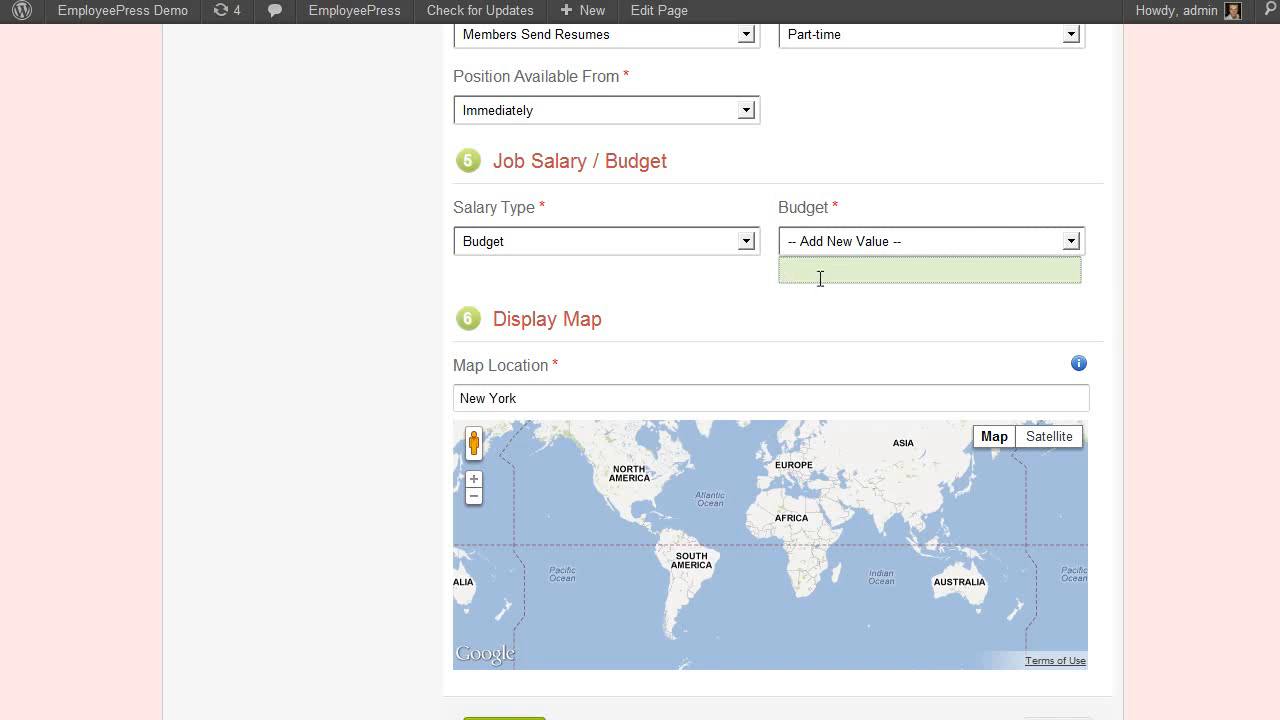
text($)
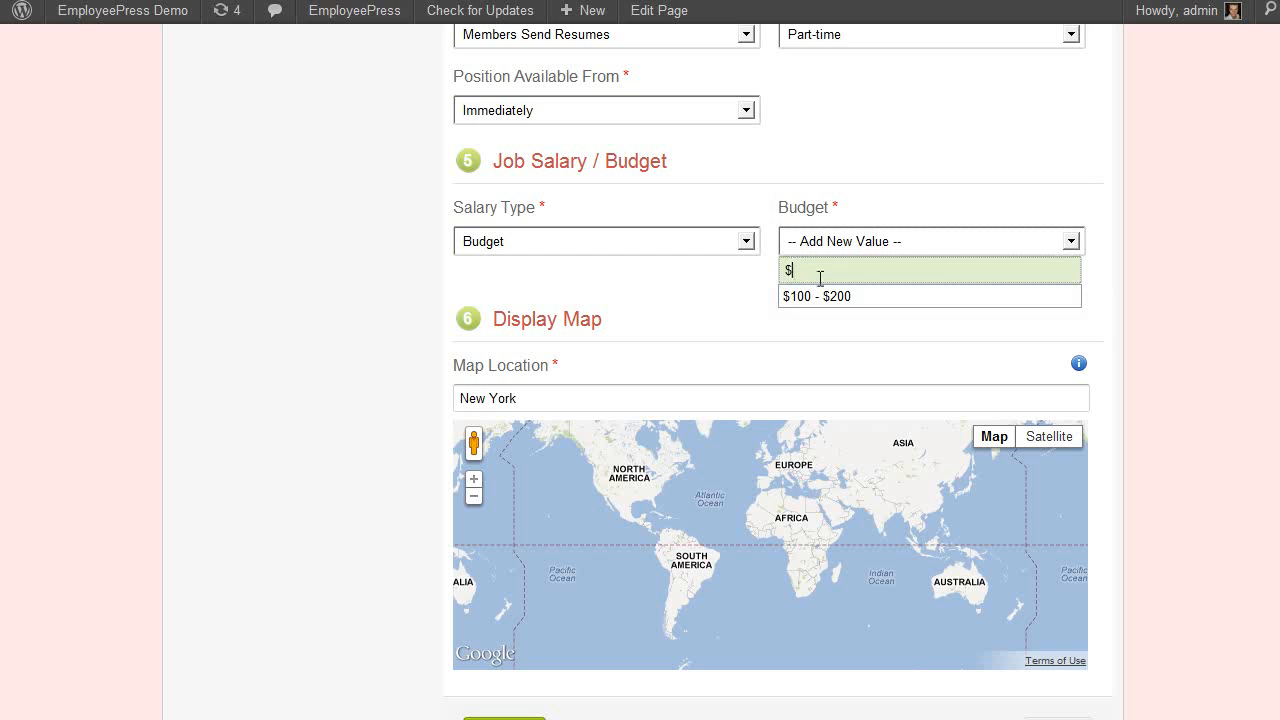
key(Down)
key(Return)
scroll(756, 322, up, 2)
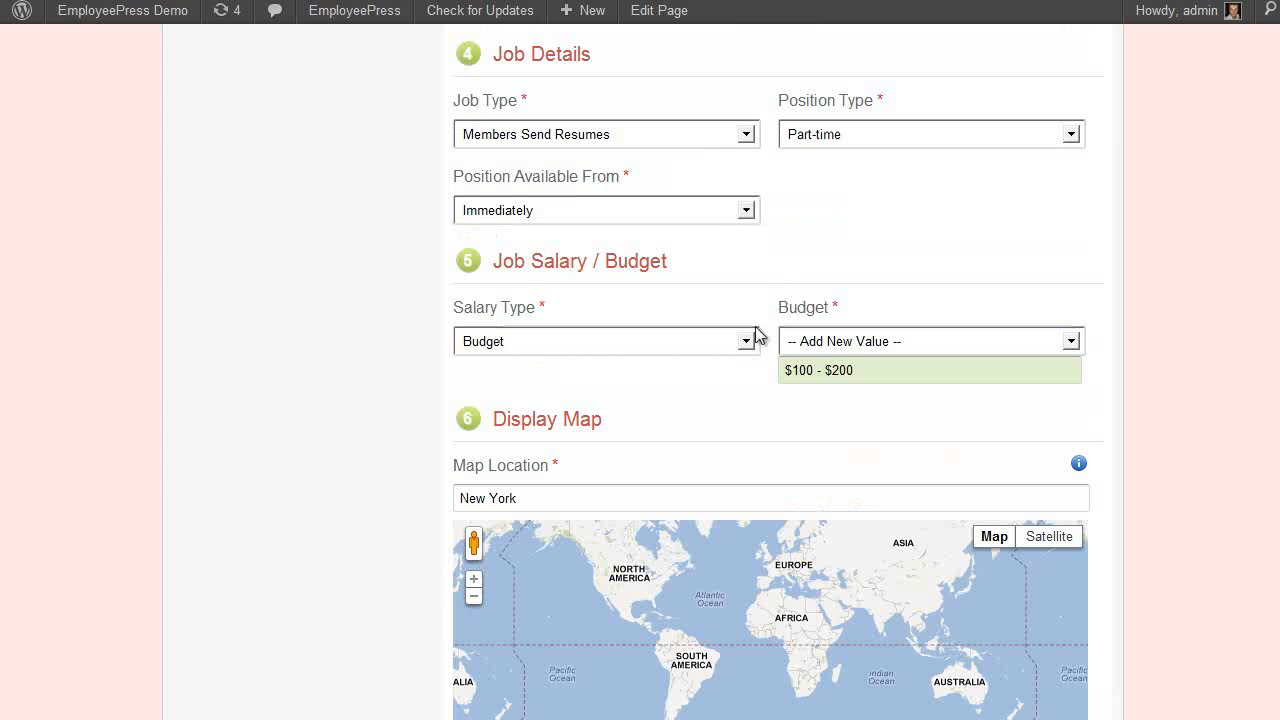
click(698, 345)
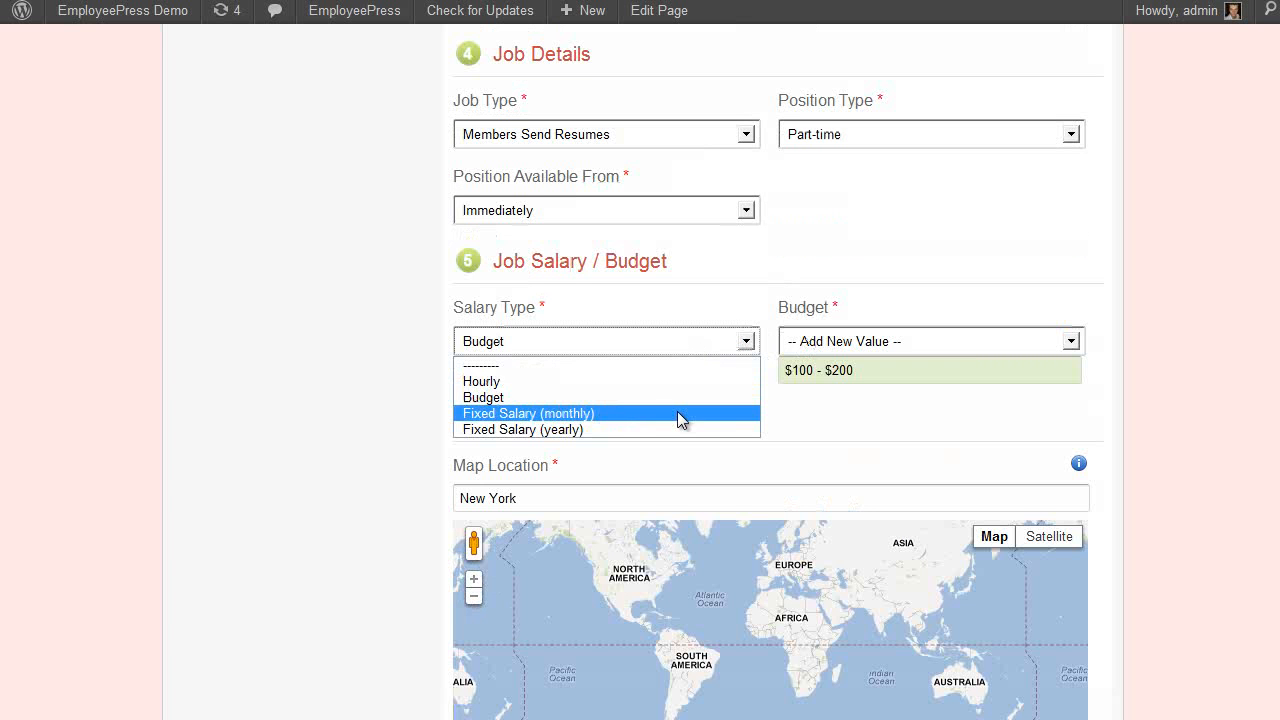
click(680, 413)
click(811, 339)
text(1000)
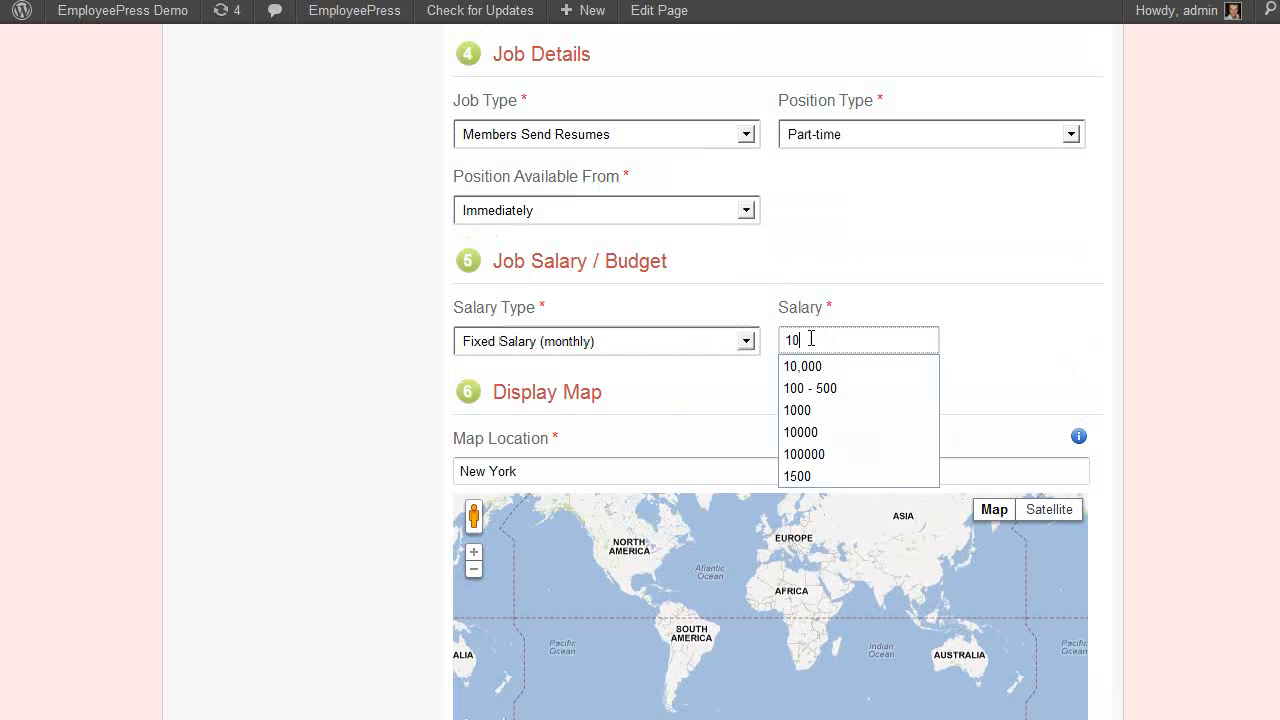
Place the job's map location marker on Waterloo, Iowa
scroll(1214, 374, down, 2)
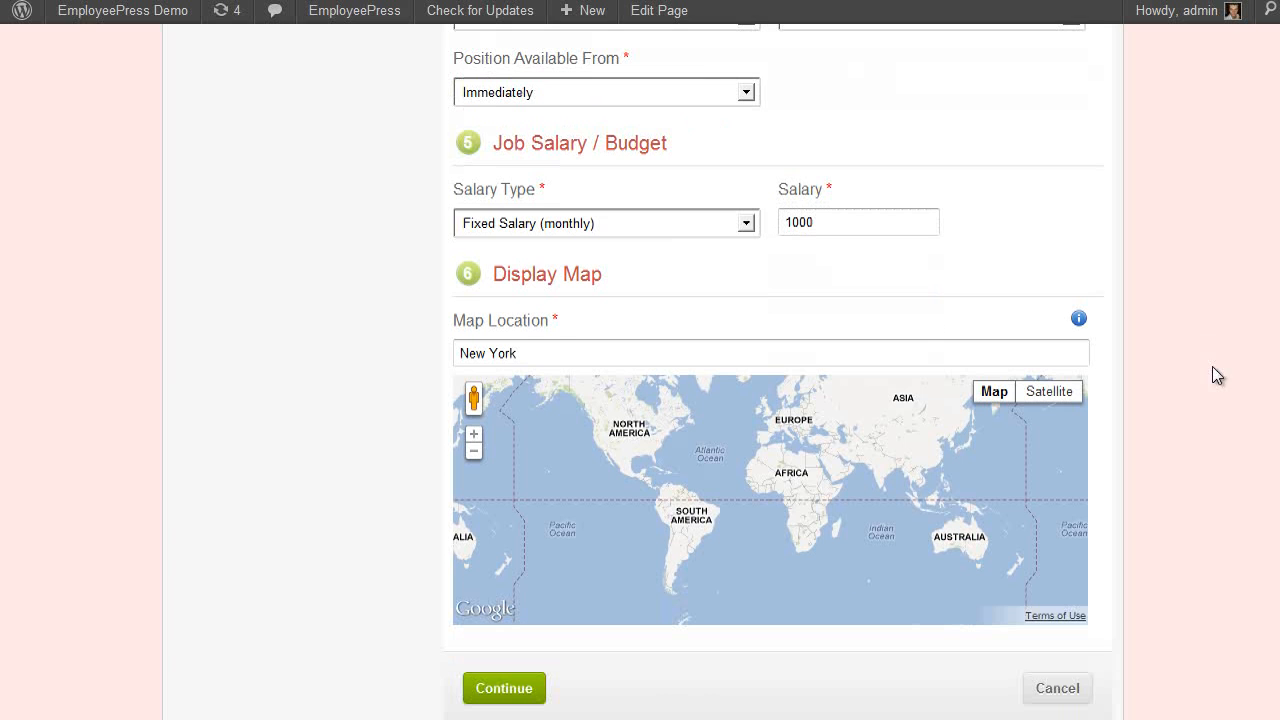
click(609, 445)
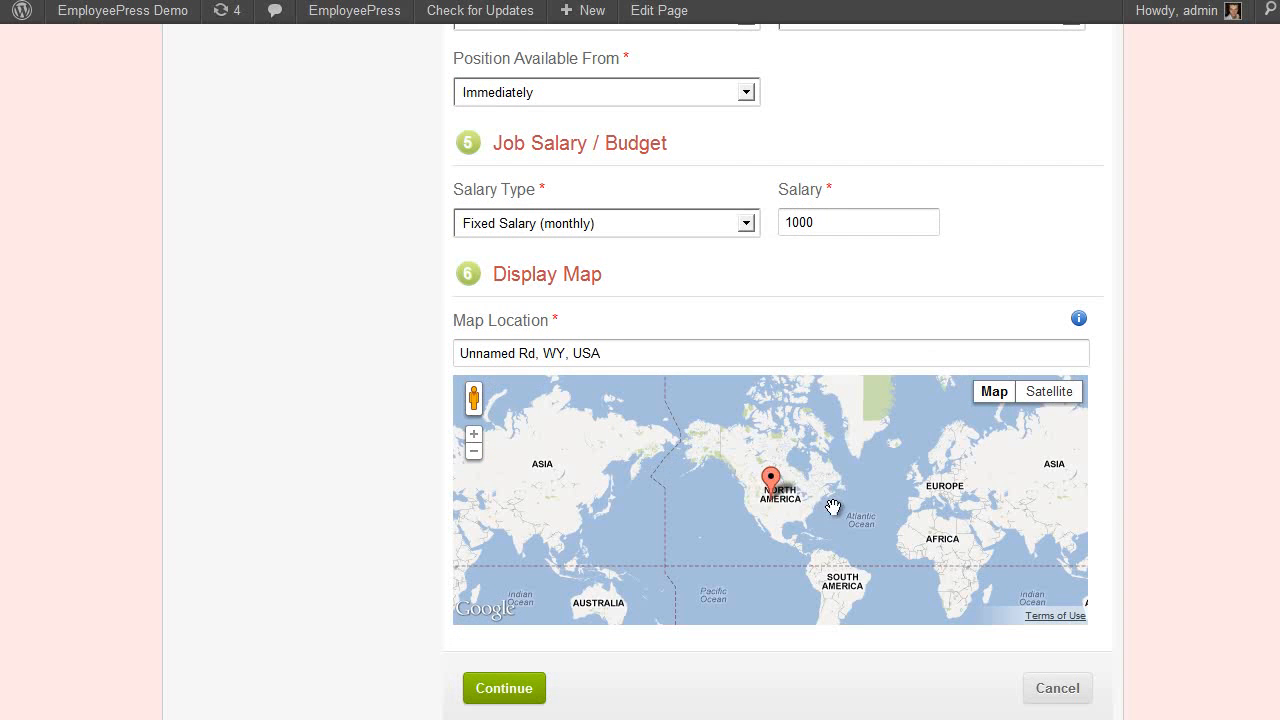
scroll(810, 518, up, 2)
scroll(744, 479, up, 1)
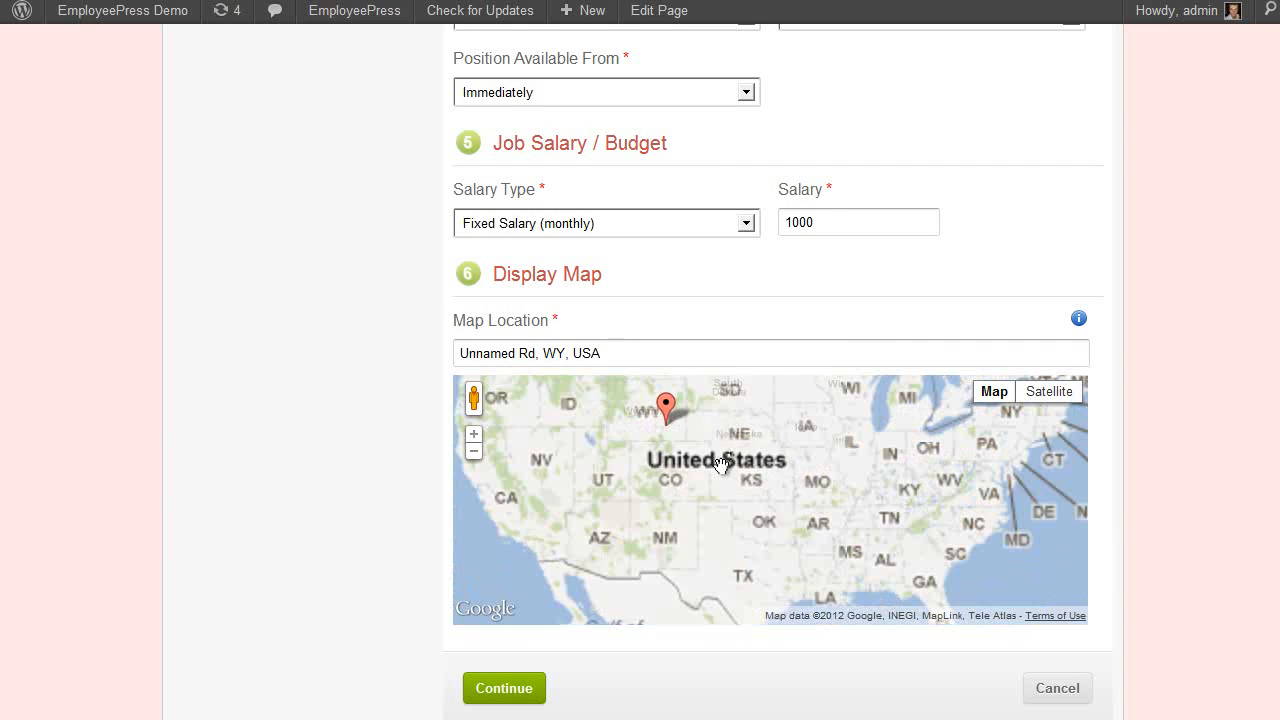
click(735, 440)
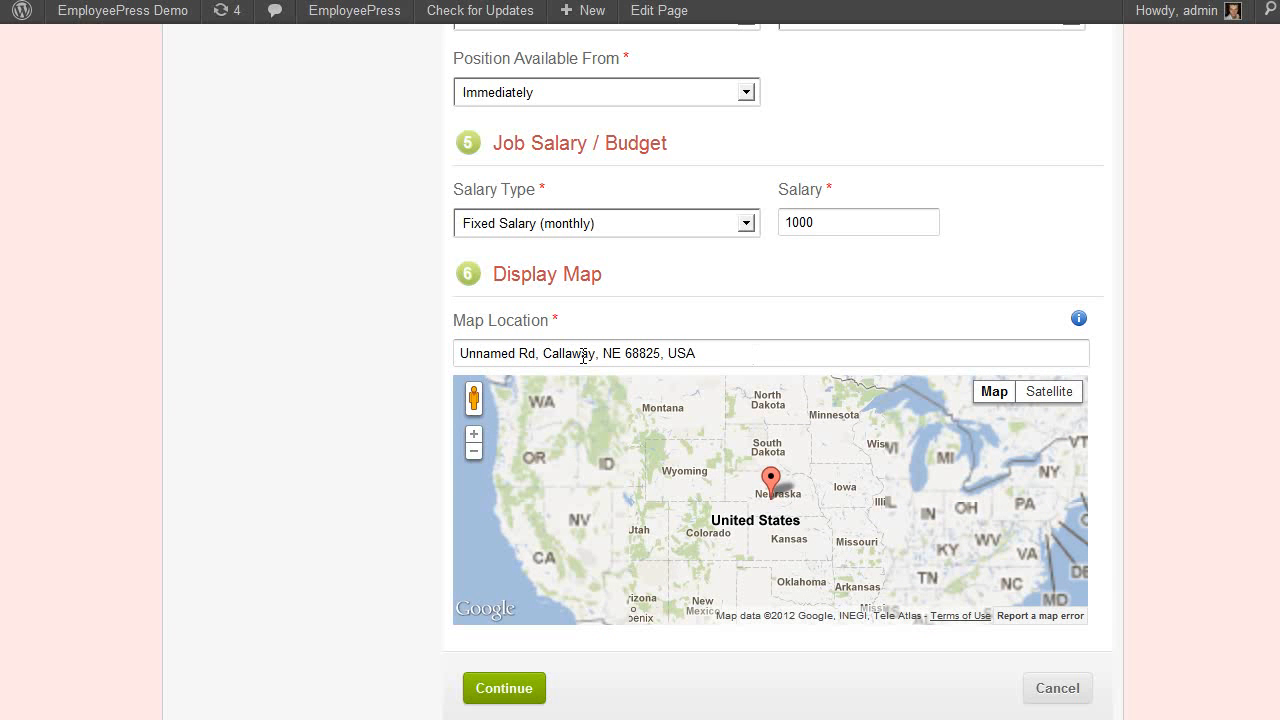
click(847, 488)
scroll(835, 534, up, 2)
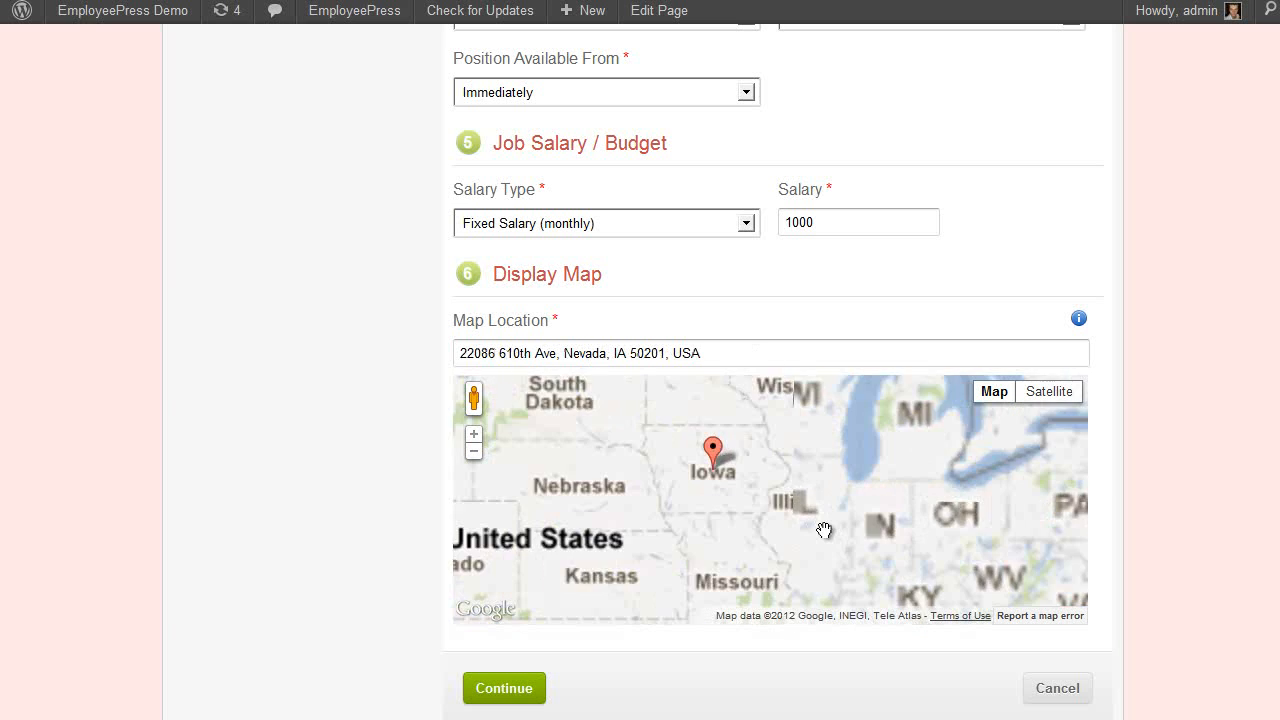
click(633, 420)
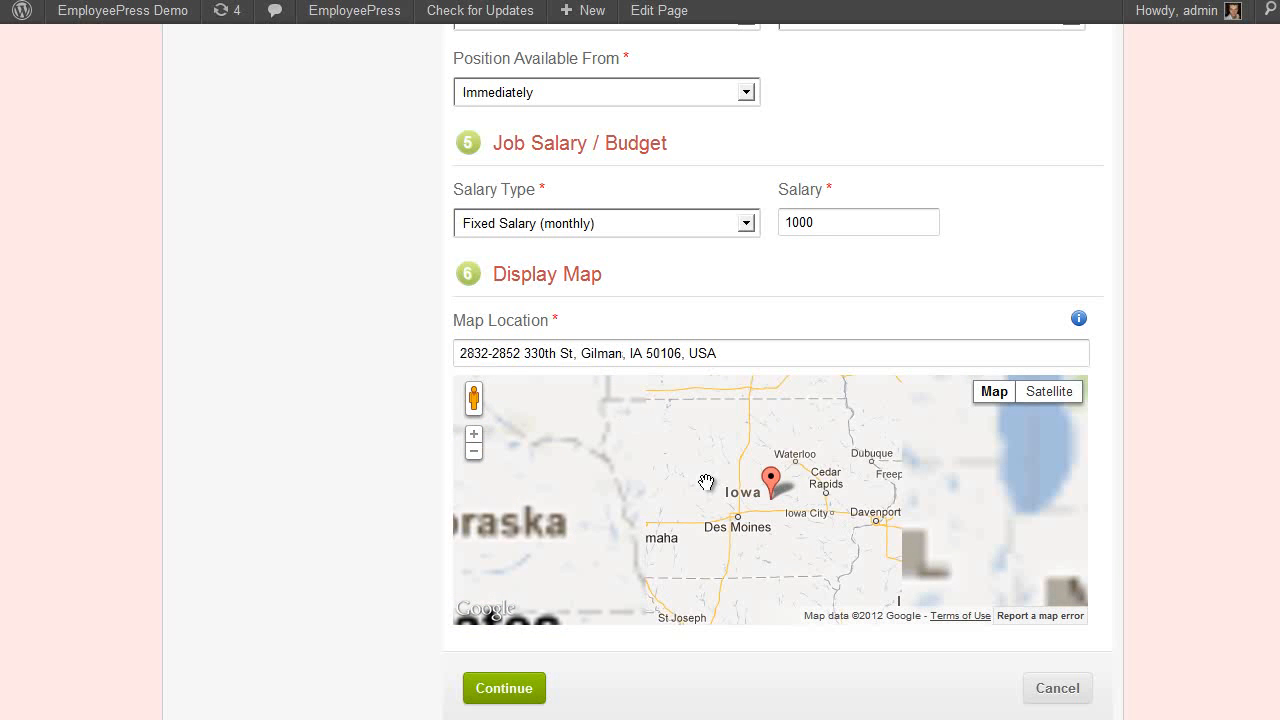
click(795, 457)
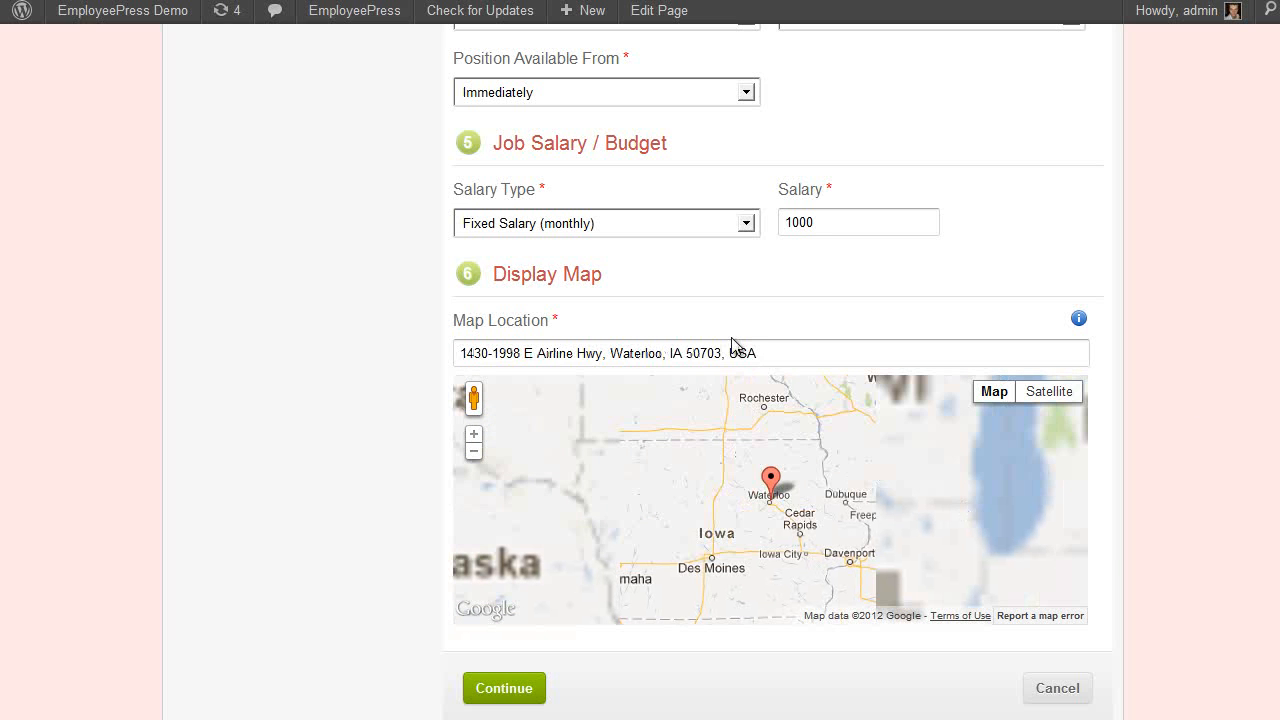
Go to the member's My Account dashboard from the header
scroll(319, 406, up, 4)
scroll(319, 406, down, 4)
scroll(319, 406, up, 7)
scroll(319, 406, down, 7)
scroll(319, 406, up, 15)
click(966, 205)
scroll(1155, 410, down, 2)
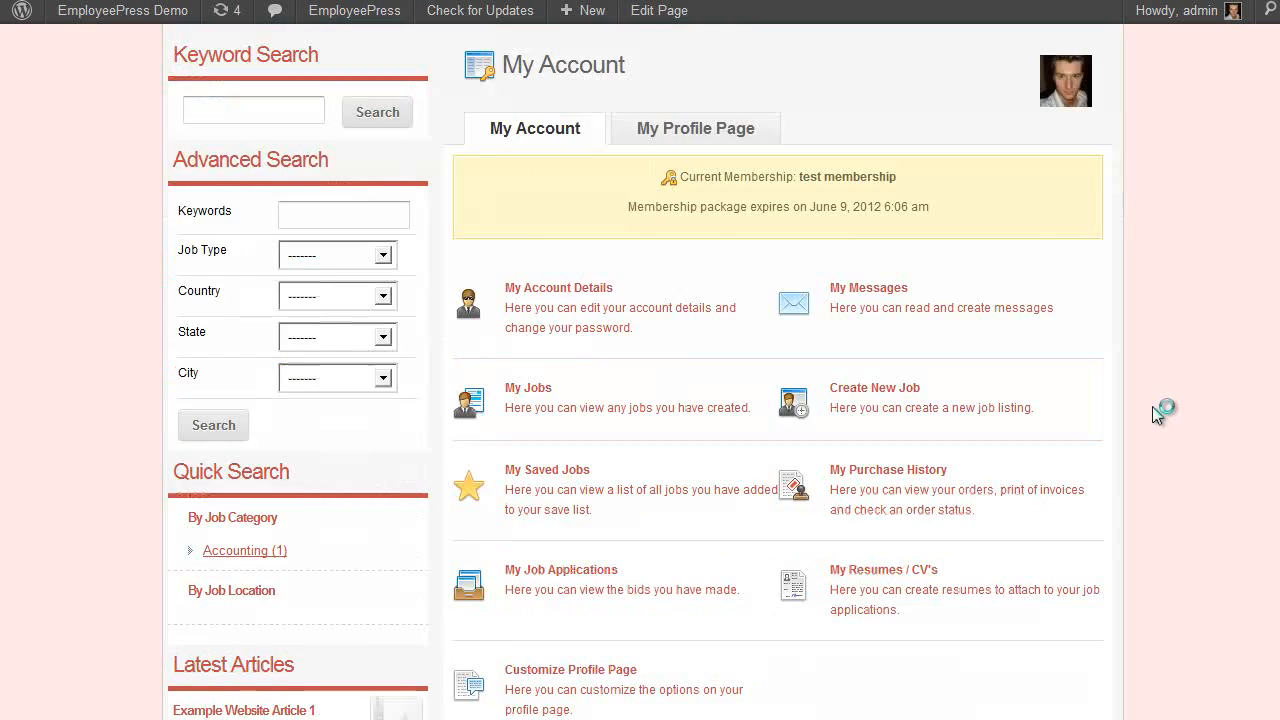
scroll(1152, 406, up, 3)
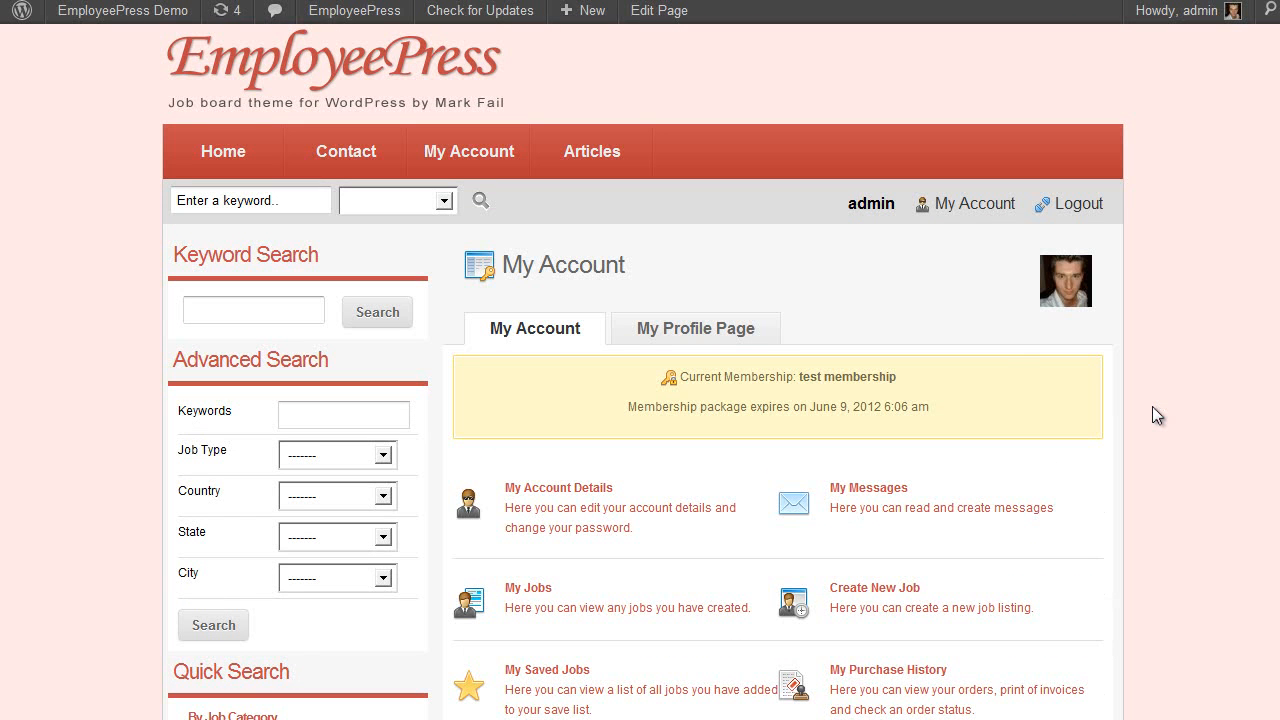